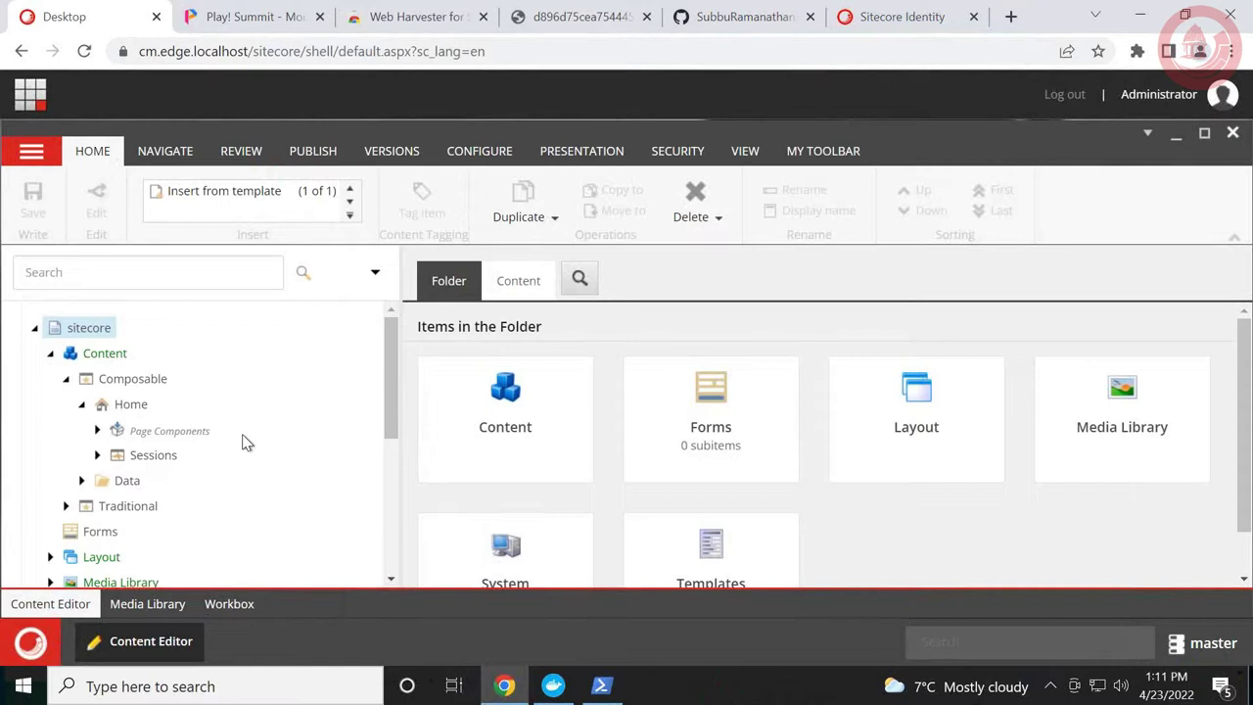
Examine the content items under the Traditional site's Home and under the Composable site's Home and Sessions.
{"action": "left_click", "coordinate": [66, 378]}
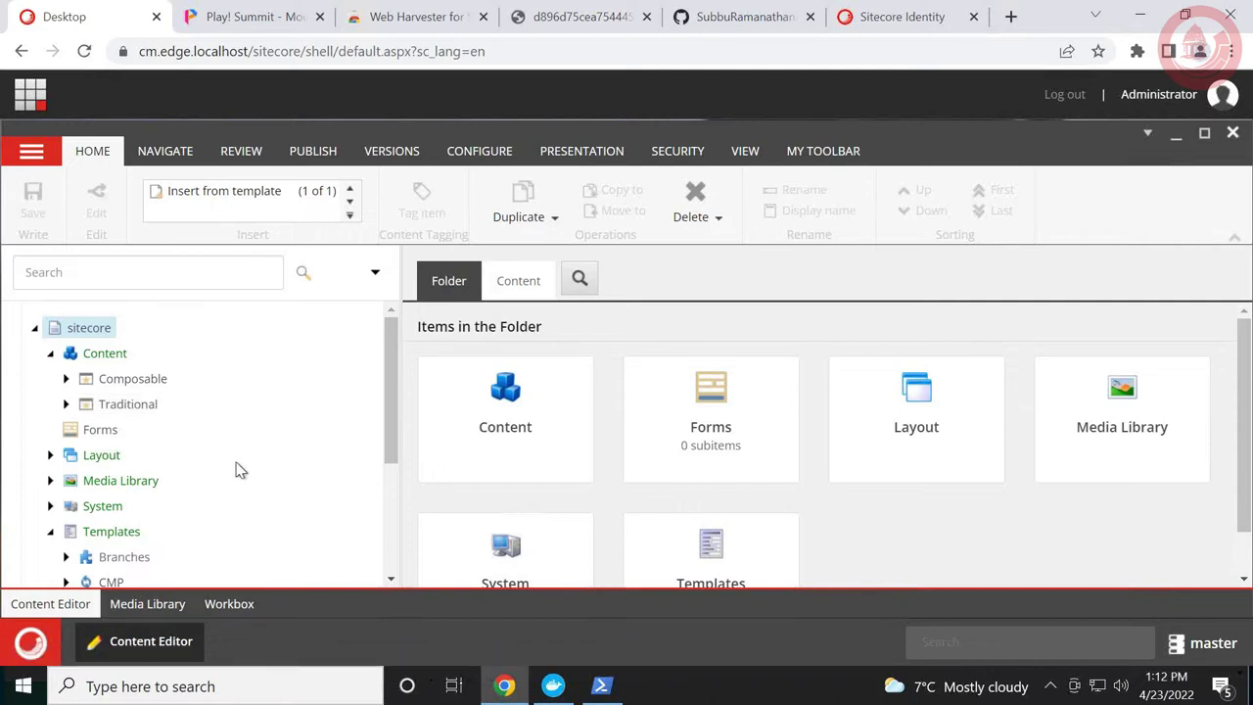
{"action": "left_click", "coordinate": [65, 405]}
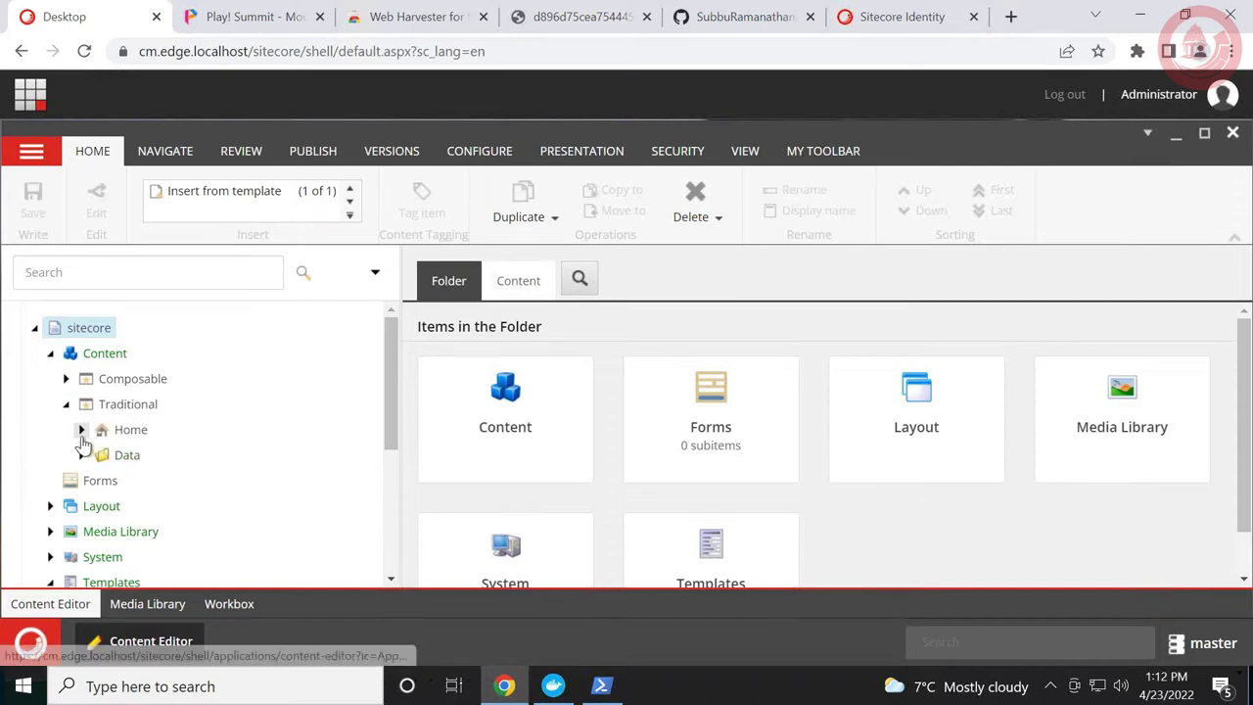
{"action": "left_click", "coordinate": [82, 431]}
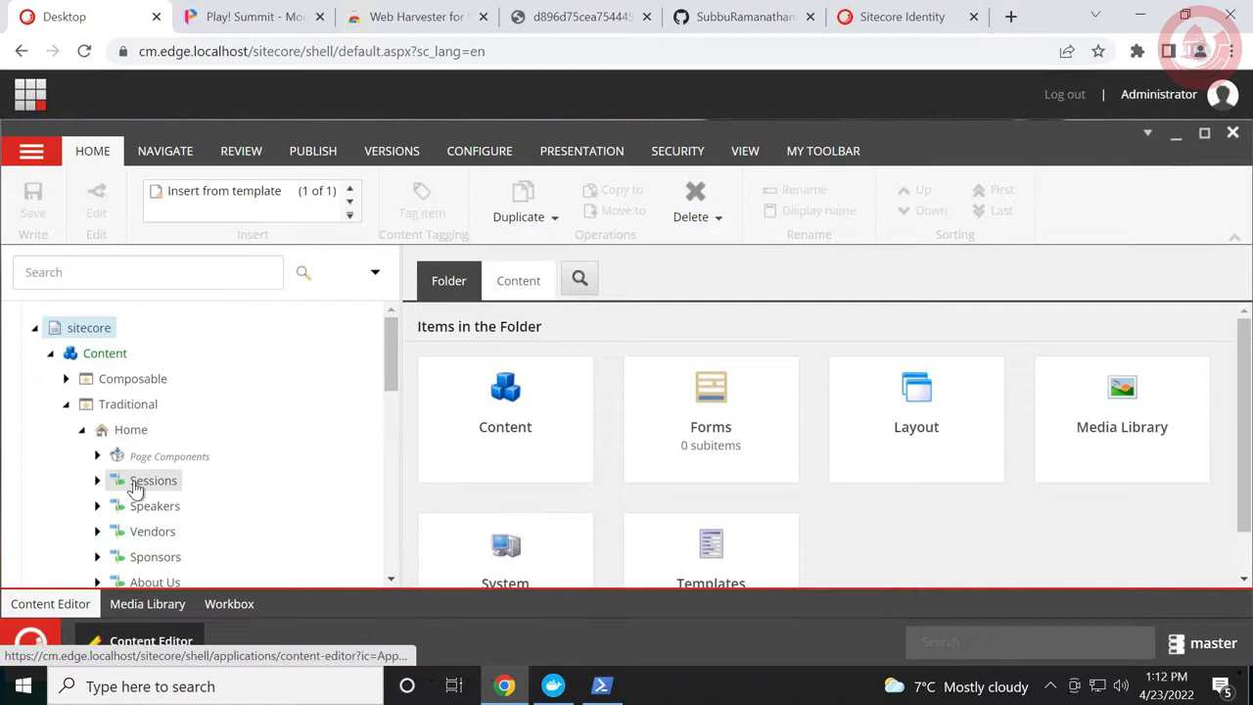
{"action": "left_click", "coordinate": [65, 404]}
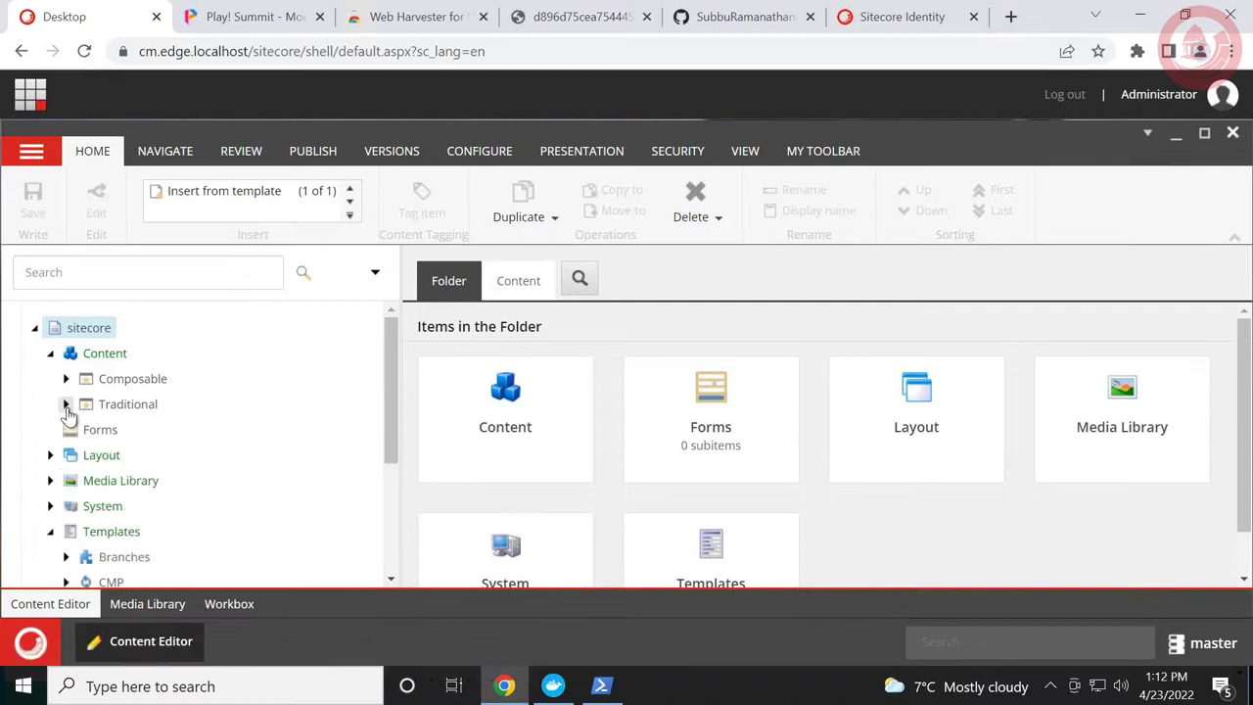
{"action": "left_click", "coordinate": [65, 379]}
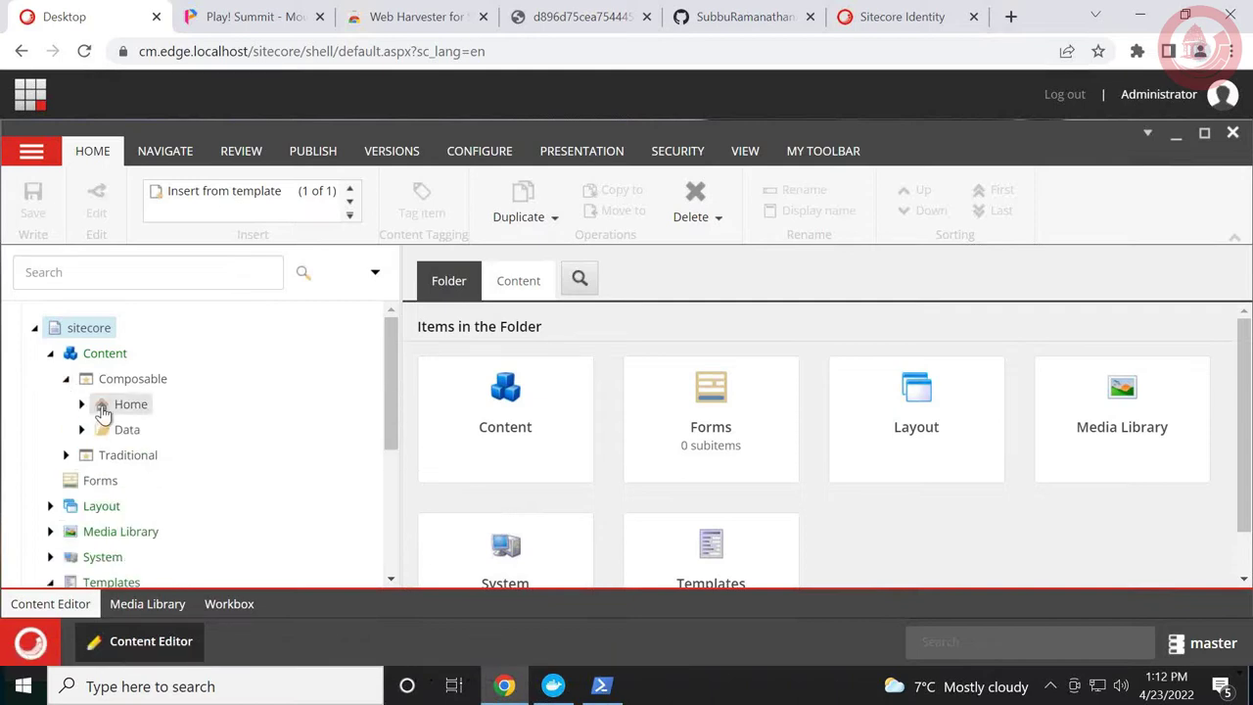
{"action": "left_click", "coordinate": [82, 405]}
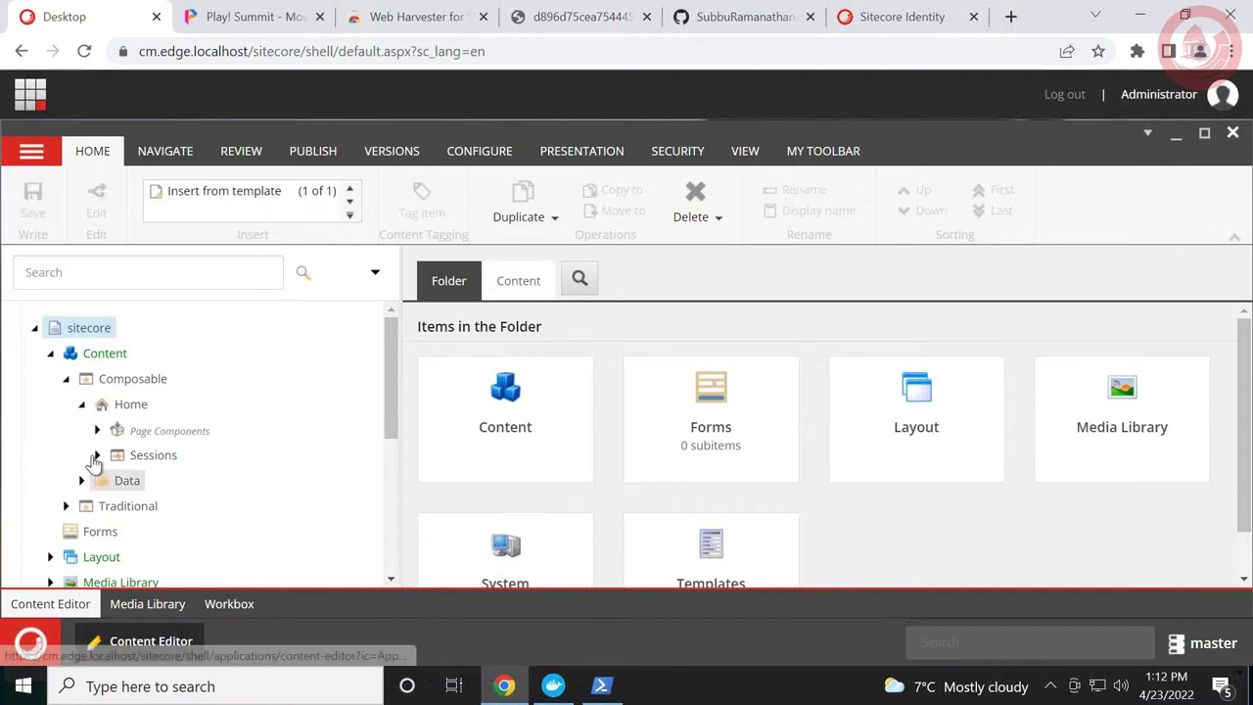
{"action": "left_click", "coordinate": [97, 455]}
{"action": "mouse_move", "coordinate": [385, 387]}
{"action": "left_mouse_down"}
{"action": "mouse_move", "coordinate": [391, 417]}
{"action": "mouse_move", "coordinate": [385, 368]}
{"action": "left_mouse_up"}
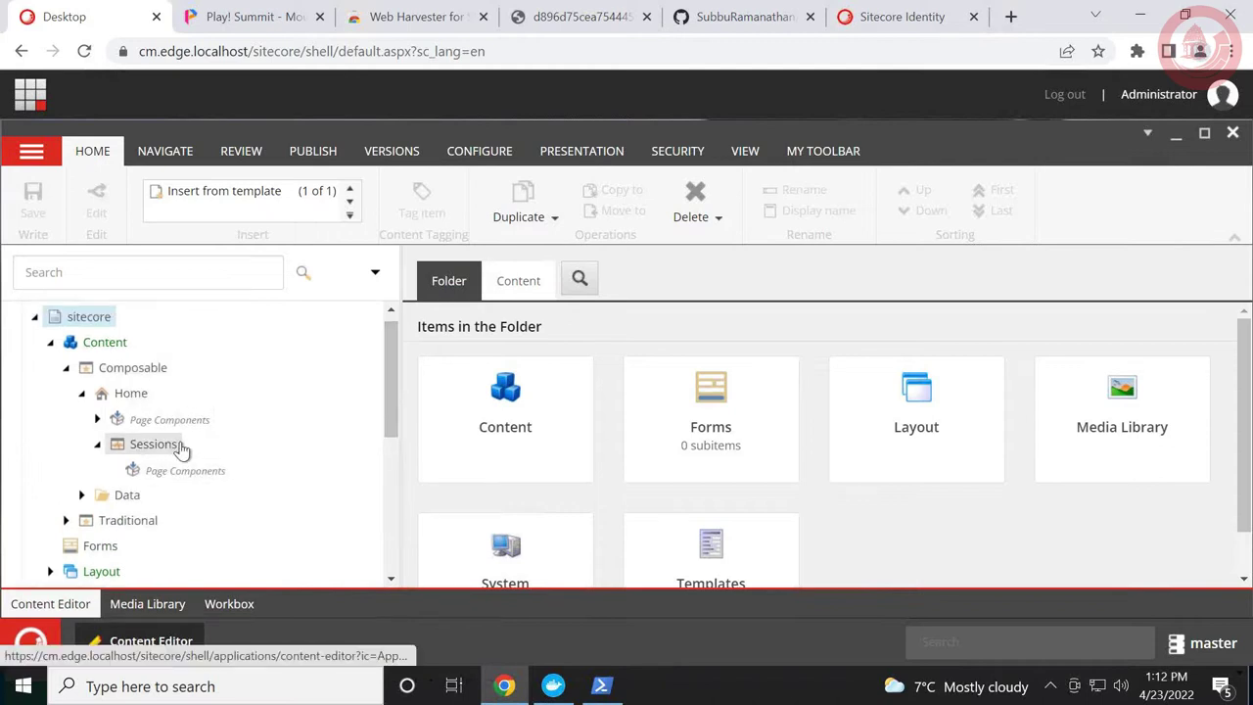
Examine the session templates in the composable folder under the Project templates.
{"action": "left_click_drag", "start_coordinate": [396, 403], "coordinate": [392, 554]}
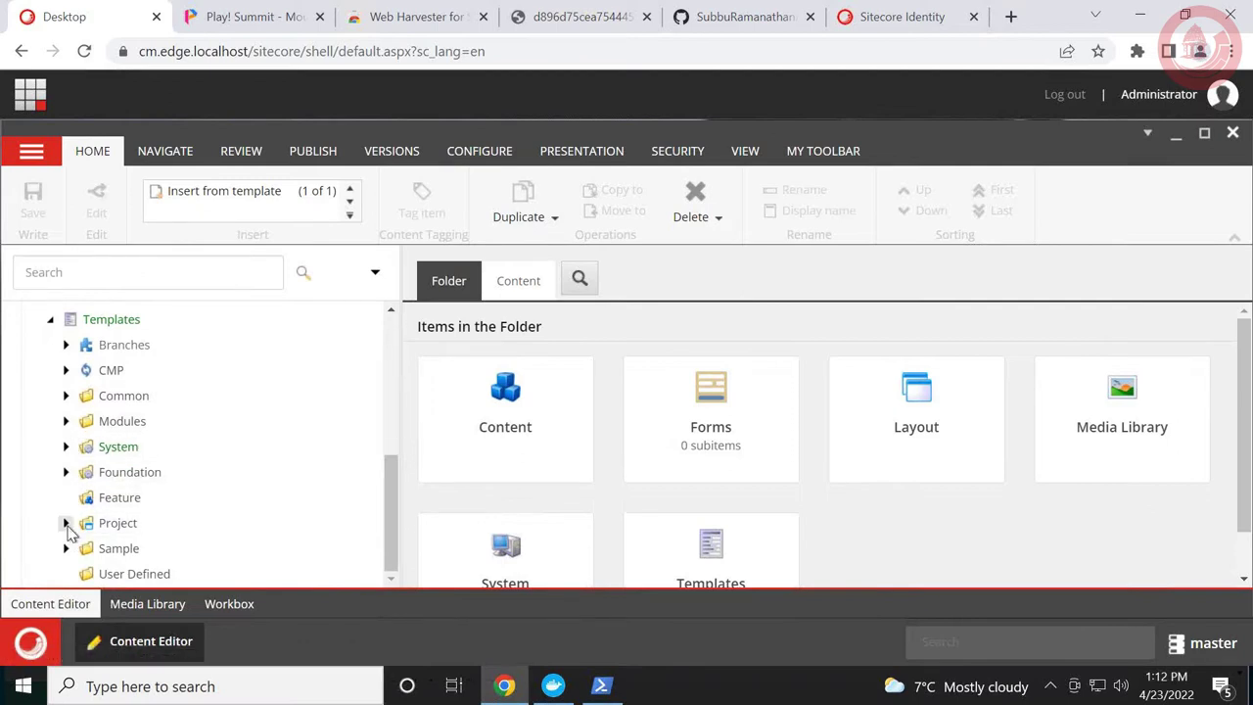
{"action": "left_click", "coordinate": [66, 523]}
{"action": "left_click_drag", "start_coordinate": [386, 521], "coordinate": [388, 533]}
{"action": "left_click", "coordinate": [147, 497]}
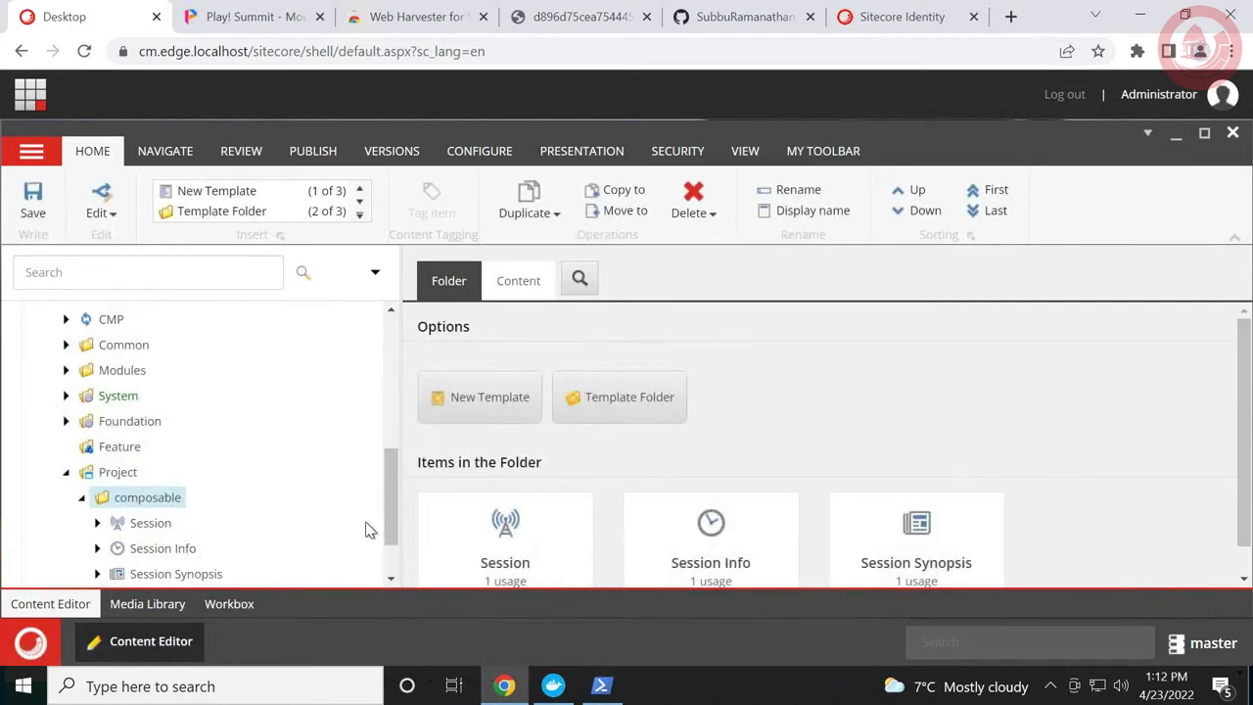
{"action": "left_click_drag", "start_coordinate": [390, 534], "coordinate": [389, 560]}
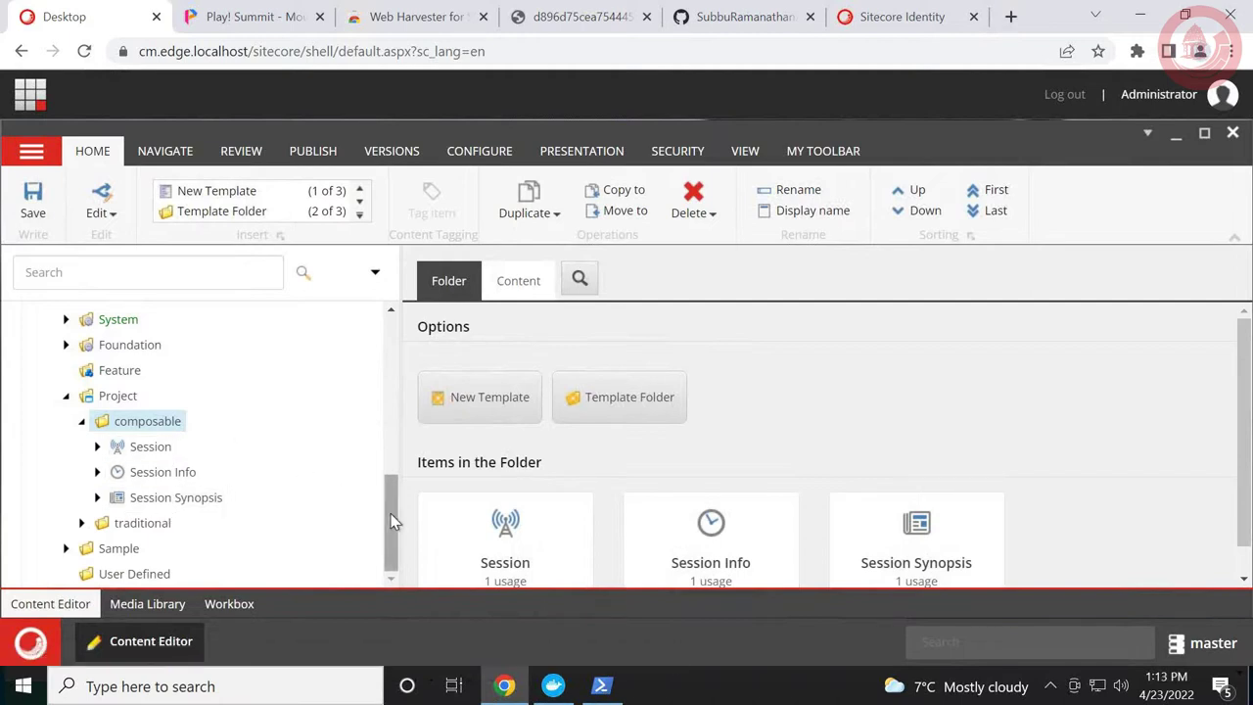
{"action": "left_click_drag", "start_coordinate": [389, 499], "coordinate": [381, 336]}
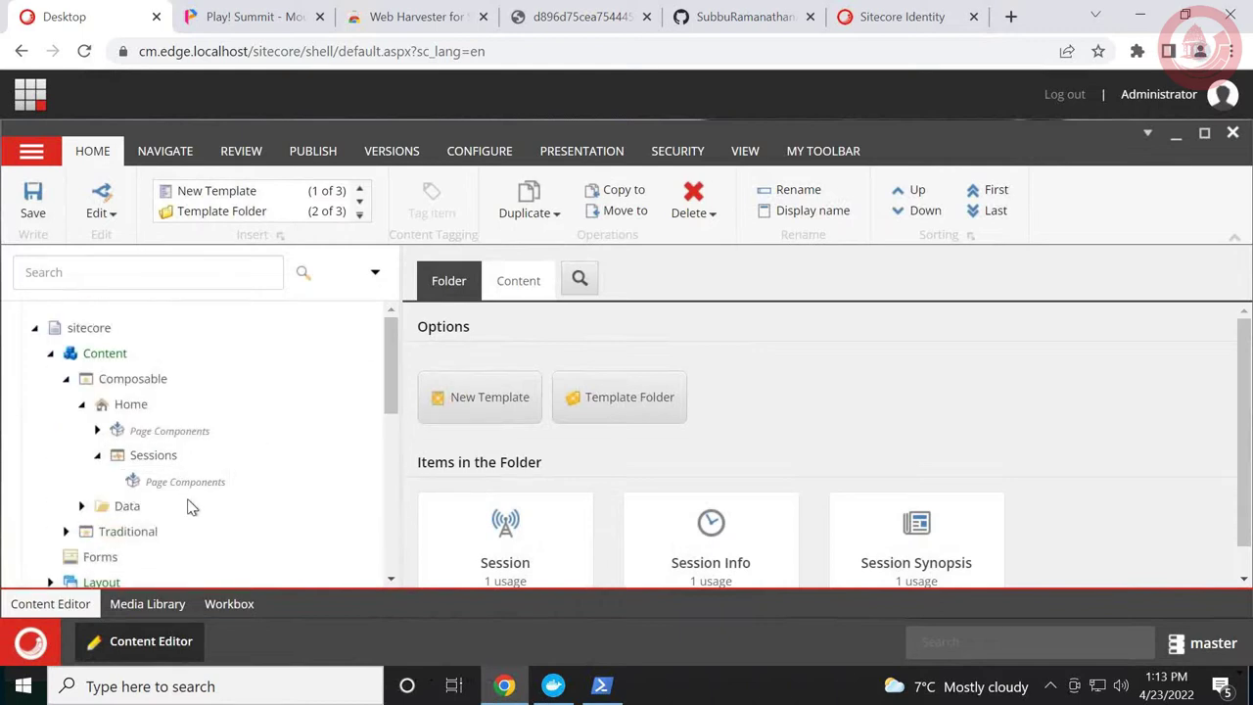
Switch to the Play! Summit site and reload the mountain biking session page.
{"action": "left_click", "coordinate": [233, 16]}
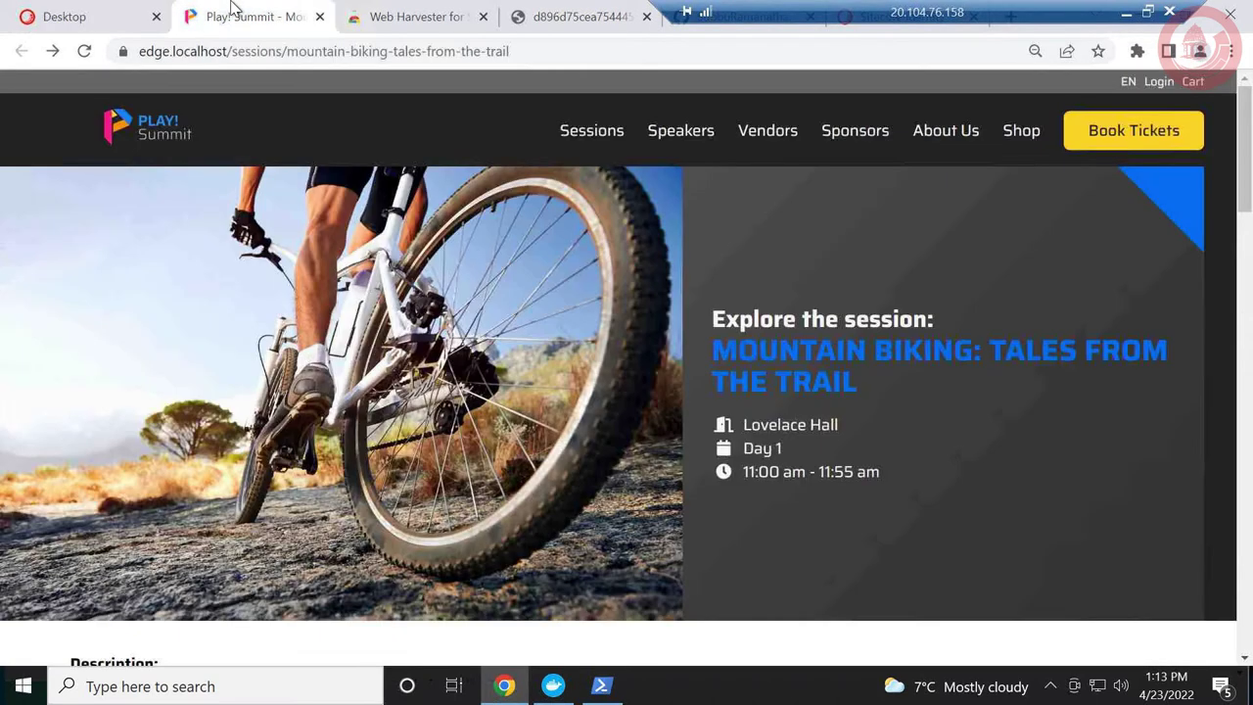
{"action": "left_click", "coordinate": [86, 54]}
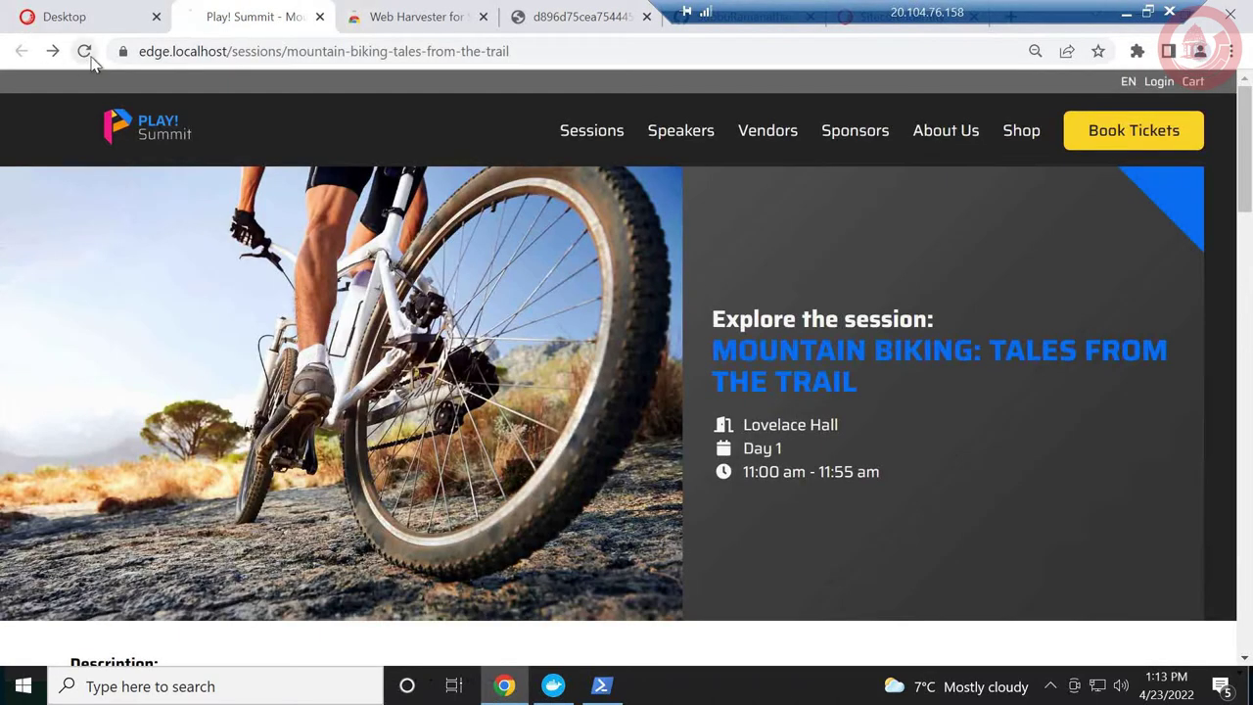
{"action": "left_click", "coordinate": [86, 54]}
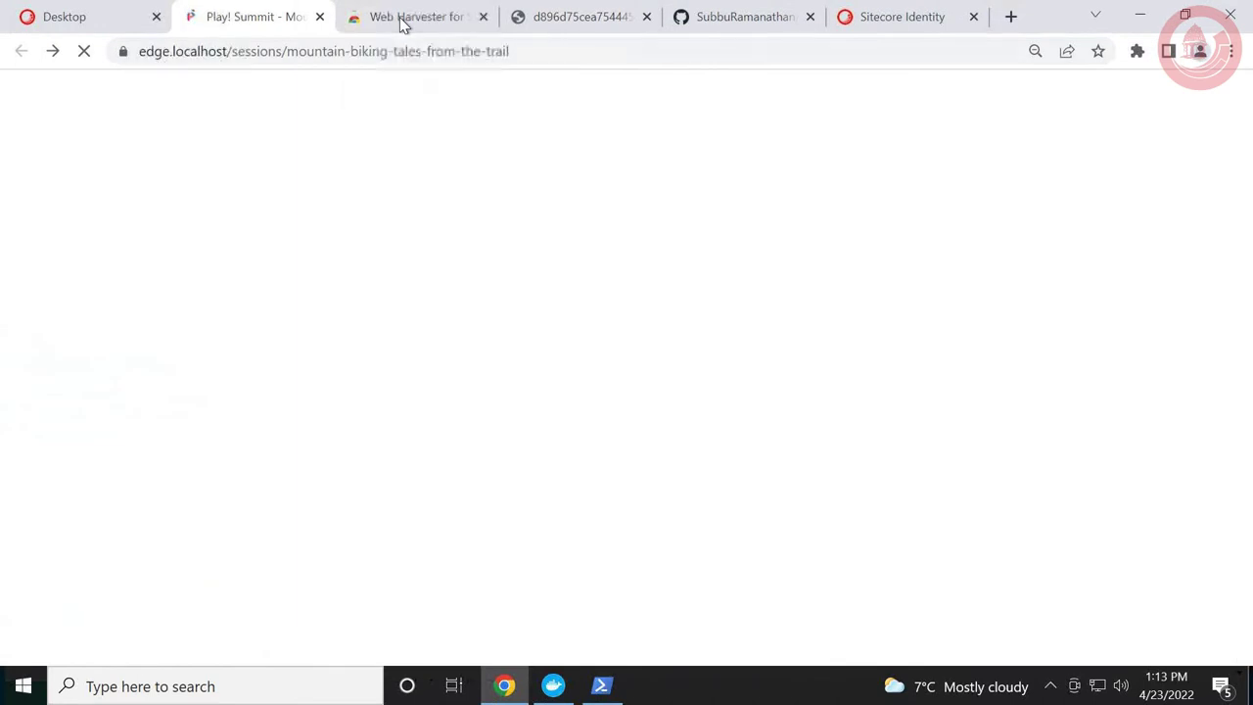
Install the Web Harvester for Sitecore extension from the Chrome Web Store.
{"action": "left_click", "coordinate": [402, 22]}
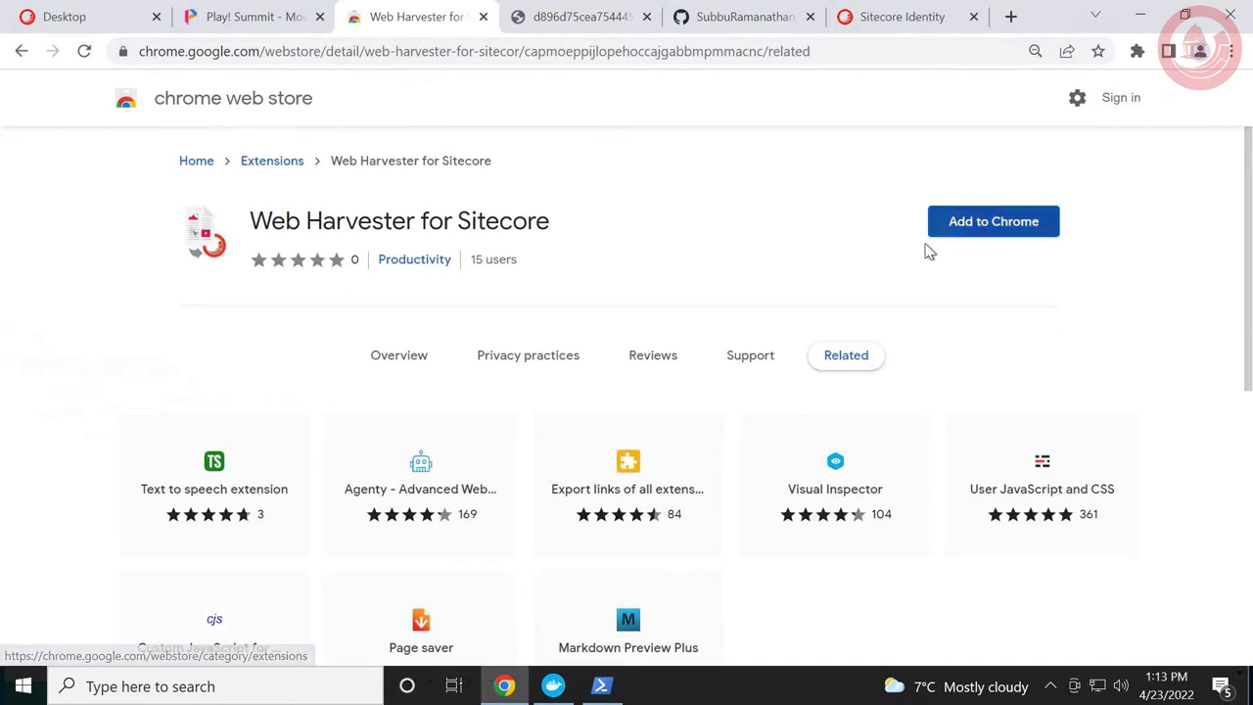
{"action": "left_click", "coordinate": [972, 226]}
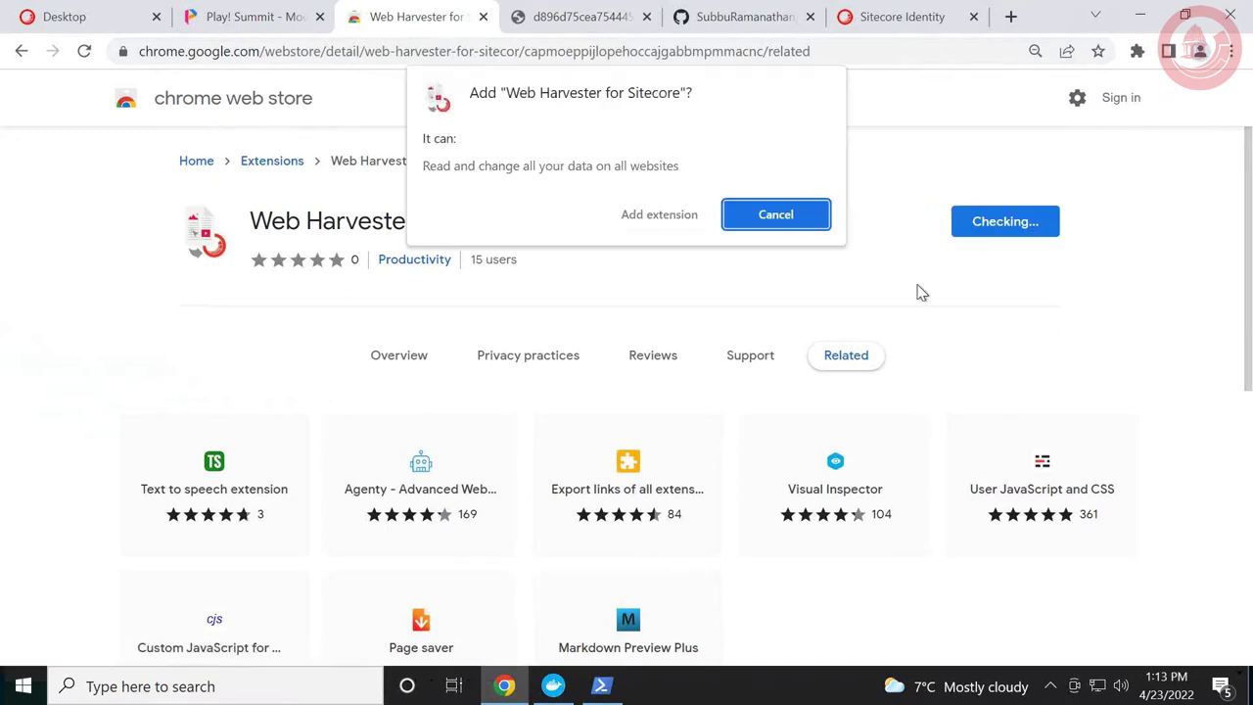
{"action": "left_click", "coordinate": [653, 217]}
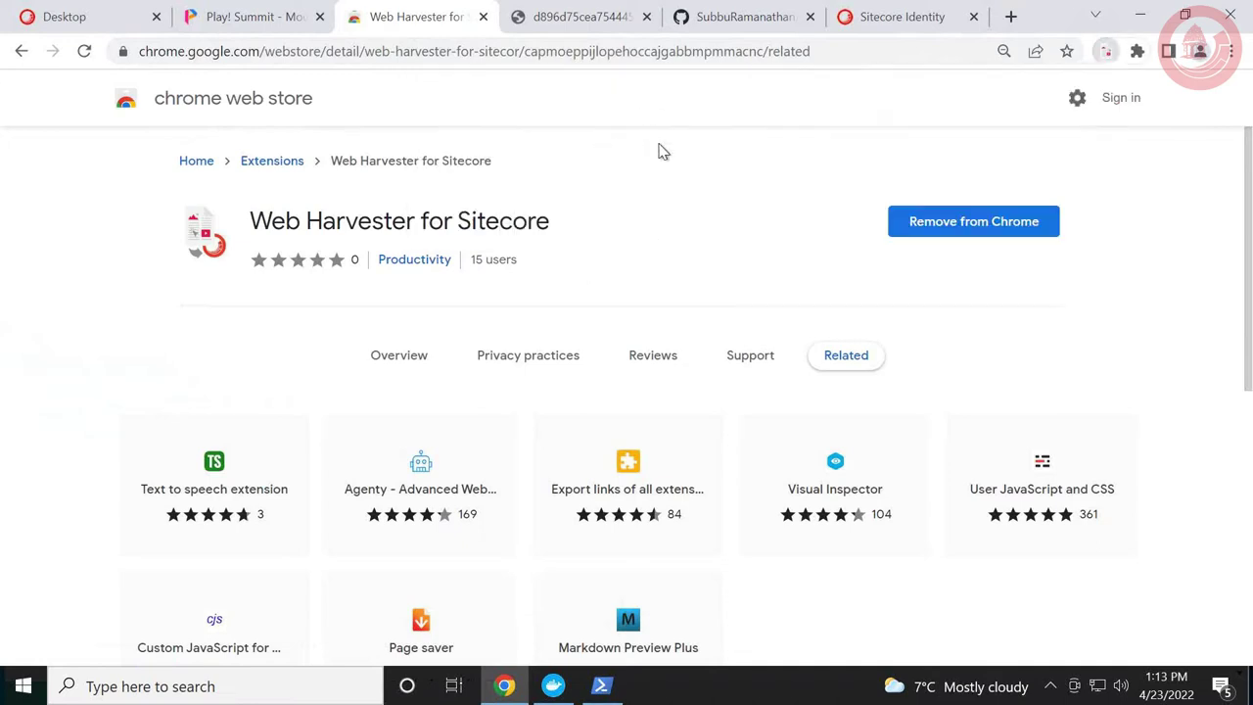
Inspect the mountain biking session page in the developer tools and show the Web Harvester import form.
{"action": "left_click", "coordinate": [260, 16]}
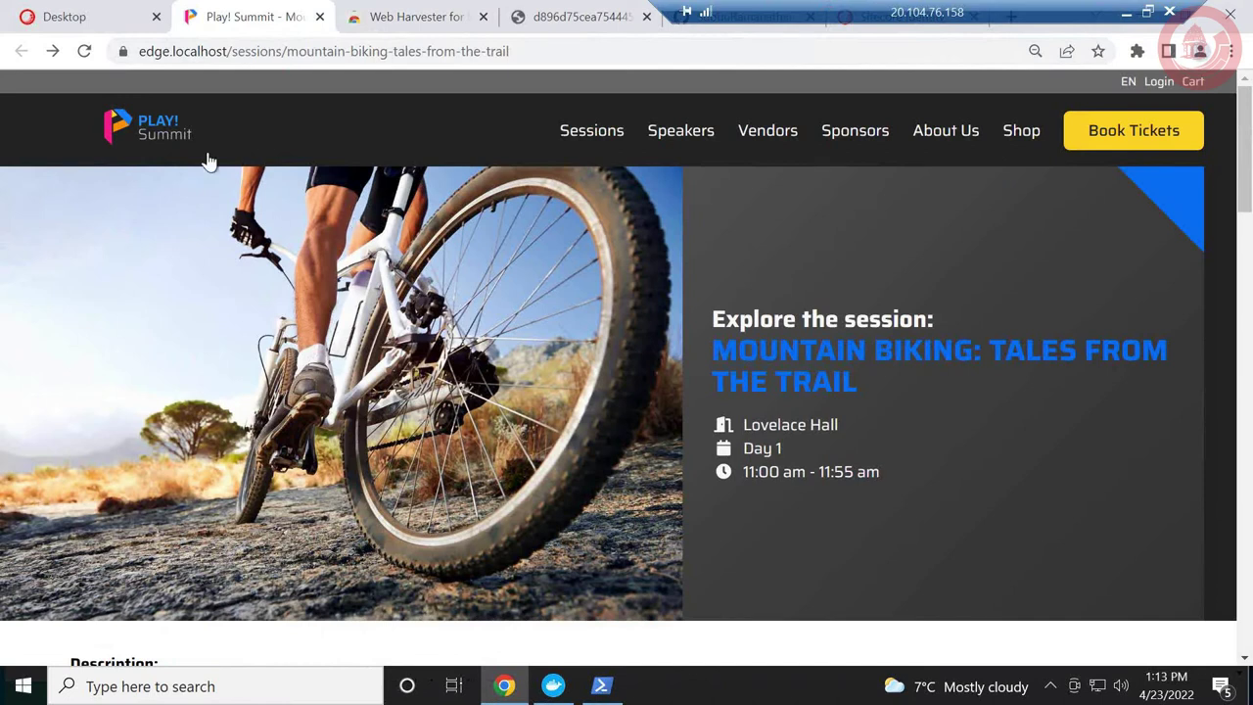
{"action": "right_click", "coordinate": [380, 225]}
{"action": "left_click", "coordinate": [448, 394]}
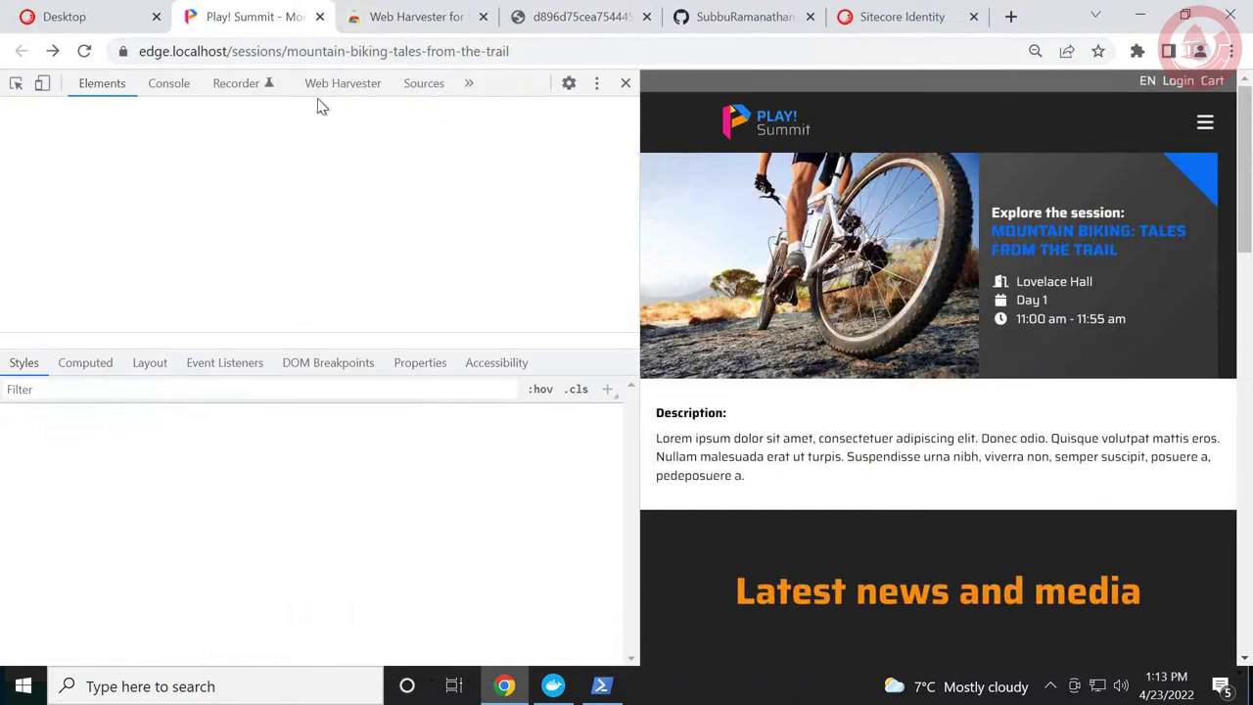
{"action": "left_click", "coordinate": [333, 84]}
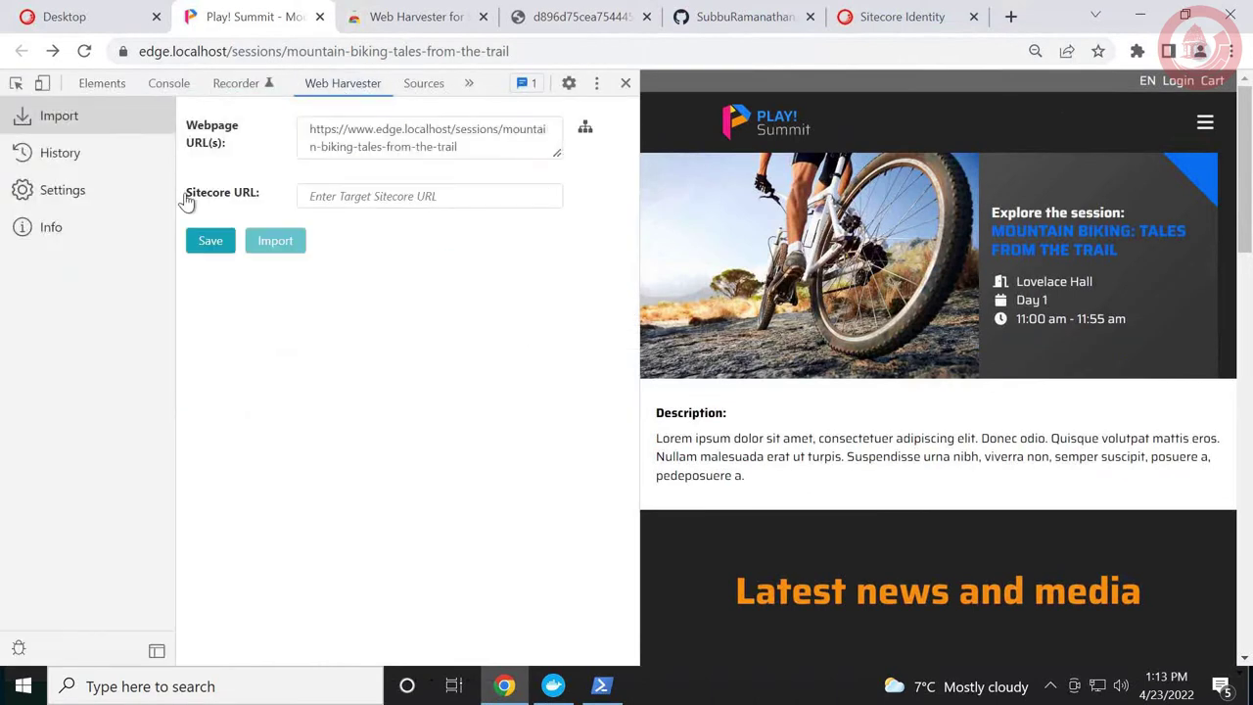
{"action": "left_click", "coordinate": [84, 54]}
{"action": "left_click", "coordinate": [470, 147]}
{"action": "left_click", "coordinate": [589, 133]}
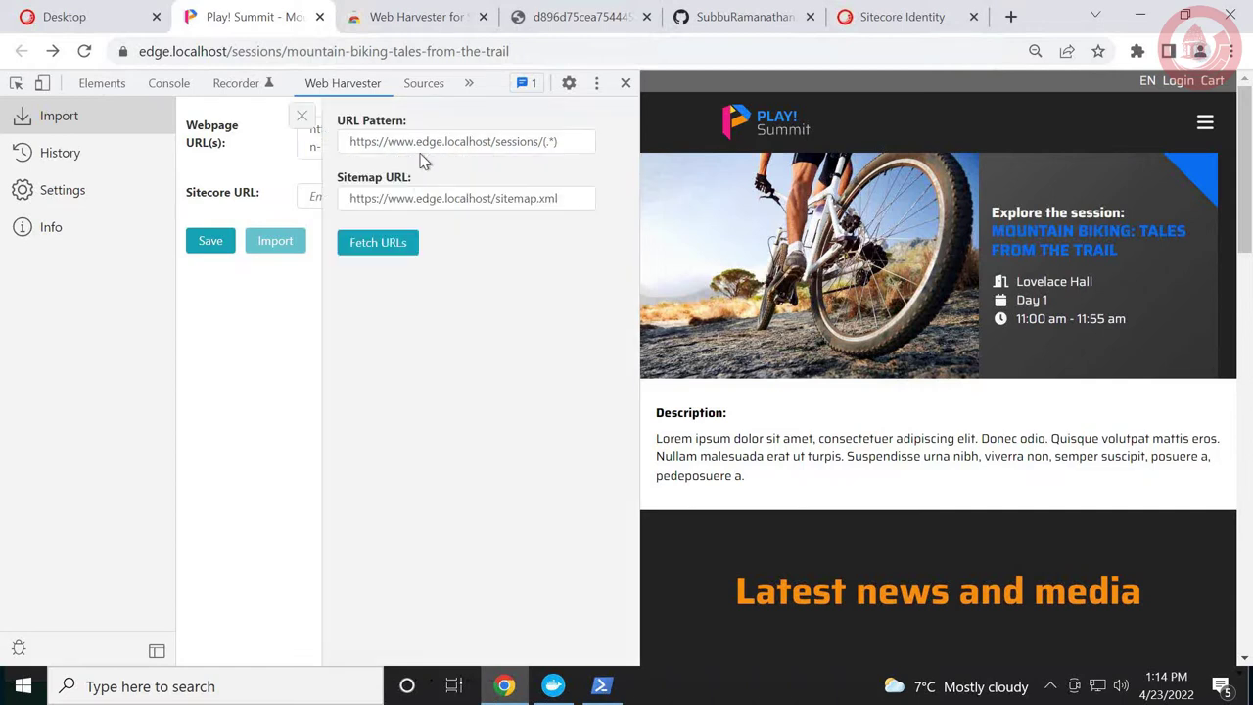
{"action": "left_click", "coordinate": [559, 205]}
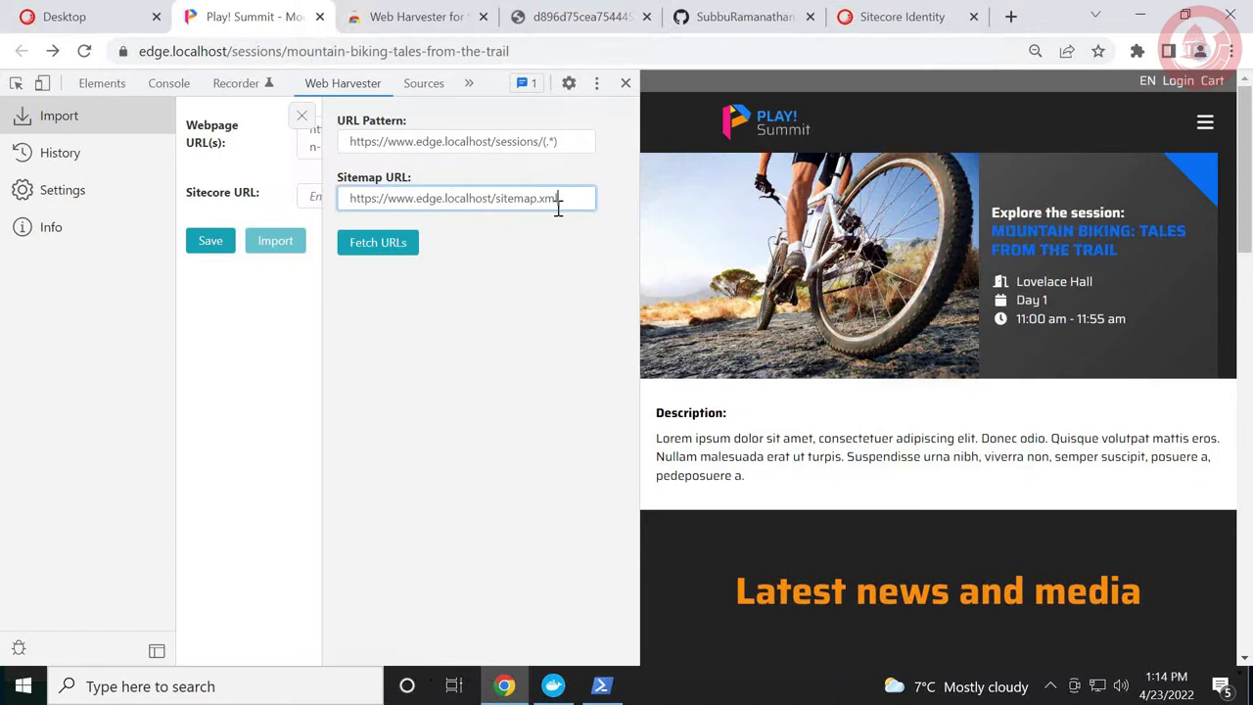
{"action": "left_click", "coordinate": [496, 142]}
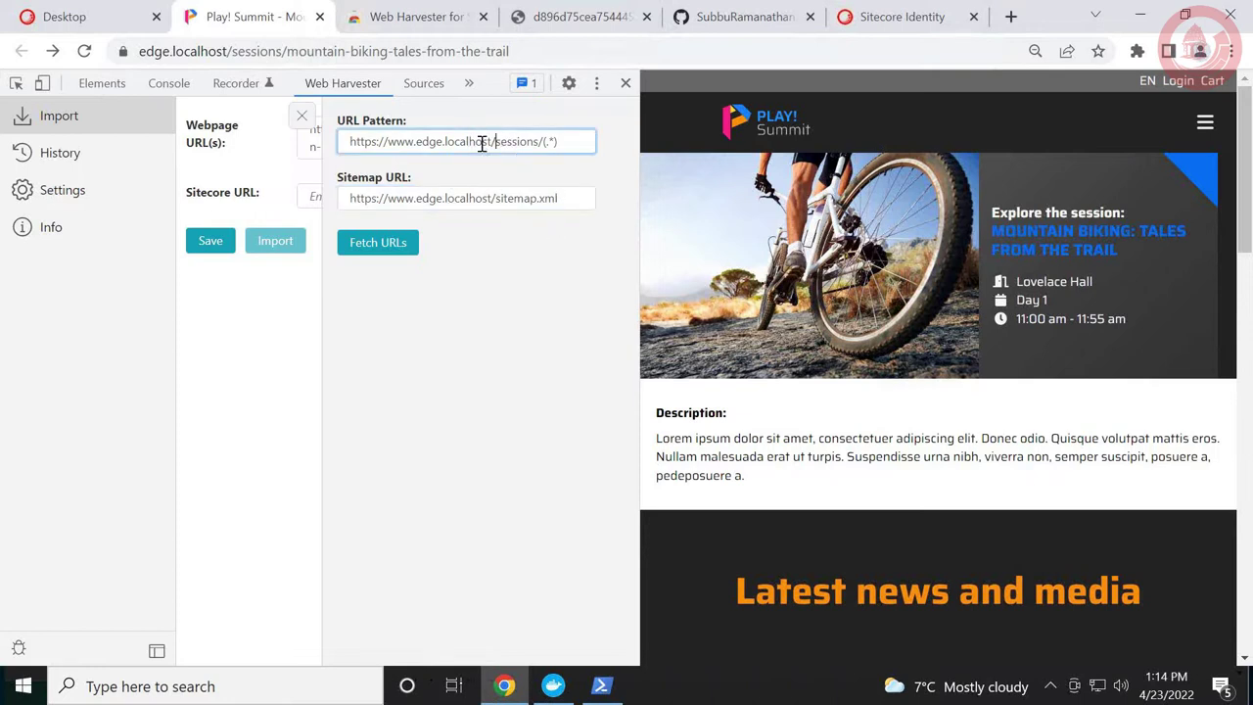
{"action": "left_click", "coordinate": [281, 51]}
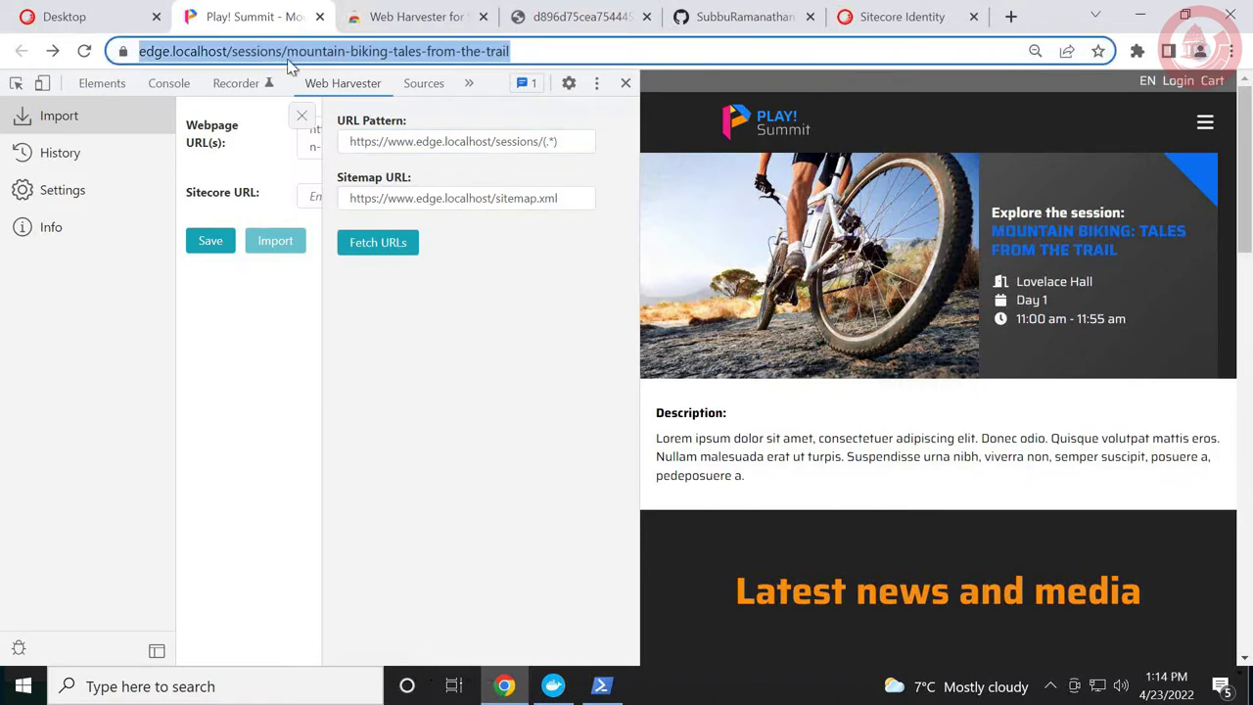
{"action": "left_click", "coordinate": [559, 141]}
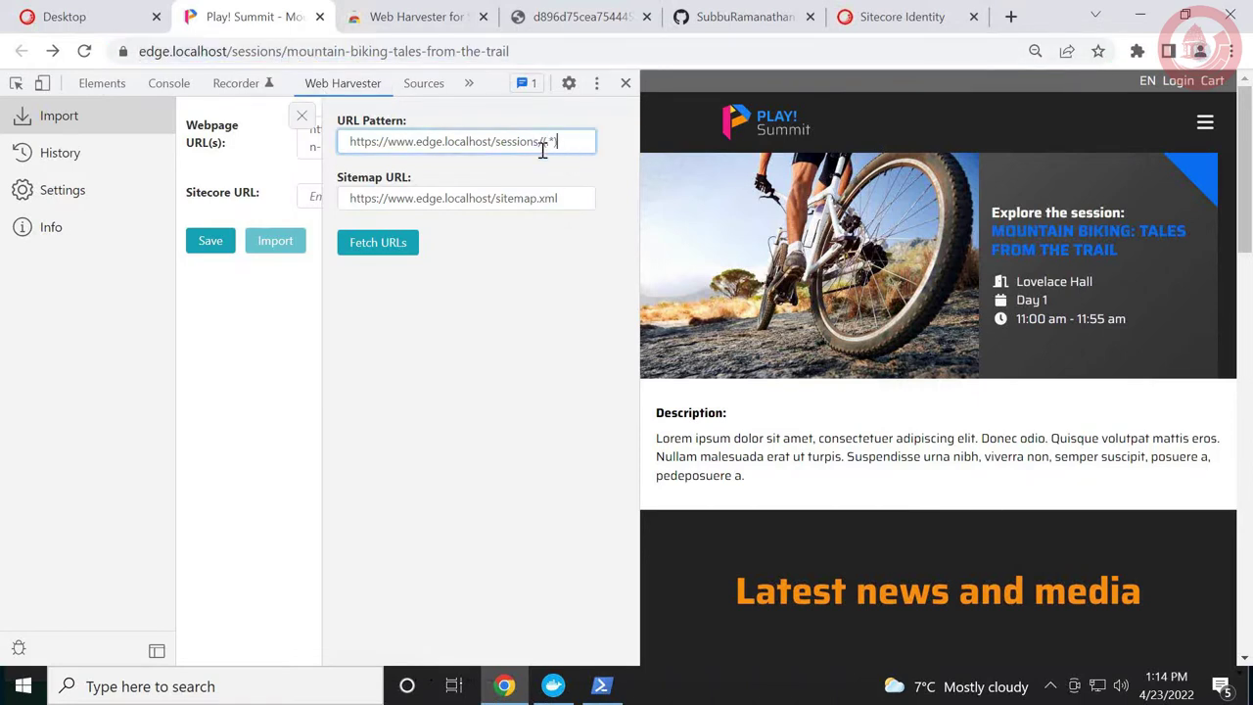
{"action": "left_click", "coordinate": [538, 202]}
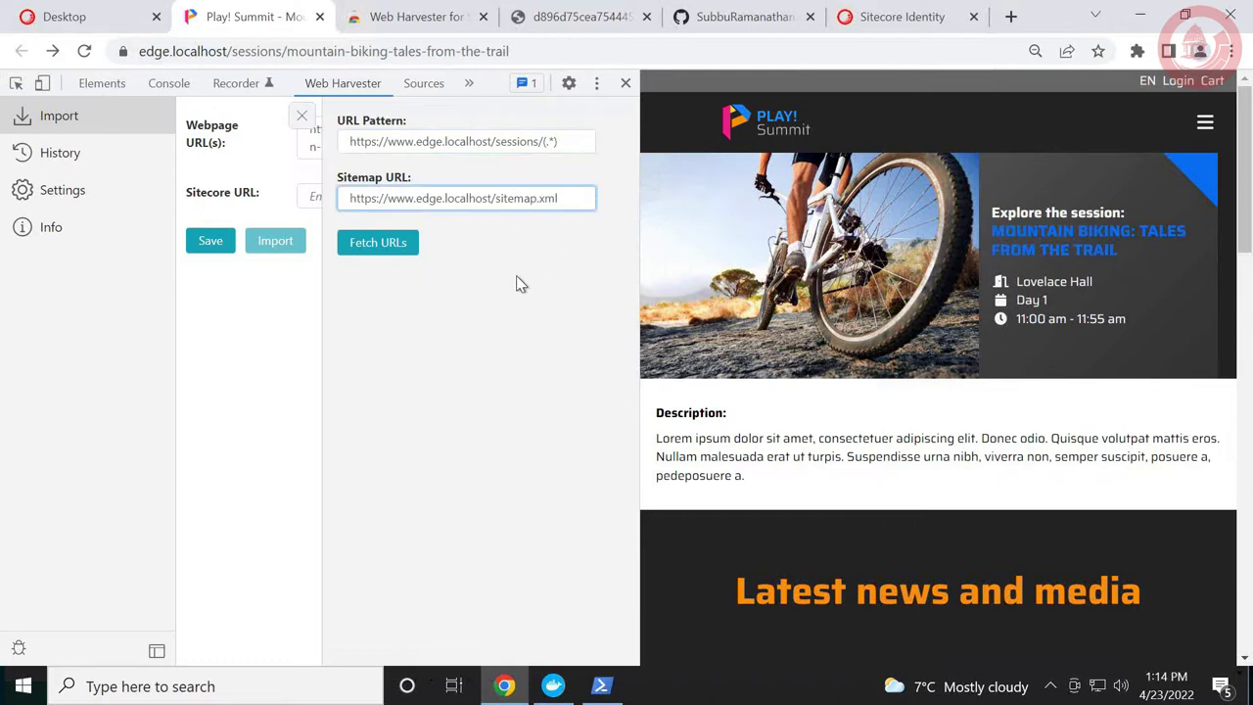
{"action": "left_click", "coordinate": [396, 252]}
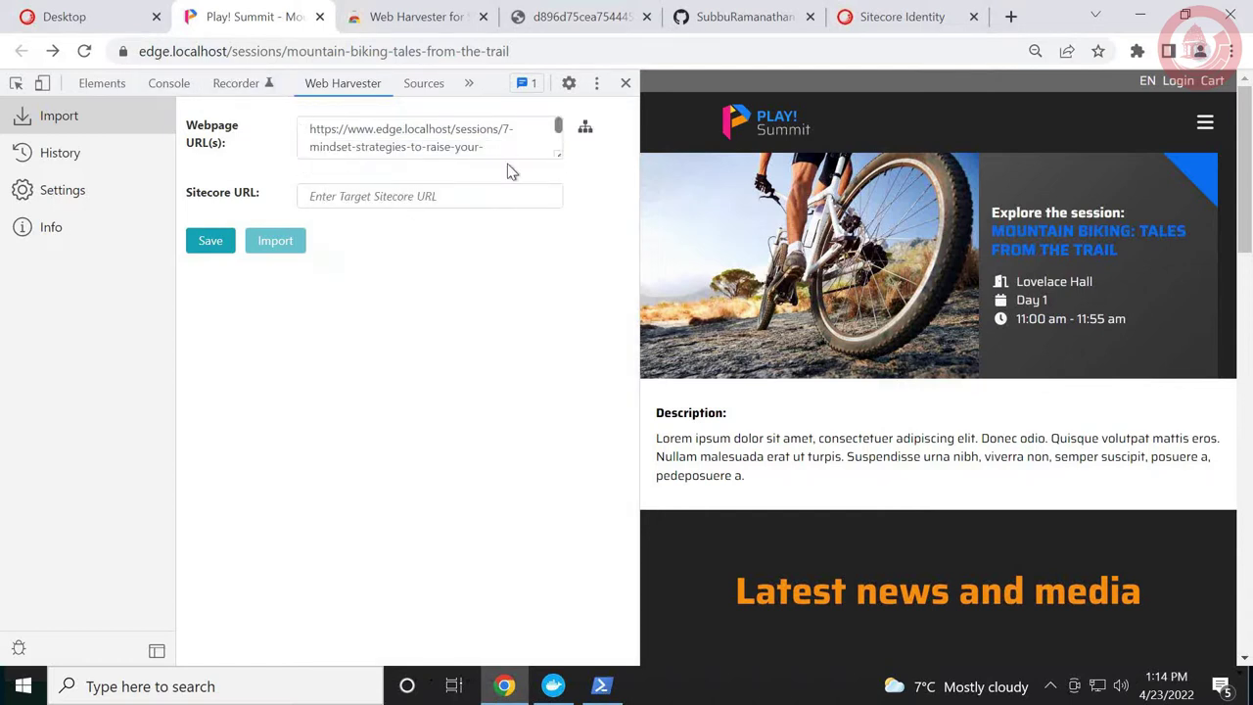
Review the session page URLs that were fetched as import sources, enlarging their text area to read them.
{"action": "left_click_drag", "start_coordinate": [558, 154], "coordinate": [558, 248]}
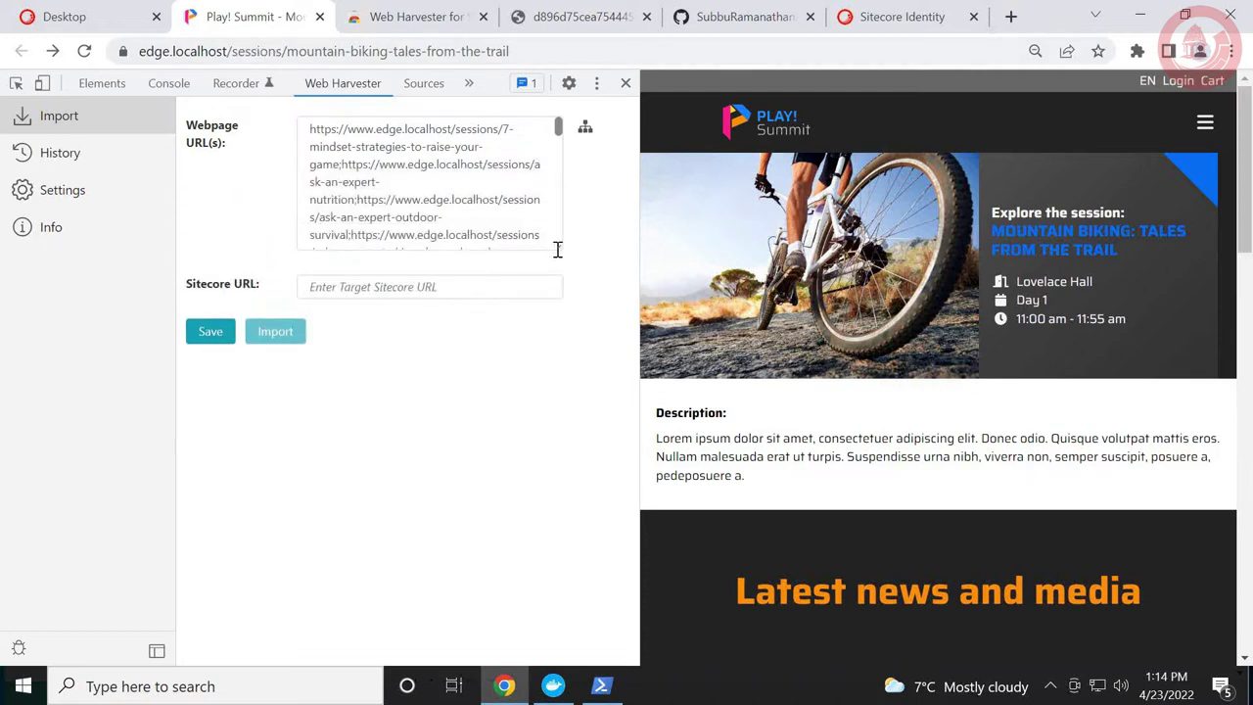
{"action": "left_click_drag", "start_coordinate": [557, 248], "coordinate": [557, 330]}
{"action": "mouse_move", "coordinate": [558, 147]}
{"action": "left_mouse_down"}
{"action": "mouse_move", "coordinate": [560, 333]}
{"action": "mouse_move", "coordinate": [562, 153]}
{"action": "left_mouse_up"}
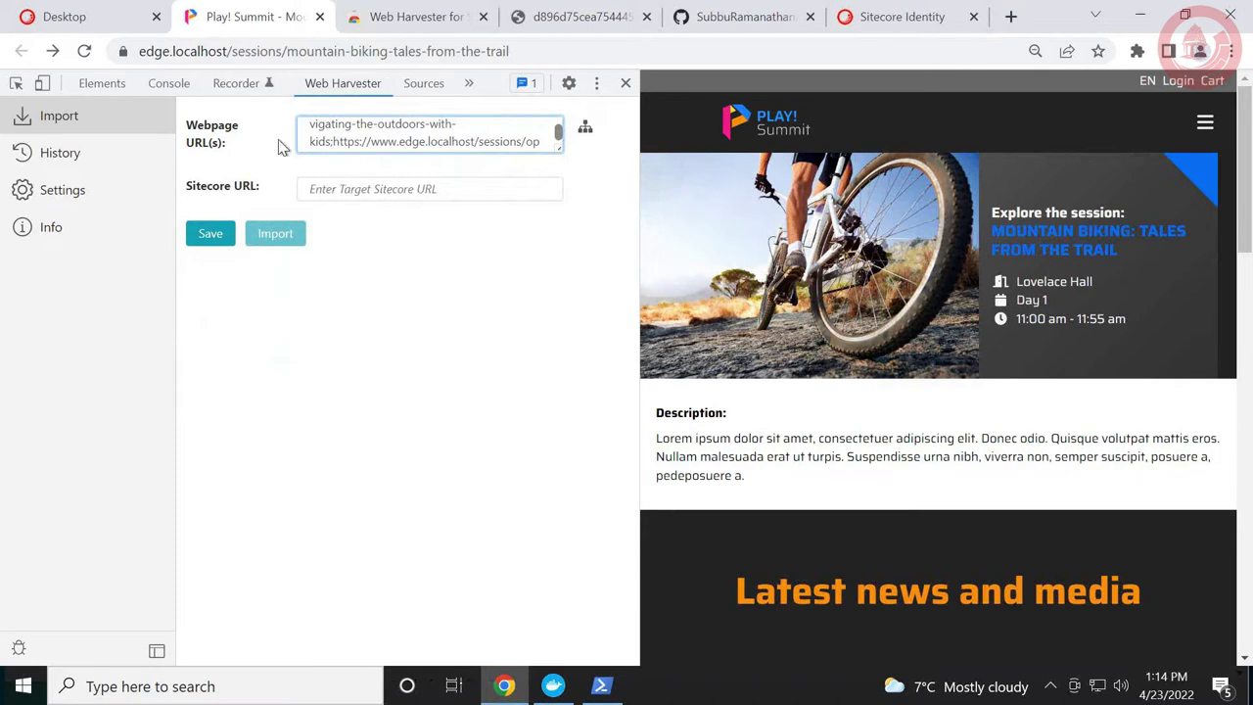
{"action": "left_click", "coordinate": [64, 17]}
{"action": "left_click", "coordinate": [299, 51]}
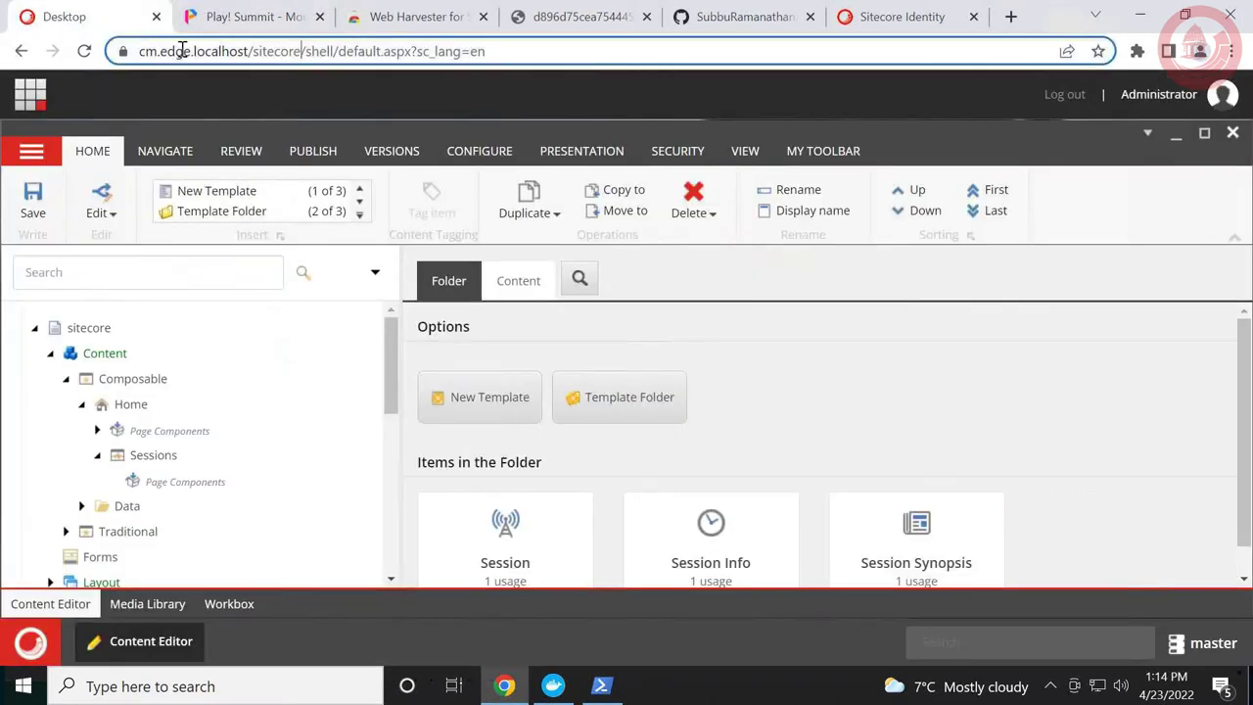
{"action": "key", "text": "ctrl+a"}
{"action": "left_click", "coordinate": [252, 17]}
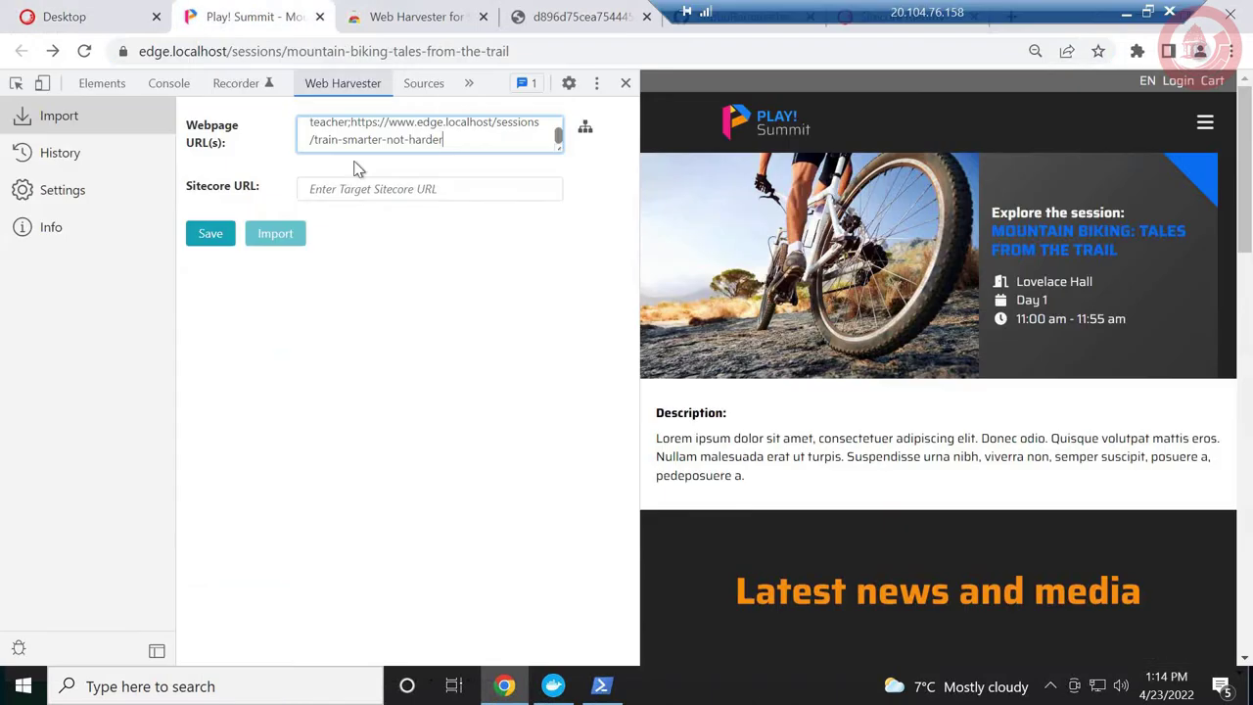
{"action": "left_click", "coordinate": [362, 189]}
{"action": "type", "text": "https://cm.edge.localhost/sitecore"}
Set the target item path to the Sessions item under Composable/home in the Sitecore content tree.
{"action": "left_click", "coordinate": [580, 250]}
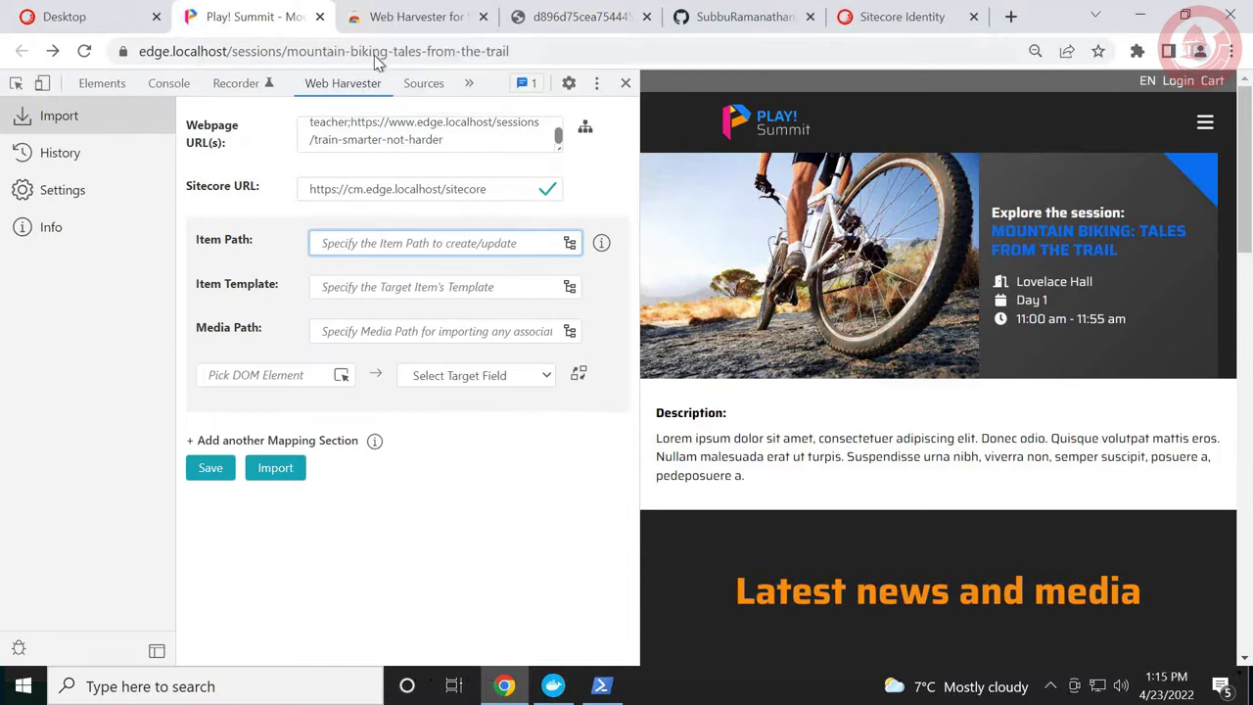
{"action": "left_click", "coordinate": [569, 242]}
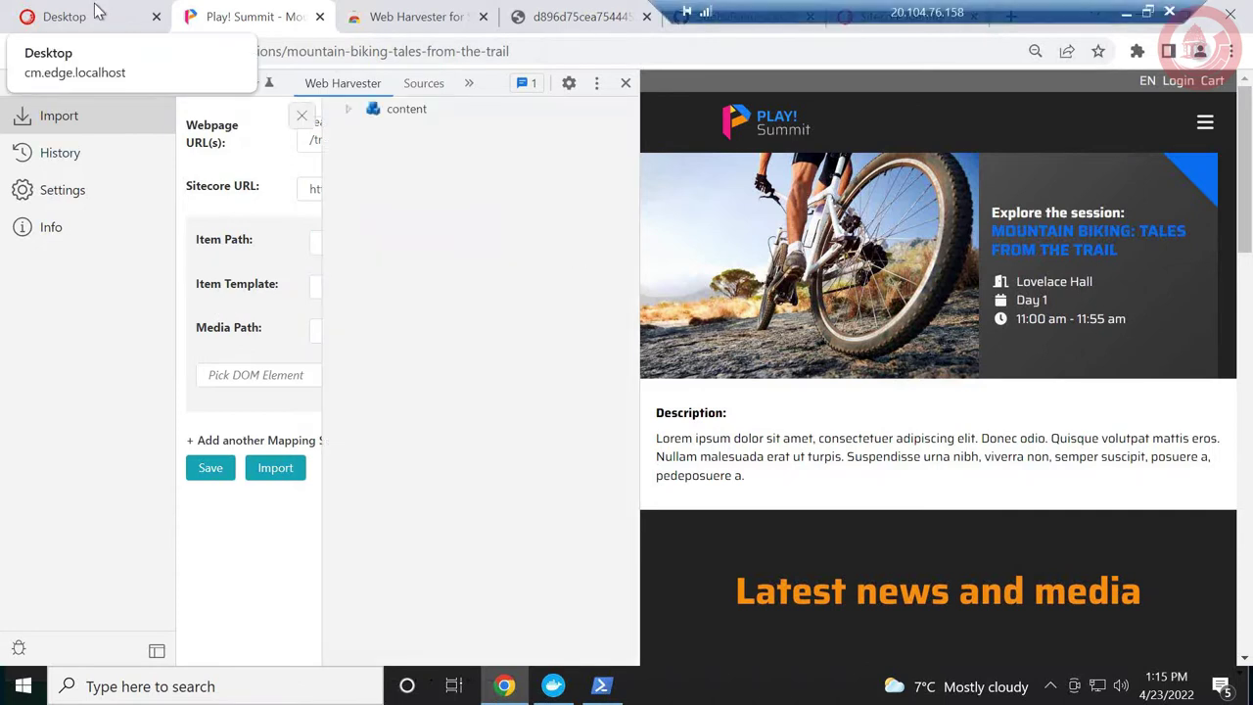
{"action": "left_click", "coordinate": [372, 135]}
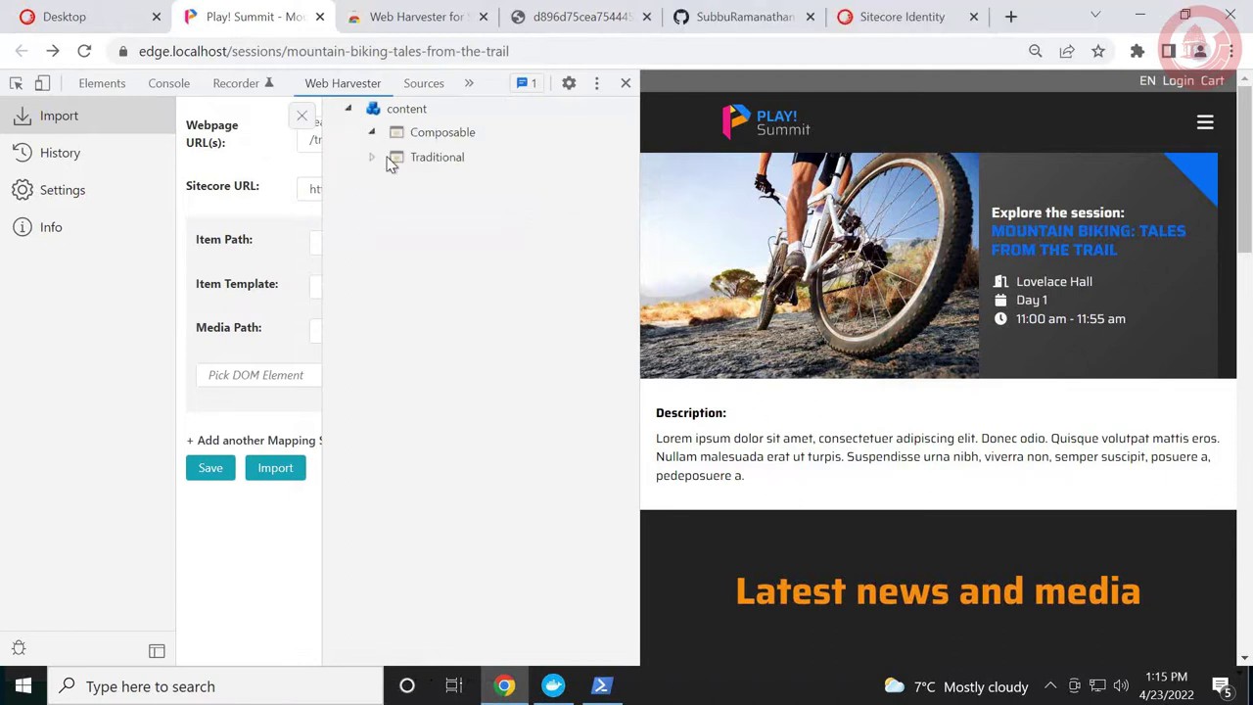
{"action": "left_click", "coordinate": [395, 155]}
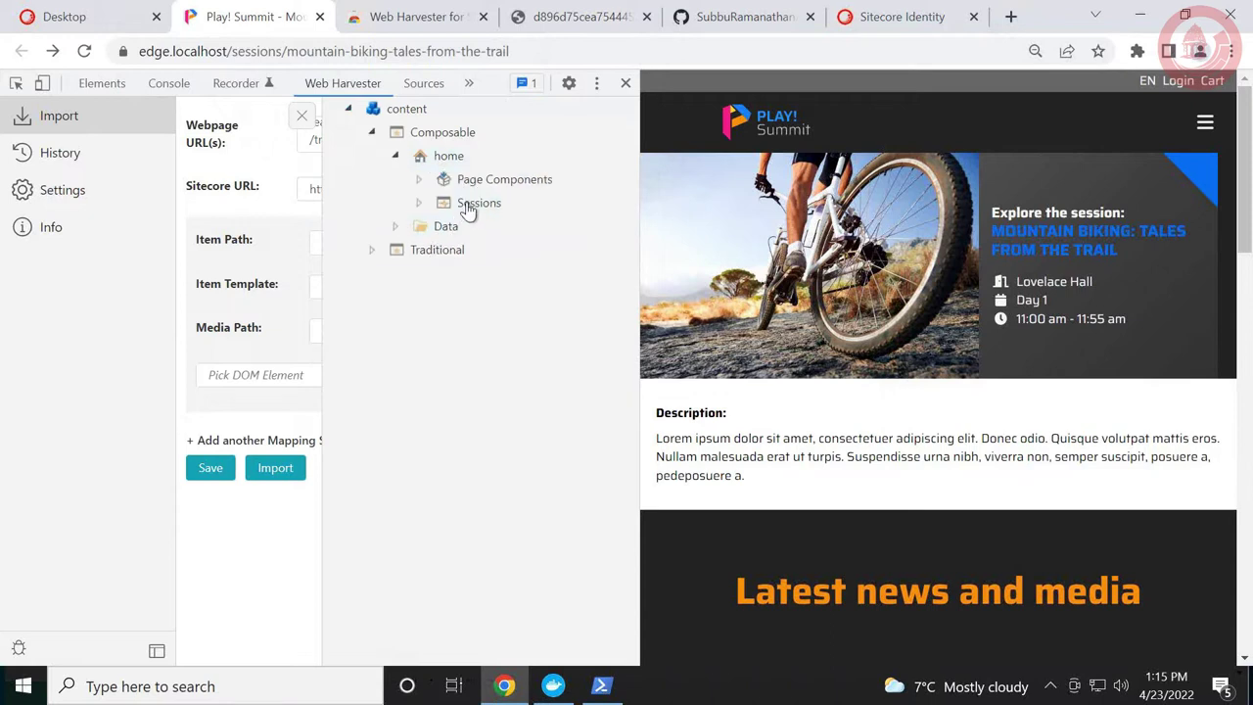
{"action": "left_click", "coordinate": [472, 208]}
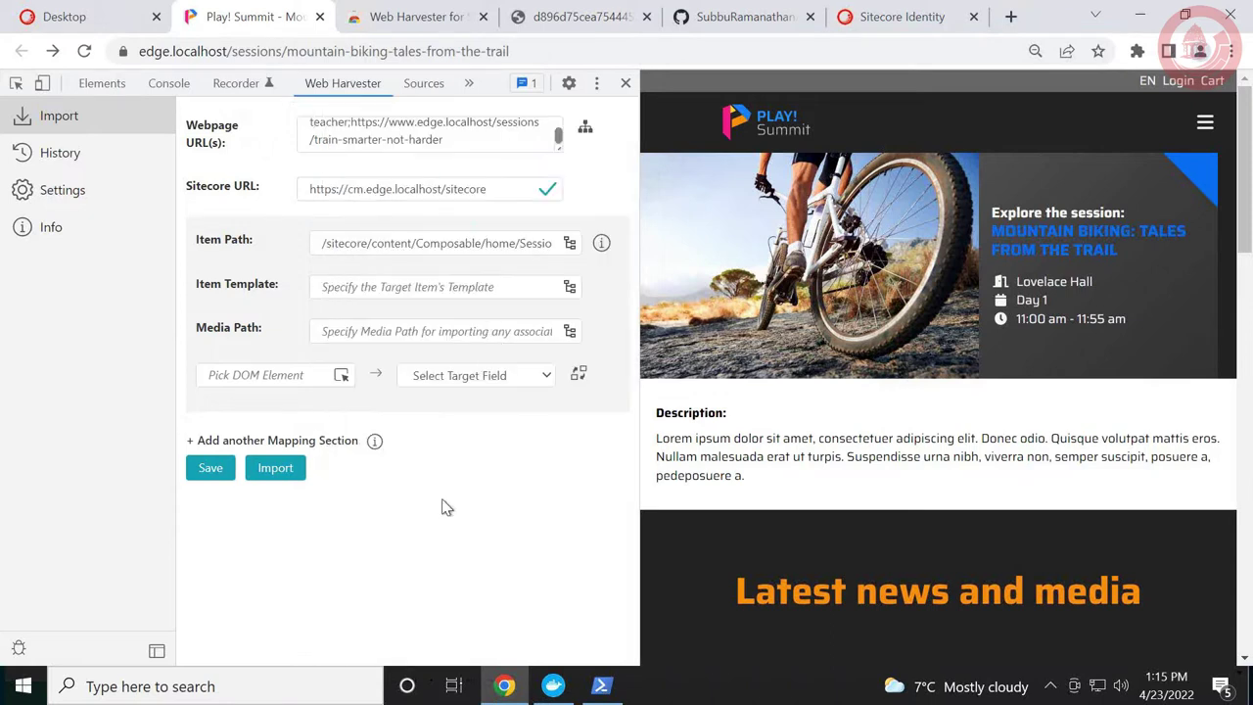
Set the item template to the Session template from the Project/composable template folder.
{"action": "left_click", "coordinate": [570, 287]}
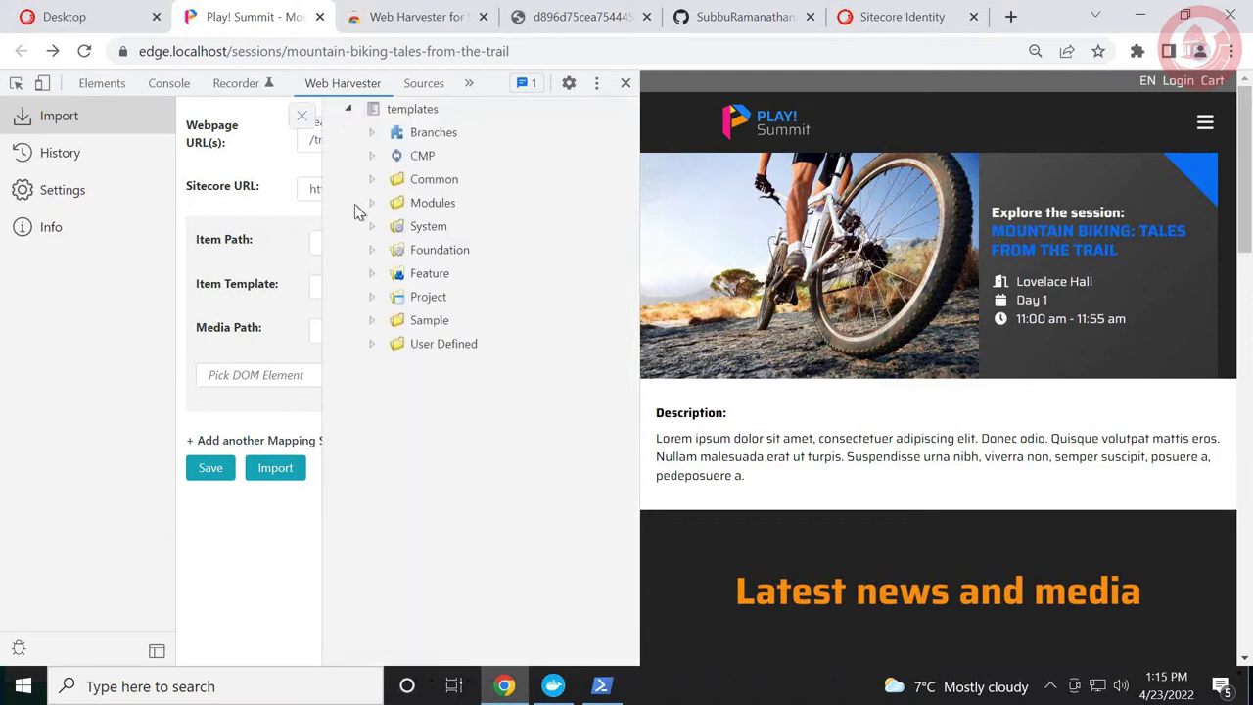
{"action": "left_click", "coordinate": [371, 297]}
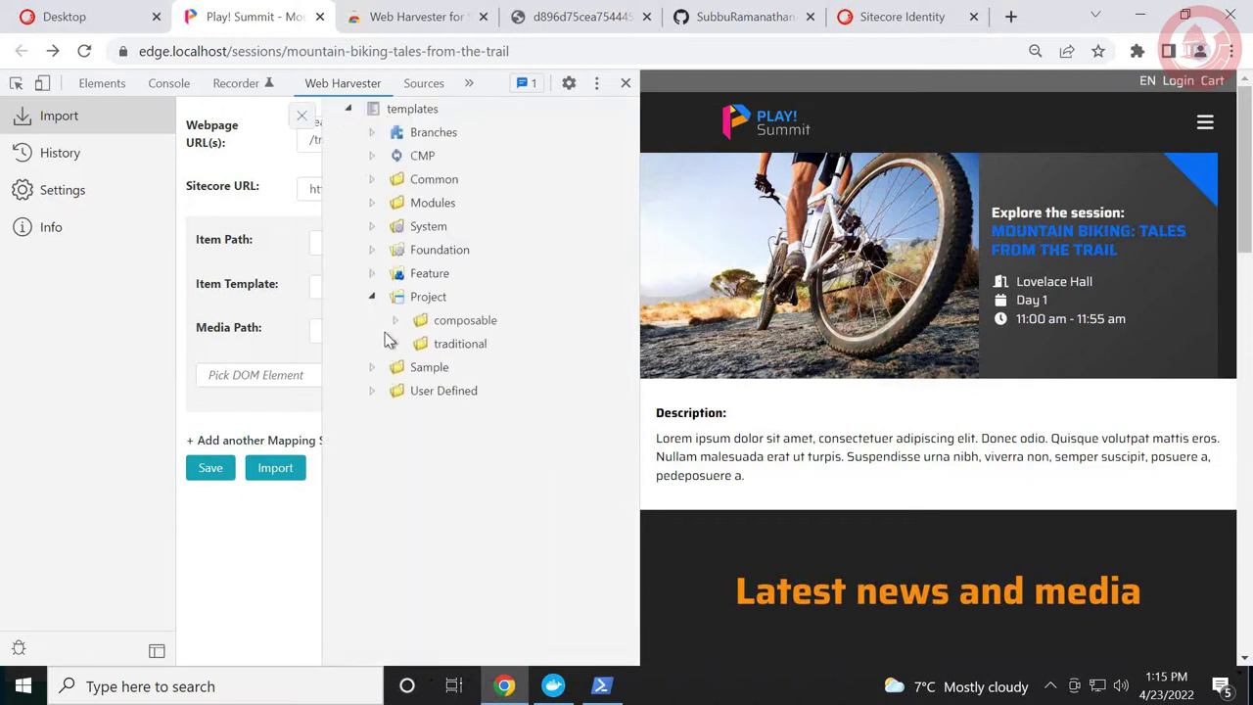
{"action": "left_click", "coordinate": [395, 323]}
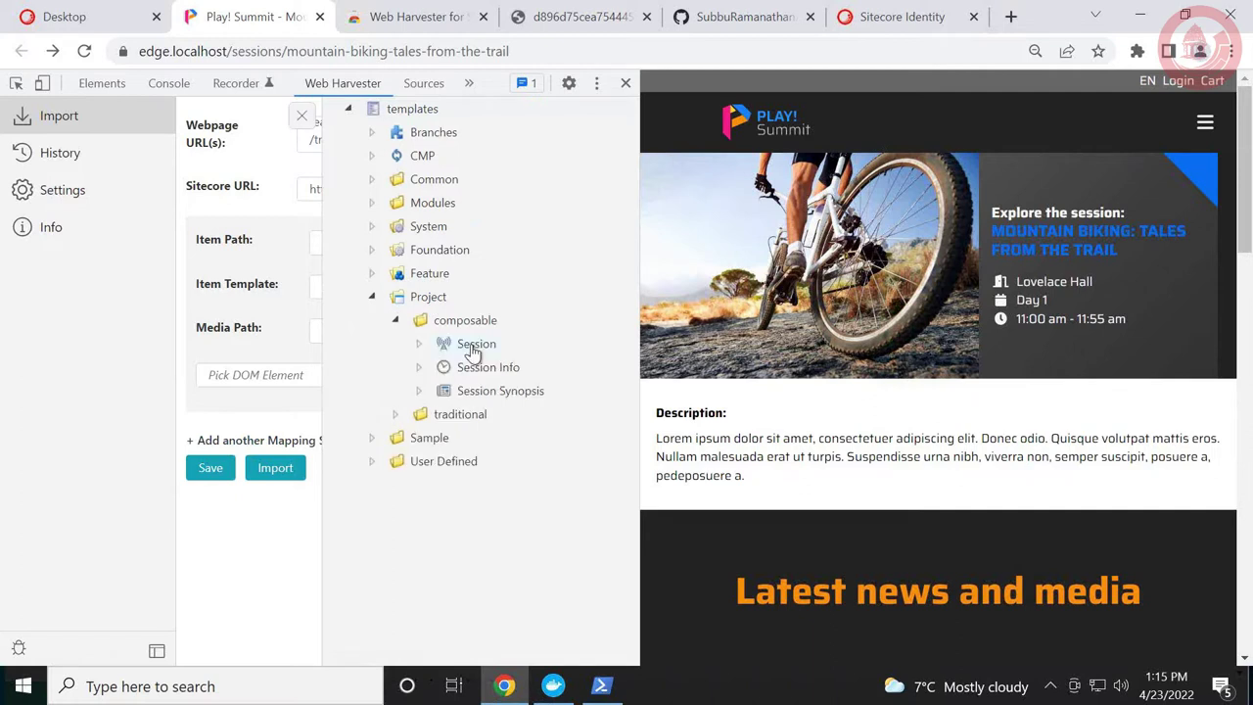
{"action": "left_click", "coordinate": [463, 370]}
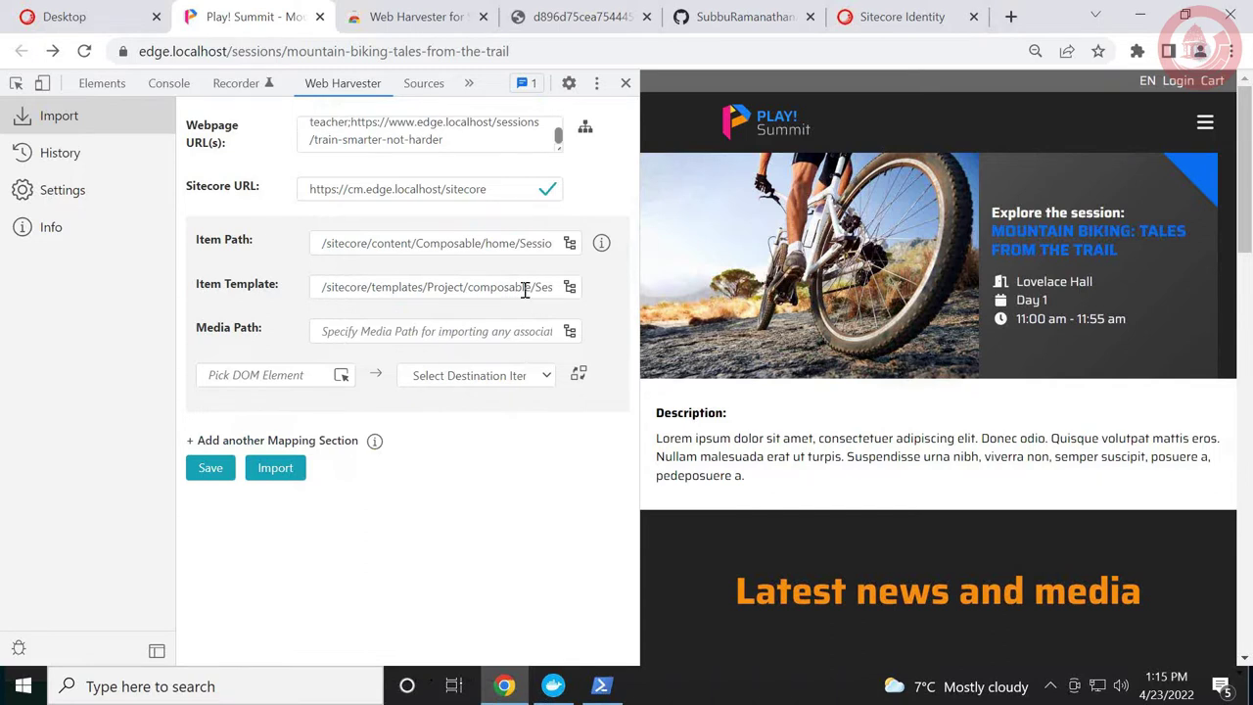
Map the session title heading on the web page to the item's Name.
{"action": "left_click", "coordinate": [519, 378]}
{"action": "left_click", "coordinate": [515, 392]}
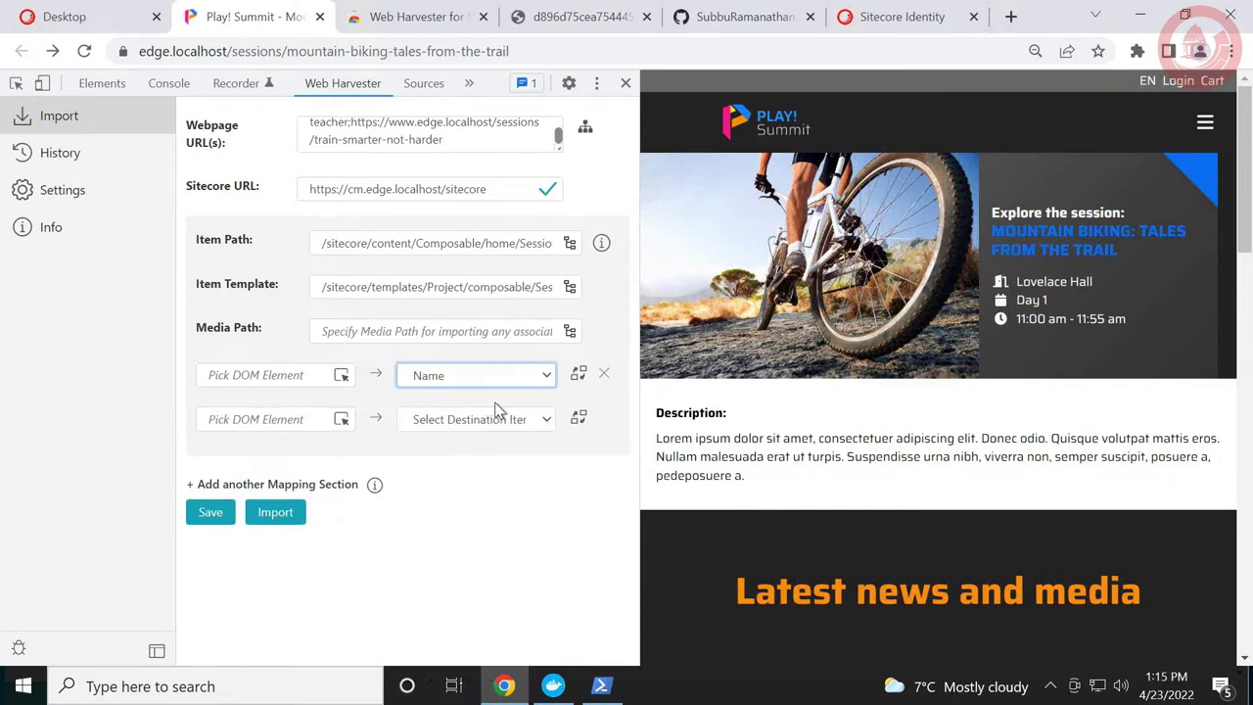
{"action": "left_click", "coordinate": [342, 377]}
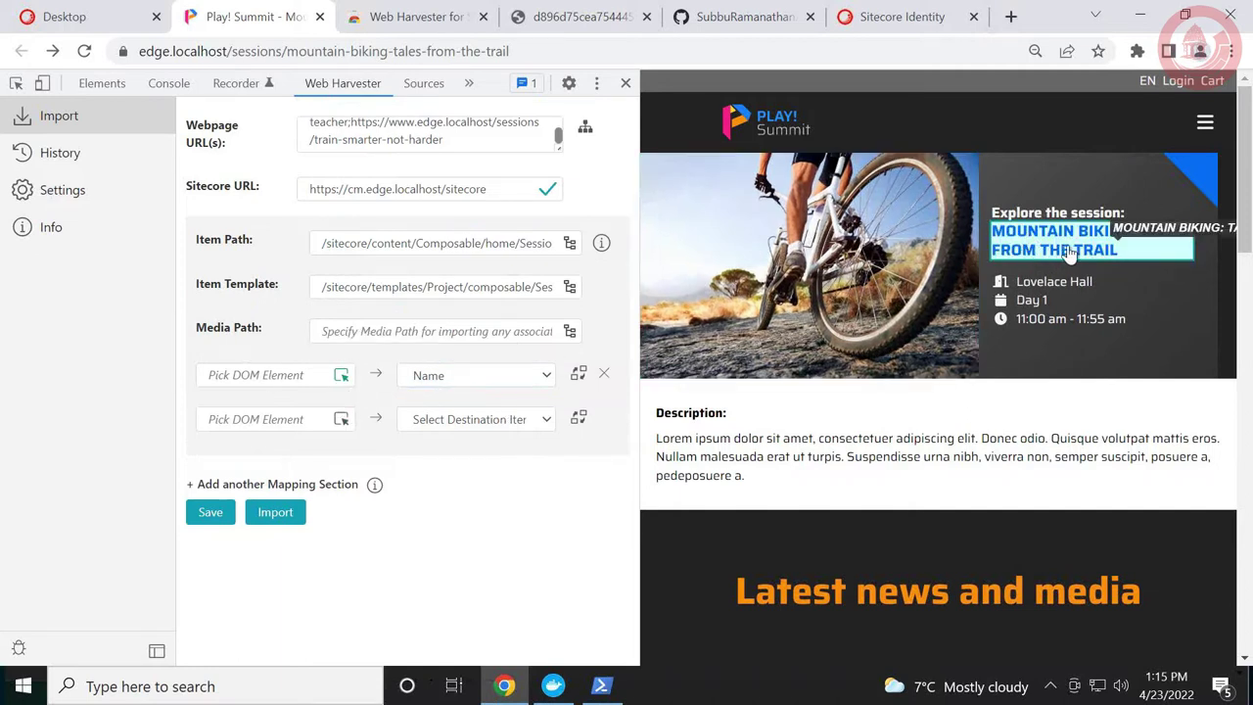
{"action": "left_click", "coordinate": [1099, 253]}
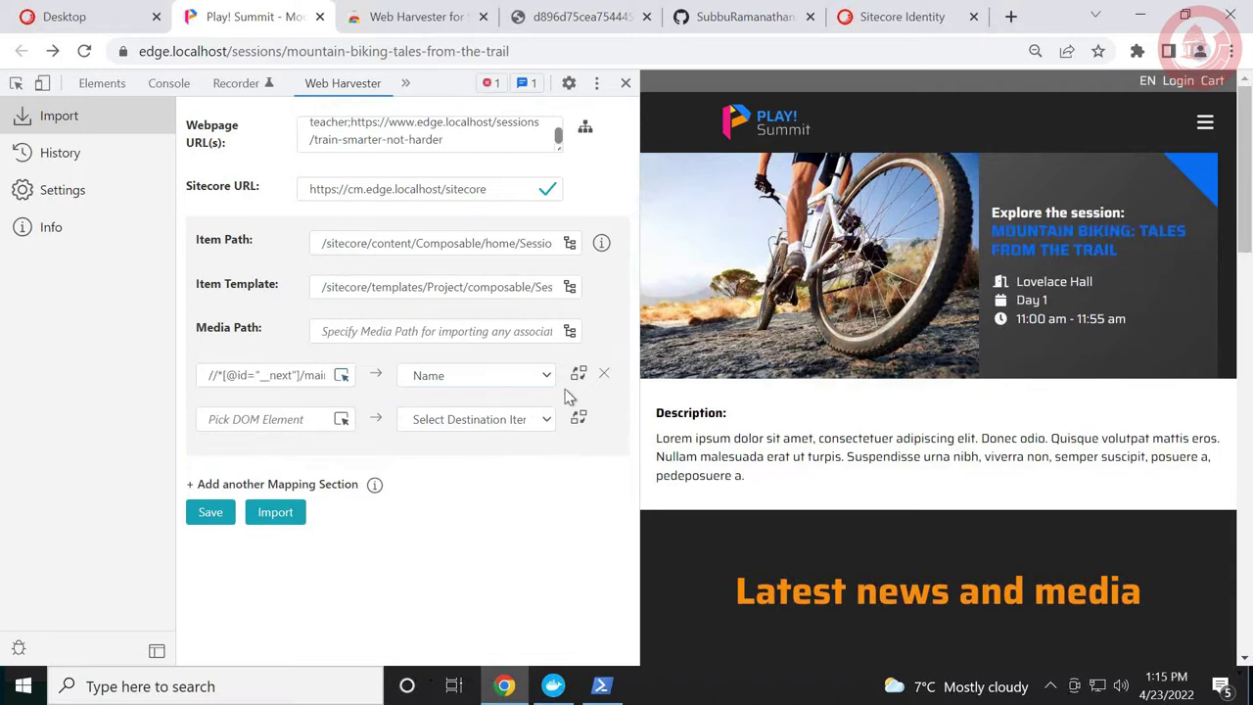
Add a second mapping from the session title heading to the pageTitle field.
{"action": "left_click", "coordinate": [340, 423]}
{"action": "left_click", "coordinate": [1046, 245]}
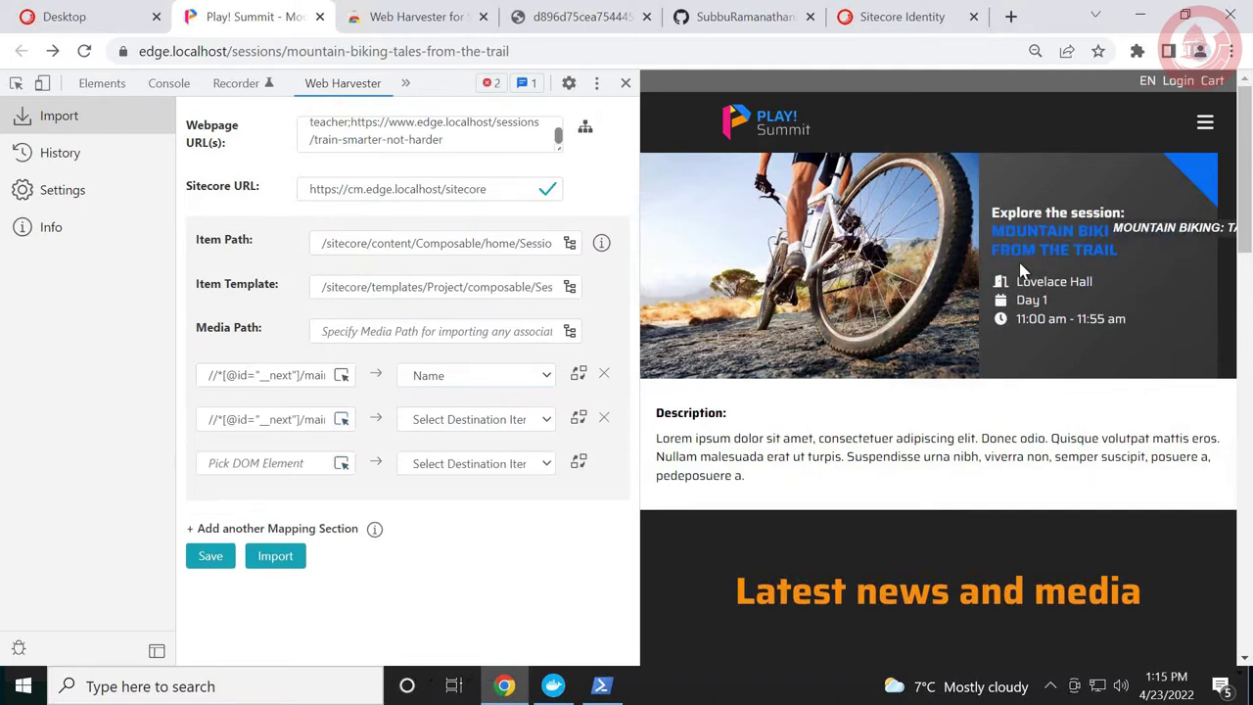
{"action": "left_click", "coordinate": [470, 420]}
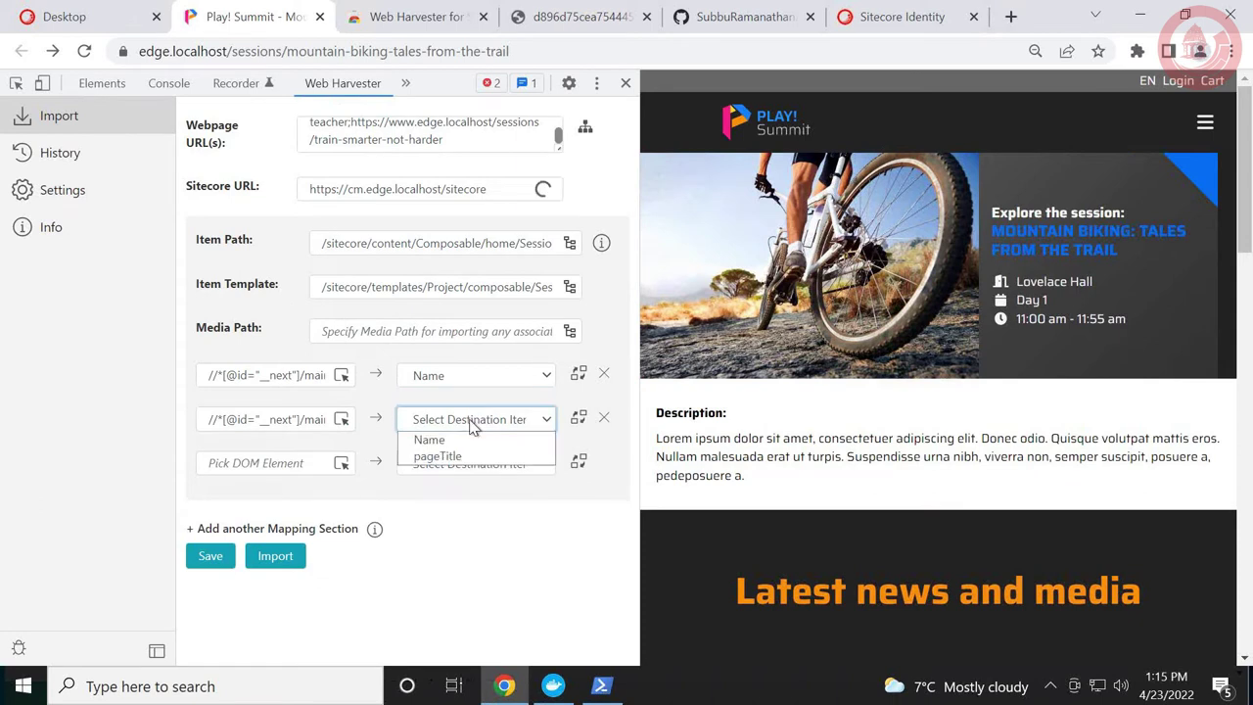
{"action": "left_click", "coordinate": [462, 459]}
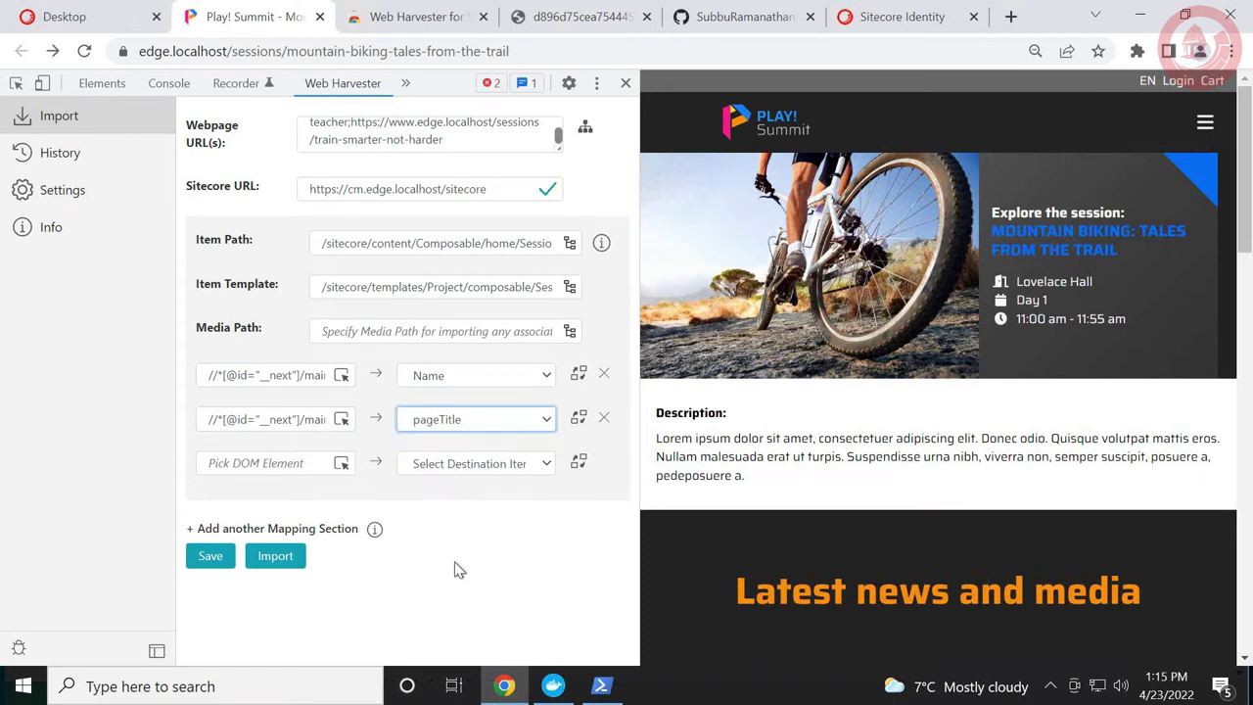
Add another mapping section and append a slash after $name in its item path.
{"action": "left_click", "coordinate": [315, 532]}
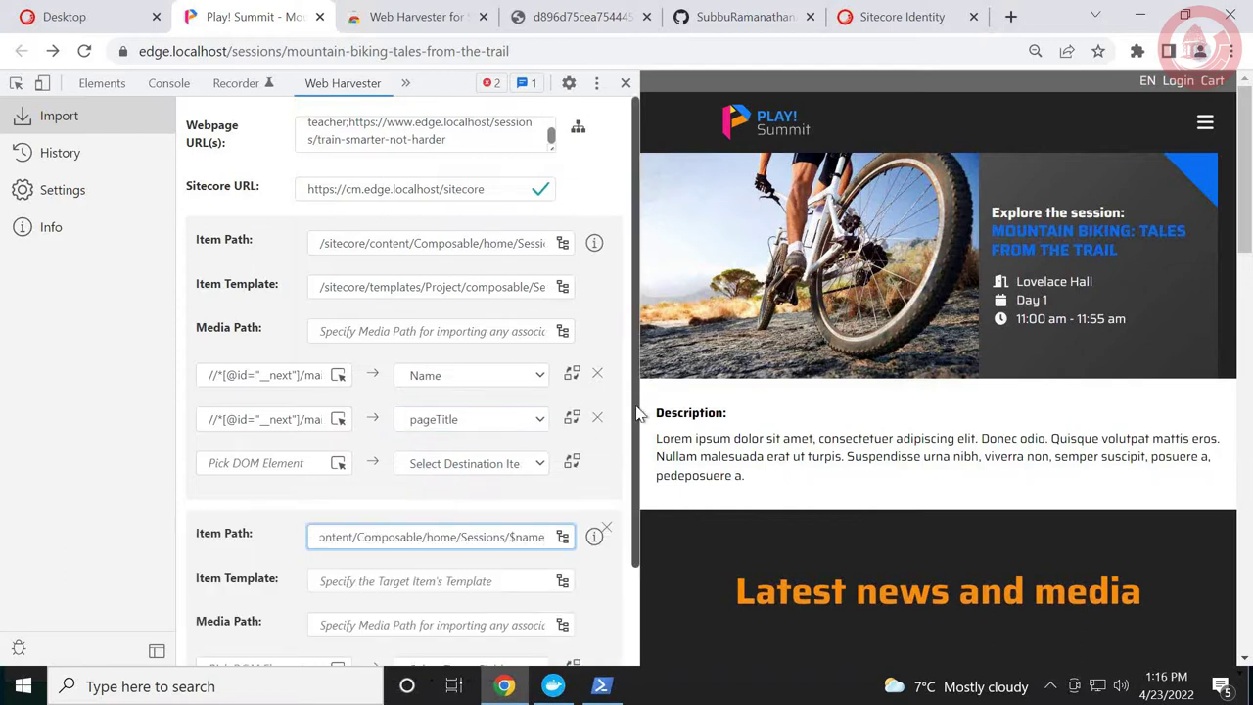
{"action": "scroll", "coordinate": [634, 391], "scroll_direction": "down", "scroll_amount": 3}
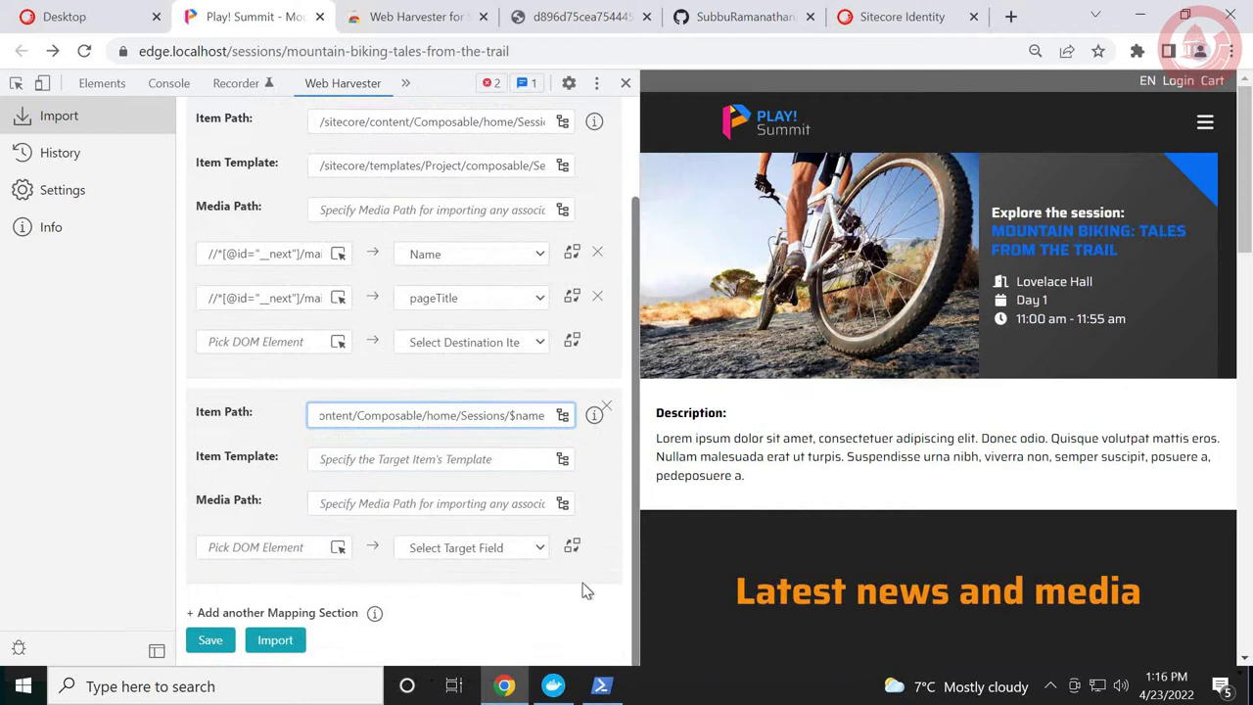
{"action": "type", "text": "/"}
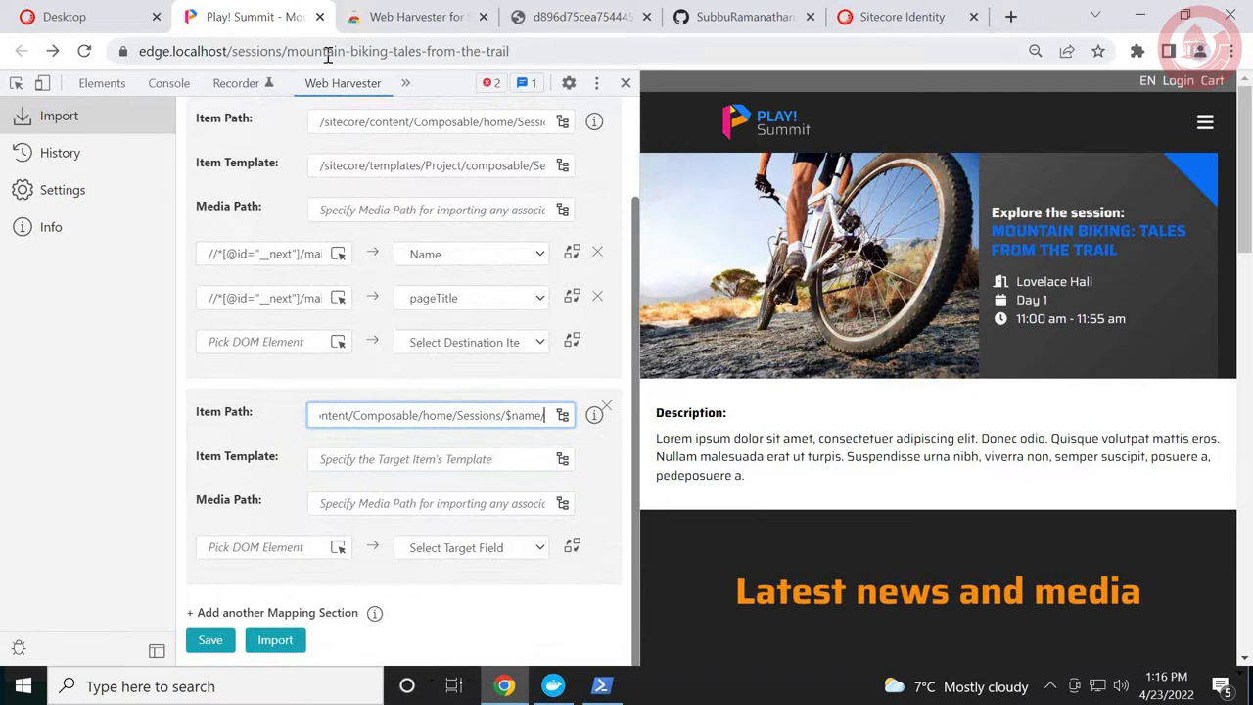
Compare the session name in the page address with the $name token in the second section's item path.
{"action": "left_click", "coordinate": [279, 53]}
{"action": "left_click_drag", "start_coordinate": [363, 51], "coordinate": [585, 78]}
{"action": "left_click_drag", "start_coordinate": [490, 420], "coordinate": [549, 419]}
{"action": "double_click", "coordinate": [519, 417]}
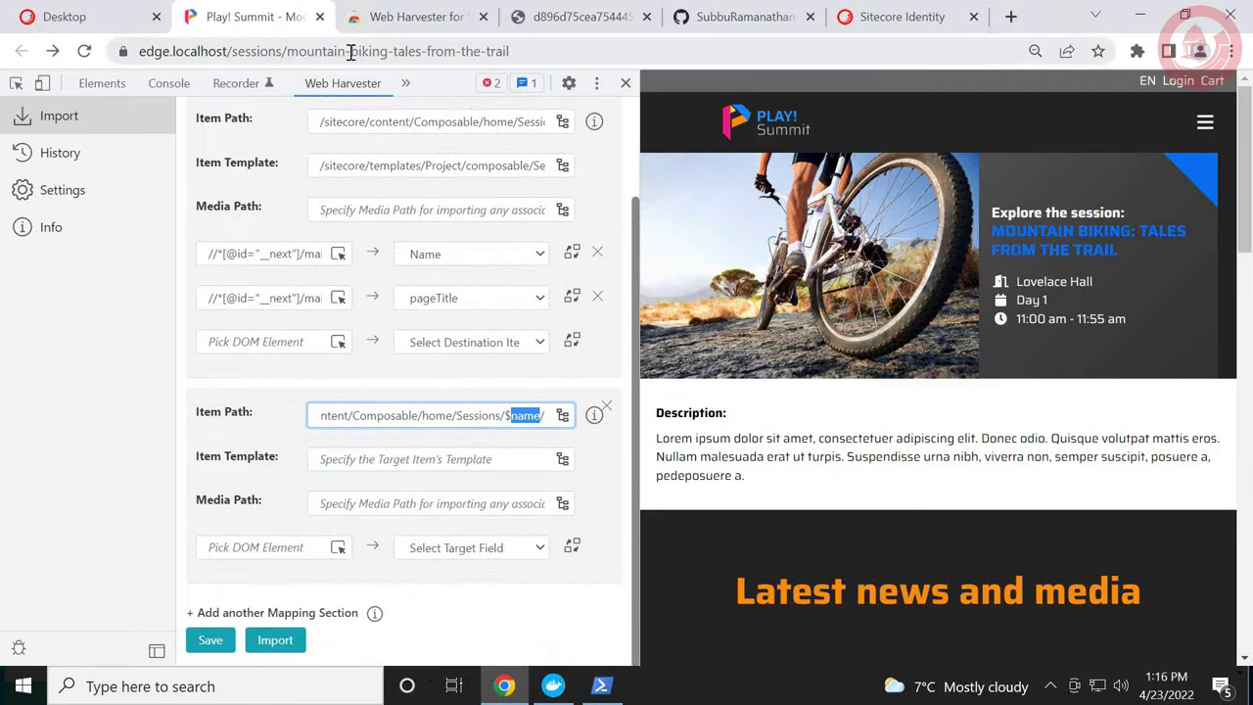
Examine the search pattern and the replacement character of the Item Name Replace Option in the Web Harvester settings.
{"action": "left_click", "coordinate": [91, 192]}
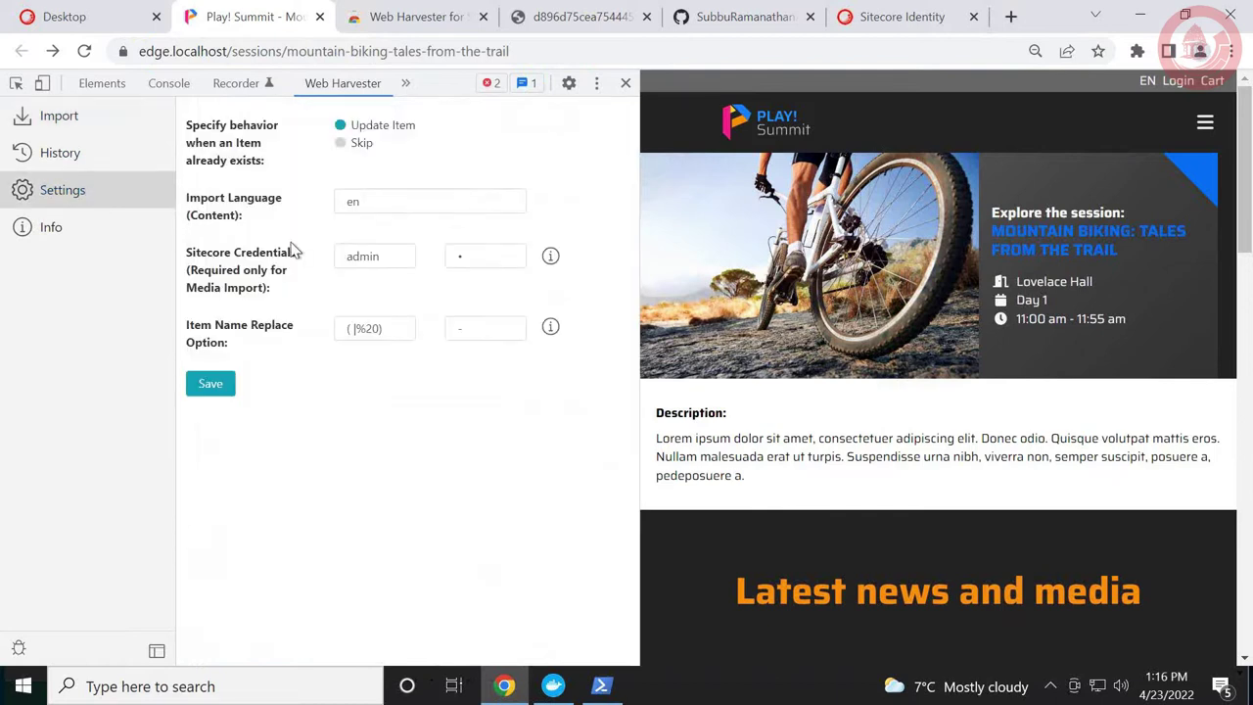
{"action": "left_click", "coordinate": [359, 334]}
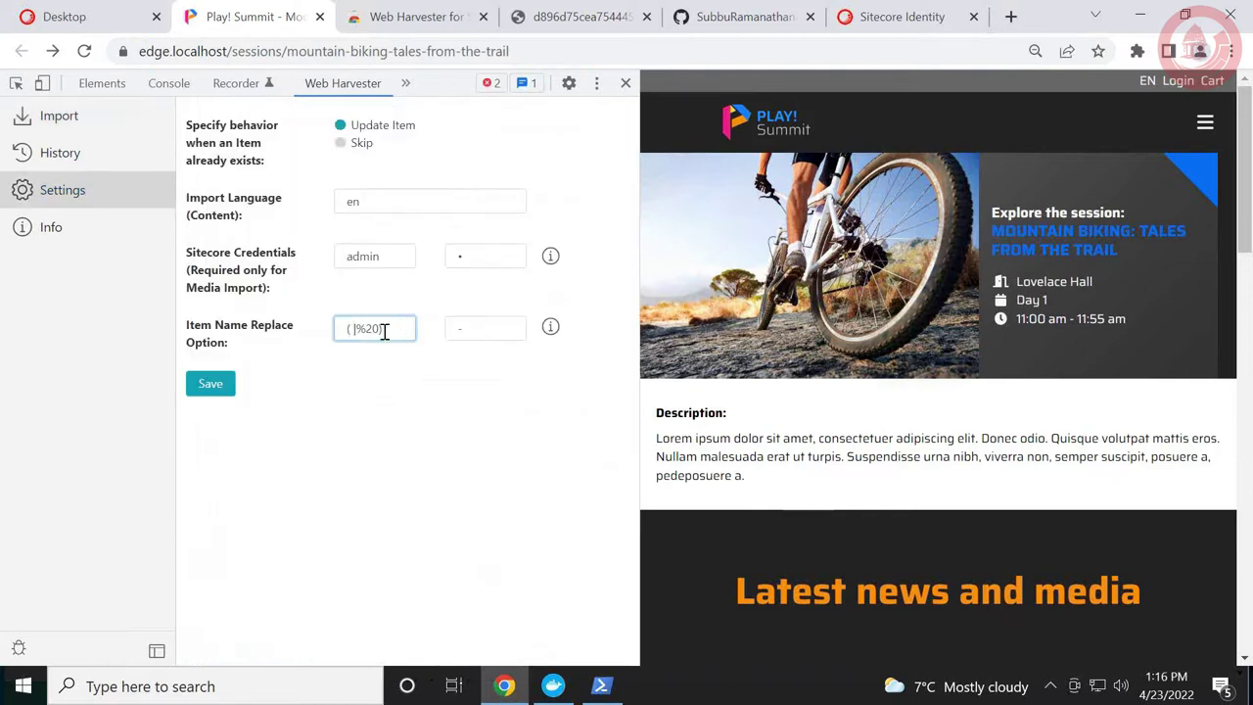
{"action": "left_click_drag", "start_coordinate": [389, 332], "coordinate": [342, 330]}
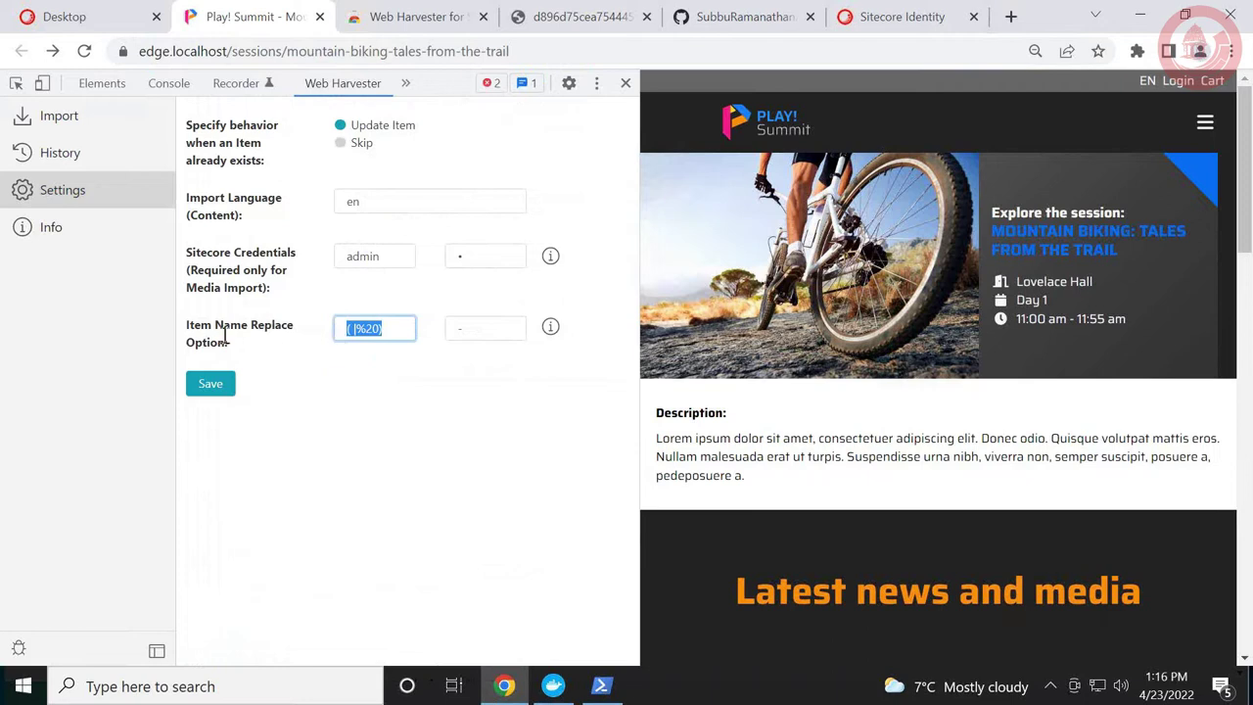
{"action": "left_click", "coordinate": [359, 332]}
{"action": "left_click", "coordinate": [470, 331]}
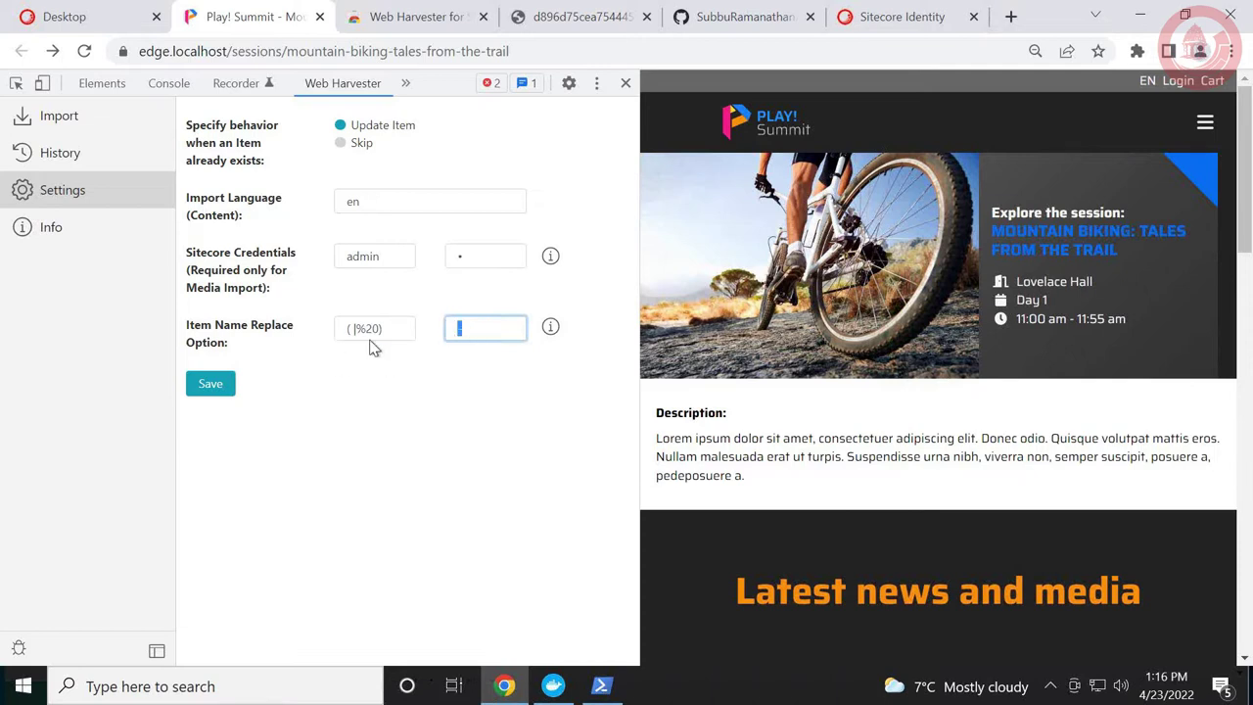
{"action": "left_click", "coordinate": [414, 331]}
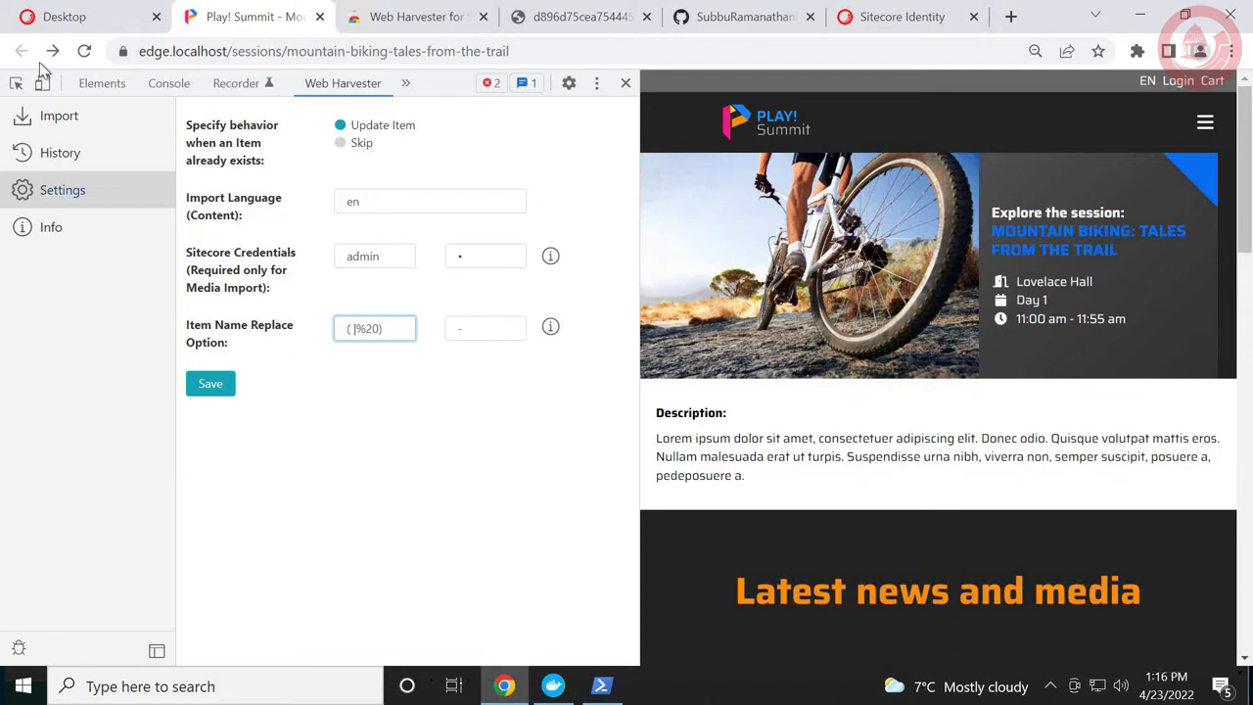
Change the Sitecore credentials' user name to superuser, save the settings and check the import language.
{"action": "double_click", "coordinate": [363, 259]}
{"action": "type", "text": "superuser"}
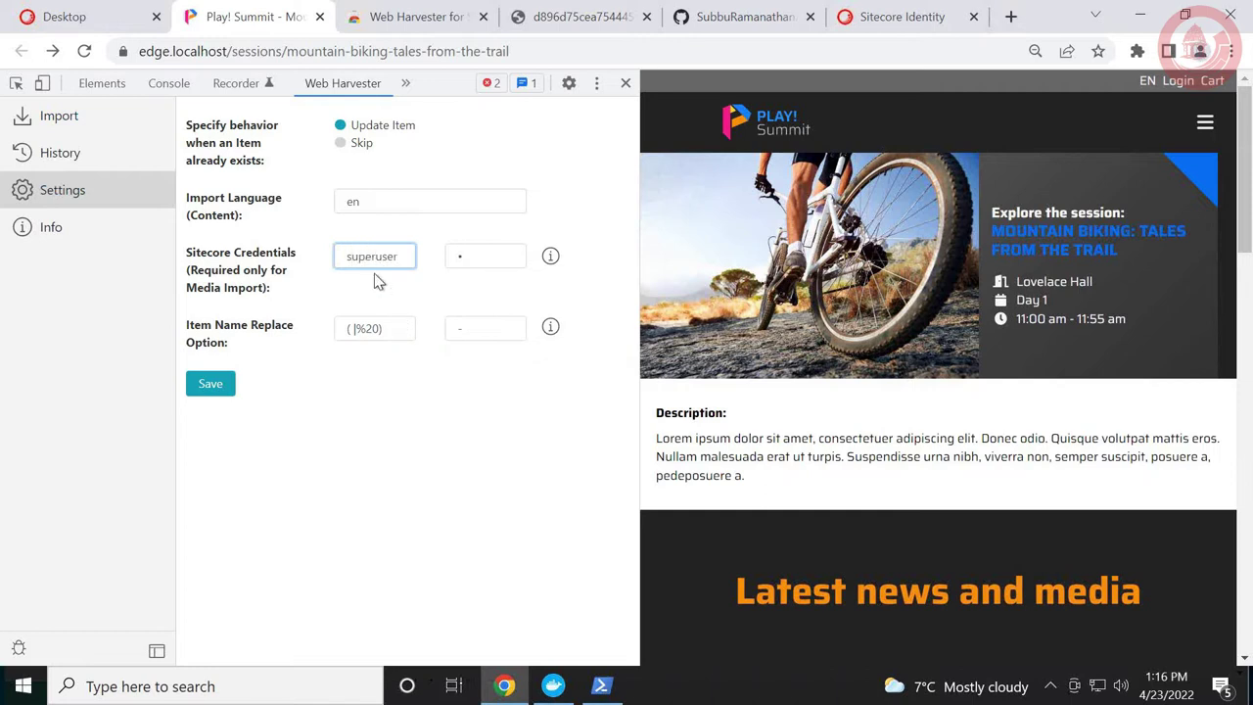
{"action": "left_click", "coordinate": [213, 391]}
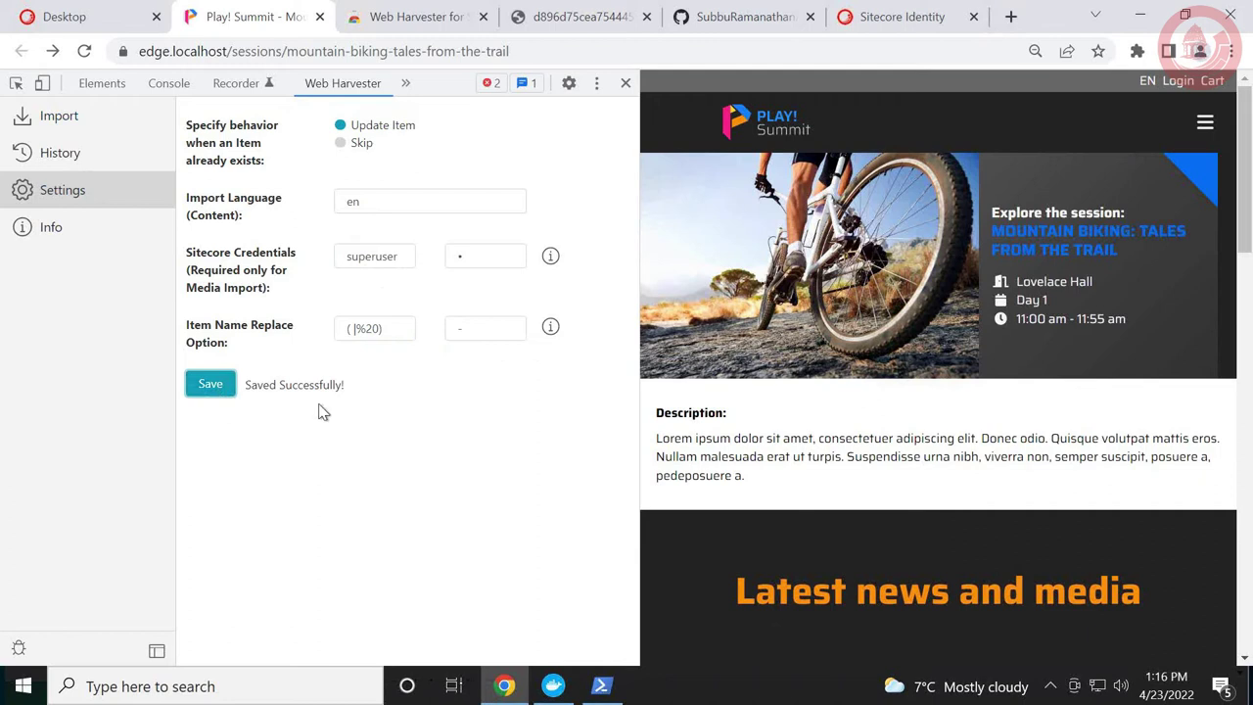
{"action": "left_click", "coordinate": [358, 206]}
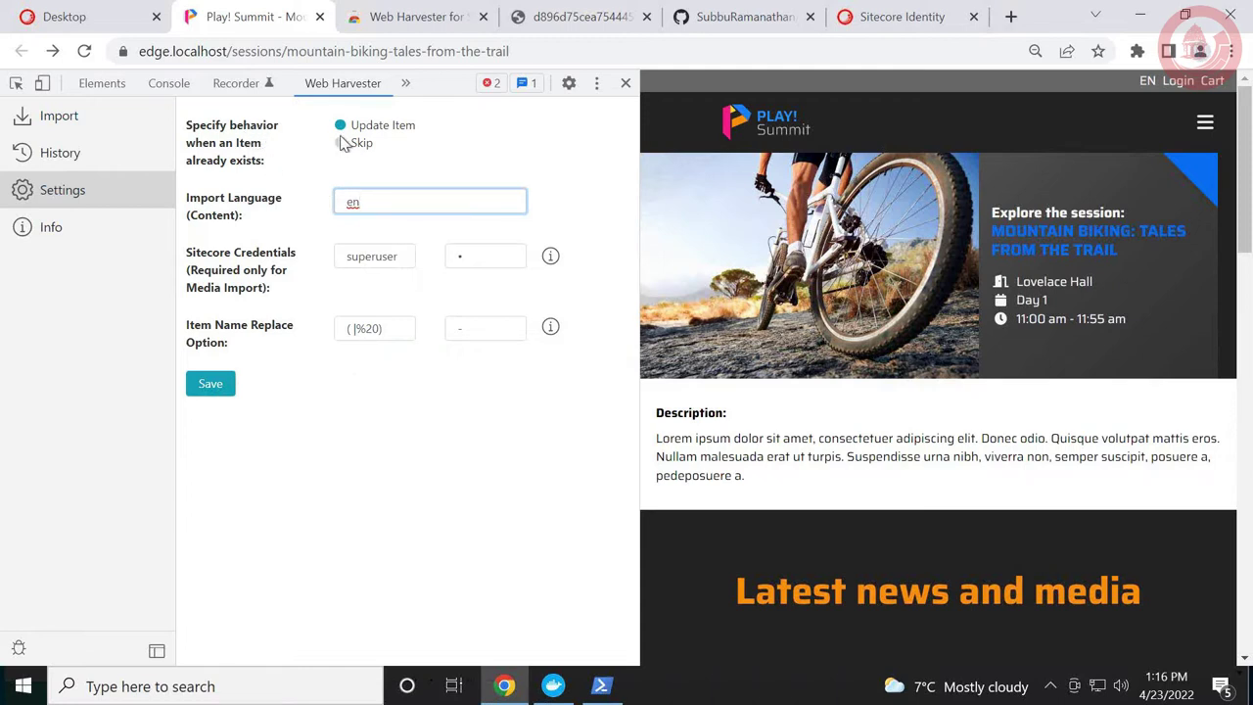
Return to the import form and complete the second section's item path with Page Components after Sessions/$name/.
{"action": "left_click", "coordinate": [84, 119]}
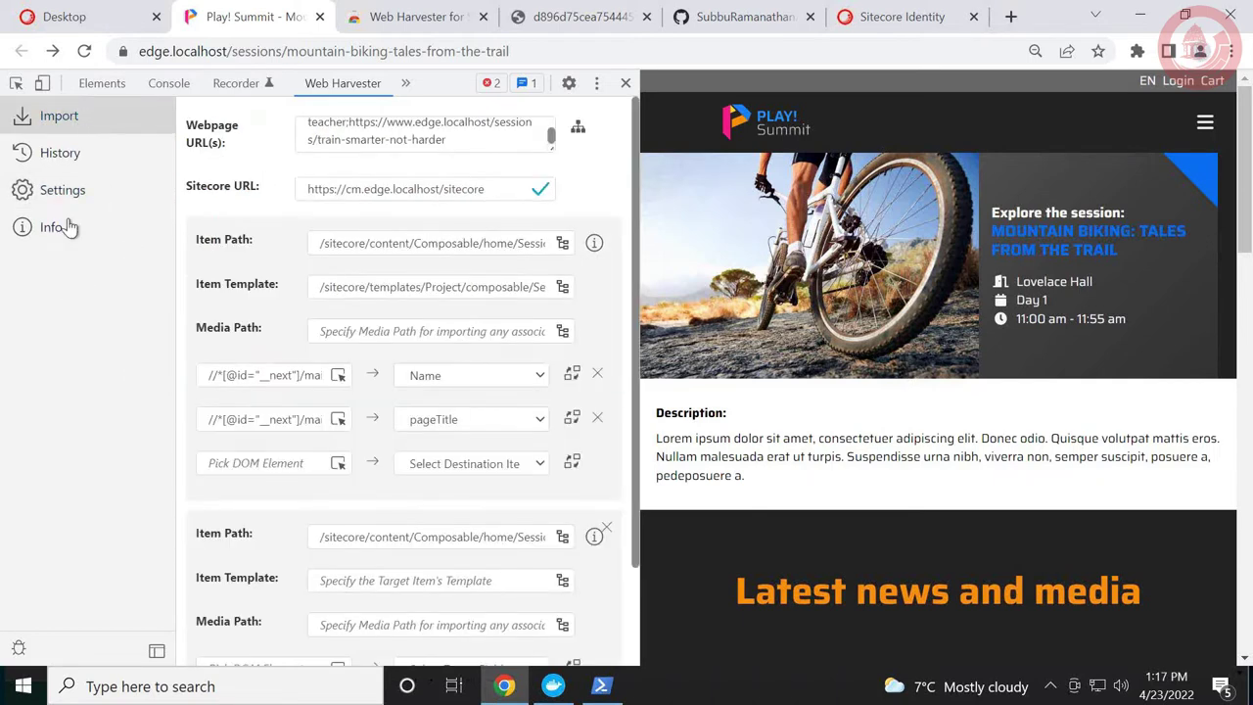
{"action": "scroll", "coordinate": [627, 294], "scroll_direction": "down", "scroll_amount": 2}
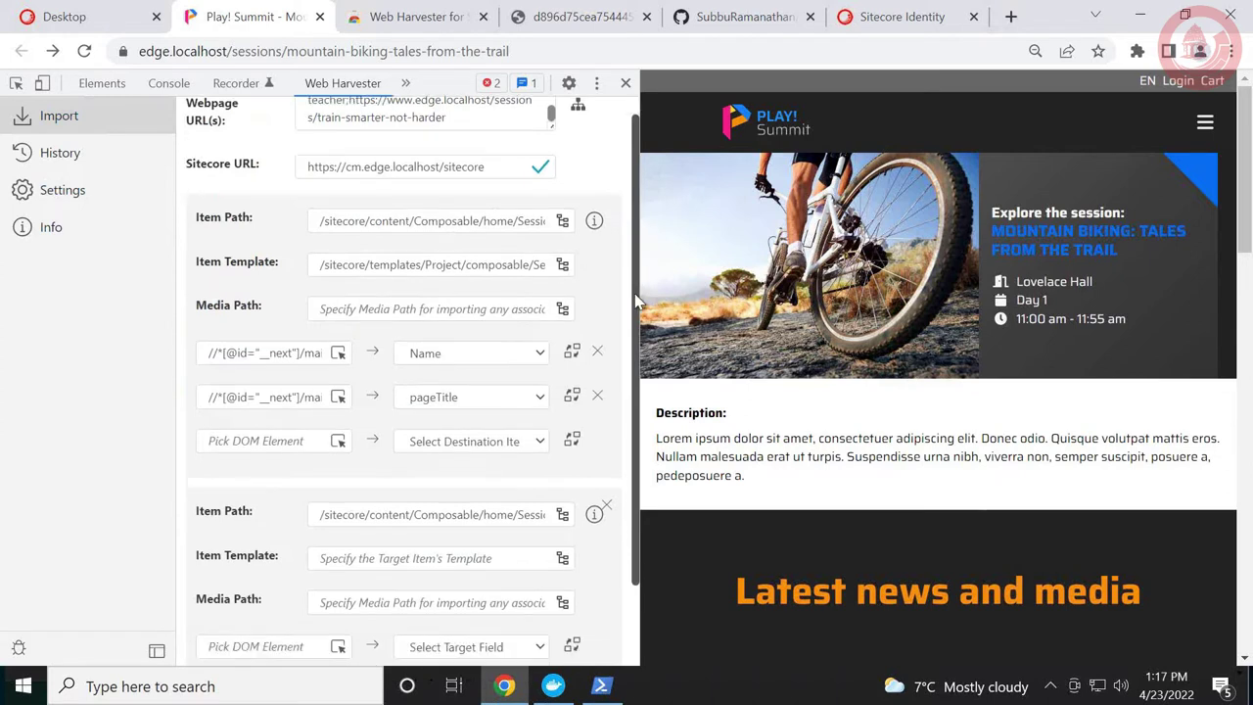
{"action": "left_click", "coordinate": [520, 413]}
{"action": "key", "text": "End"}
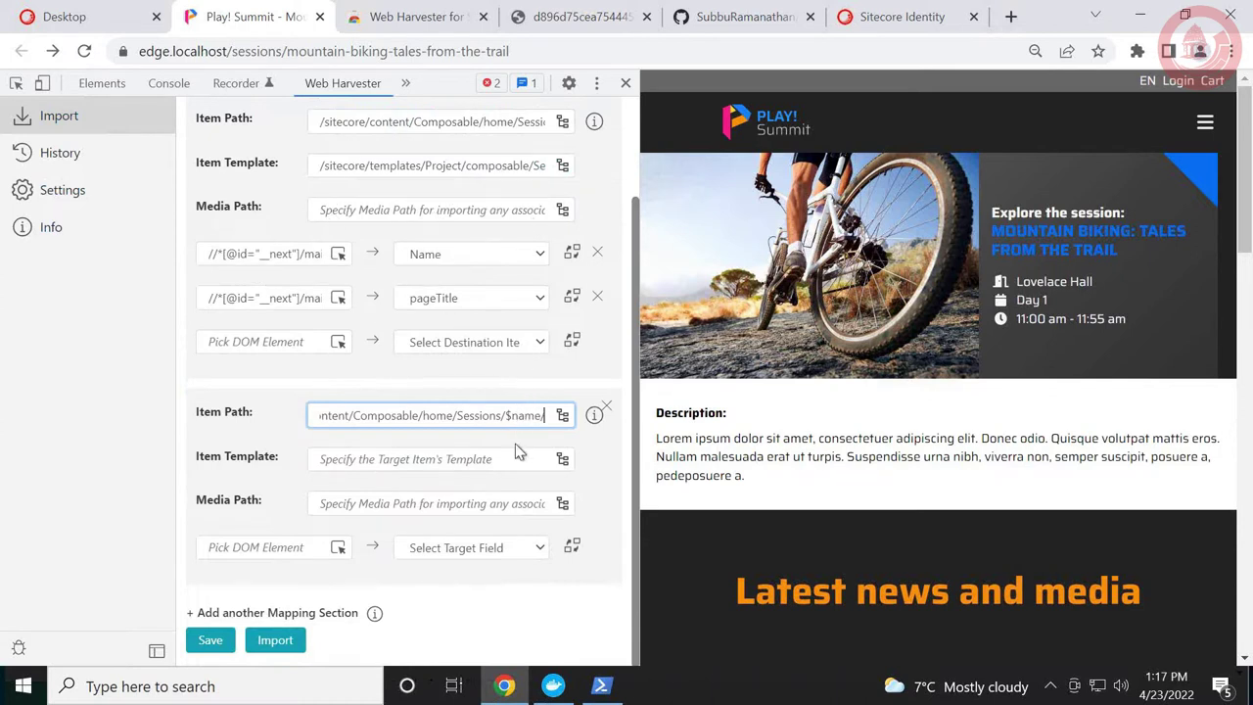
{"action": "type", "text": "Page"}
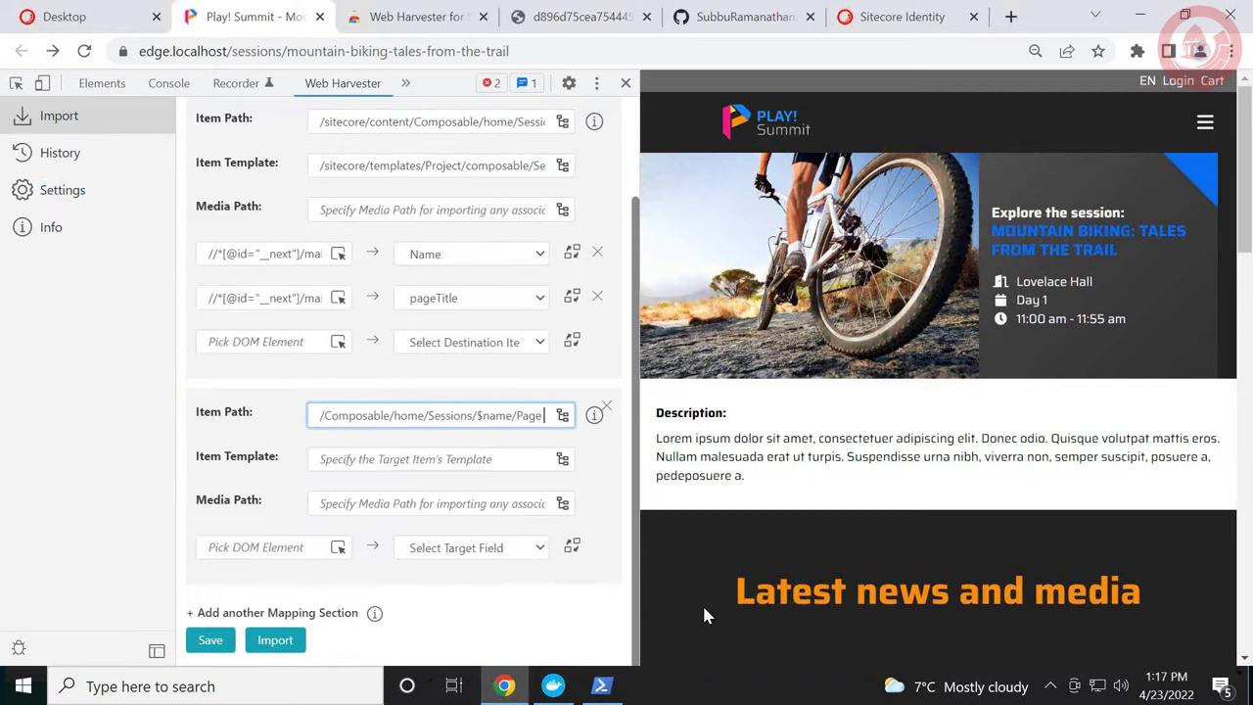
{"action": "type", "text": " Components"}
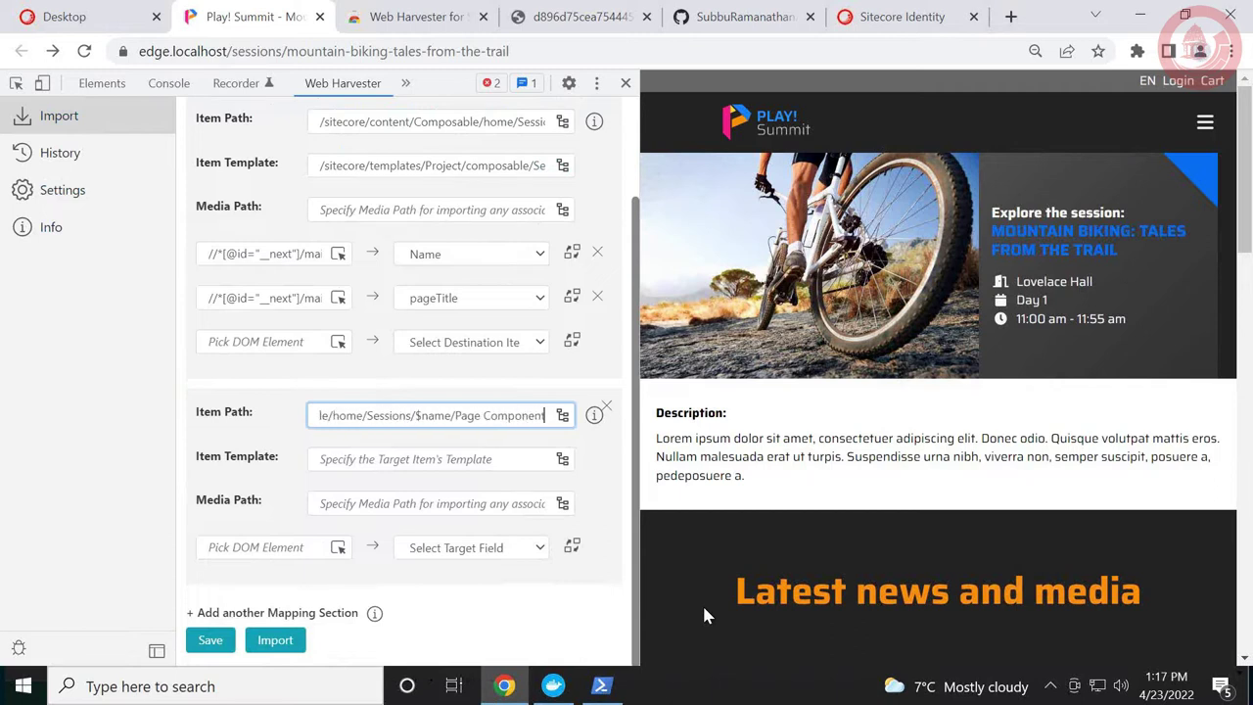
Set the second section's item template to Page Components from Foundation/JavaScript Services.
{"action": "left_click", "coordinate": [562, 459]}
{"action": "left_click", "coordinate": [349, 109]}
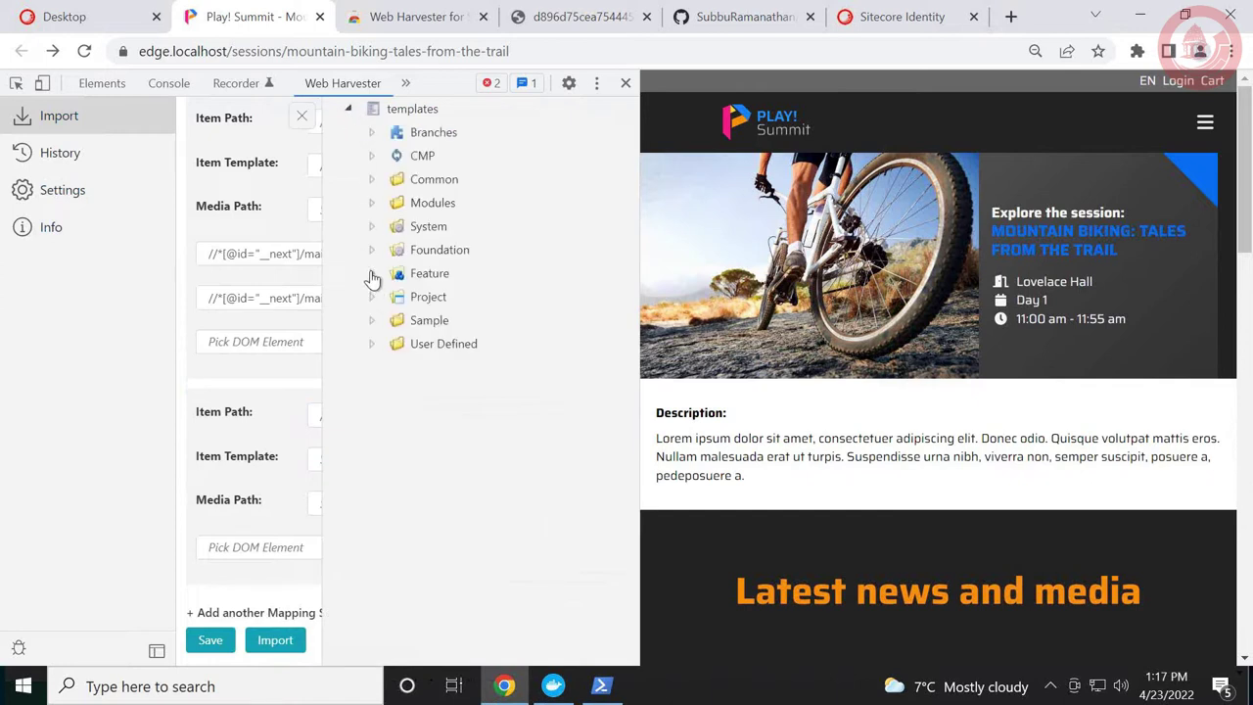
{"action": "left_click", "coordinate": [371, 251]}
{"action": "left_click", "coordinate": [395, 274]}
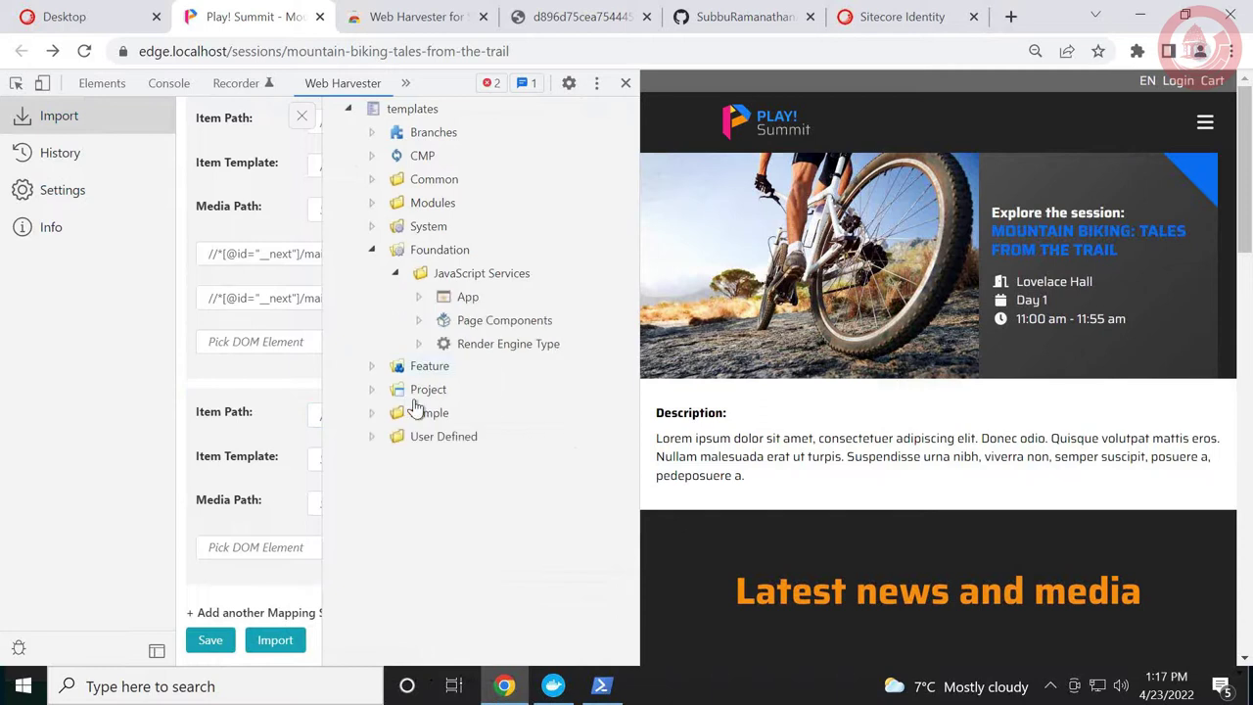
{"action": "left_click", "coordinate": [474, 323]}
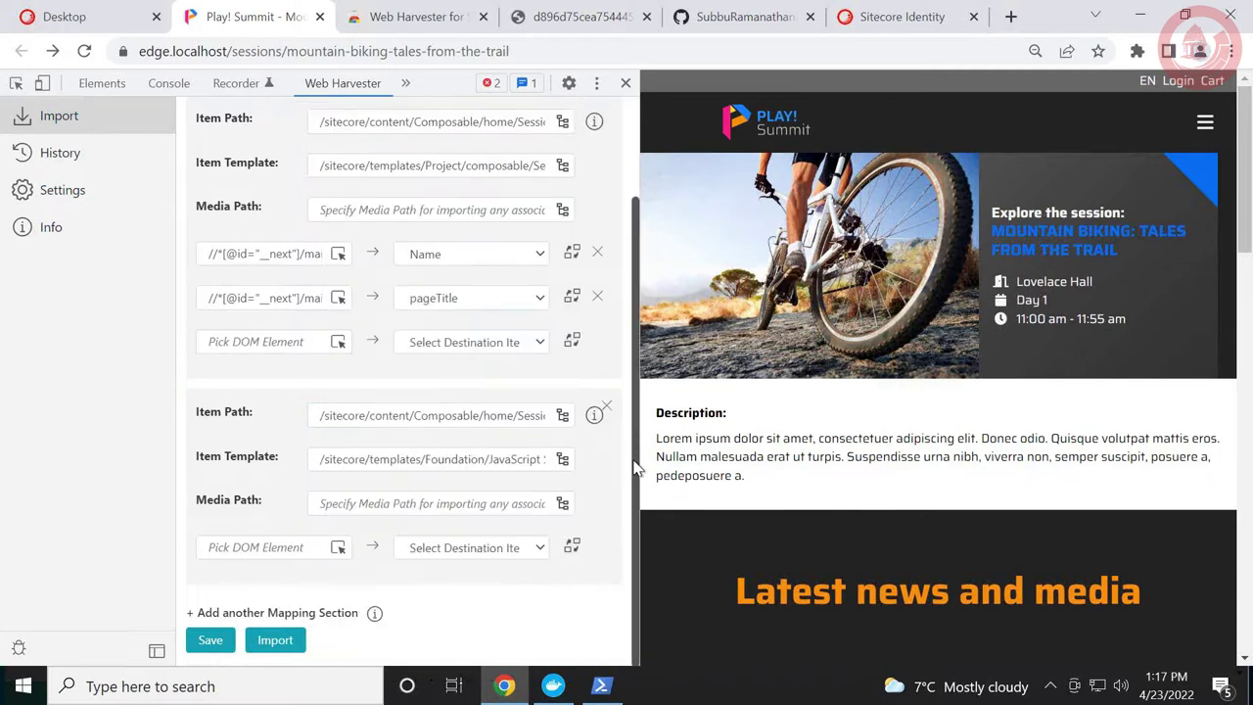
Add a third mapping section and extend its item path with /Info after Sessions/$name/Page Components.
{"action": "left_click", "coordinate": [307, 613]}
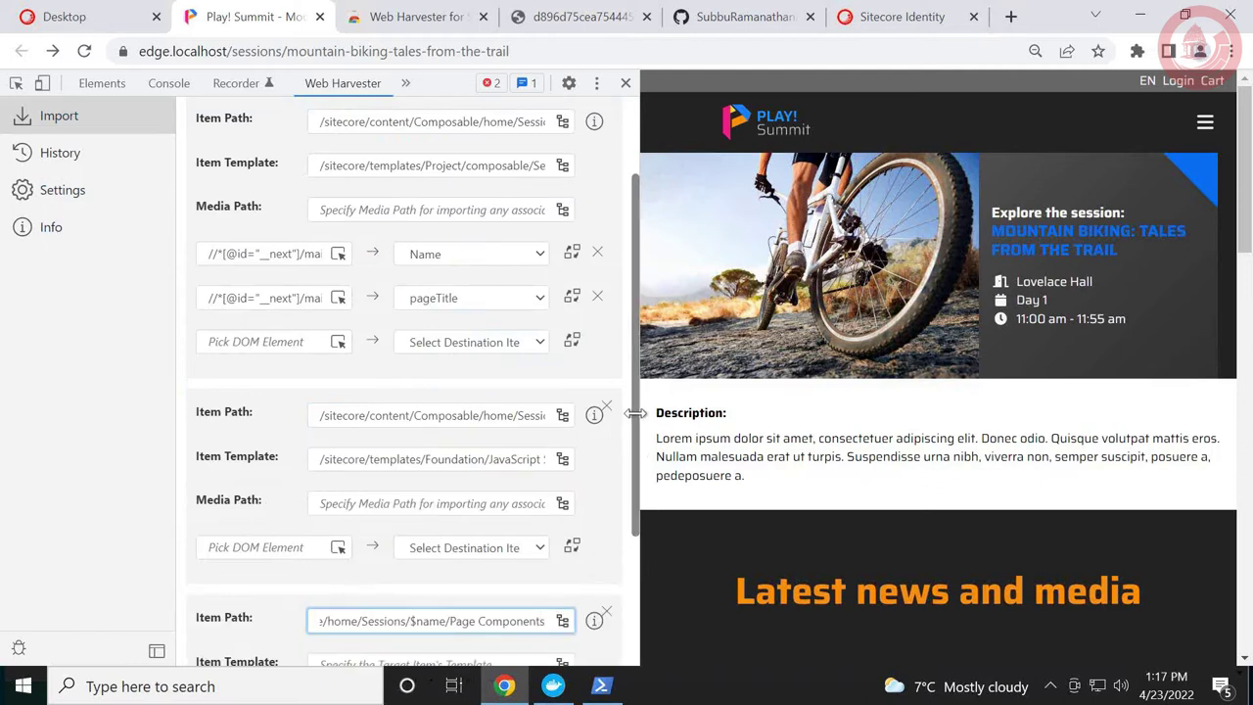
{"action": "scroll", "coordinate": [627, 519], "scroll_direction": "down", "scroll_amount": 2}
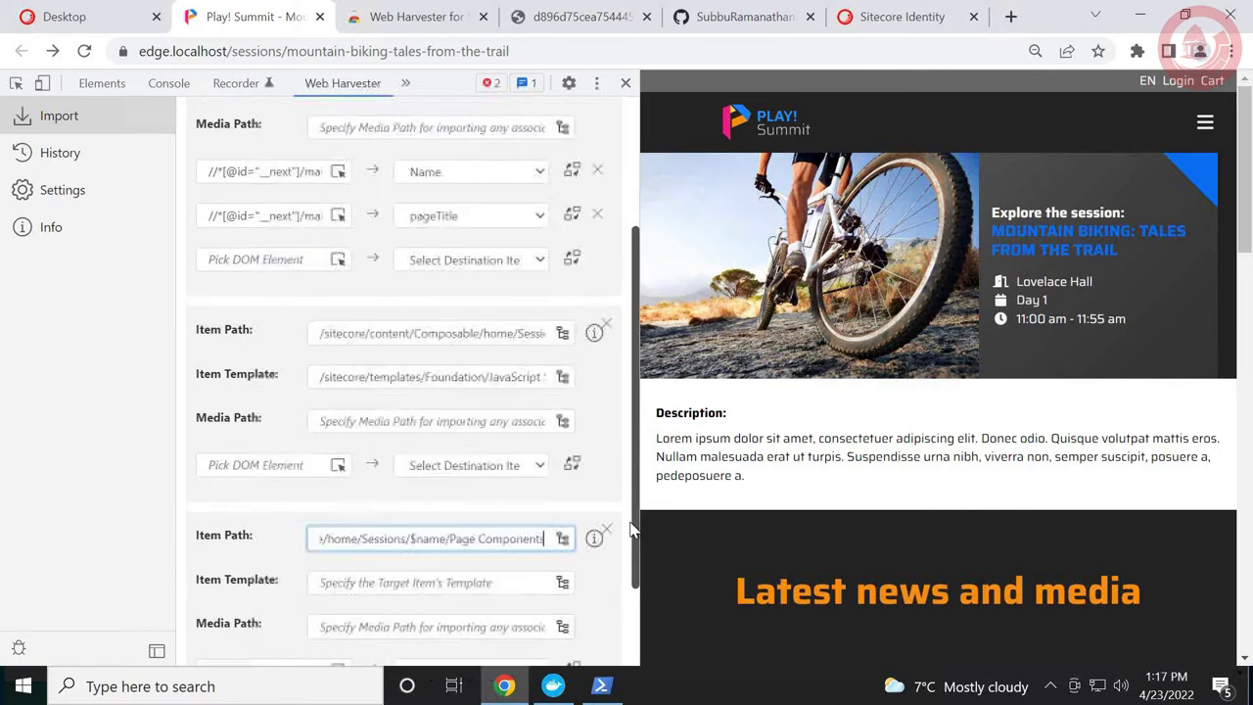
{"action": "type", "text": "/Info"}
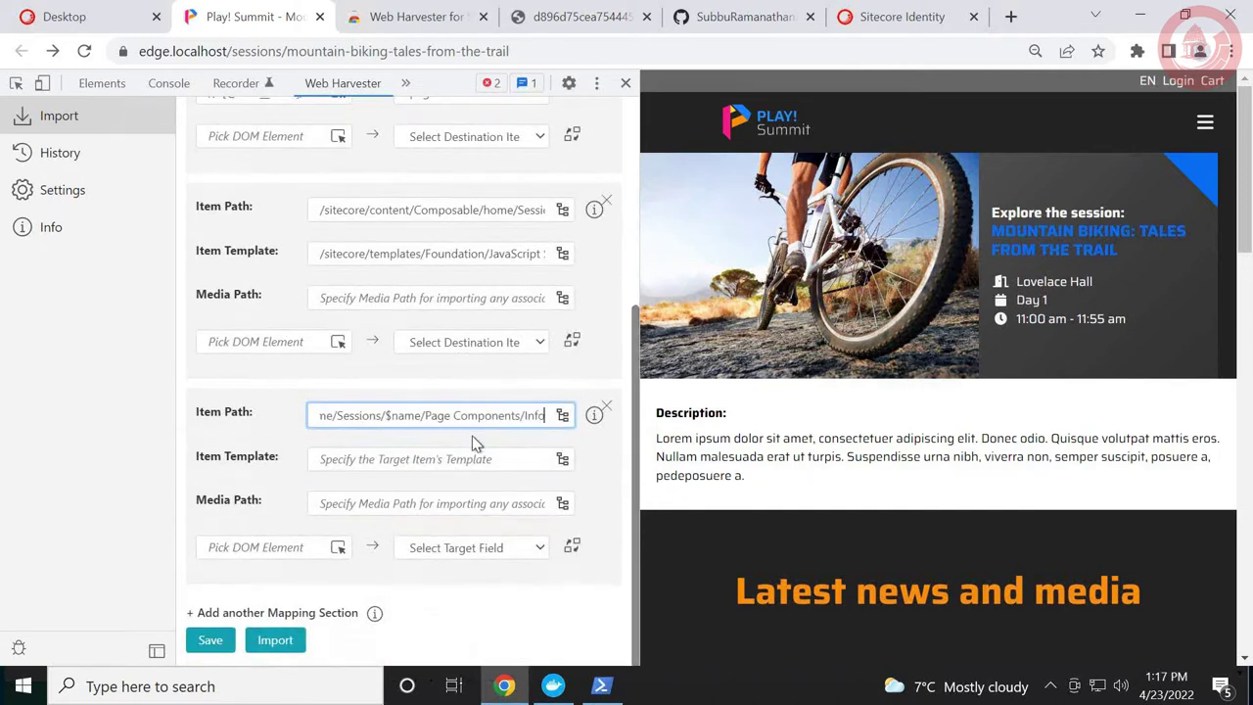
Set the third section's item template to Session Info from Project/composable.
{"action": "left_click", "coordinate": [563, 460]}
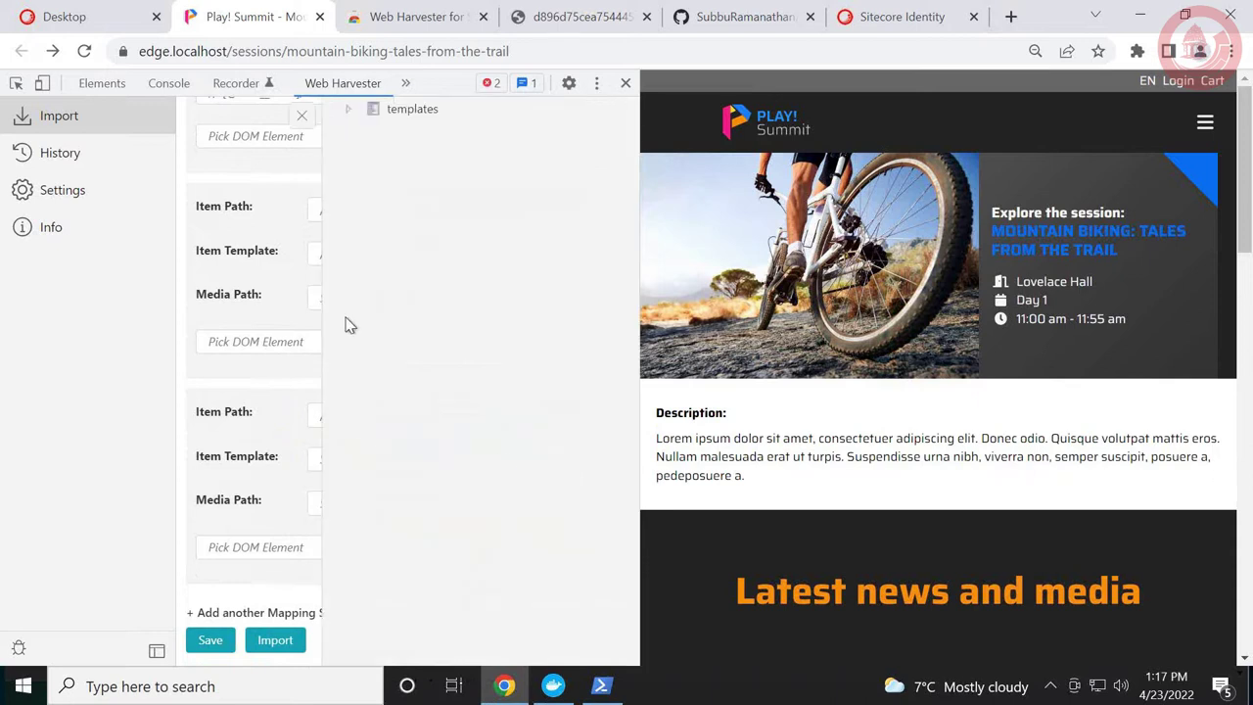
{"action": "left_click", "coordinate": [348, 108]}
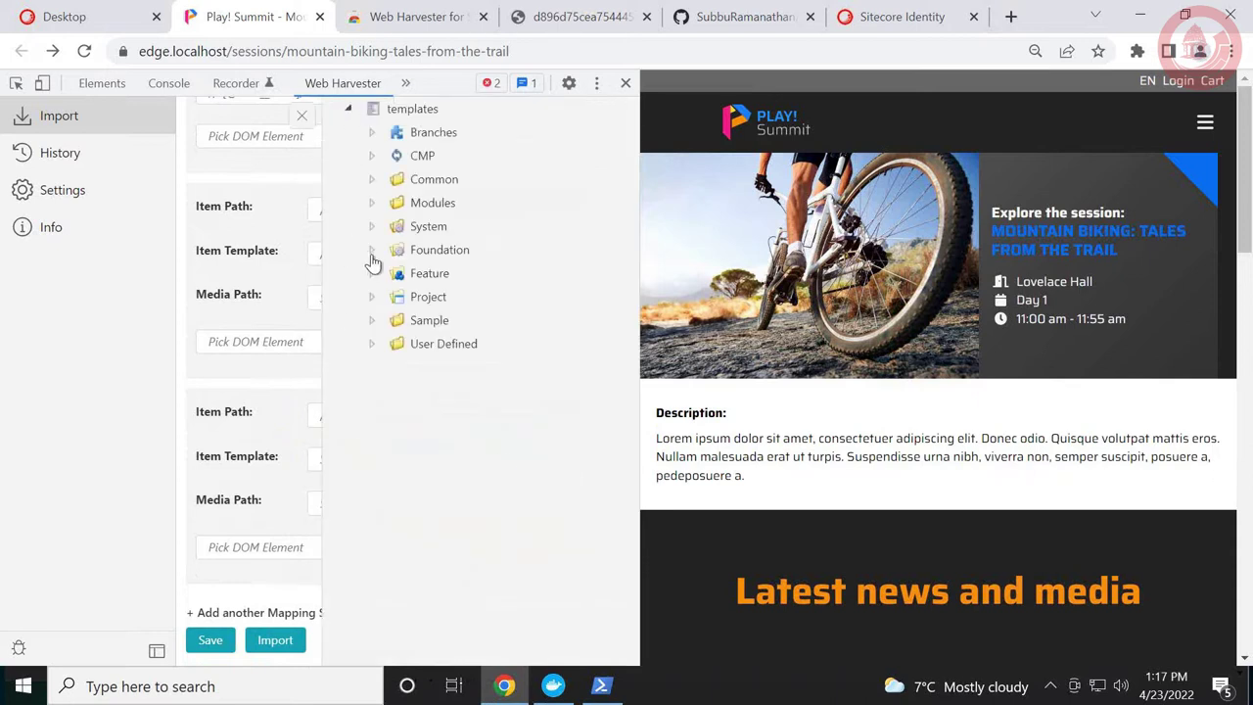
{"action": "left_click", "coordinate": [373, 297]}
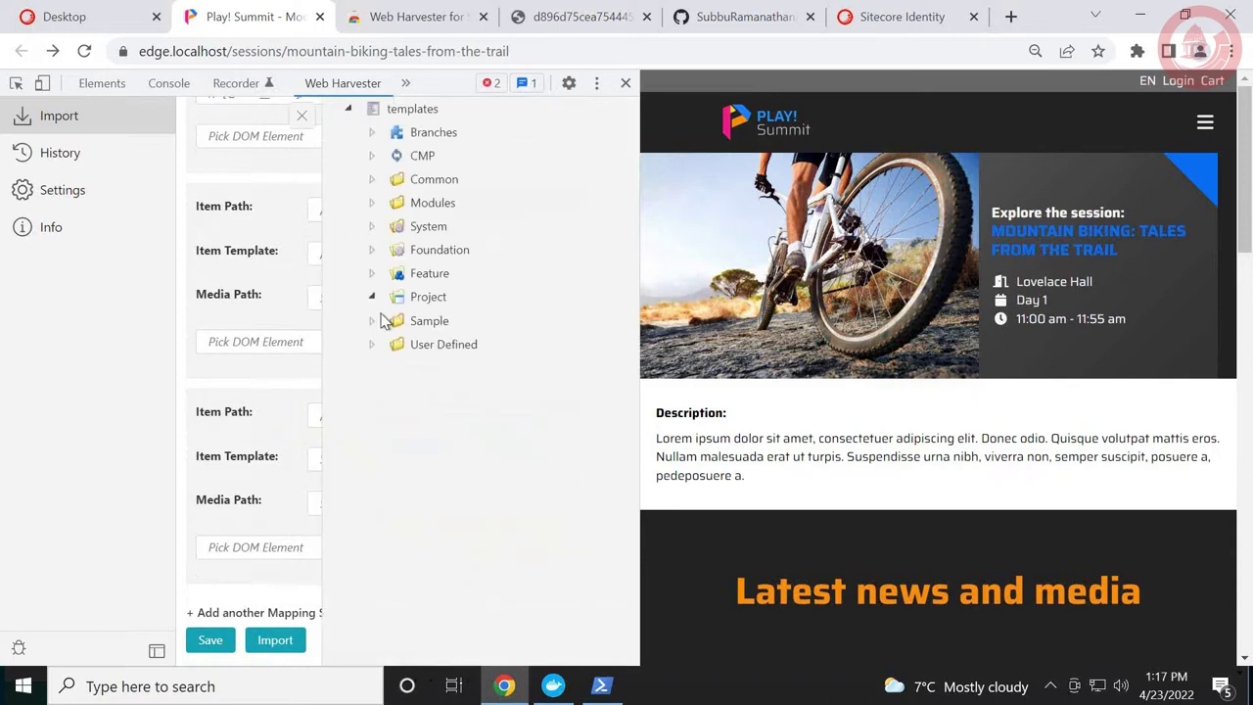
{"action": "left_click", "coordinate": [398, 323]}
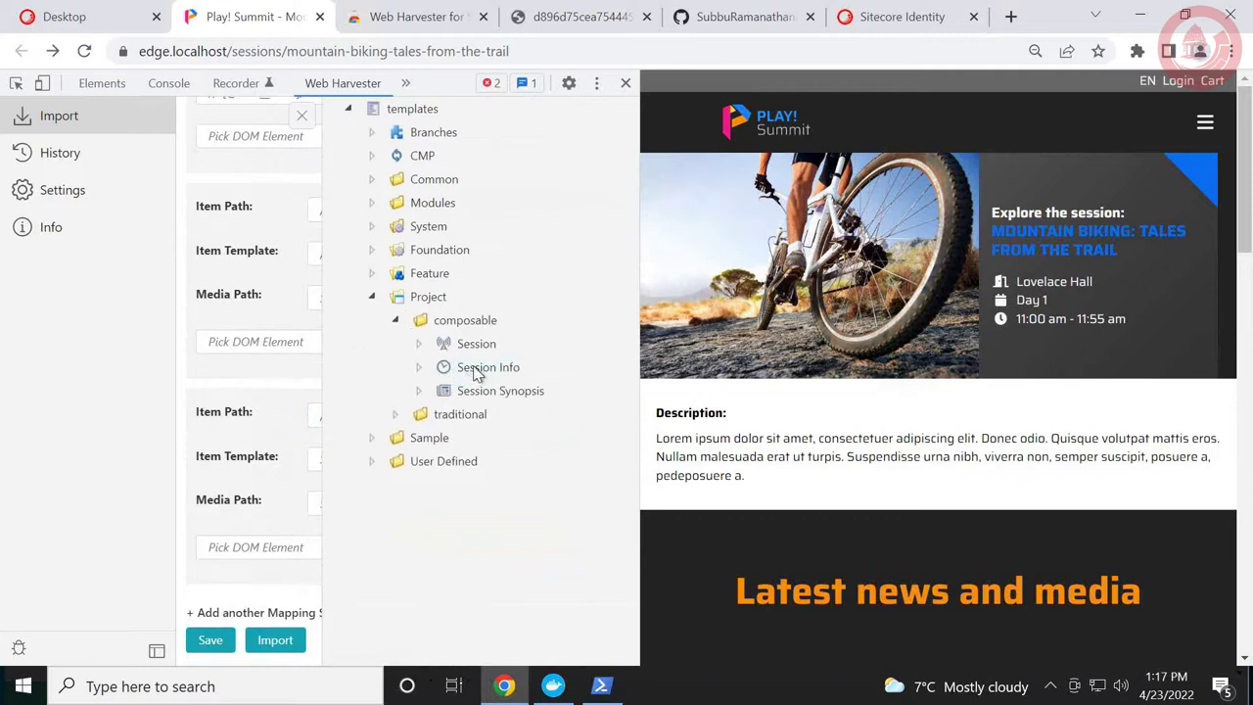
{"action": "left_click", "coordinate": [480, 369]}
Map the Lovelace Hall text on the session page to the Location field in the Info section.
{"action": "left_click", "coordinate": [481, 555]}
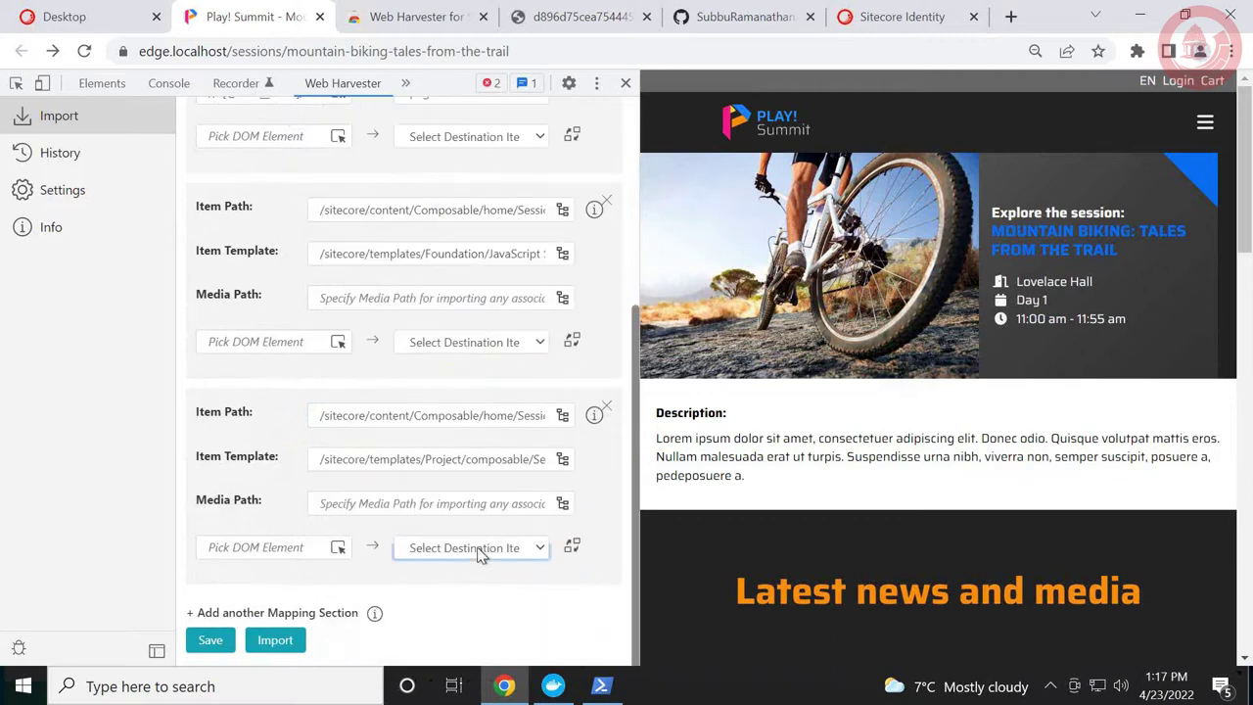
{"action": "left_click", "coordinate": [480, 555]}
{"action": "left_click", "coordinate": [445, 565]}
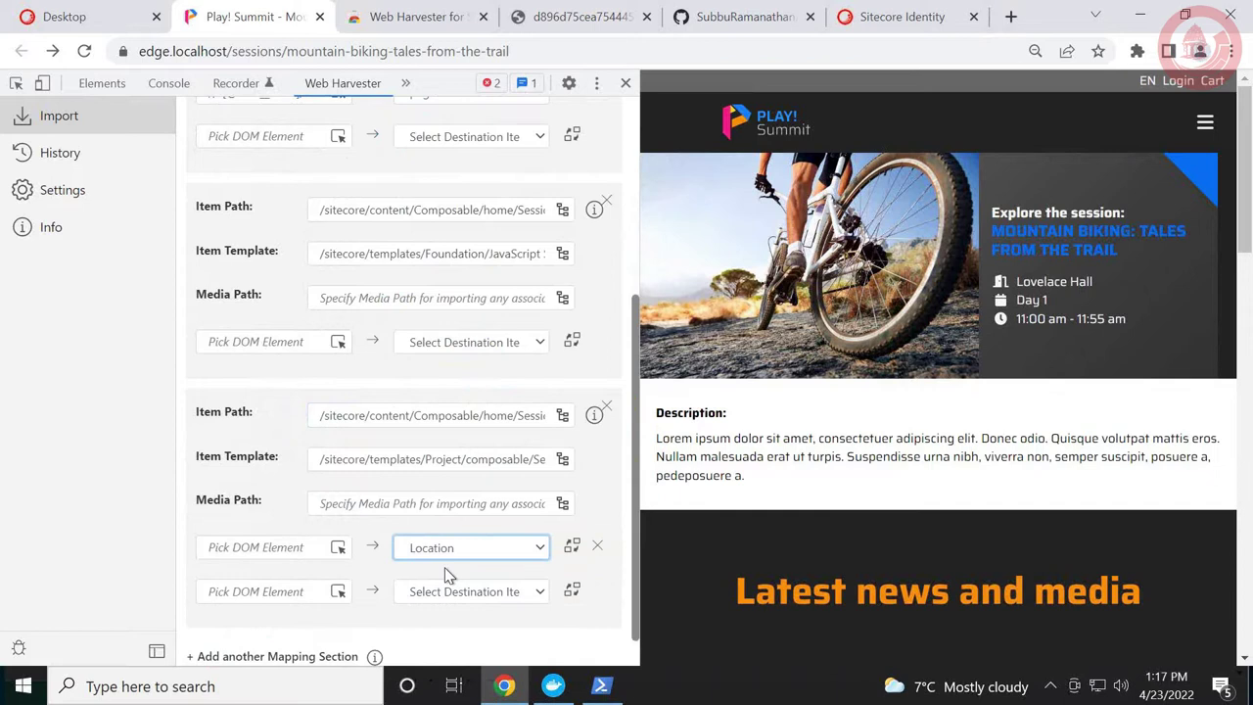
{"action": "left_click", "coordinate": [338, 548]}
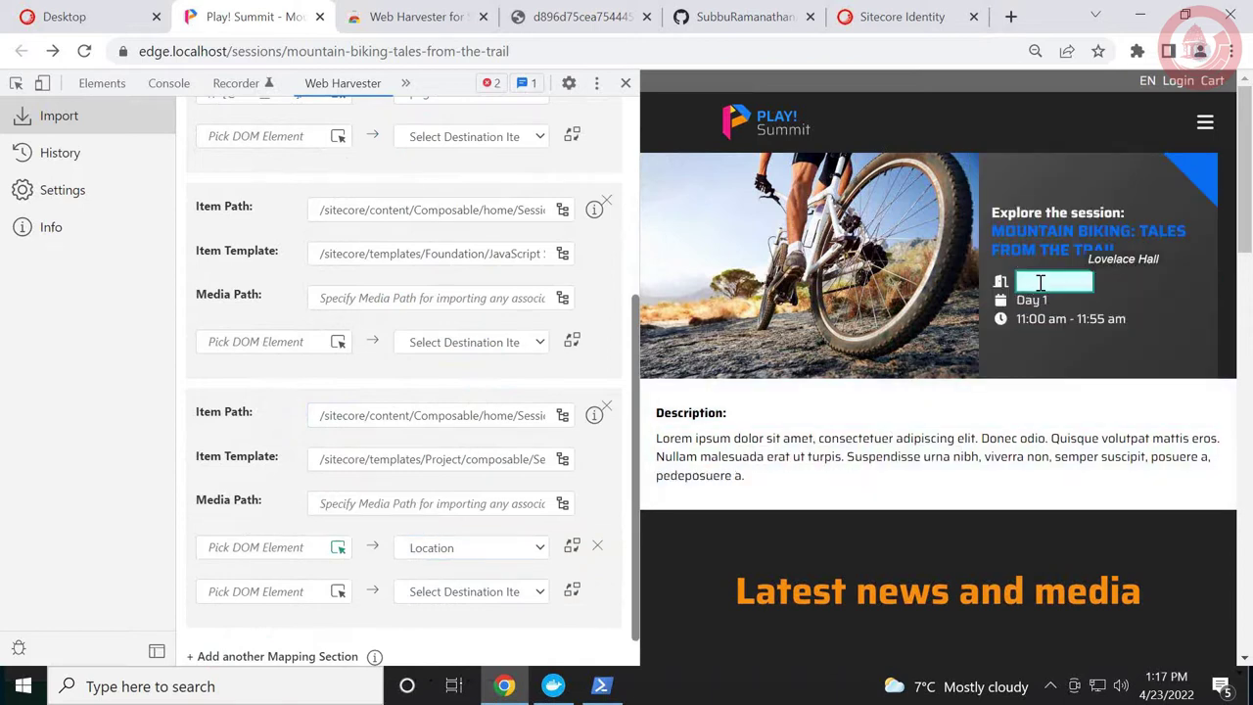
{"action": "left_click", "coordinate": [1041, 282]}
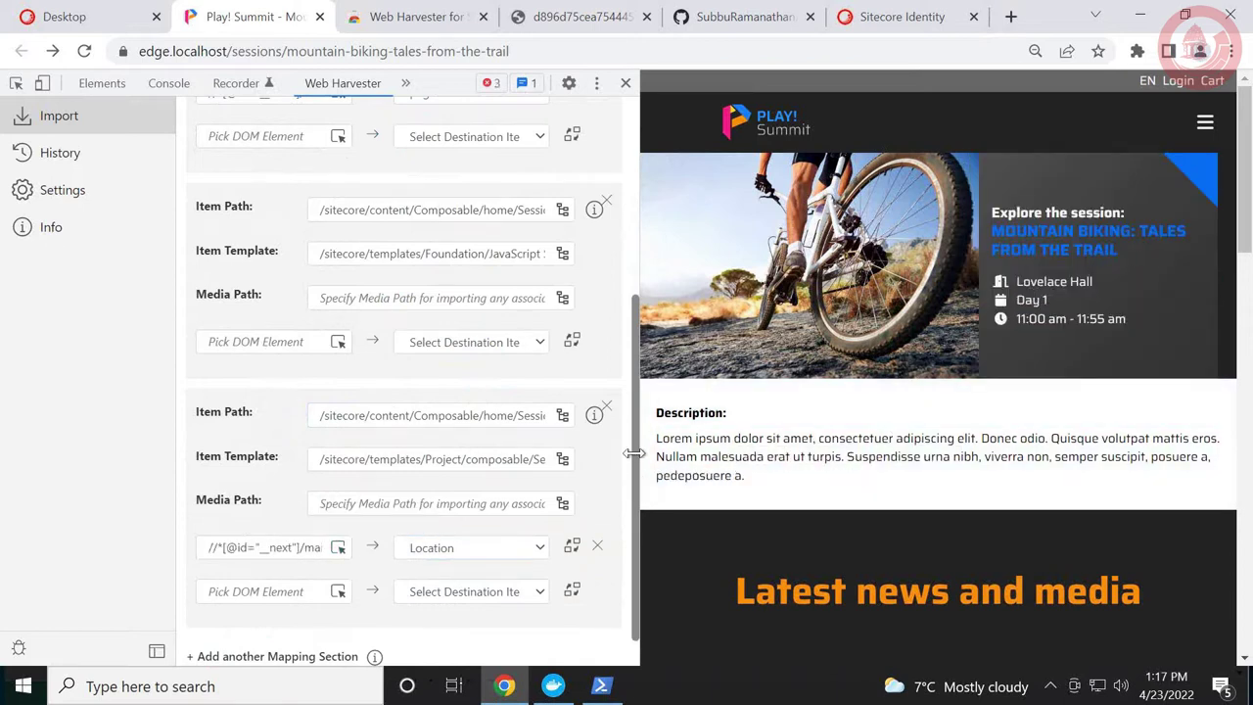
Map the Day 1 text on the session page to the Day field and open that mapping's find-and-replace options.
{"action": "scroll", "coordinate": [548, 548], "scroll_direction": "down", "scroll_amount": 1}
{"action": "left_click", "coordinate": [501, 549]}
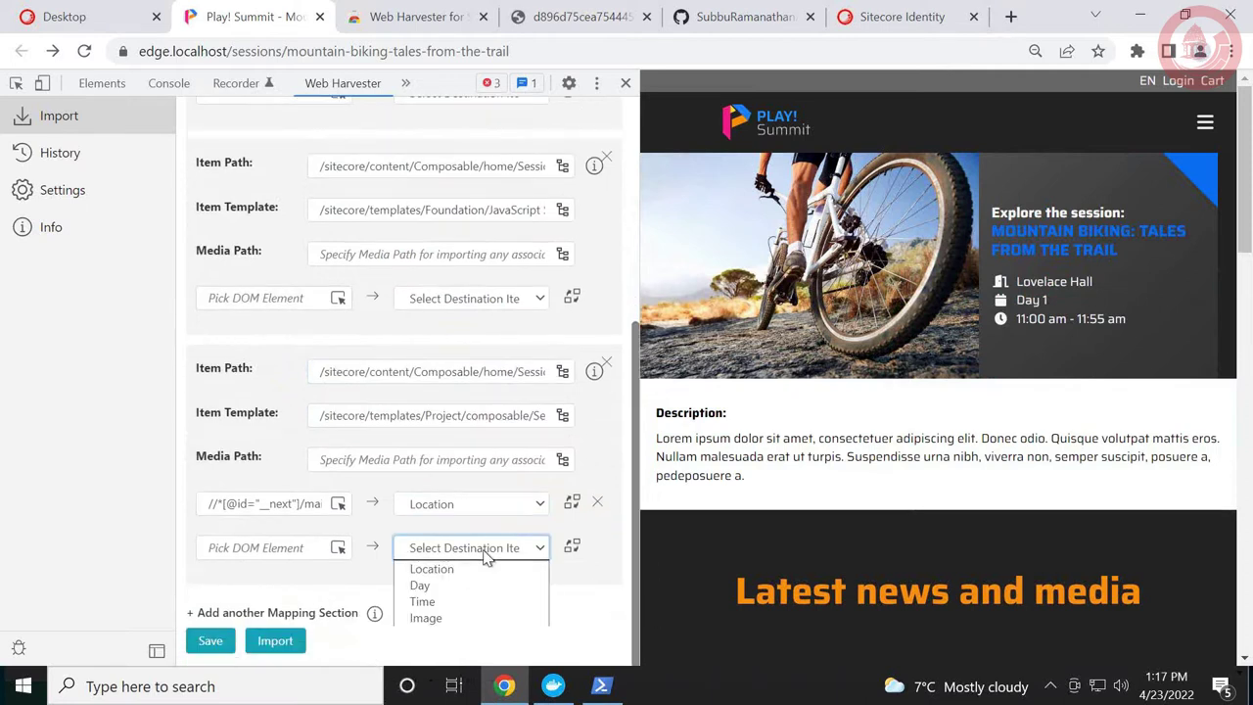
{"action": "left_click", "coordinate": [455, 586]}
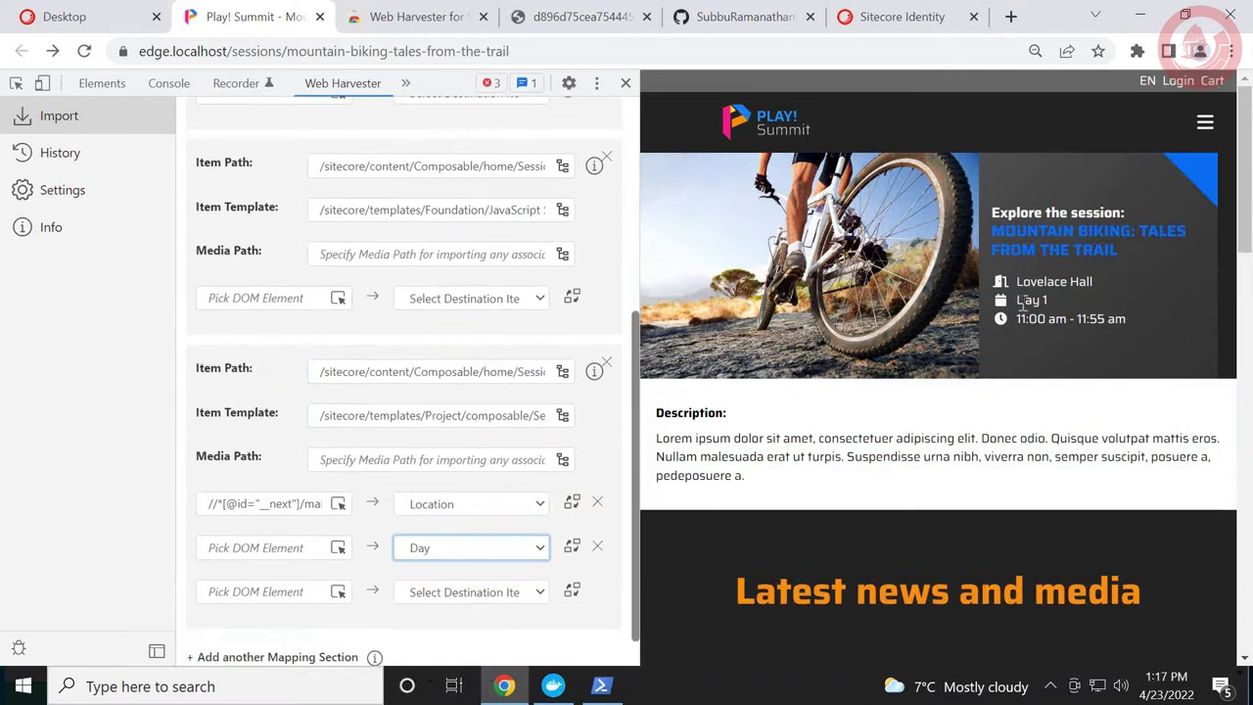
{"action": "left_click", "coordinate": [338, 547]}
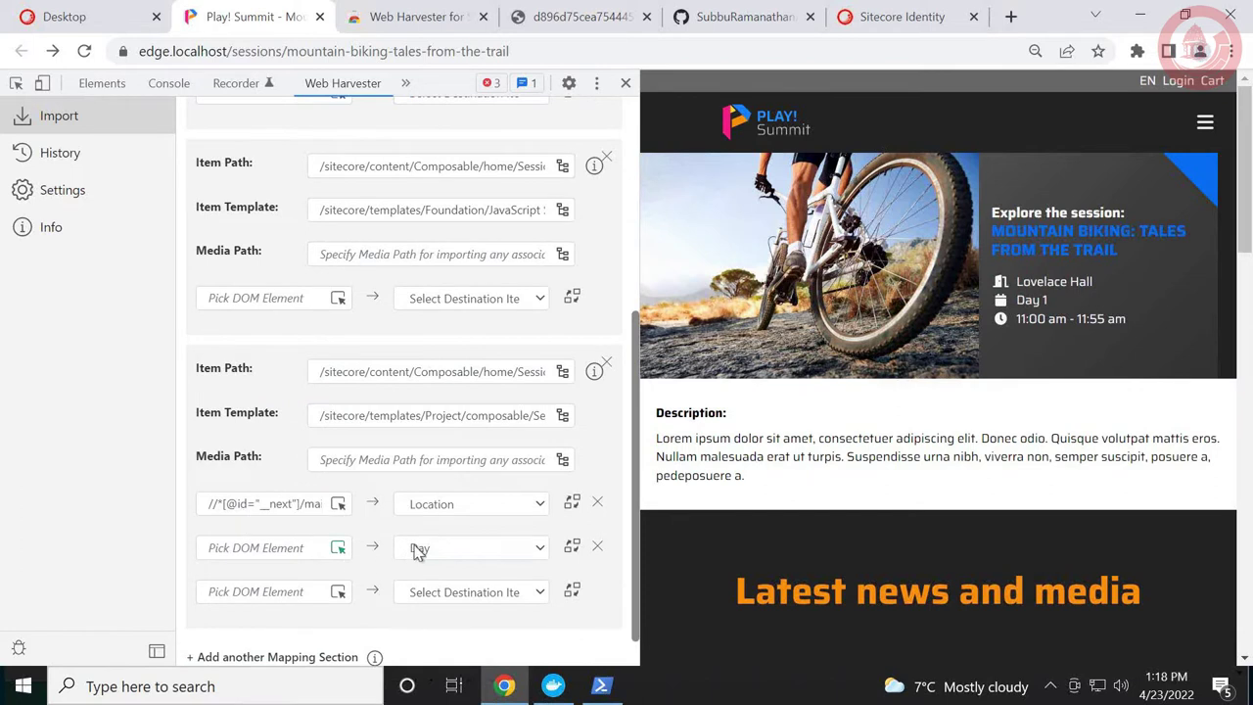
{"action": "left_click", "coordinate": [1029, 300]}
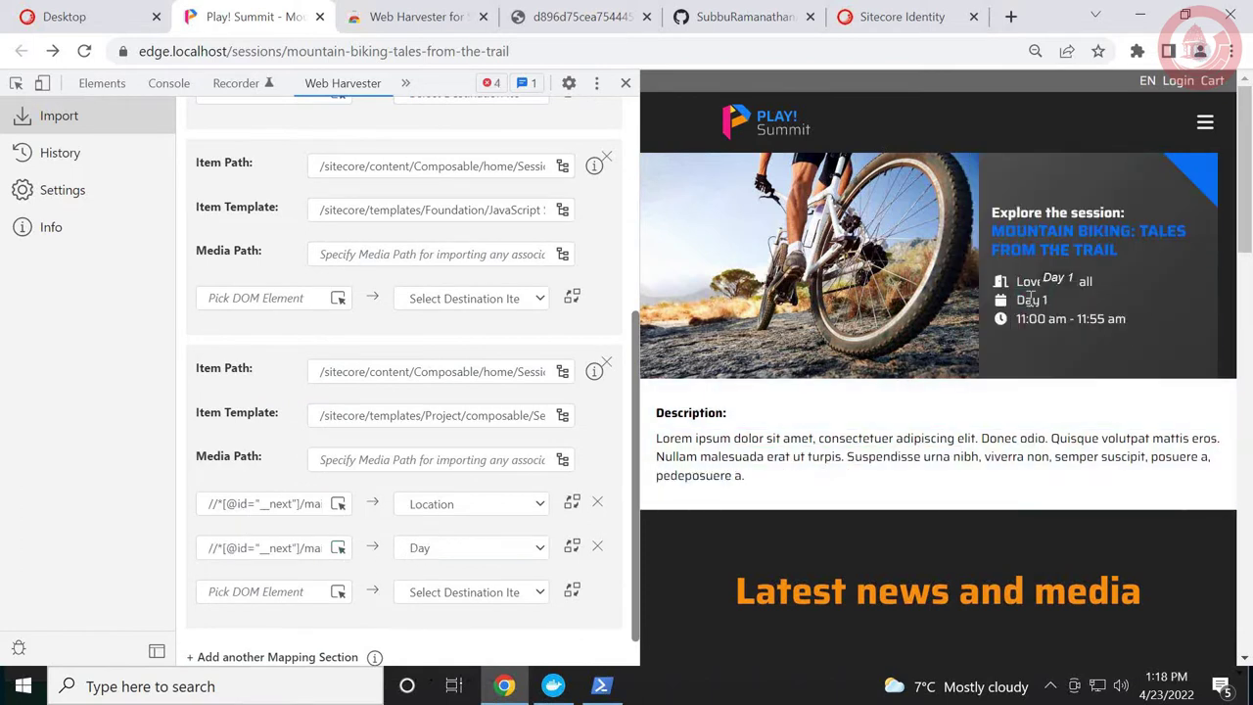
{"action": "left_click", "coordinate": [573, 548]}
Switch to the Sitecore Content Editor and examine the Day field's type and source in the composable Session Info template.
{"action": "left_click", "coordinate": [108, 20]}
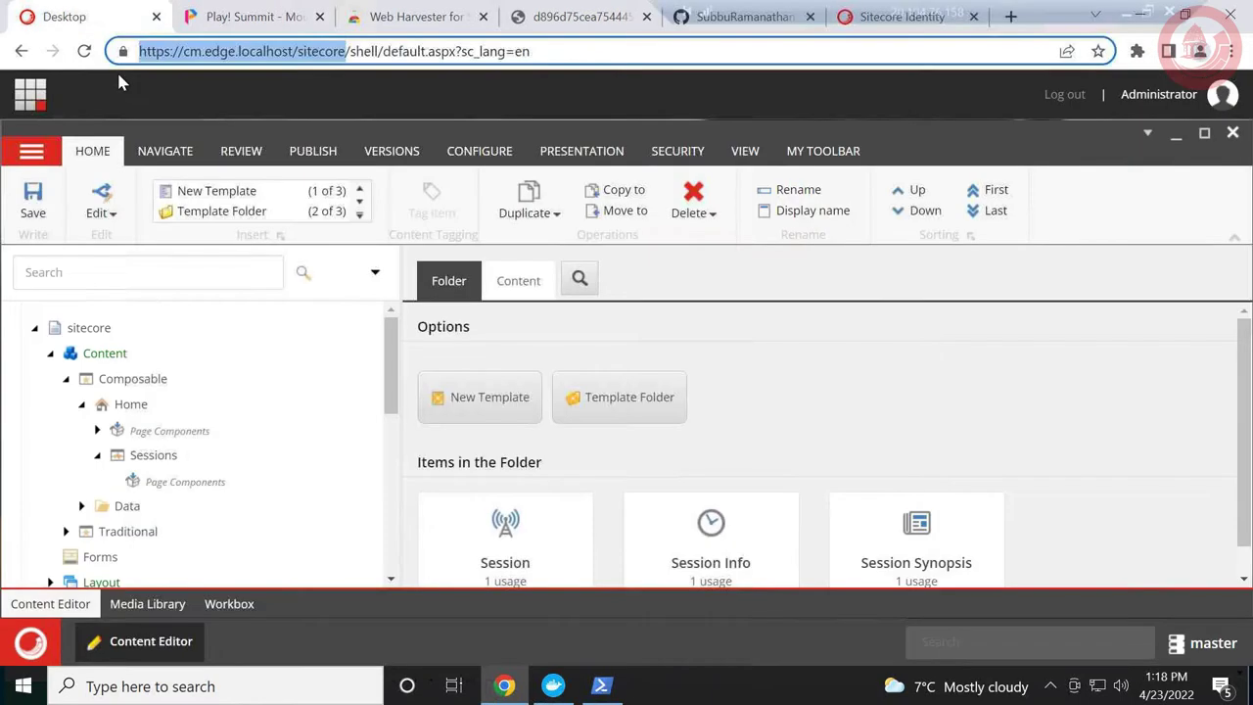
{"action": "left_click_drag", "start_coordinate": [387, 375], "coordinate": [389, 533]}
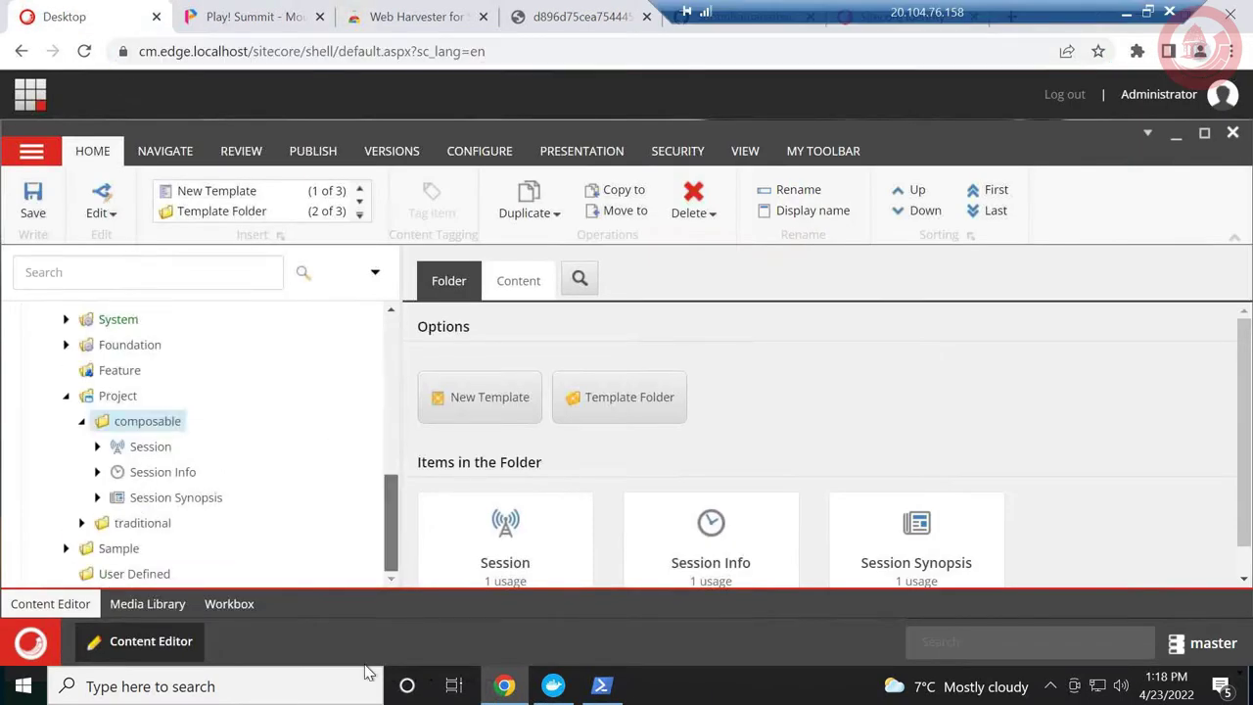
{"action": "left_click", "coordinate": [137, 471]}
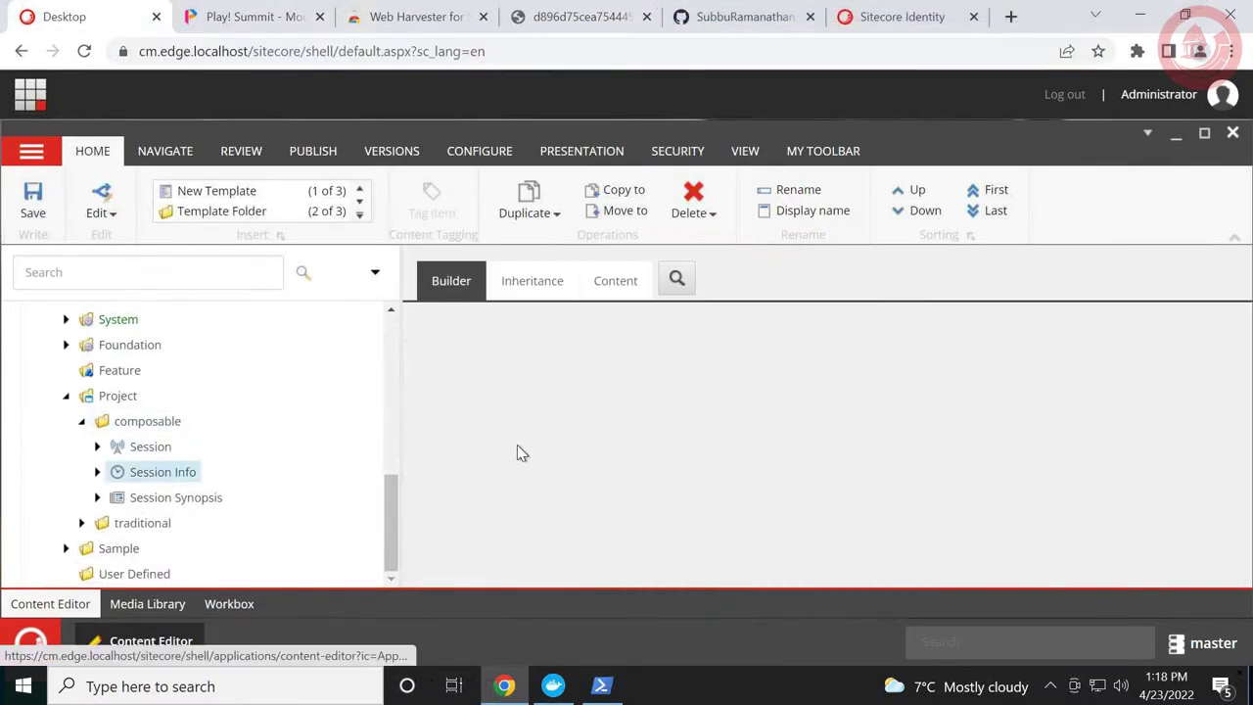
{"action": "scroll", "coordinate": [1221, 402], "scroll_direction": "down", "scroll_amount": 2}
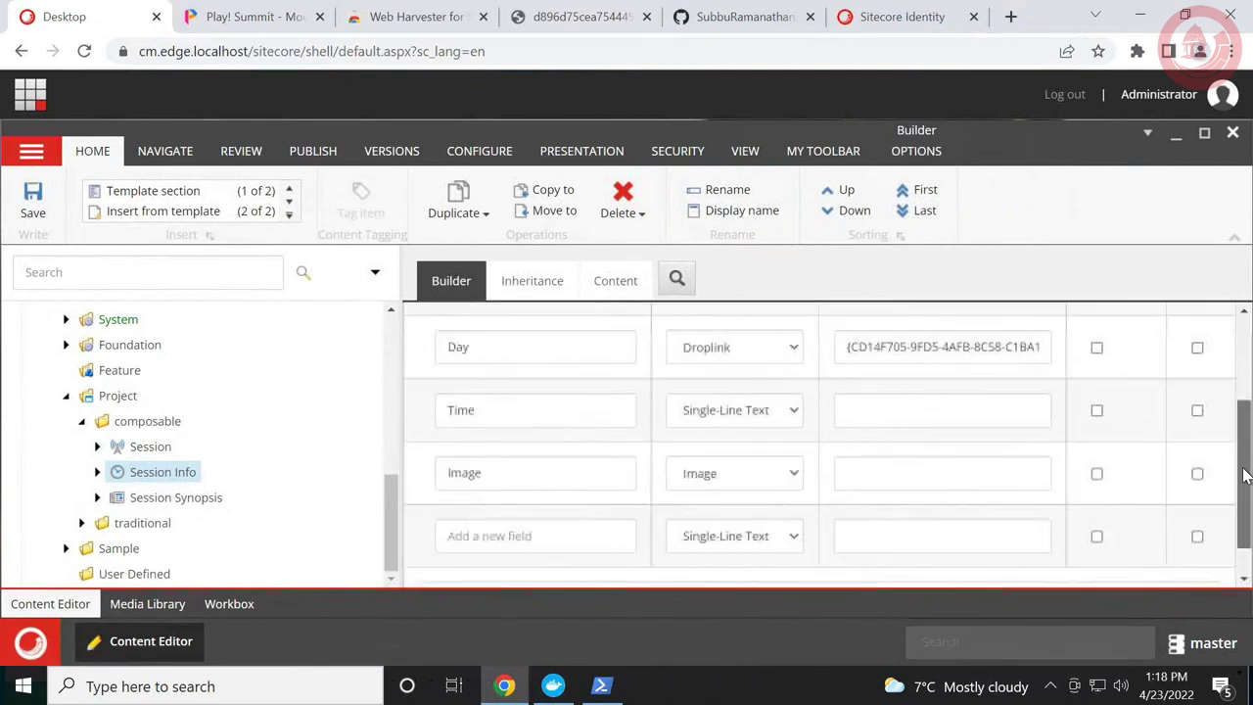
{"action": "left_click", "coordinate": [882, 348]}
Open the Day 1 item under Composable/Data/Transformations/Days and copy its item ID.
{"action": "scroll", "coordinate": [386, 348], "scroll_direction": "up", "scroll_amount": 10}
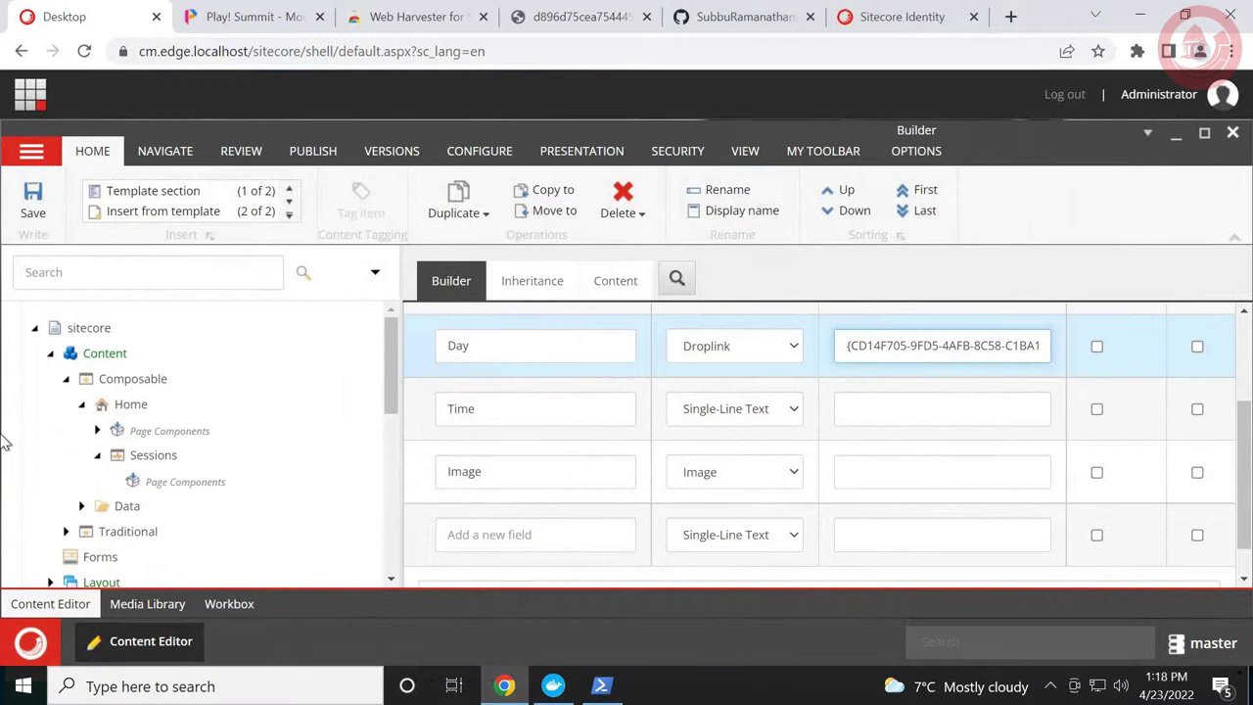
{"action": "left_click", "coordinate": [79, 507]}
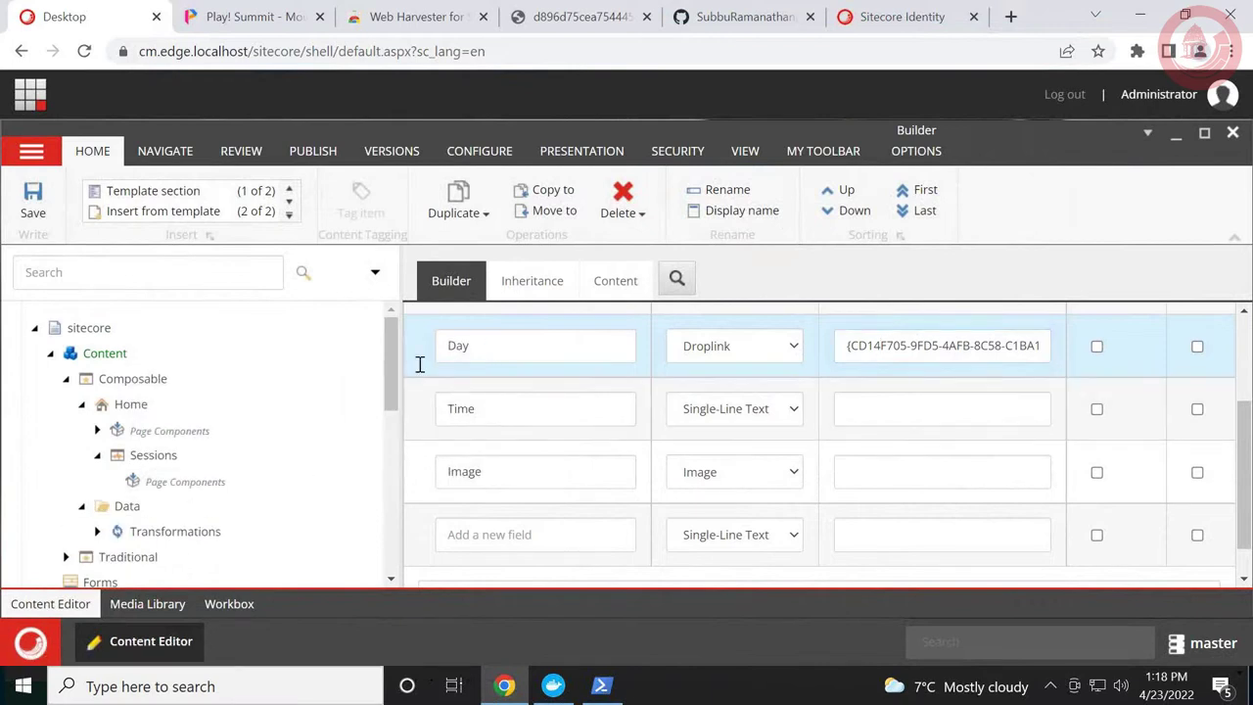
{"action": "scroll", "coordinate": [391, 392], "scroll_direction": "down", "scroll_amount": 5}
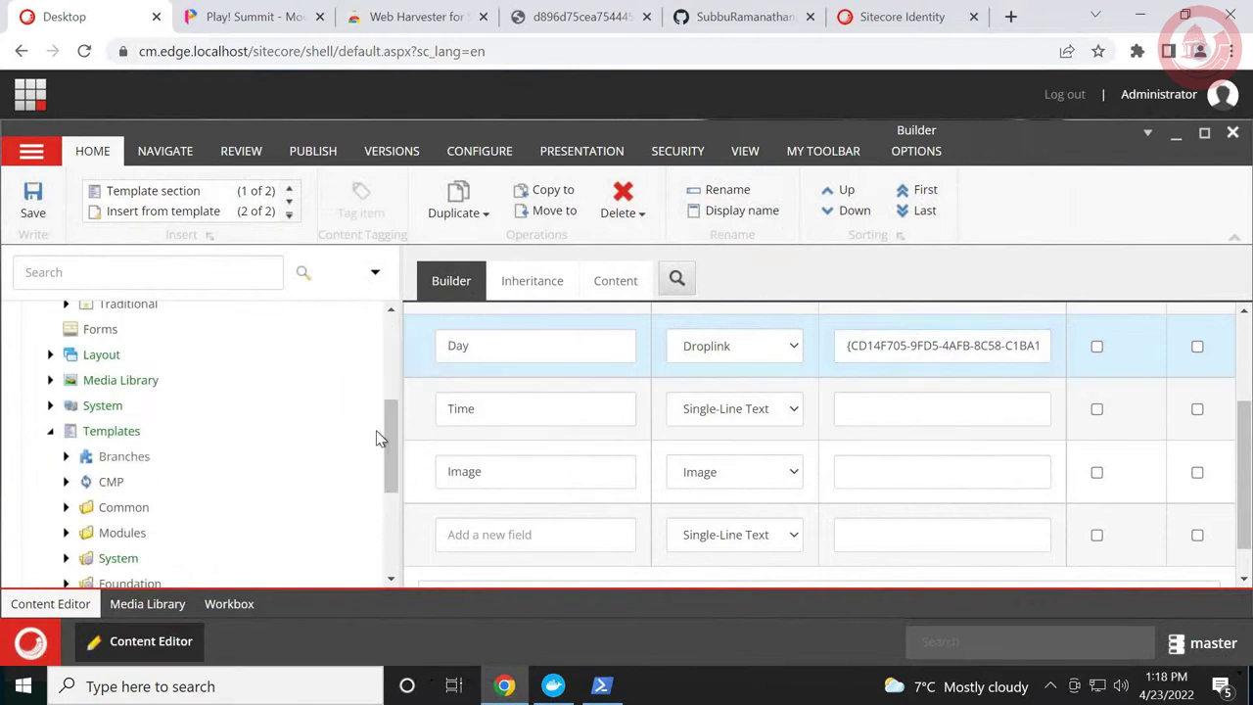
{"action": "scroll", "coordinate": [387, 399], "scroll_direction": "up", "scroll_amount": 3}
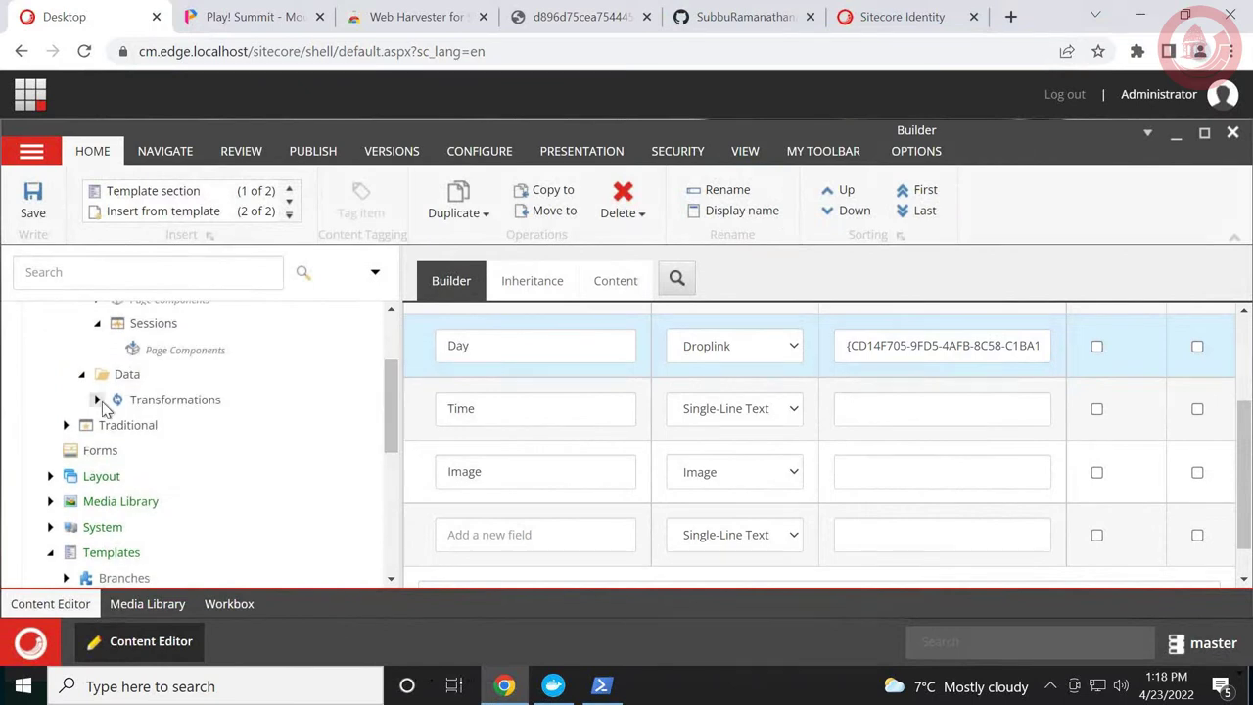
{"action": "left_click", "coordinate": [98, 399]}
{"action": "left_click", "coordinate": [113, 425]}
{"action": "left_click", "coordinate": [176, 450]}
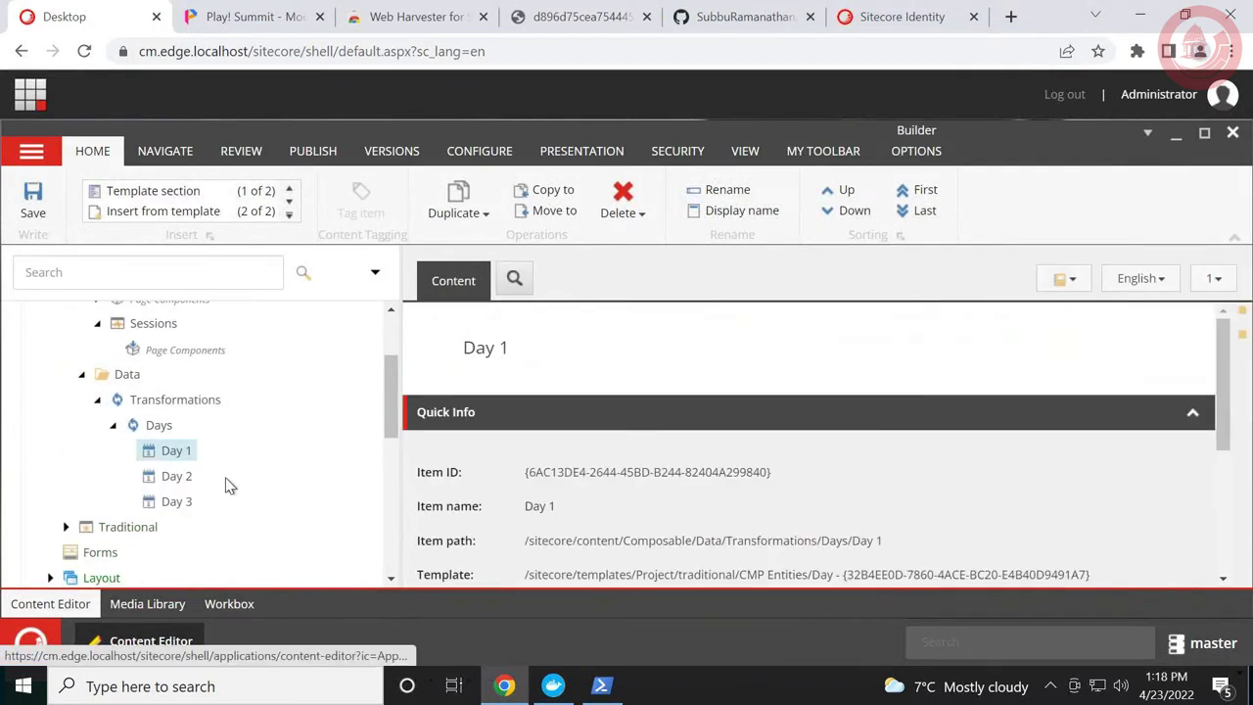
{"action": "left_click", "coordinate": [672, 474]}
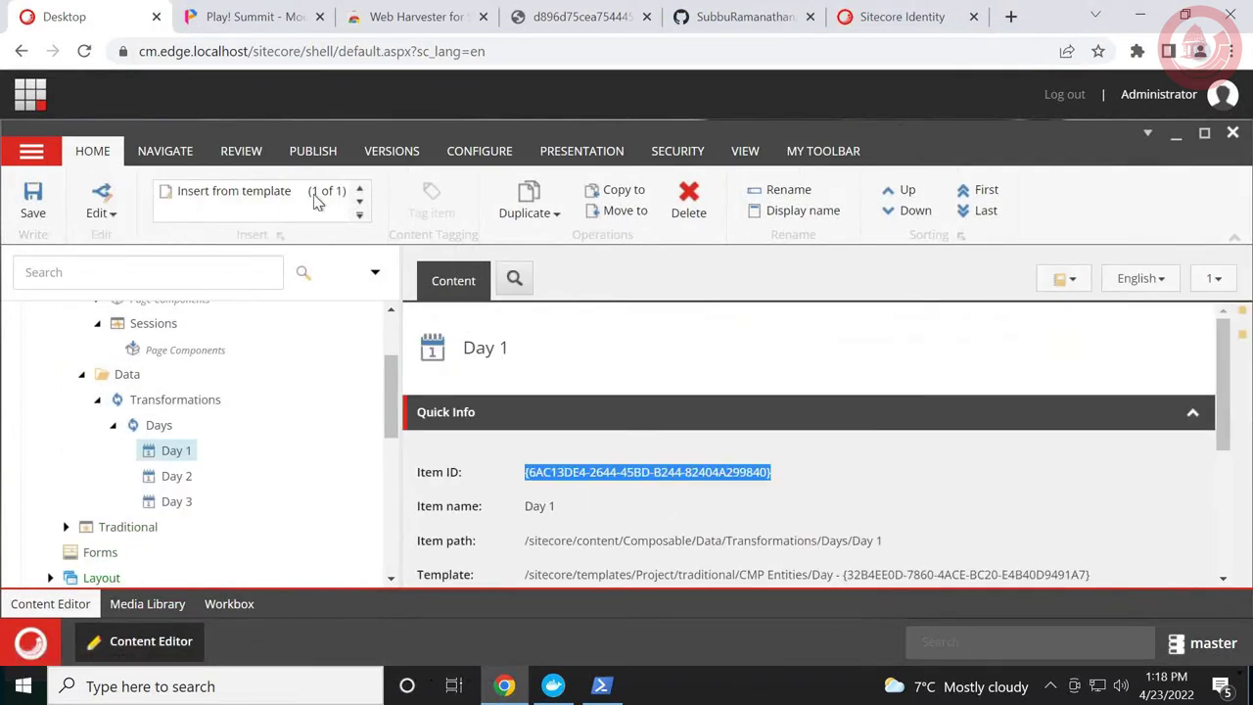
Return to Web Harvester and add a Day field replacement from Day 1 to the copied item ID.
{"action": "left_click", "coordinate": [201, 19]}
{"action": "left_click", "coordinate": [392, 122]}
{"action": "type", "text": "D"}
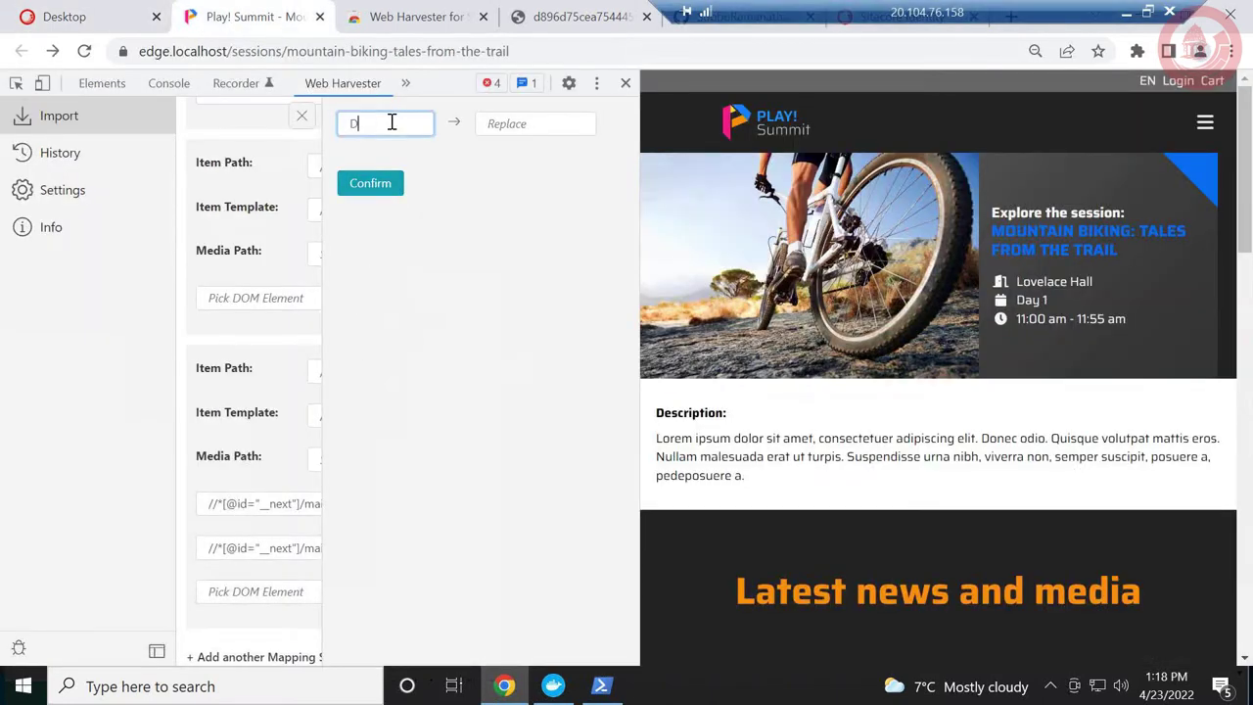
{"action": "type", "text": "ay 1"}
{"action": "key", "text": "Tab"}
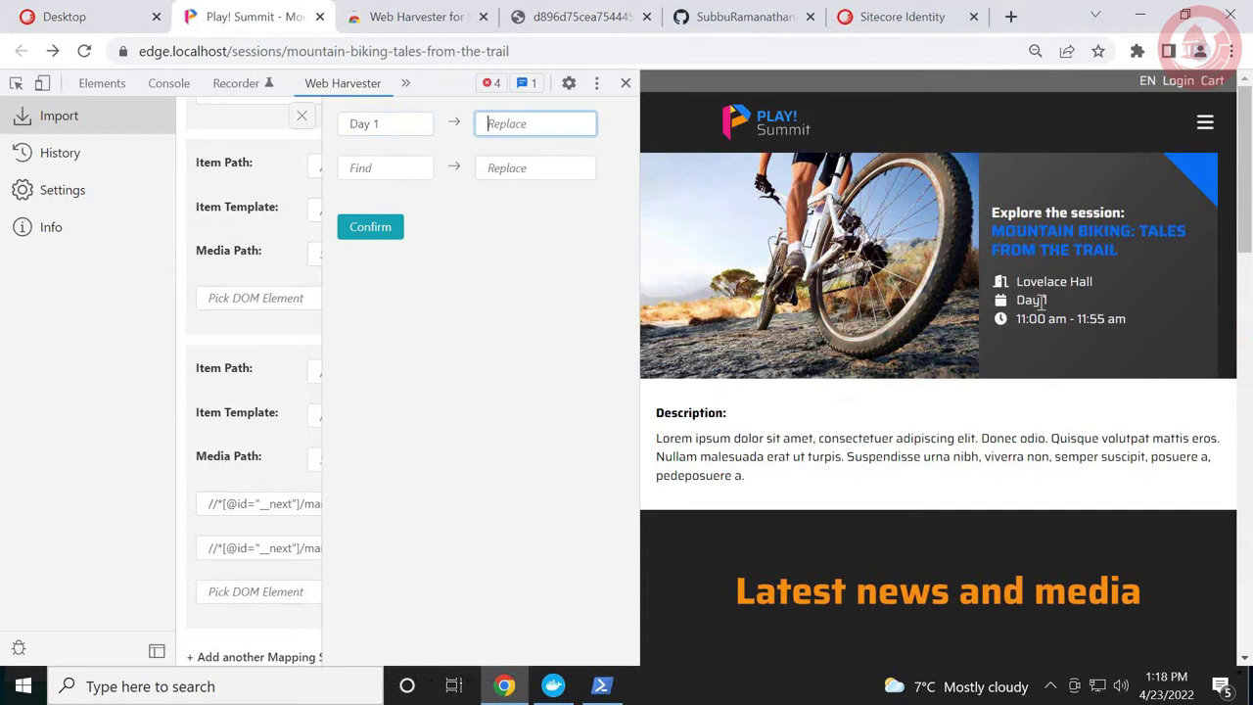
{"action": "key", "text": "ctrl+v"}
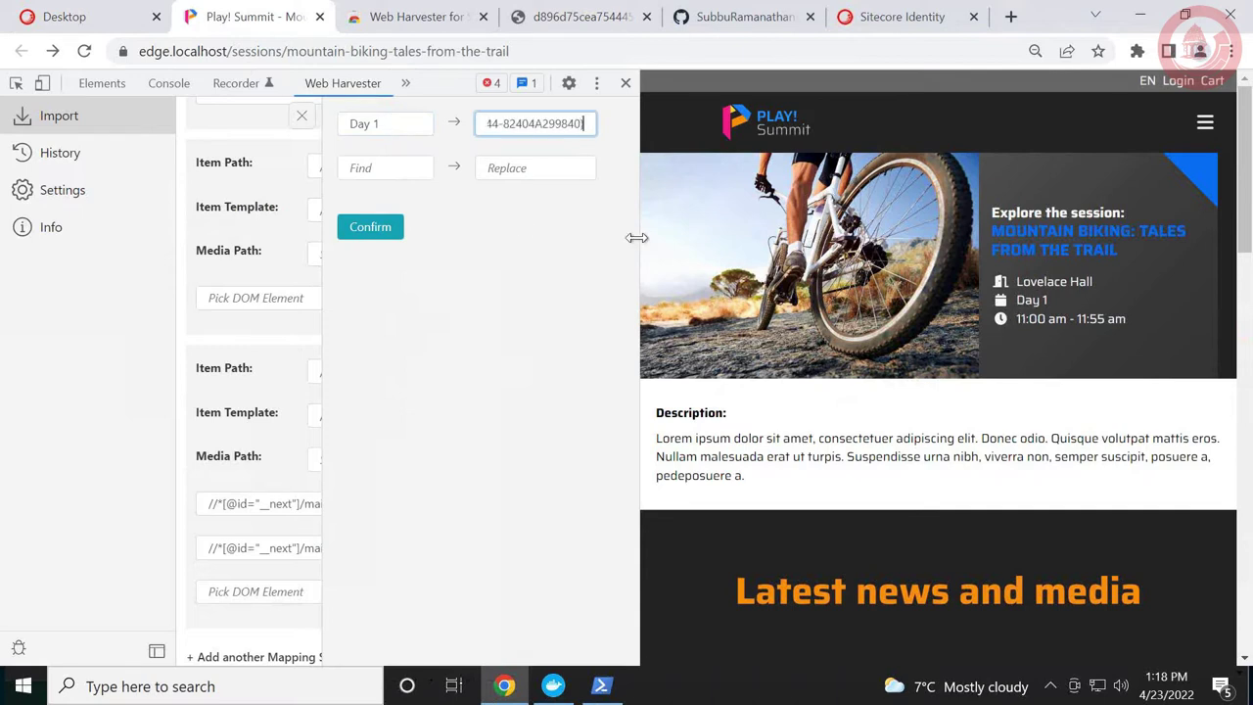
Copy the Day 2 item's ID from Sitecore and add a Web Harvester replacement from Day 2 to that ID.
{"action": "left_click", "coordinate": [118, 15]}
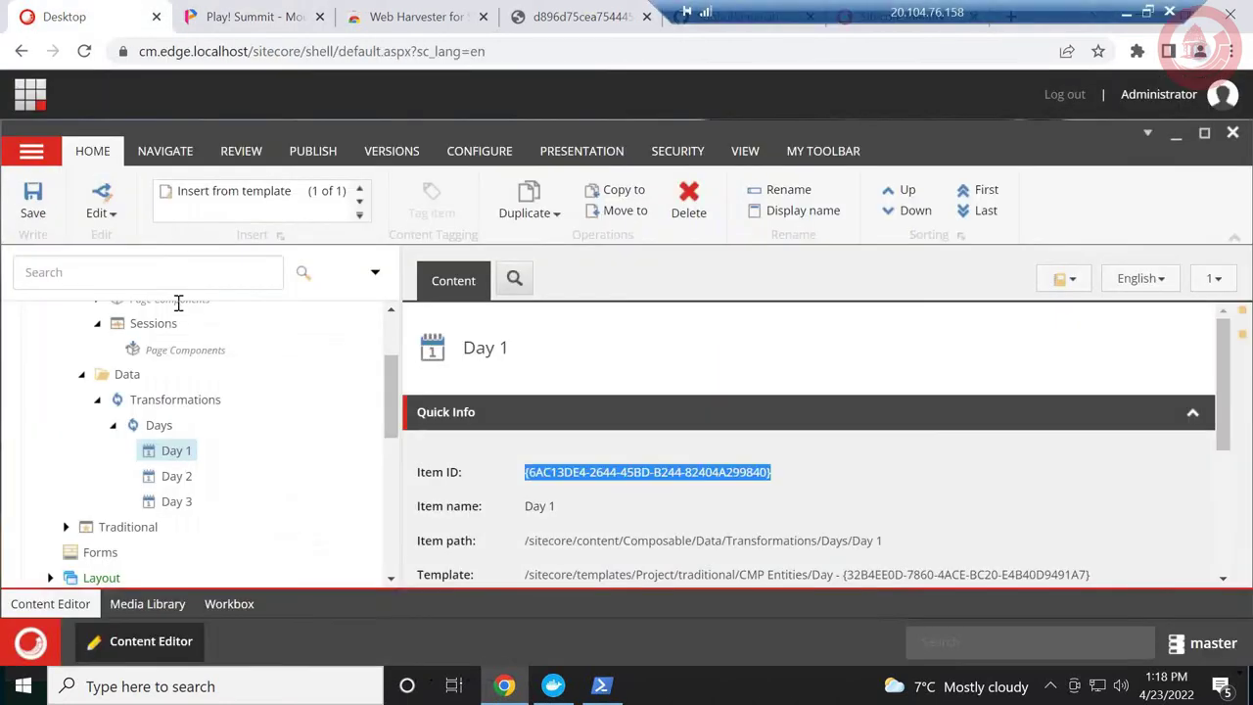
{"action": "left_click", "coordinate": [166, 478]}
{"action": "triple_click", "coordinate": [619, 472]}
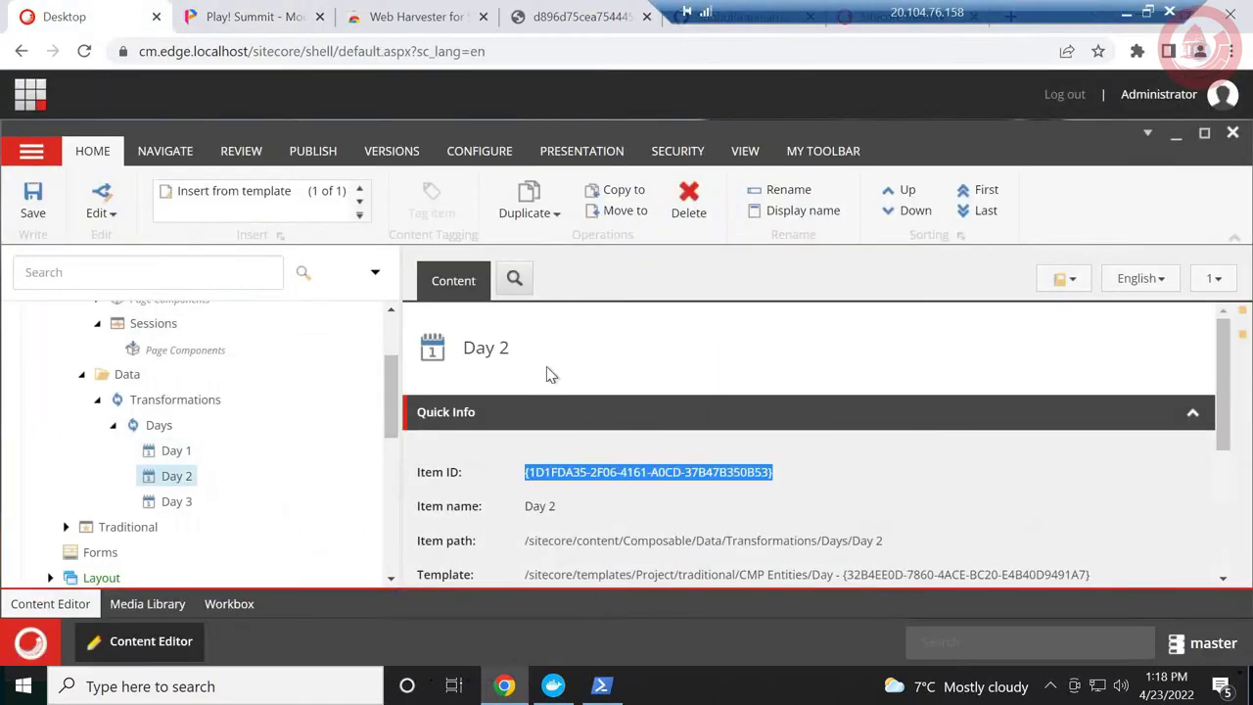
{"action": "left_click", "coordinate": [186, 14]}
{"action": "left_click", "coordinate": [365, 170]}
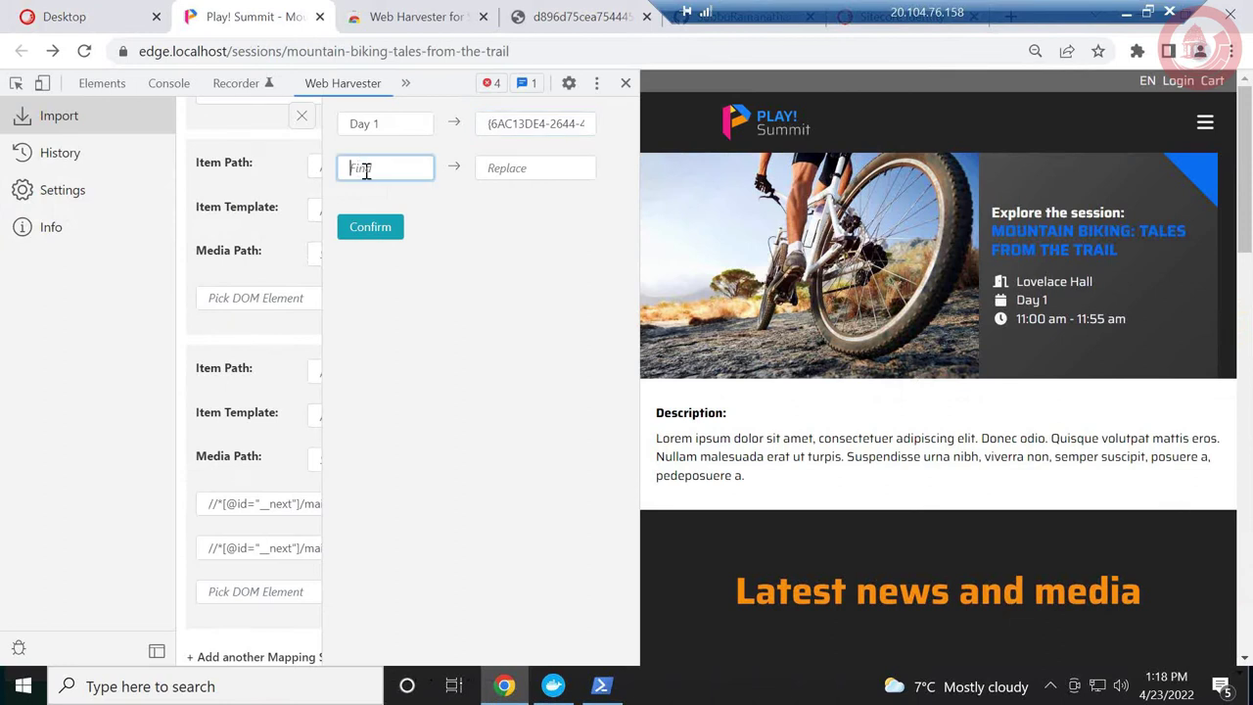
{"action": "type", "text": "Day 2"}
{"action": "key", "text": "Tab"}
{"action": "key", "text": "ctrl+v"}
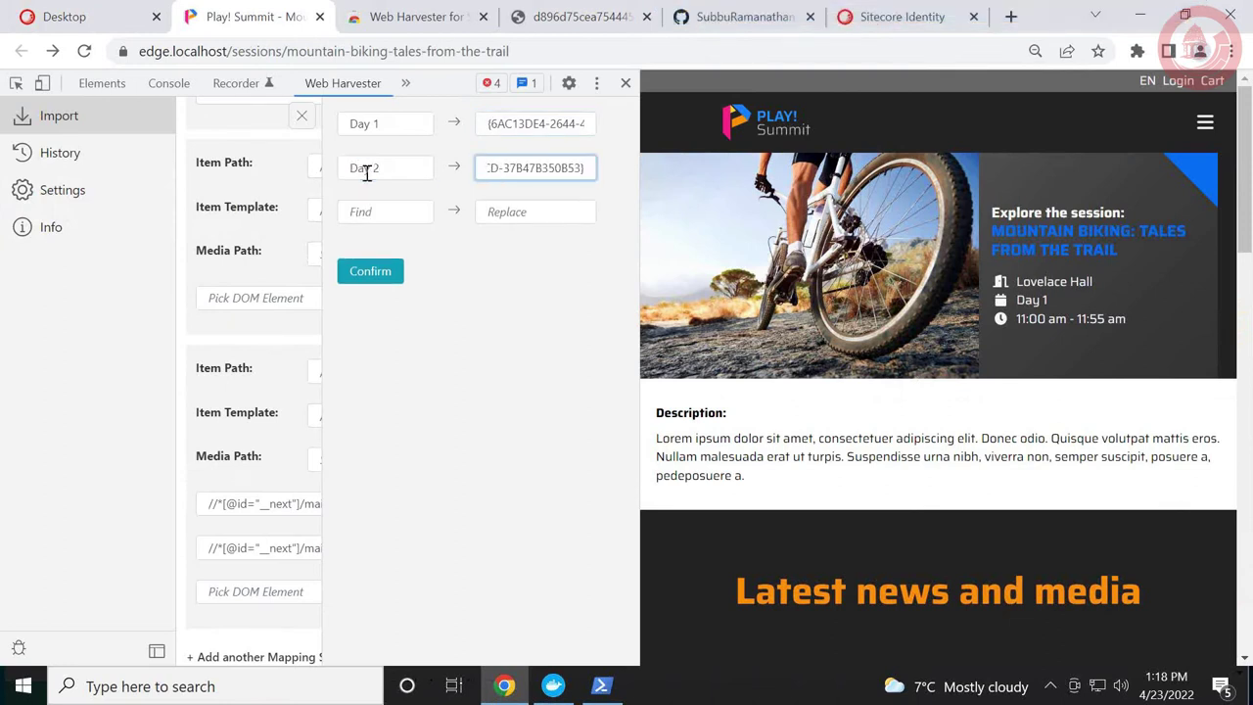
Copy the Day 3 item's ID from Sitecore and add a Web Harvester replacement from Day 3 to that ID.
{"action": "left_click", "coordinate": [125, 17]}
{"action": "left_click", "coordinate": [186, 500]}
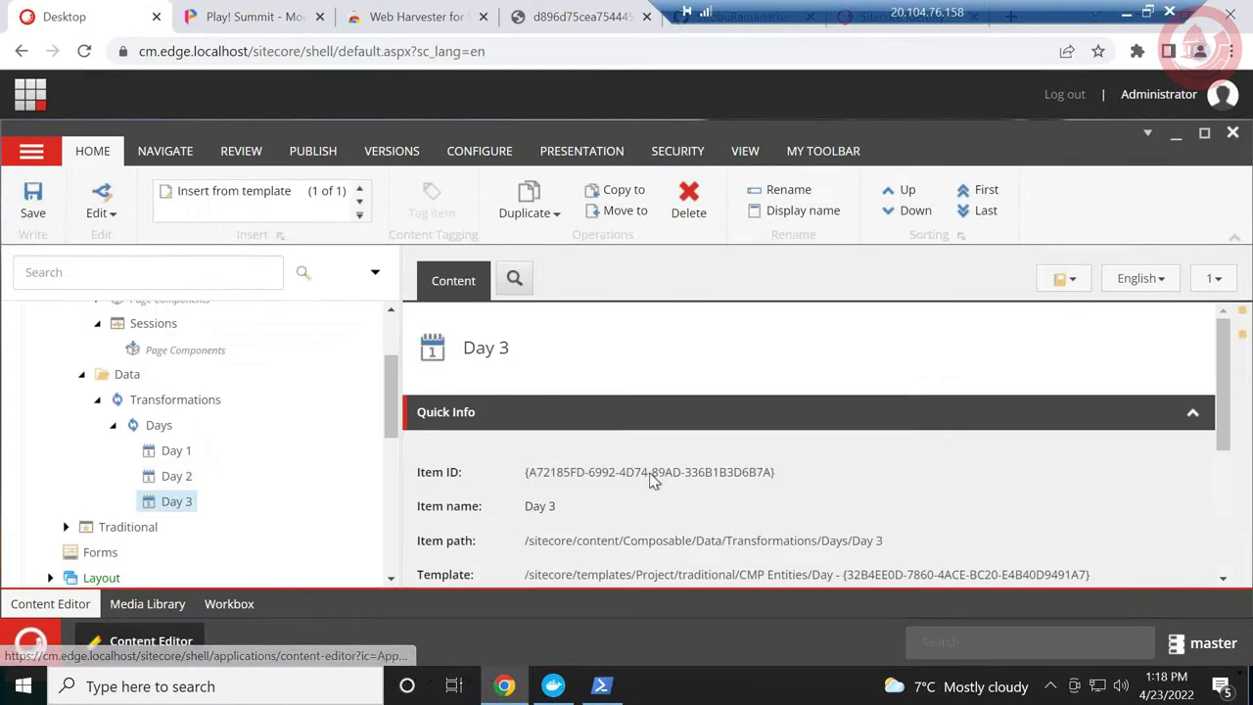
{"action": "left_click", "coordinate": [297, 10]}
{"action": "left_click", "coordinate": [382, 212]}
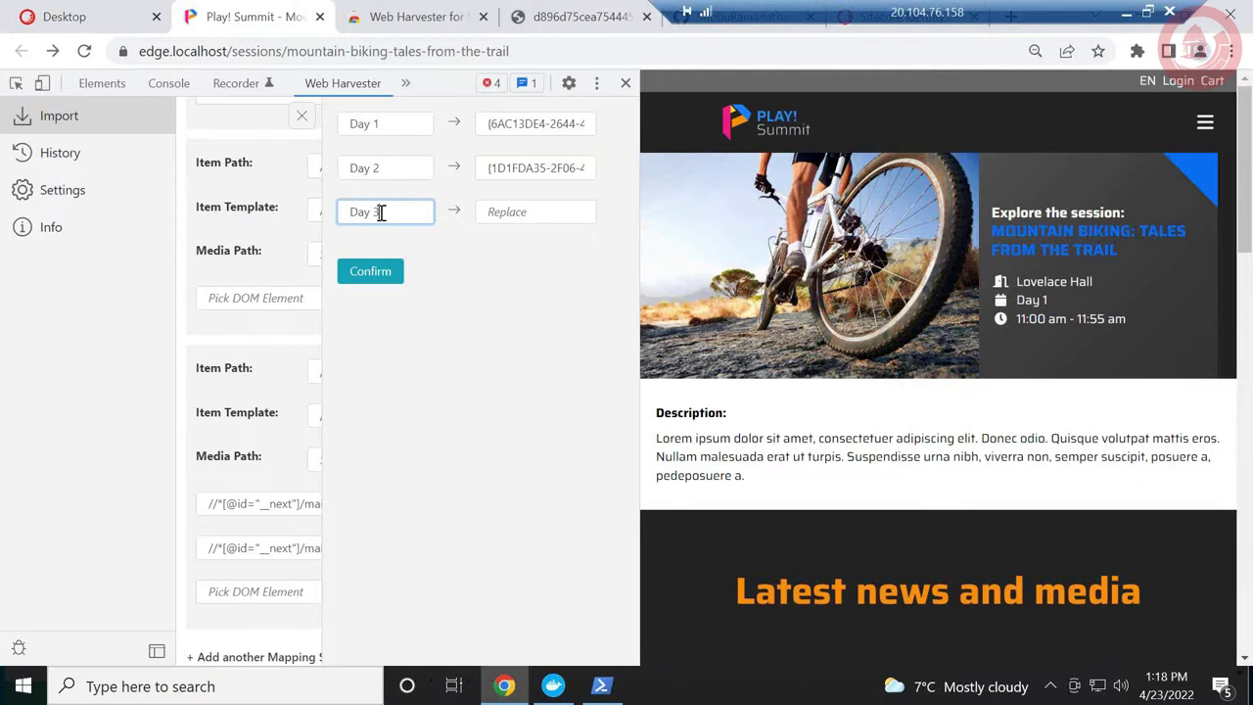
{"action": "key", "text": "Tab"}
{"action": "key", "text": "ctrl+v"}
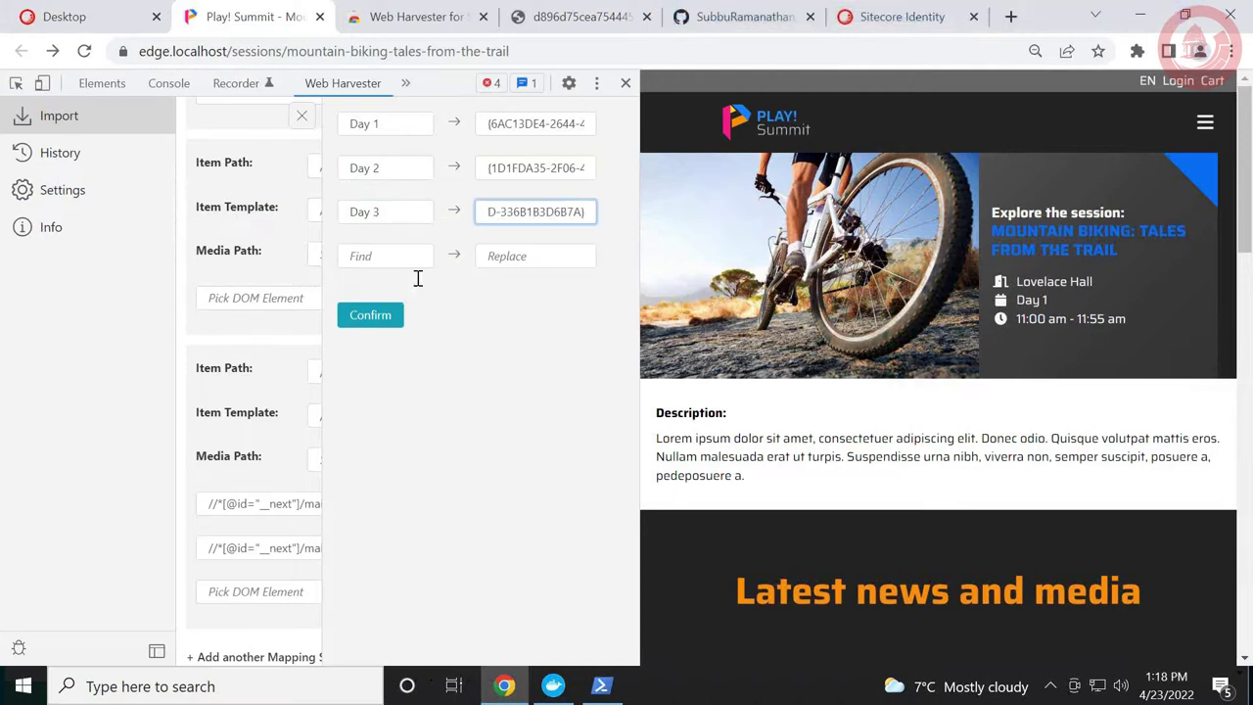
Review the Day 3 entry and confirm the Day field's value replacements.
{"action": "left_click", "coordinate": [366, 213]}
{"action": "triple_click", "coordinate": [360, 217]}
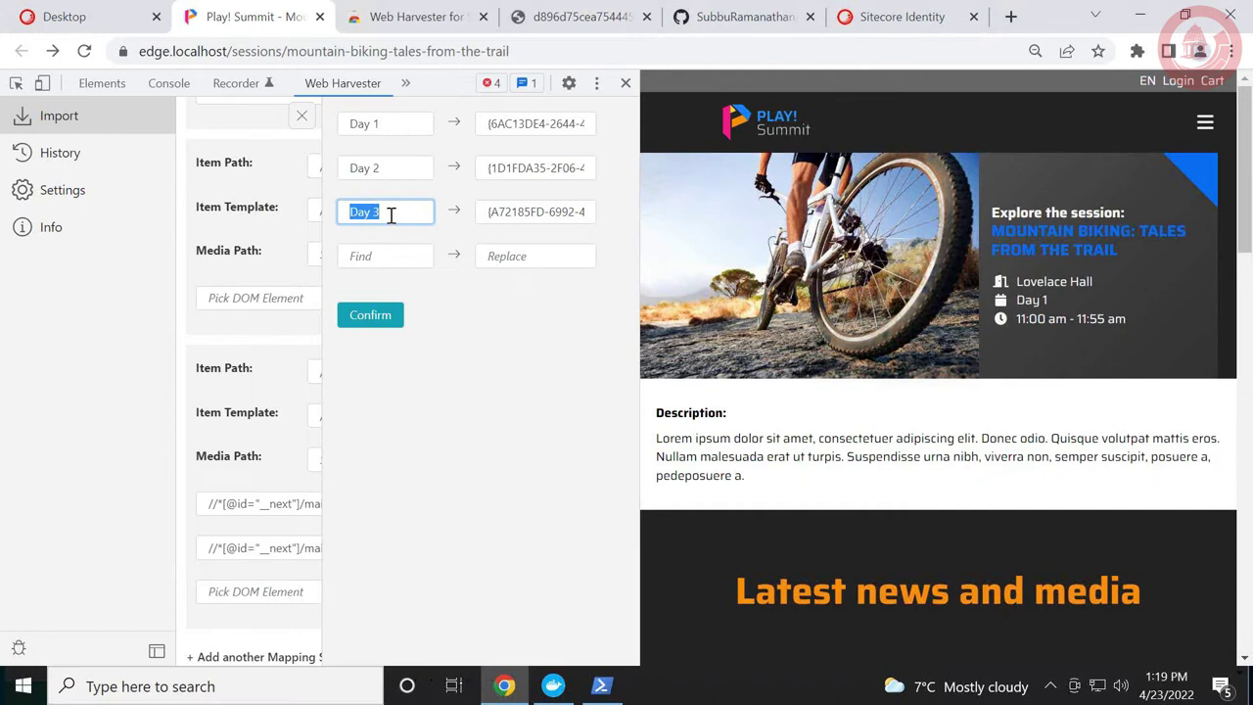
{"action": "left_click", "coordinate": [386, 319]}
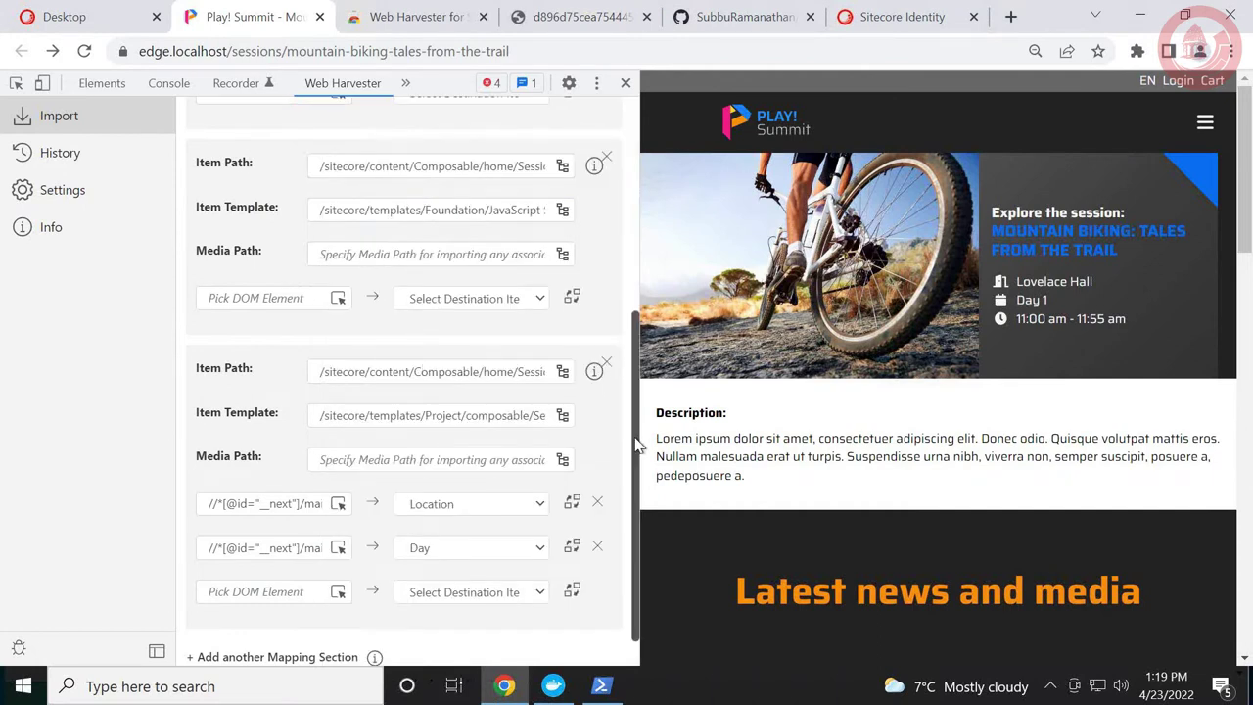
Map the session's 11:00 am - 11:55 am text to the Time field in the Info section.
{"action": "scroll", "coordinate": [631, 490], "scroll_direction": "down", "scroll_amount": 1}
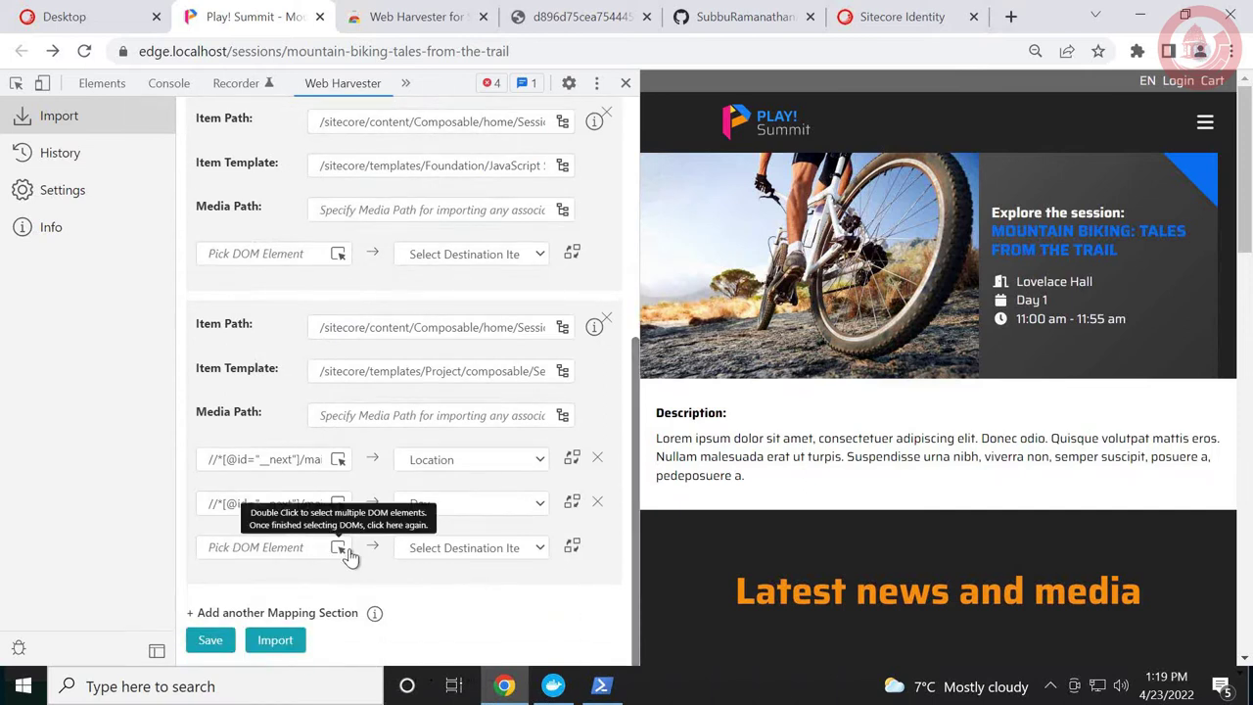
{"action": "left_click", "coordinate": [345, 552]}
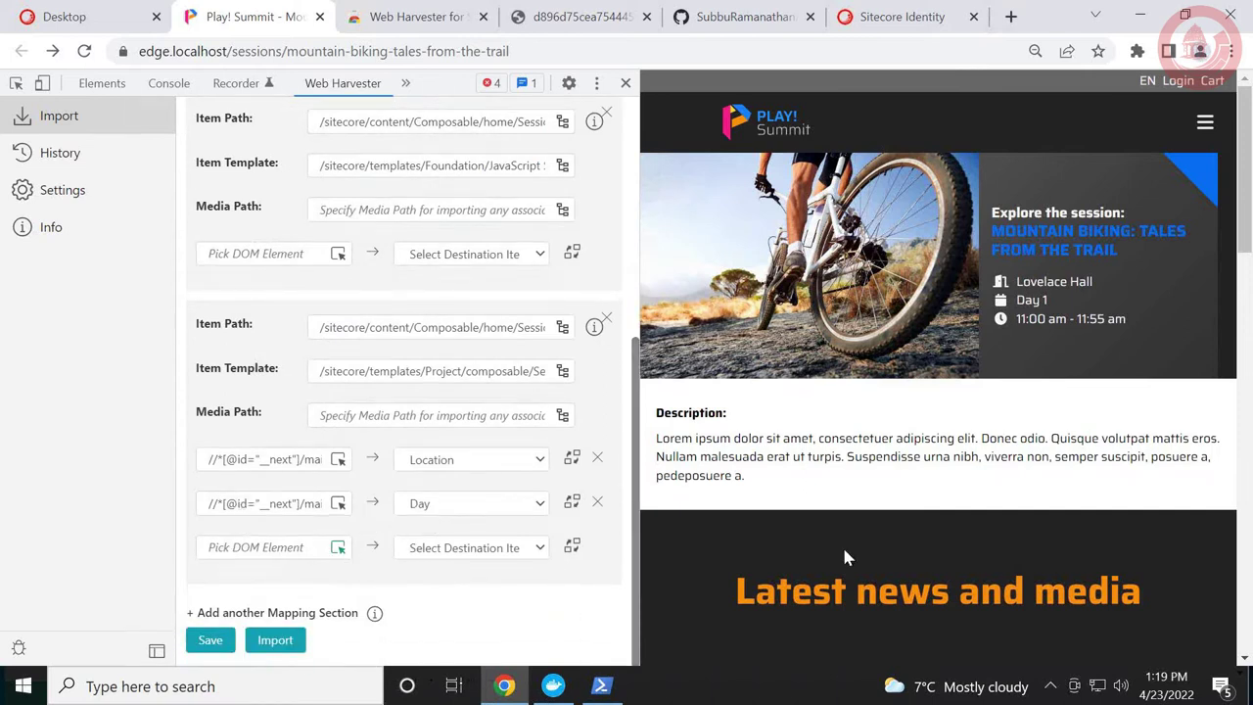
{"action": "left_click", "coordinate": [1049, 322]}
{"action": "left_click", "coordinate": [446, 551]}
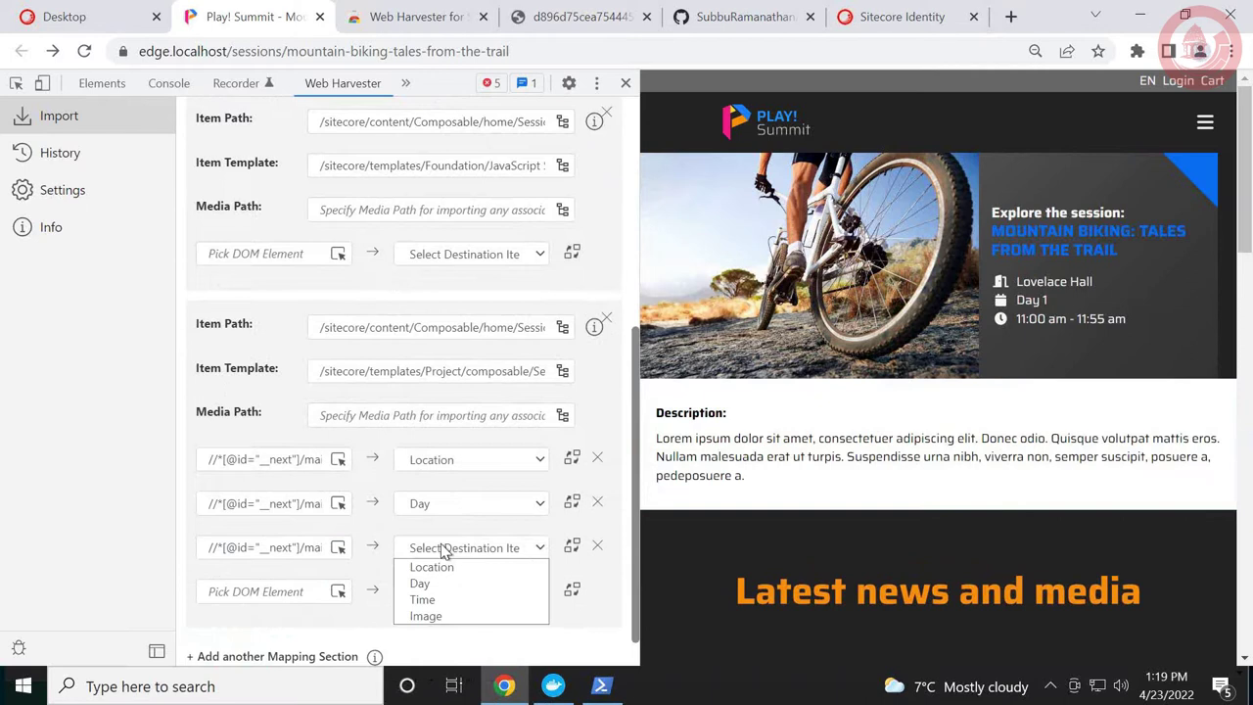
{"action": "left_click", "coordinate": [443, 603]}
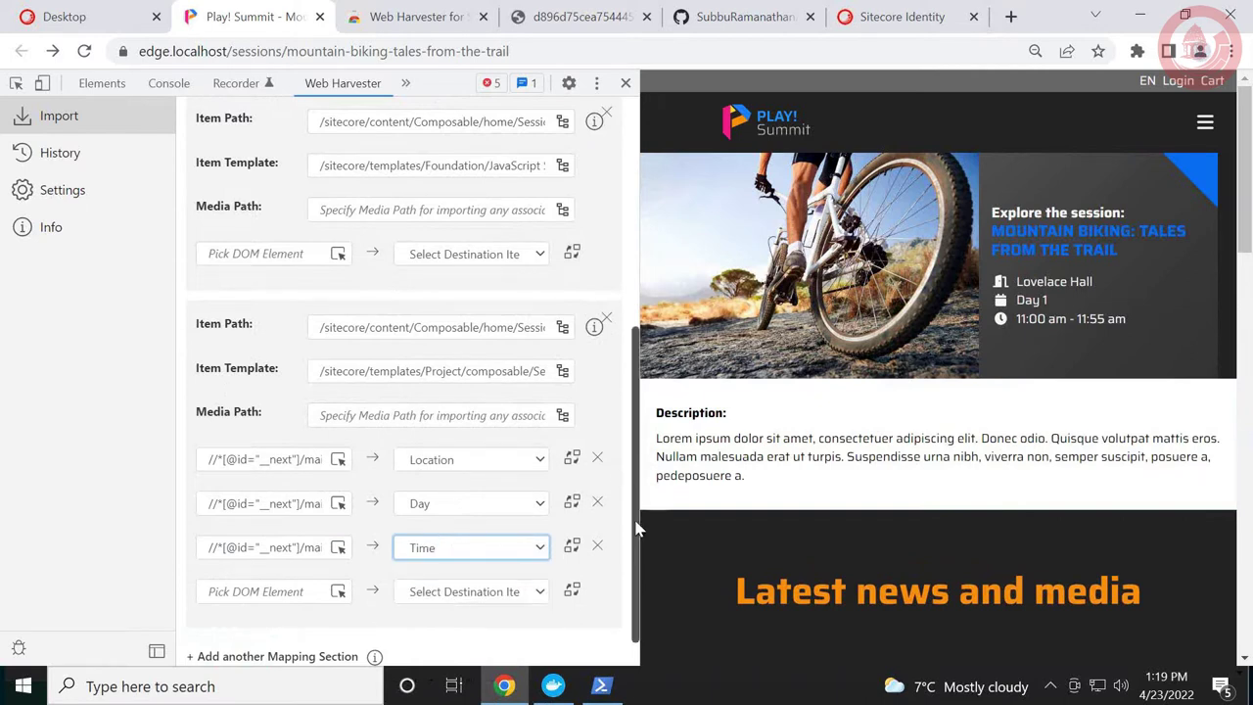
Map the mountain bike hero image to the Image field in the Info section.
{"action": "scroll", "coordinate": [490, 587], "scroll_direction": "down", "scroll_amount": 1}
{"action": "left_click", "coordinate": [338, 548]}
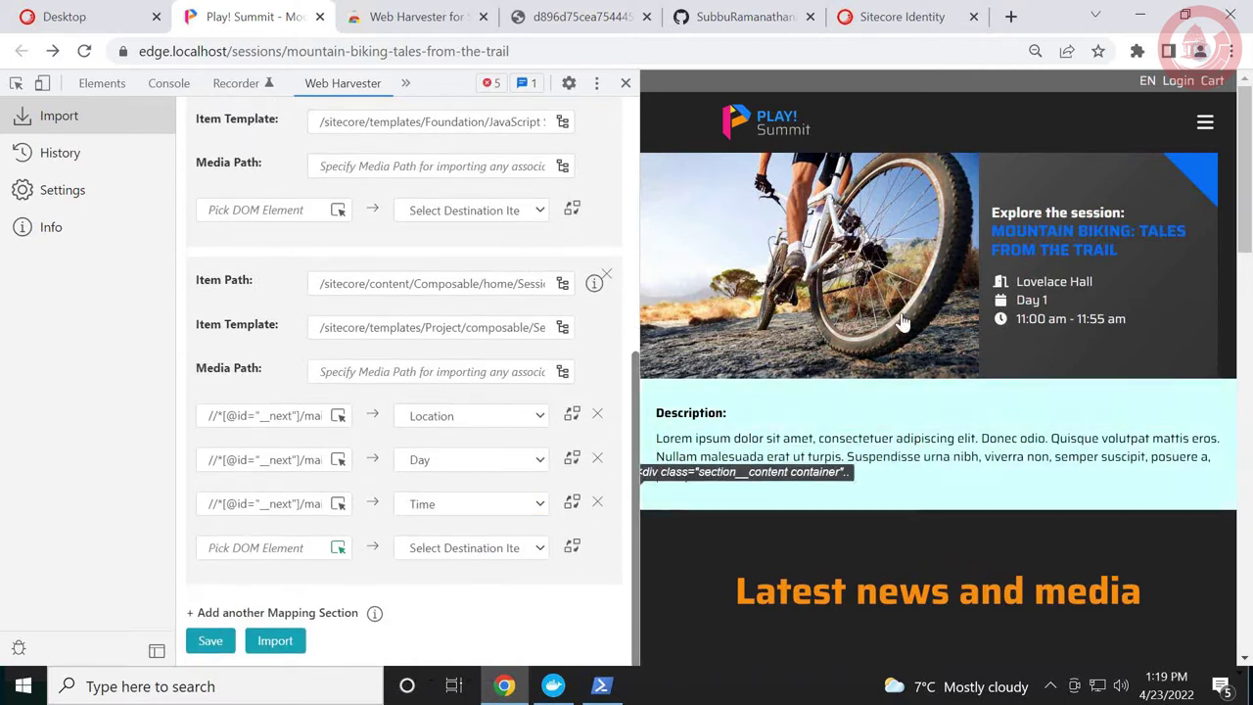
{"action": "left_click", "coordinate": [868, 311]}
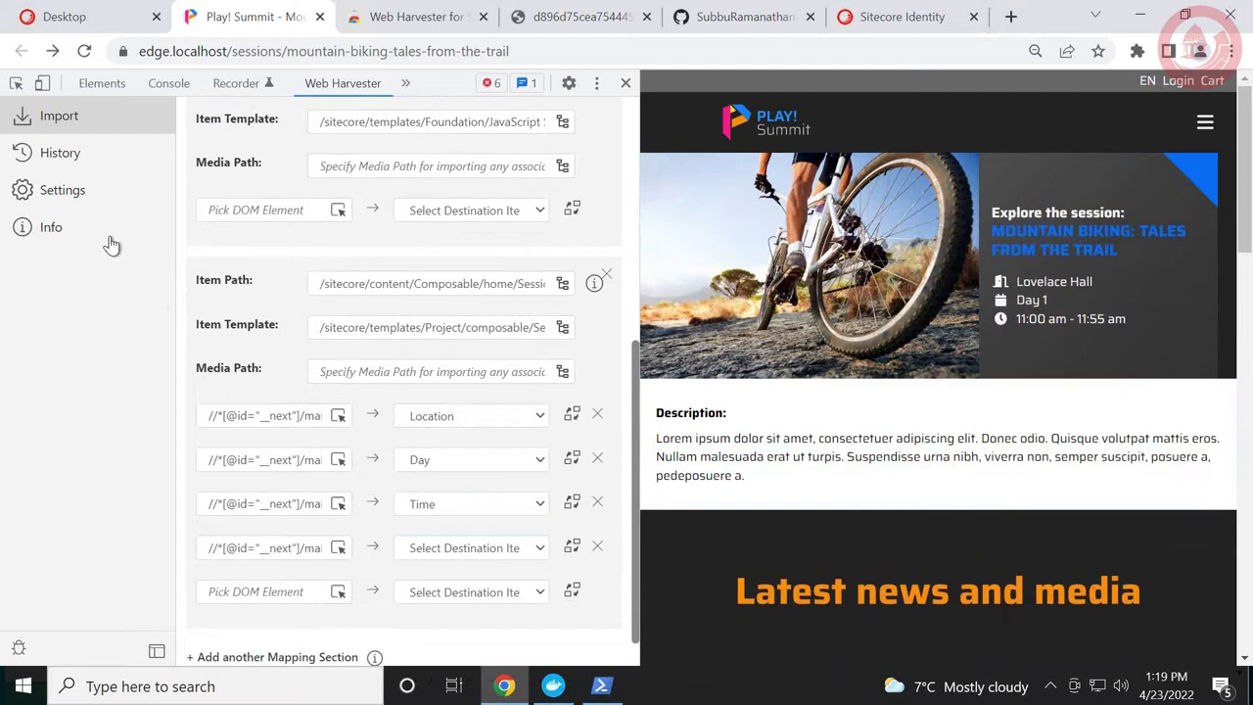
{"action": "left_click", "coordinate": [445, 548]}
{"action": "left_click", "coordinate": [449, 621]}
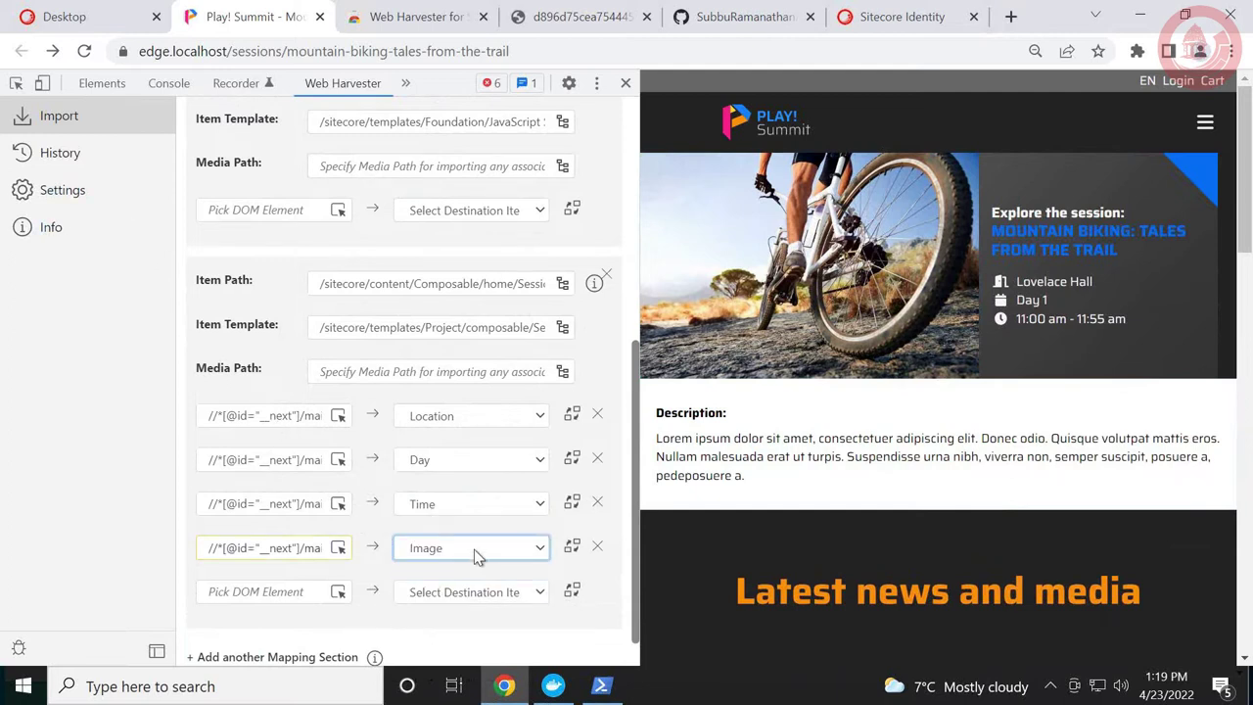
{"action": "left_click", "coordinate": [329, 551]}
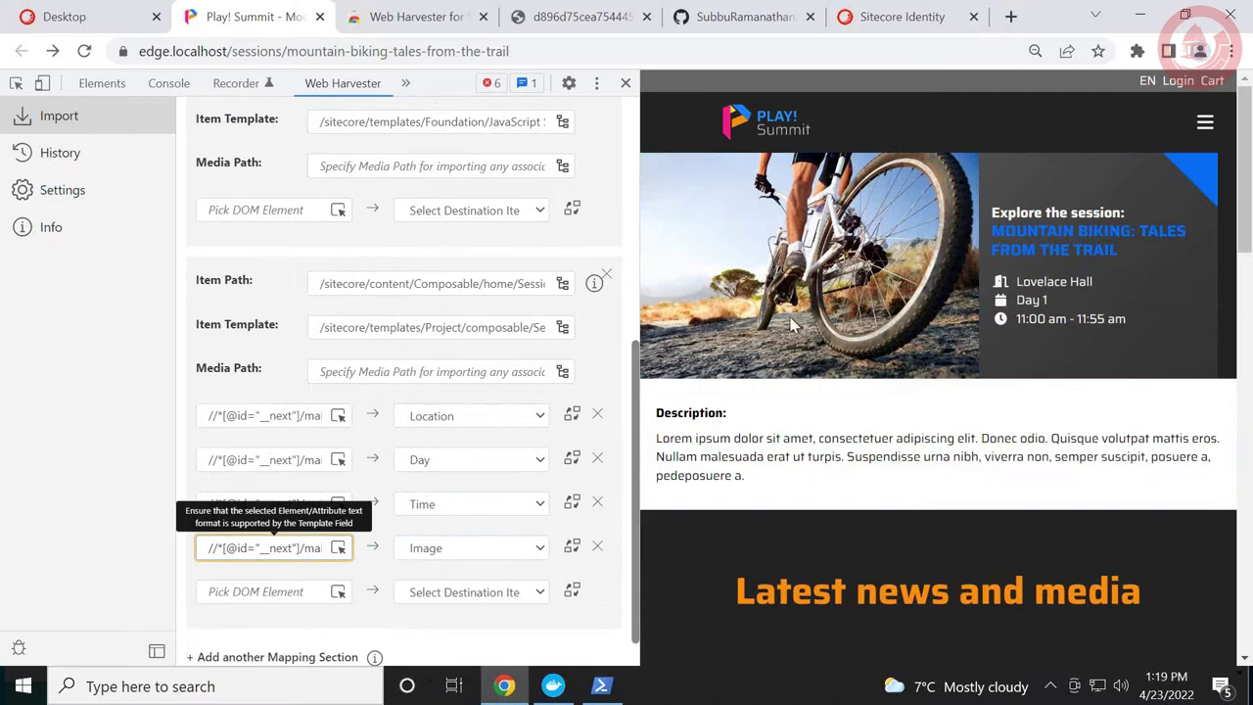
{"action": "triple_click", "coordinate": [348, 537]}
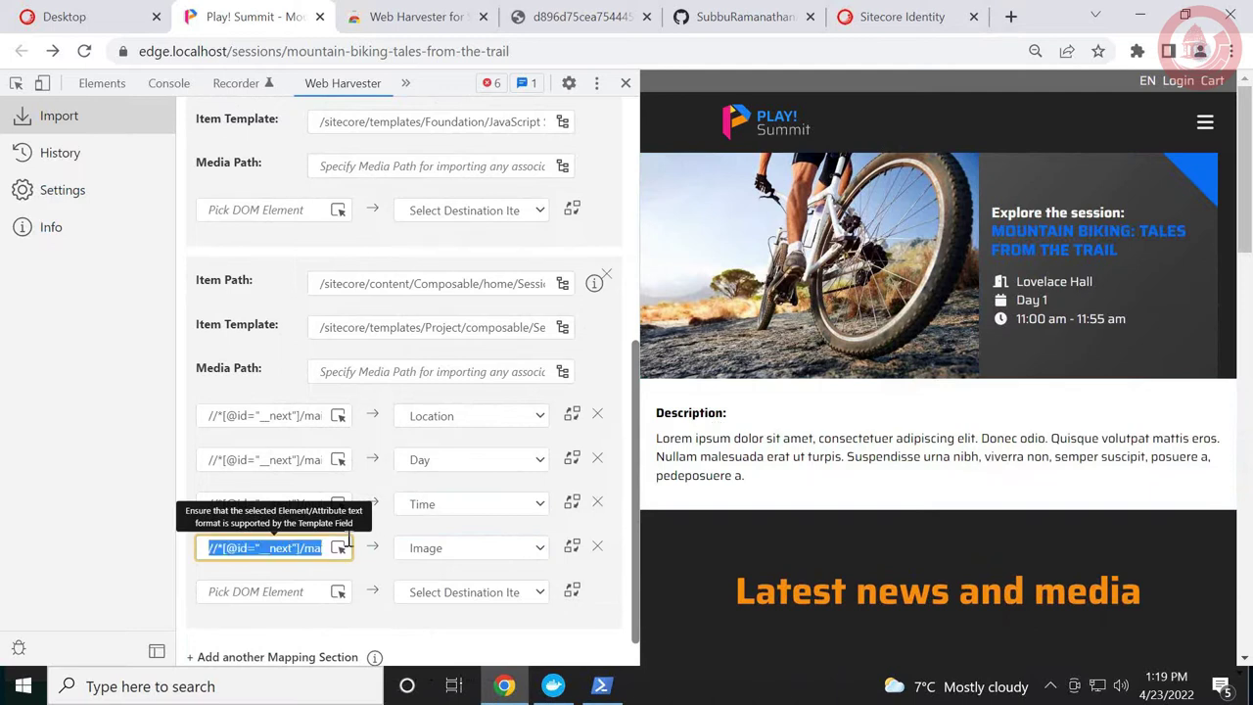
{"action": "left_click", "coordinate": [277, 552]}
{"action": "triple_click", "coordinate": [274, 551]}
{"action": "left_click", "coordinate": [102, 90]}
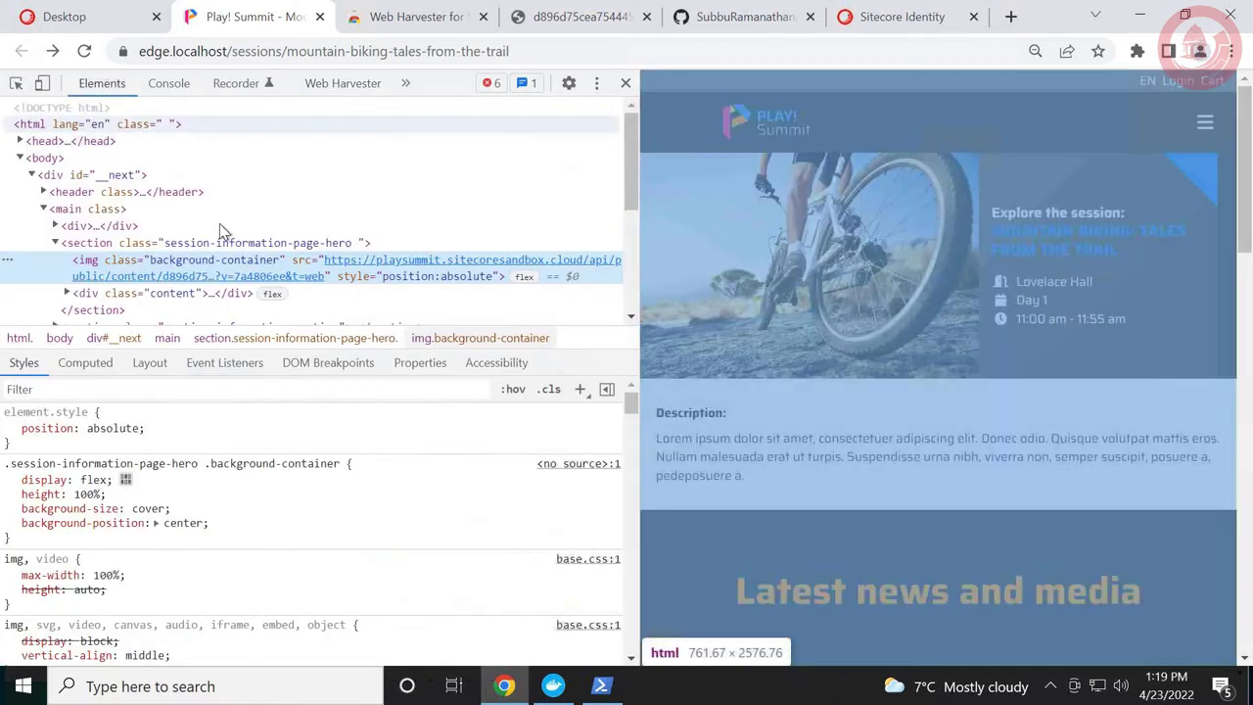
{"action": "key", "text": "ctrl+f"}
{"action": "key", "text": "ctrl+v"}
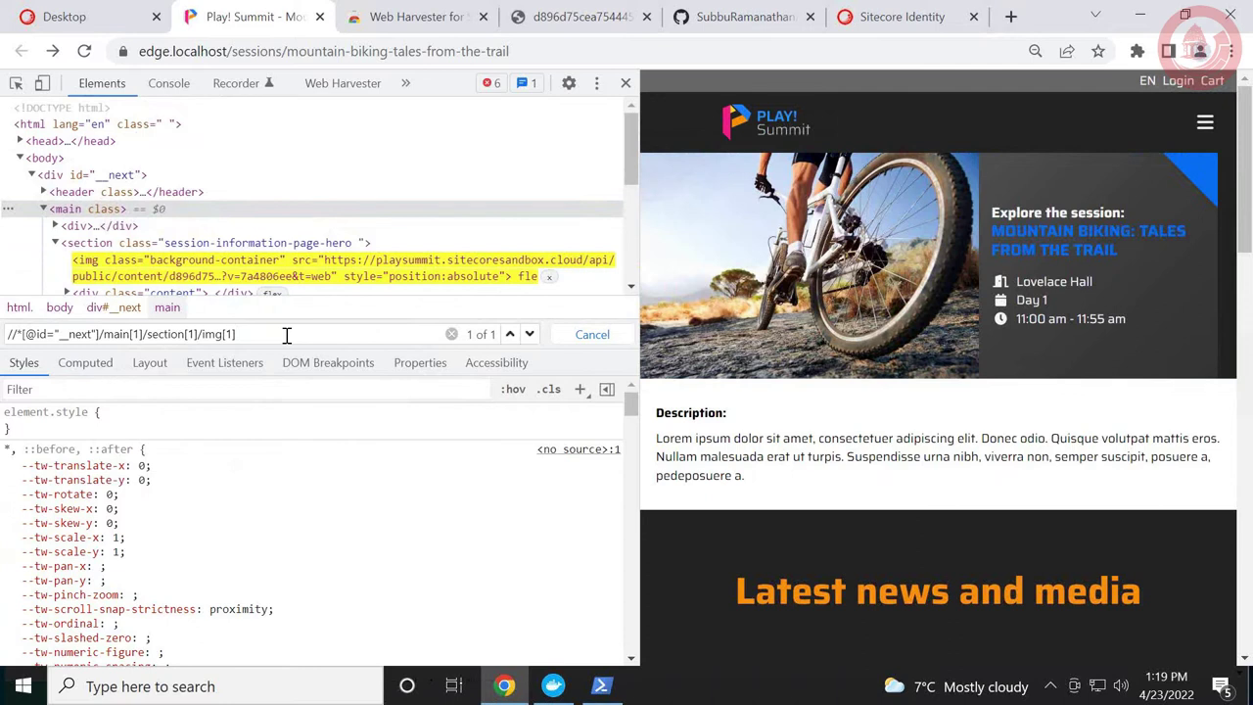
{"action": "type", "text": "/@src"}
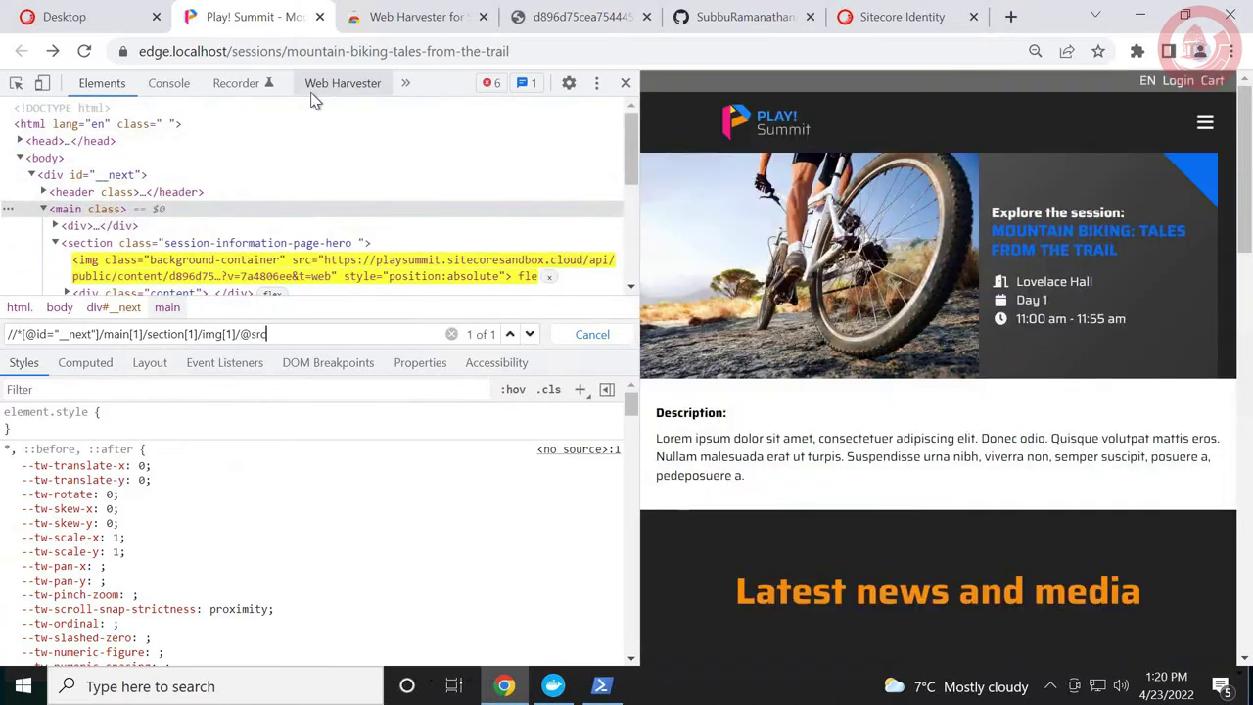
Return to Web Harvester and examine the end of the Image mapping's XPath for the image source attribute.
{"action": "left_click", "coordinate": [343, 84]}
{"action": "left_click", "coordinate": [286, 548]}
{"action": "left_click", "coordinate": [288, 548]}
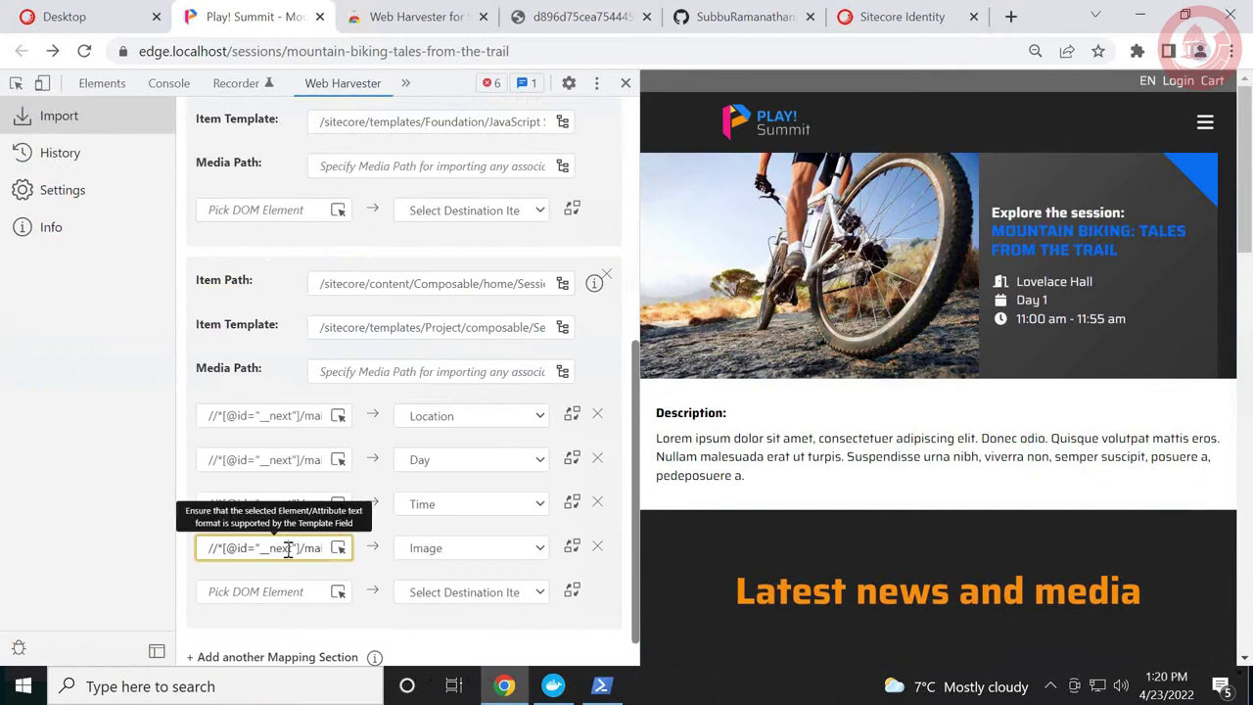
{"action": "key", "text": "Right"}
{"action": "key", "text": "Right"}
{"action": "key", "text": "Right"}
{"action": "key", "text": "Right"}
{"action": "key", "text": "Right"}
{"action": "key", "text": "Right"}
{"action": "key", "text": "Right"}
{"action": "key", "text": "Right"}
{"action": "key", "text": "Right"}
{"action": "key", "text": "Right"}
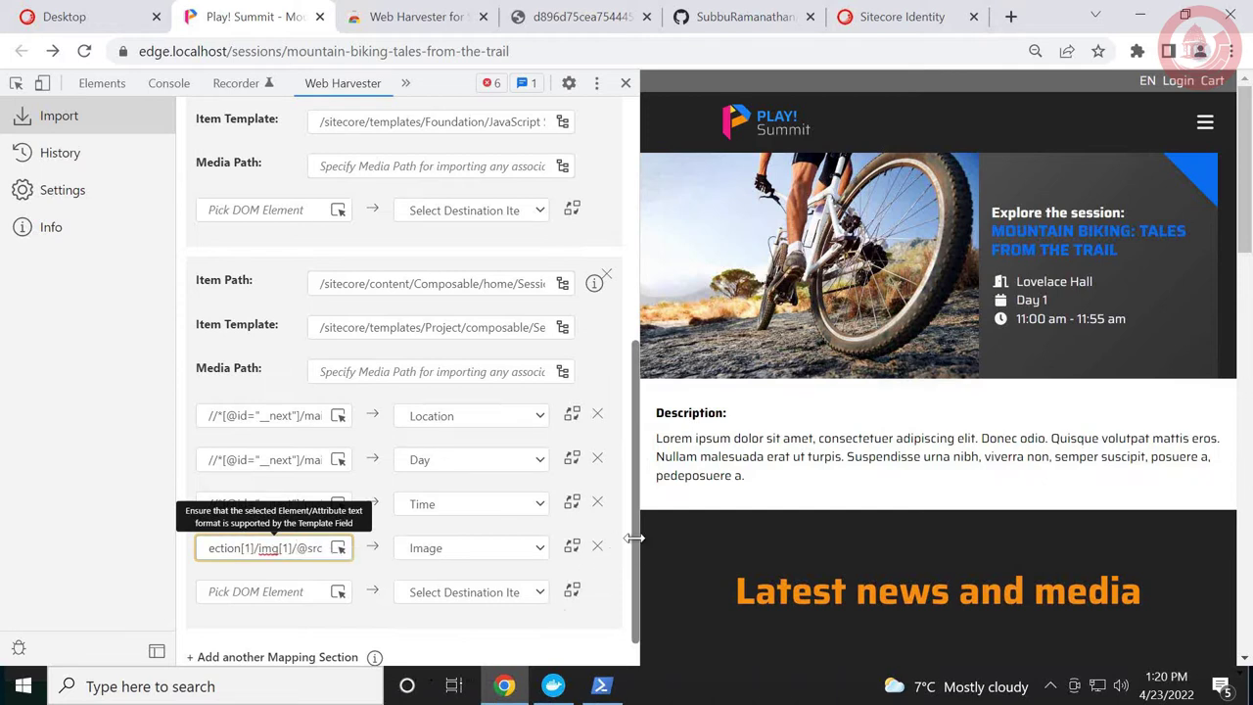
Add another mapping section below the Info section.
{"action": "scroll", "coordinate": [635, 554], "scroll_direction": "down", "scroll_amount": 2}
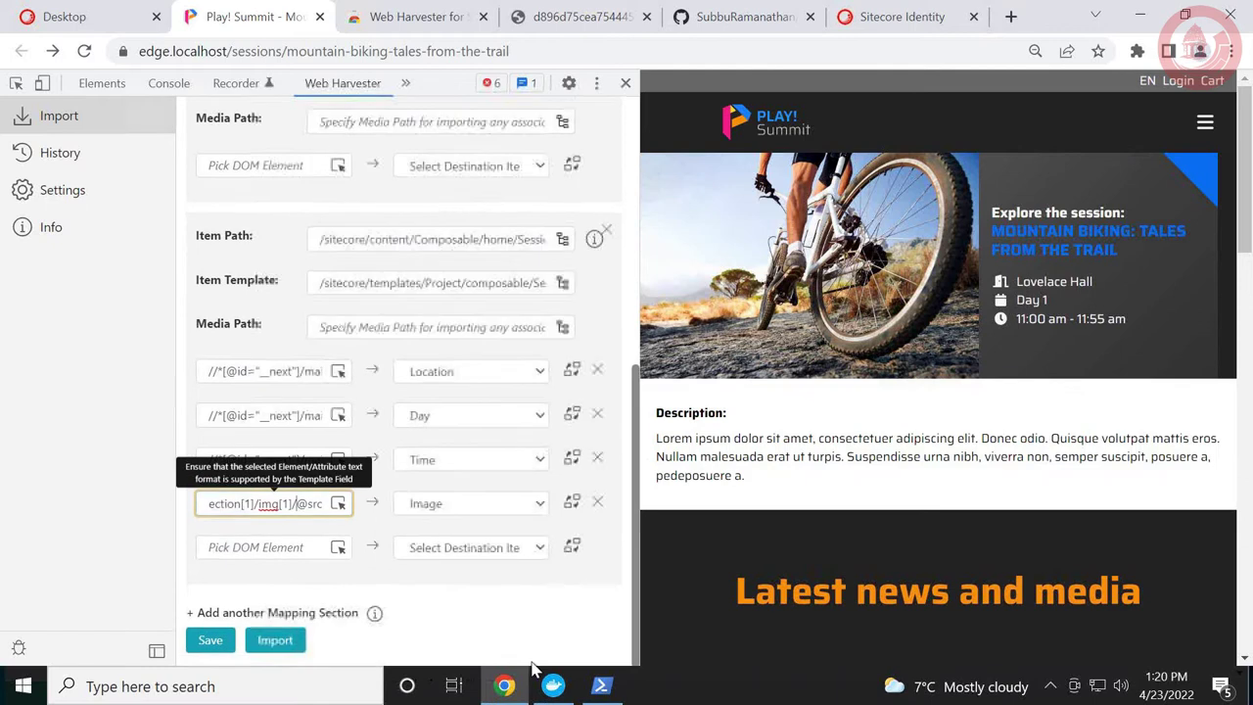
{"action": "left_click", "coordinate": [340, 615]}
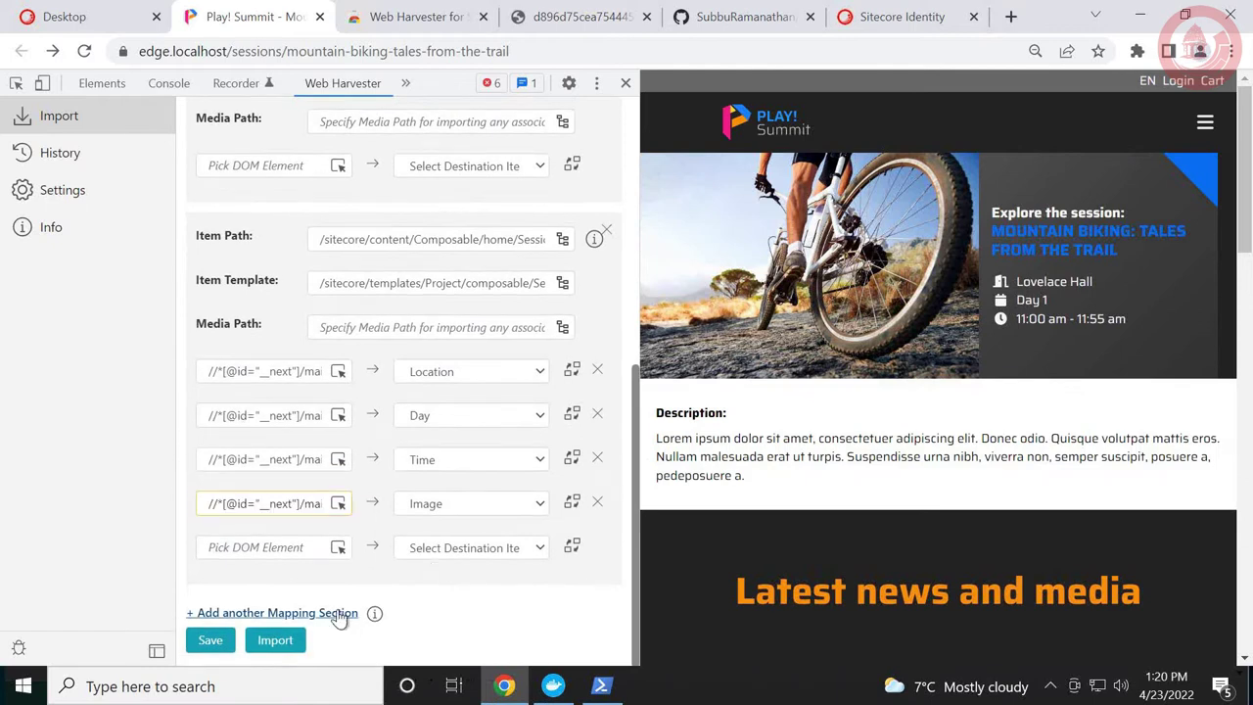
Examine the Image field's value replacement from the (.*) pattern to the image mediaid markup, and close it without confirming.
{"action": "left_click", "coordinate": [572, 505]}
{"action": "left_click", "coordinate": [514, 128]}
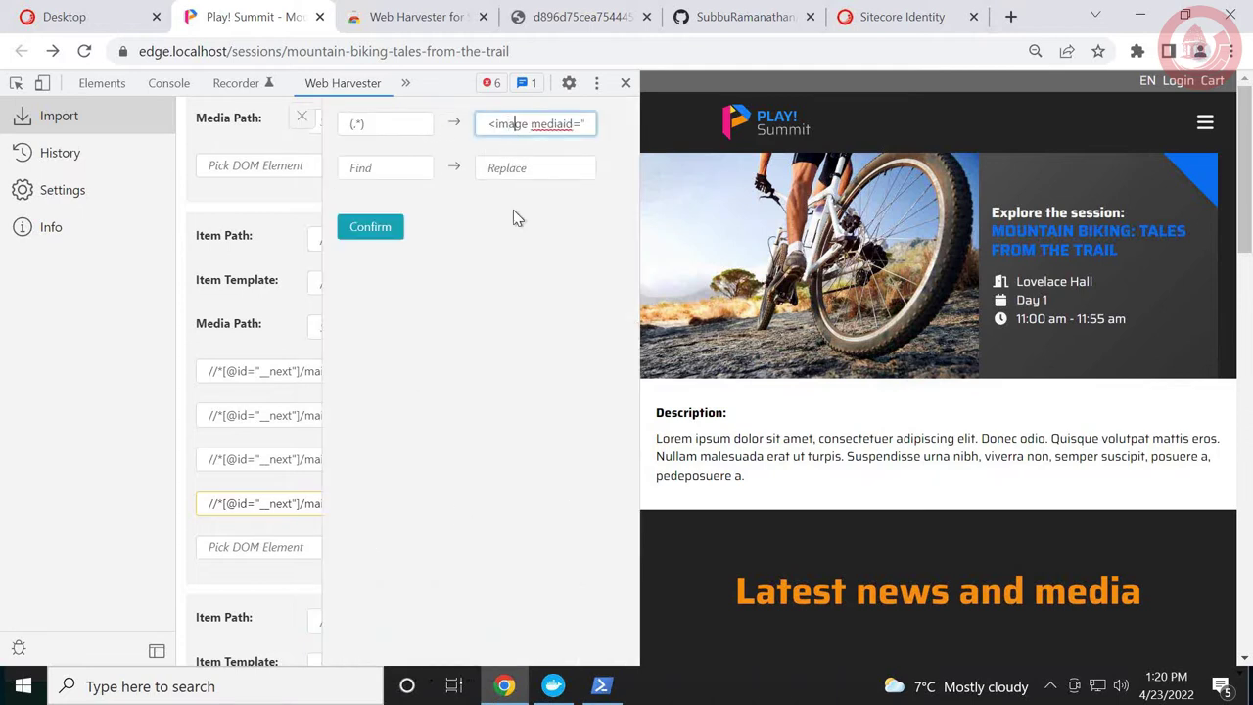
{"action": "key", "text": "Right"}
{"action": "key", "text": "Right"}
{"action": "key", "text": "Right"}
{"action": "key", "text": "Right"}
{"action": "key", "text": "Right"}
{"action": "key", "text": "Right"}
{"action": "key", "text": "Right"}
{"action": "key", "text": "Right"}
{"action": "key", "text": "Right"}
{"action": "type", "text": "$uploa"}
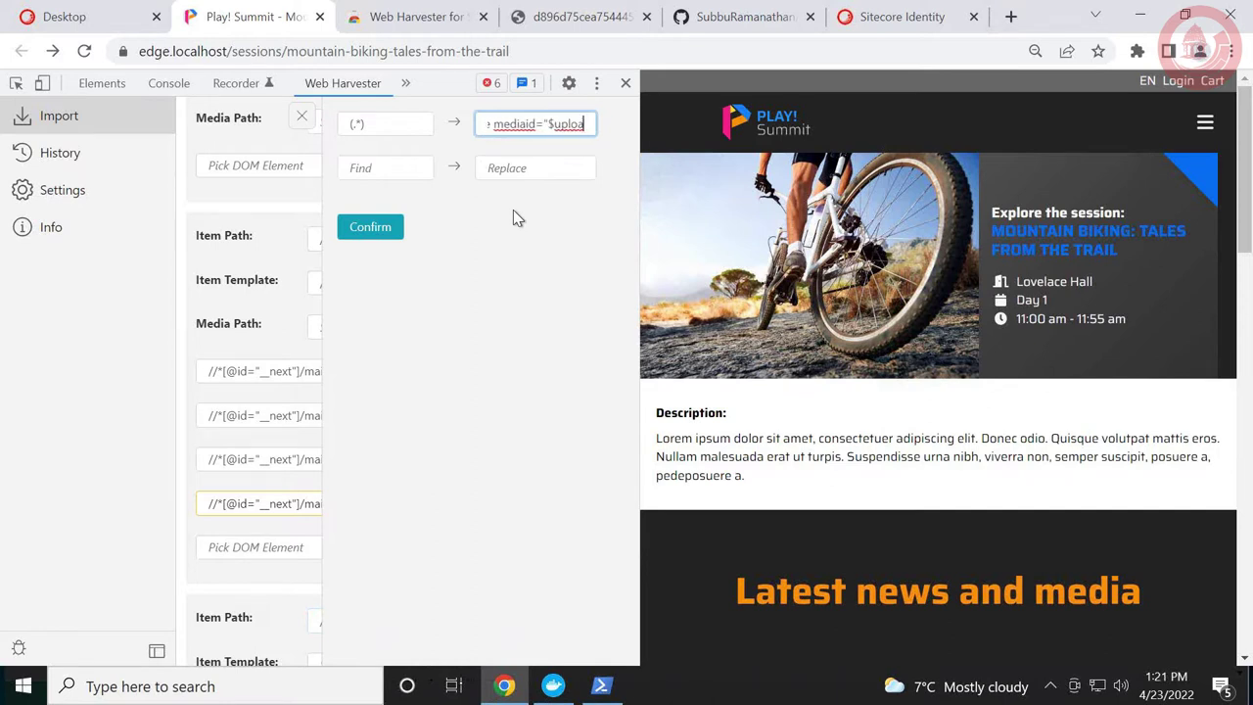
{"action": "type", "text": "dedMediaId\" alt=\""}
{"action": "type", "text": "$uploaded"}
{"action": "type", "text": "MediaName\""}
{"action": "type", "text": " />"}
{"action": "left_click", "coordinate": [383, 127]}
{"action": "double_click", "coordinate": [364, 124]}
{"action": "left_click", "coordinate": [537, 124]}
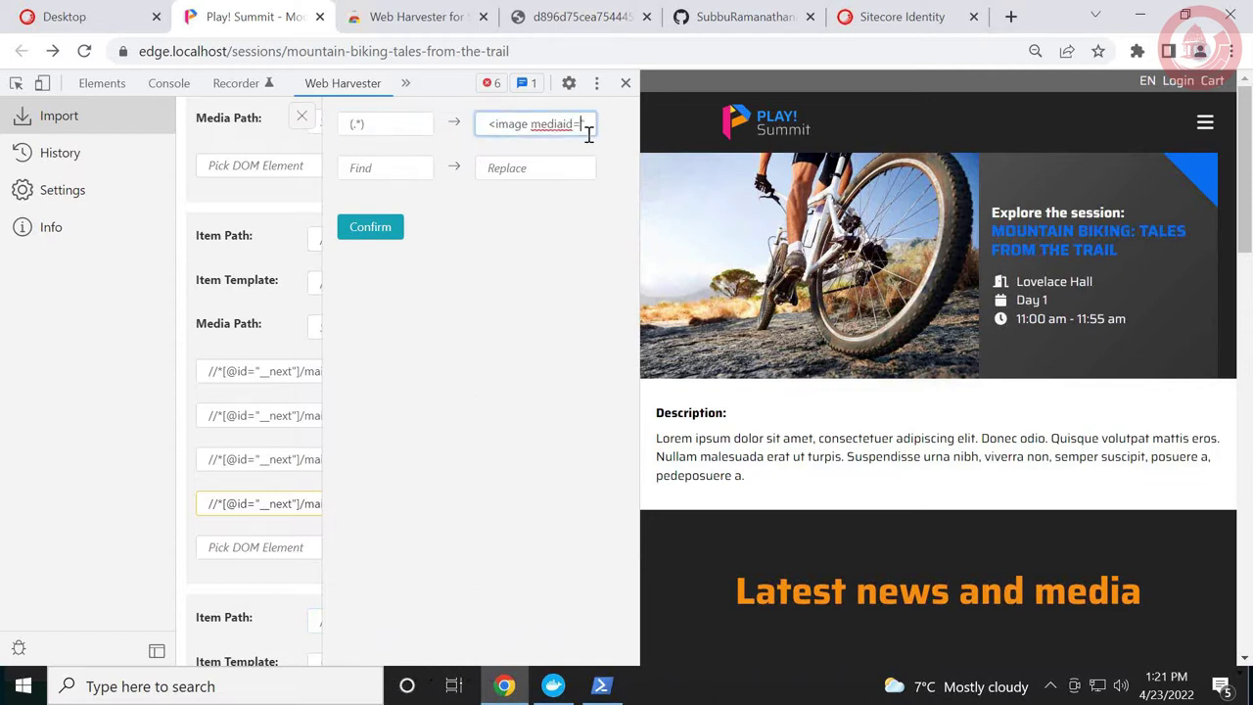
{"action": "left_click", "coordinate": [302, 121]}
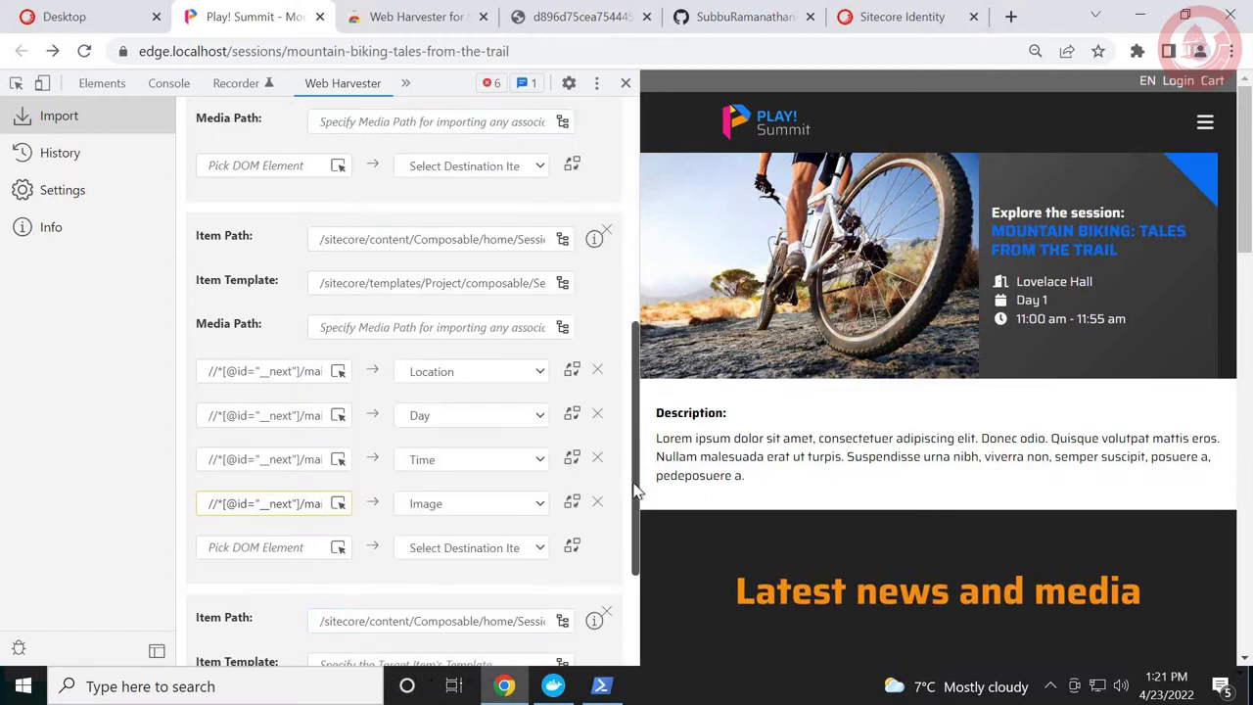
Set the new mapping section's item path to end in $name/Page Components/Summary.
{"action": "scroll", "coordinate": [626, 519], "scroll_direction": "down", "scroll_amount": 3}
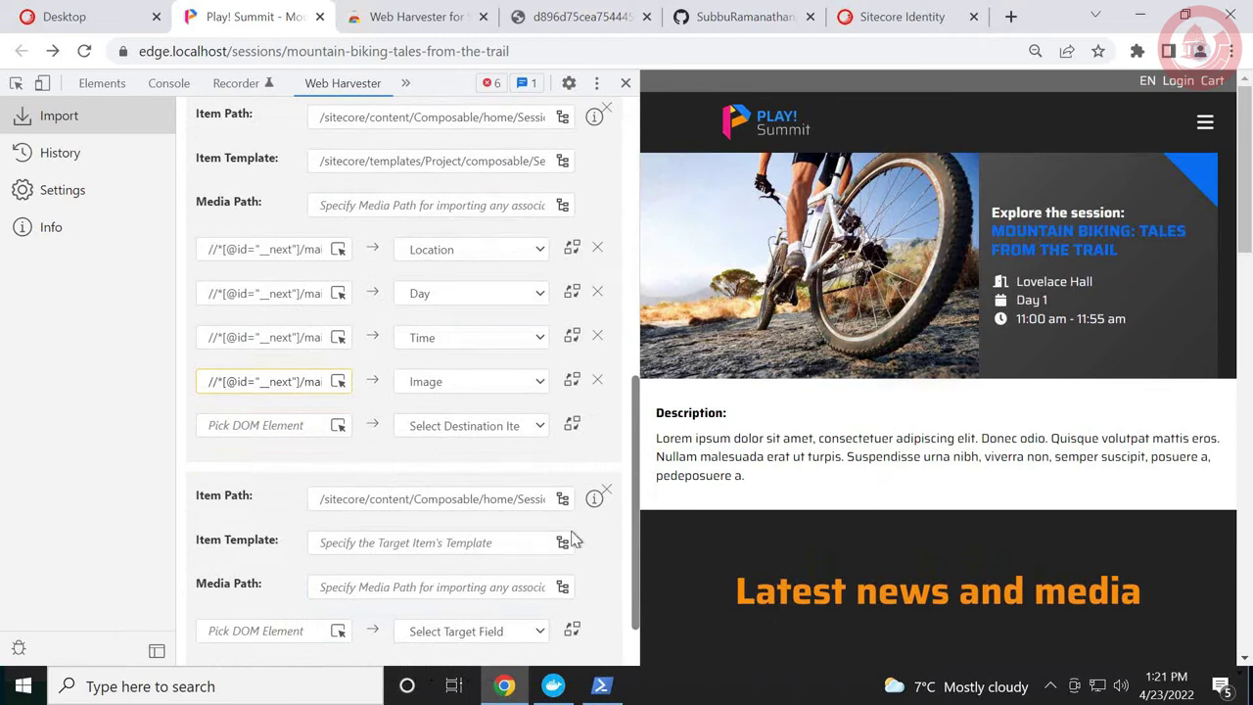
{"action": "left_click", "coordinate": [456, 500]}
{"action": "key", "text": "End"}
{"action": "key", "text": "BackSpace"}
{"action": "key", "text": "BackSpace"}
{"action": "key", "text": "BackSpace"}
{"action": "key", "text": "BackSpace"}
{"action": "type", "text": "Summary"}
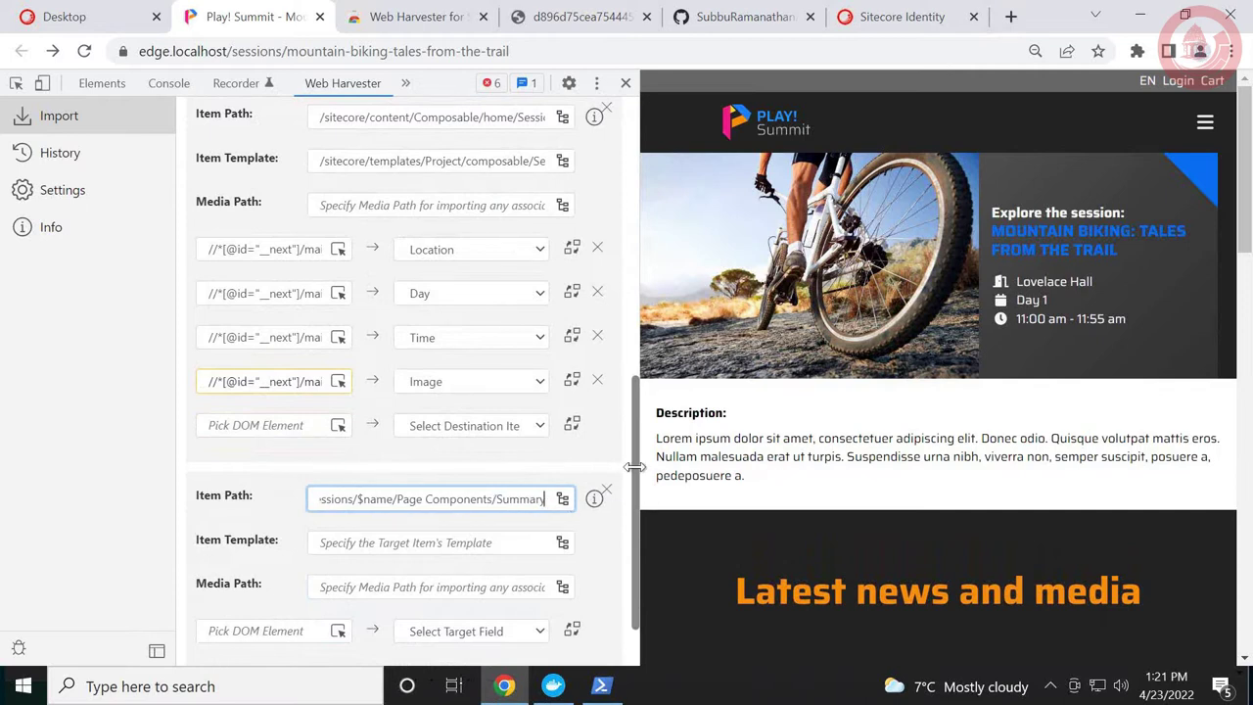
Set the Summary section's item template to Session Synopsis from the Project/composable templates.
{"action": "scroll", "coordinate": [642, 534], "scroll_direction": "down", "scroll_amount": 1}
{"action": "scroll", "coordinate": [643, 534], "scroll_direction": "down", "scroll_amount": 2}
{"action": "left_click", "coordinate": [562, 462]}
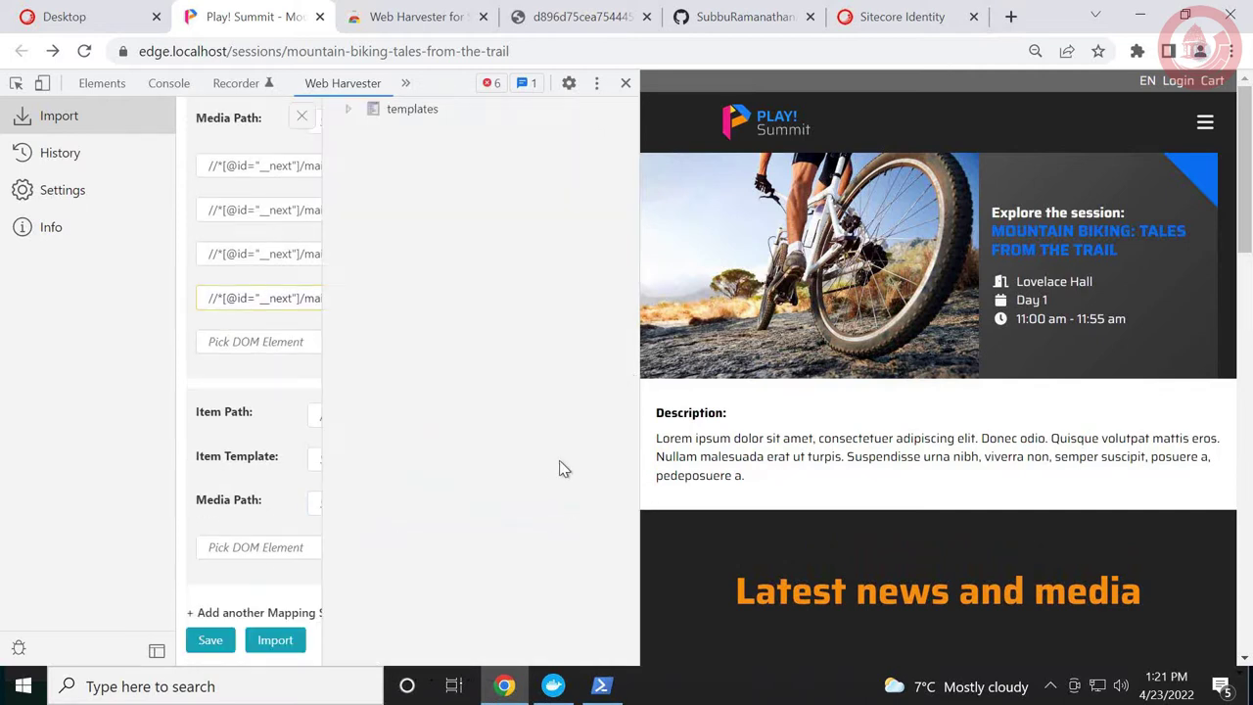
{"action": "left_click", "coordinate": [347, 108]}
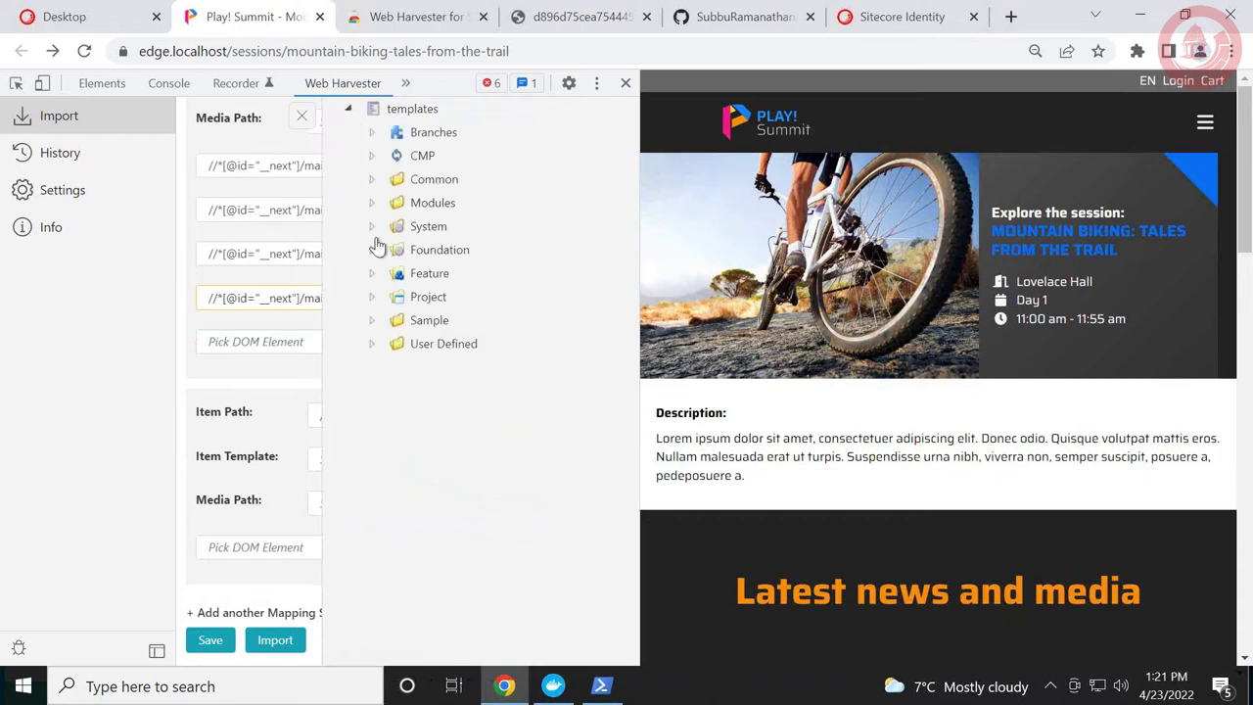
{"action": "left_click", "coordinate": [371, 297]}
{"action": "left_click", "coordinate": [396, 321]}
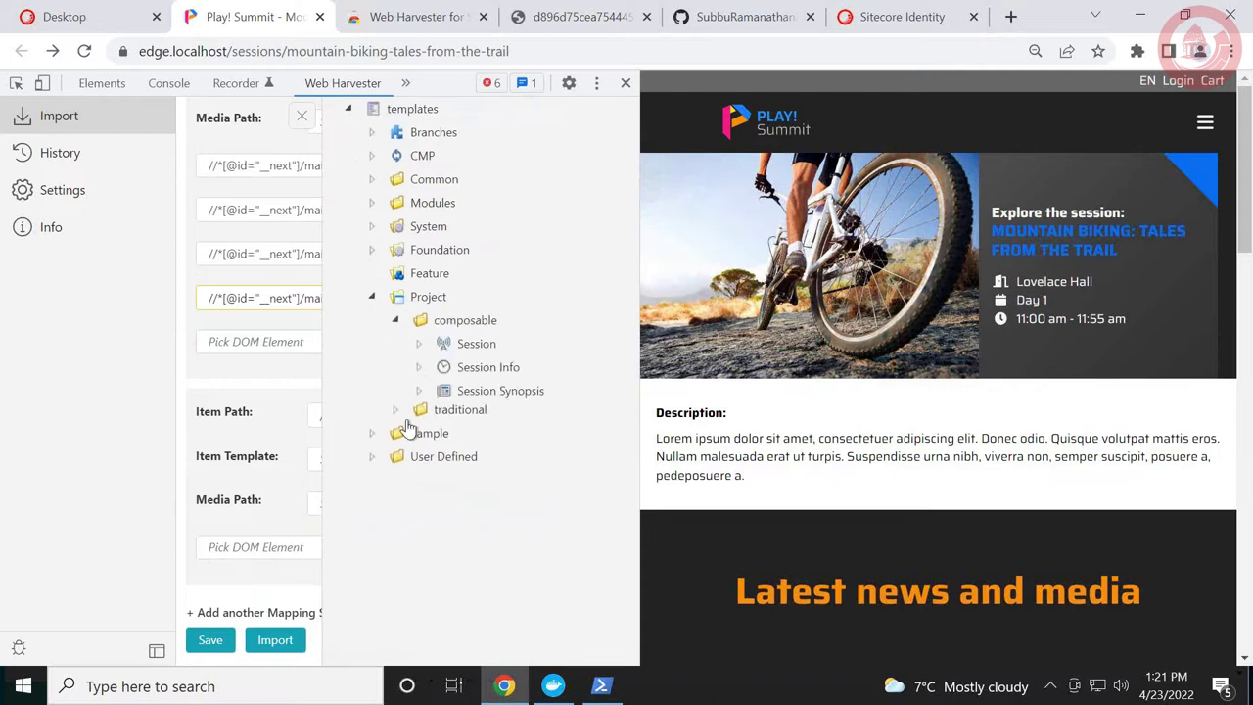
{"action": "left_click", "coordinate": [501, 391]}
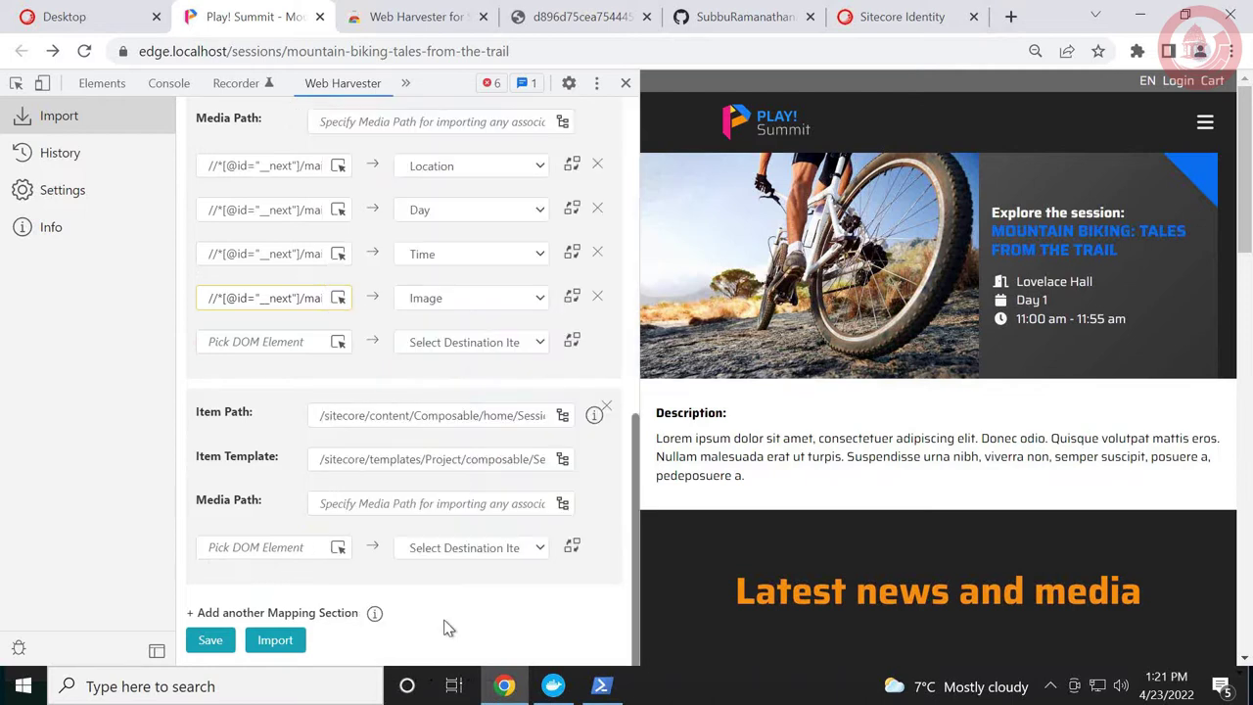
Map the paragraph under the Description heading to the Summary field.
{"action": "left_click", "coordinate": [481, 548]}
{"action": "left_click", "coordinate": [479, 568]}
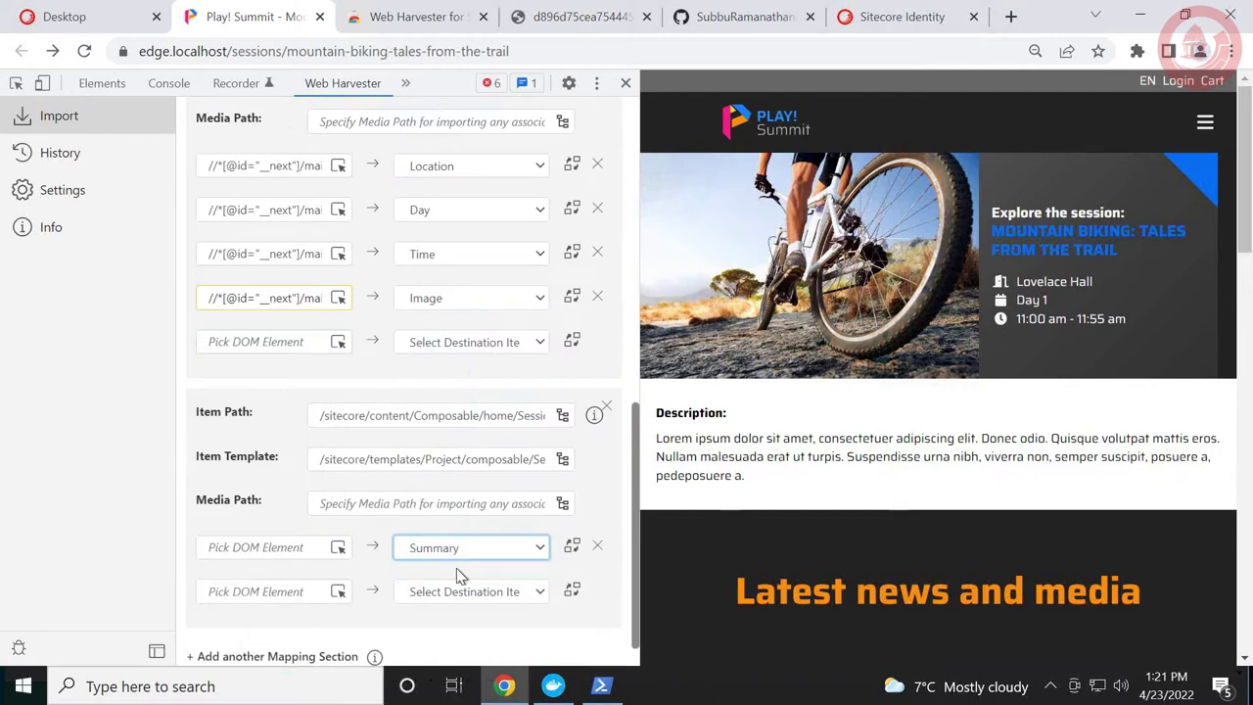
{"action": "left_click", "coordinate": [337, 547]}
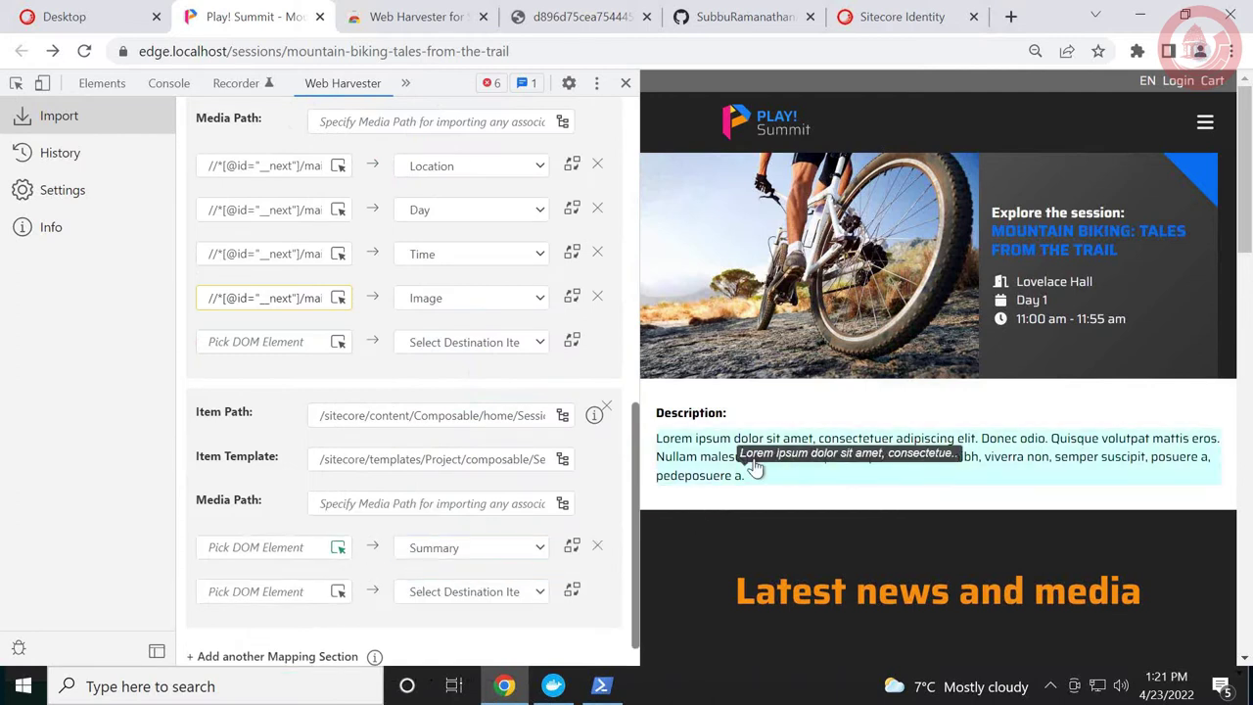
{"action": "left_click", "coordinate": [711, 475]}
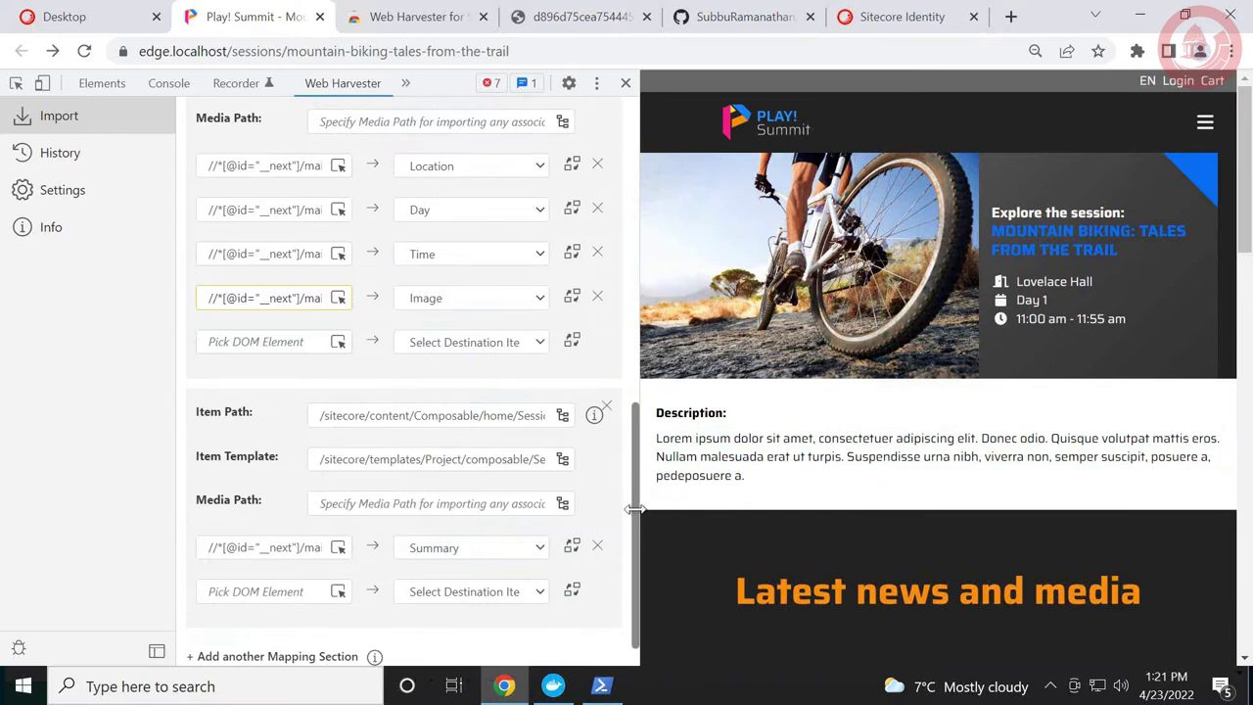
Set the Info section's media path to /sitecore/media library/composable.
{"action": "left_click_drag", "start_coordinate": [633, 514], "coordinate": [642, 428]}
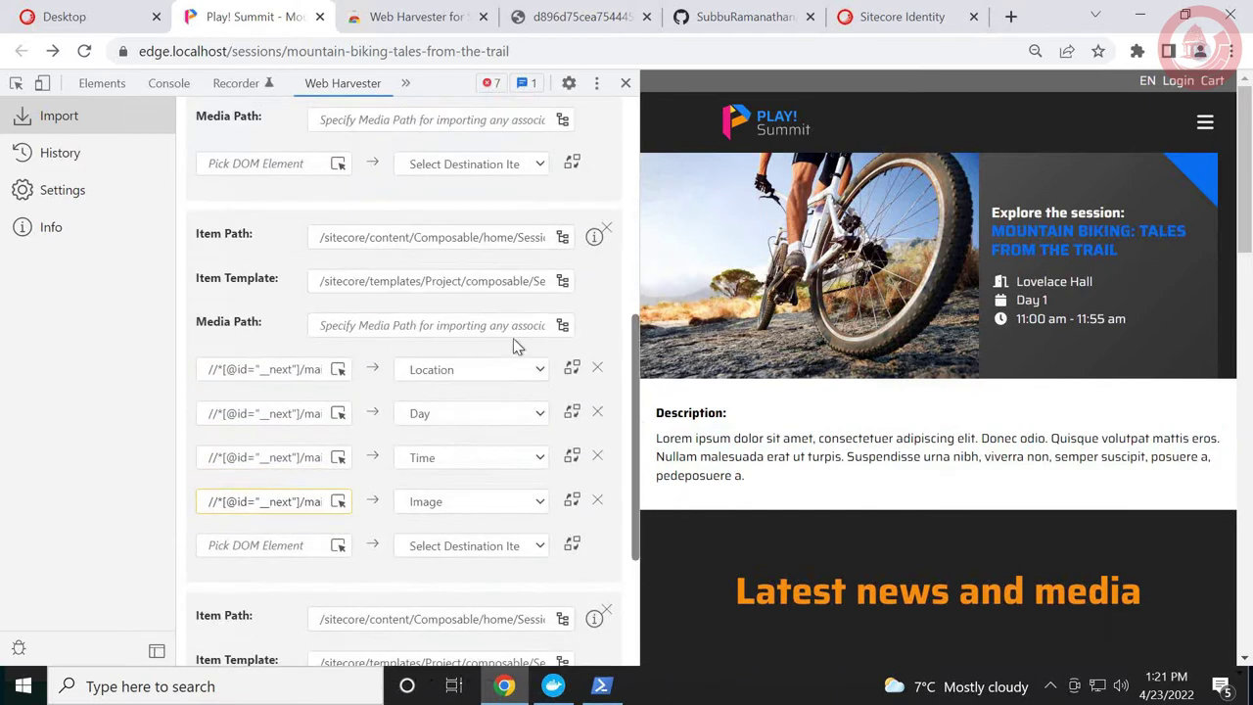
{"action": "left_click", "coordinate": [564, 327]}
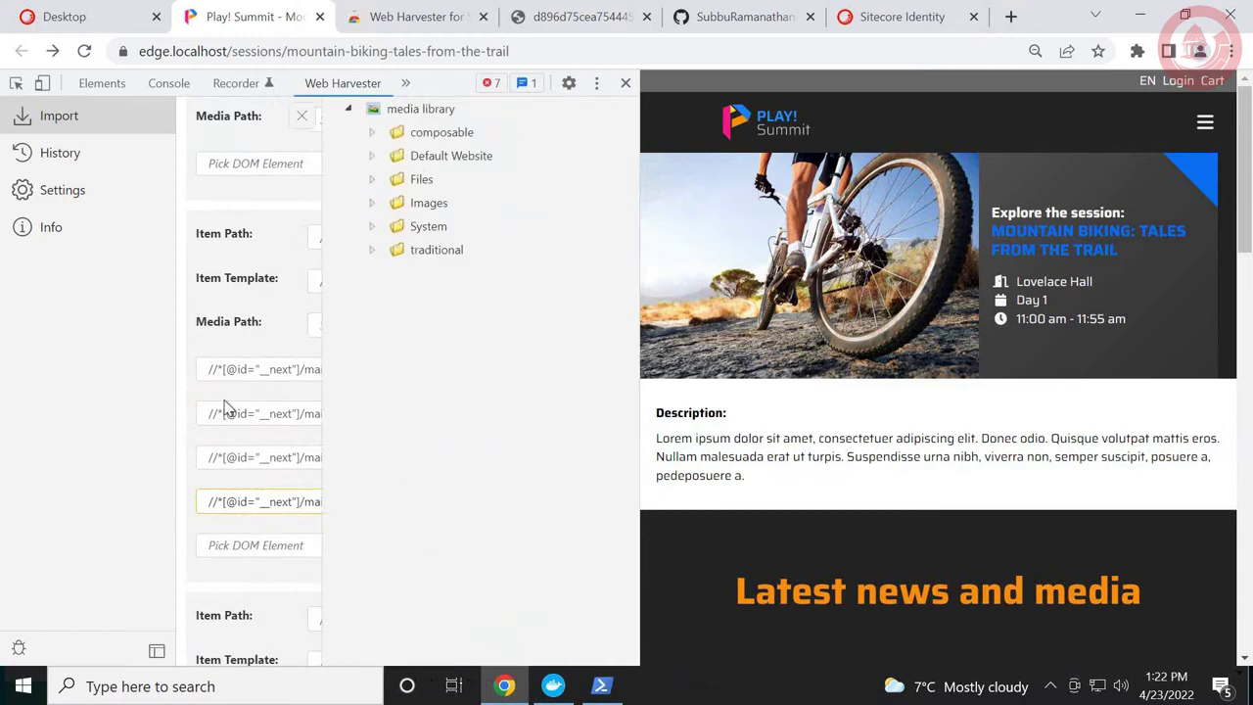
{"action": "left_click", "coordinate": [371, 203]}
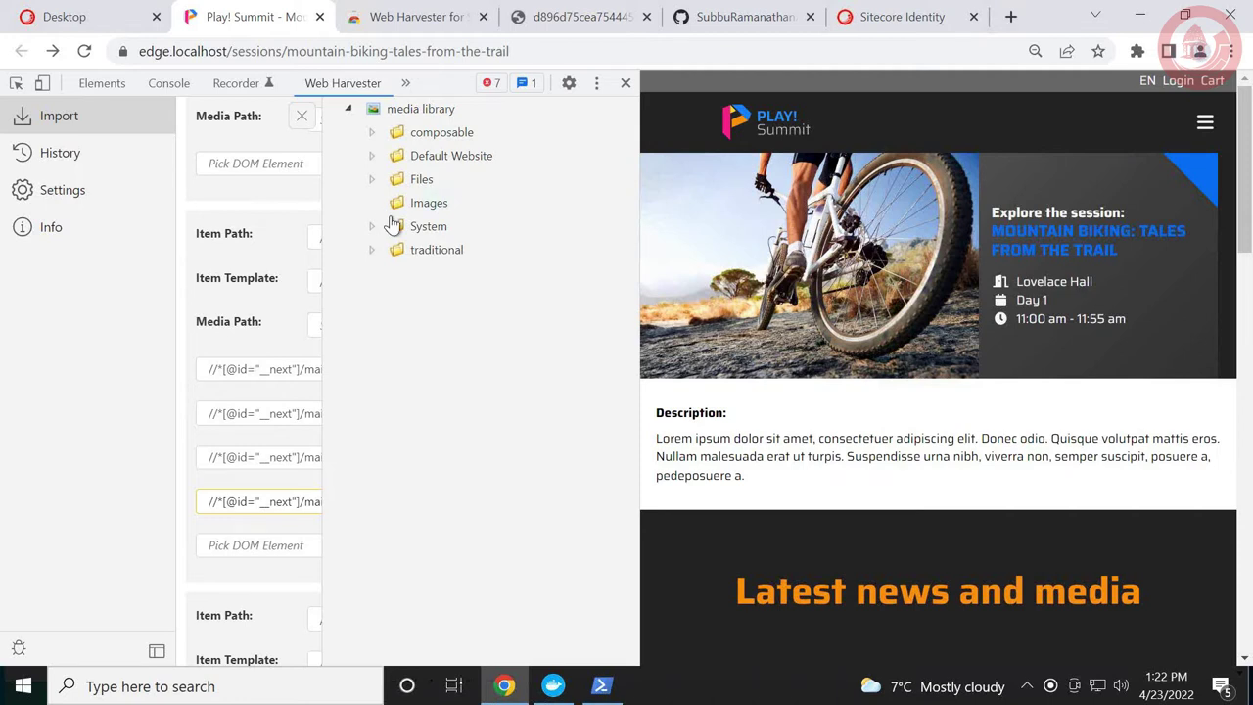
{"action": "left_click", "coordinate": [372, 133]}
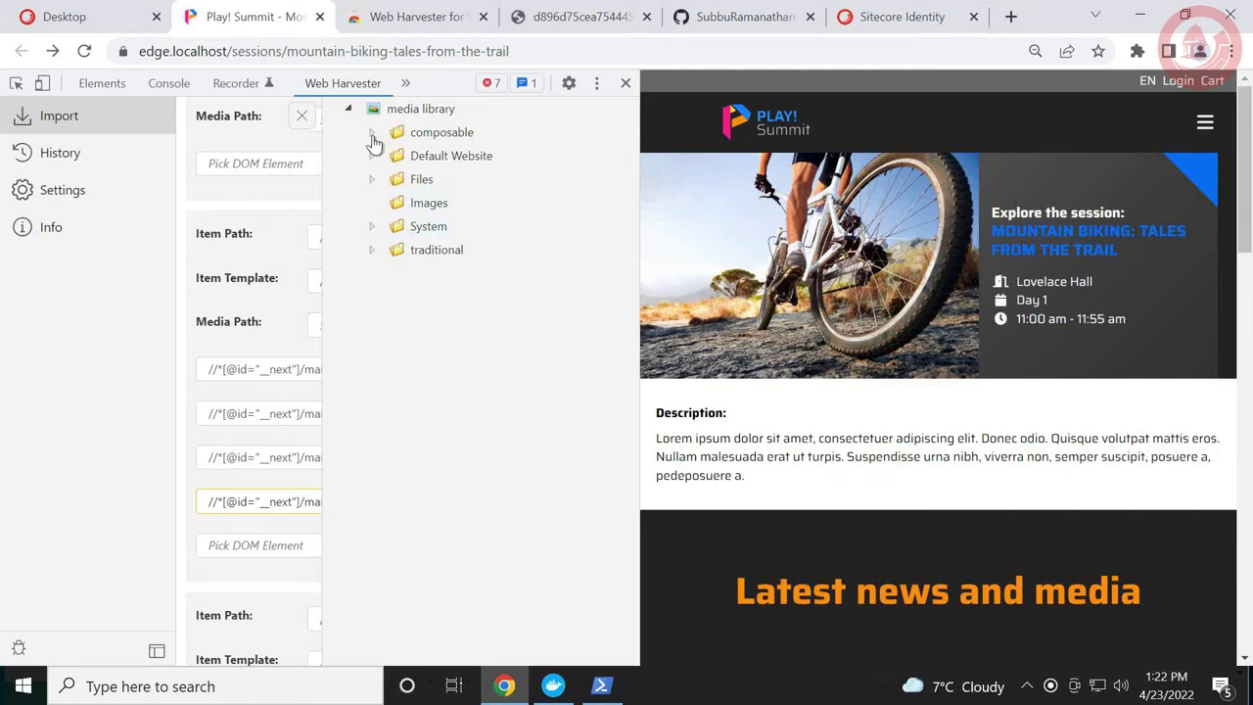
{"action": "left_click", "coordinate": [442, 137]}
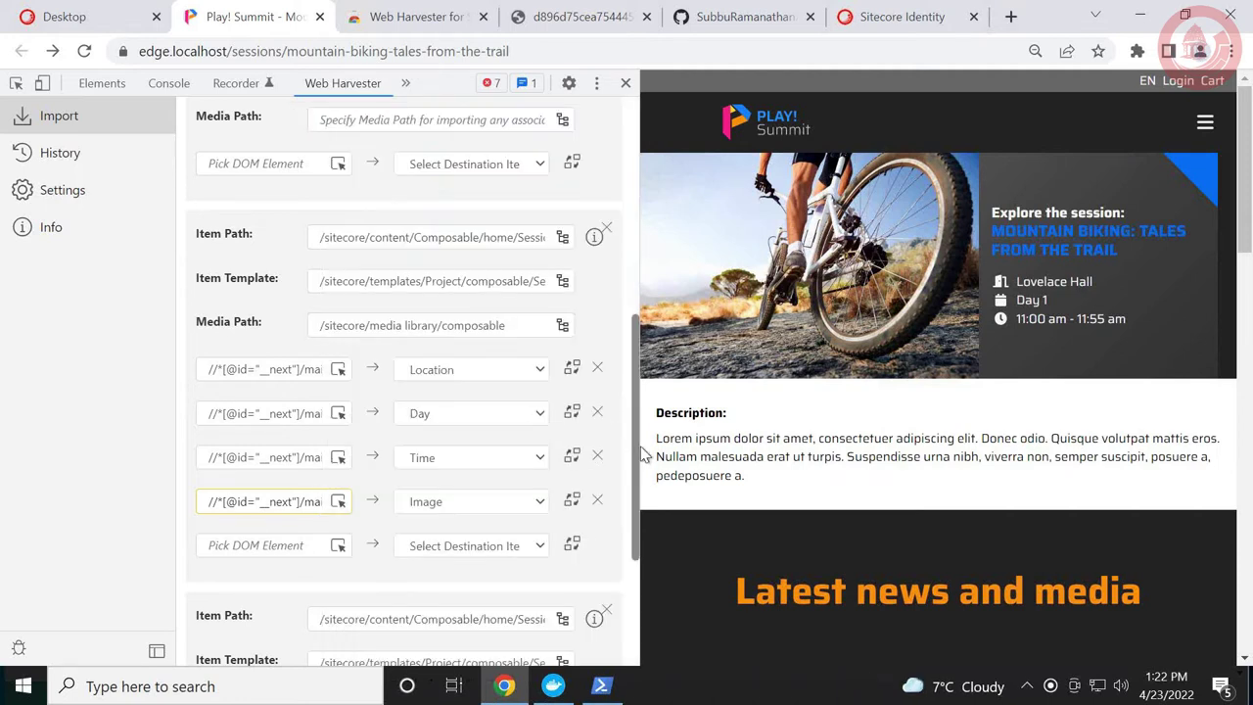
Try an extra Summary section mapping that combines several page elements' paths with ||, and remove that mapping row.
{"action": "scroll", "coordinate": [633, 432], "scroll_direction": "down", "scroll_amount": 2}
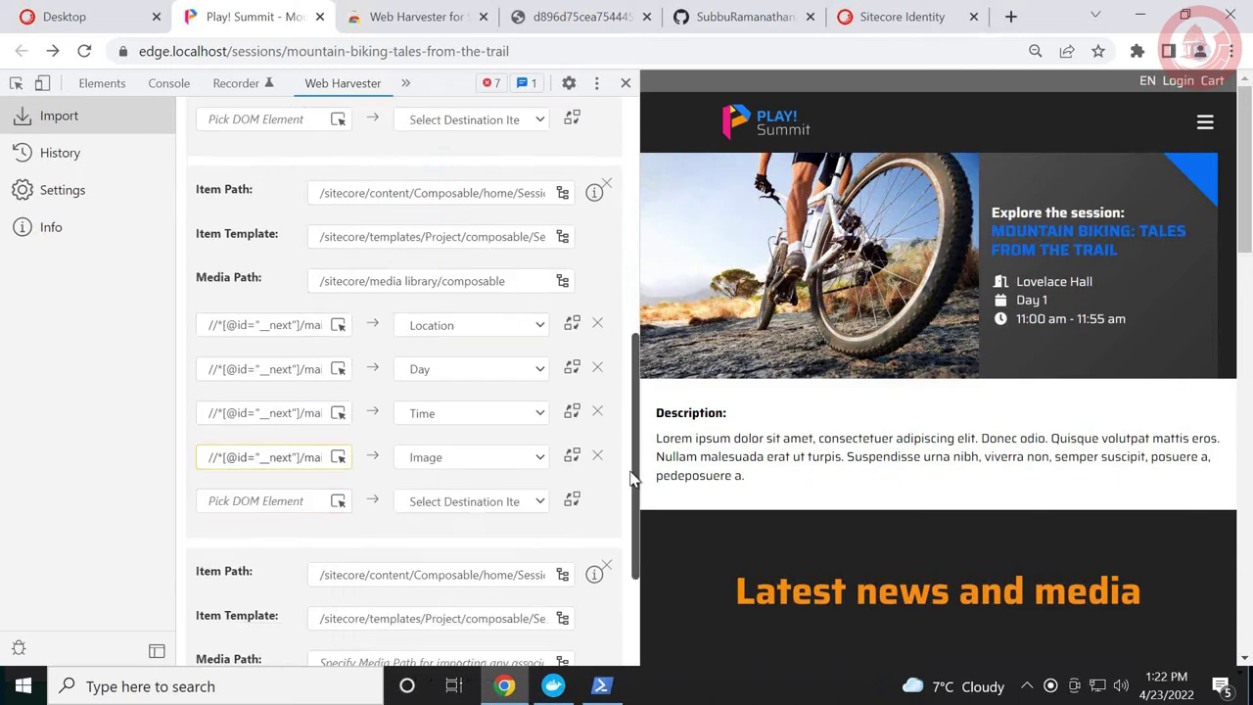
{"action": "scroll", "coordinate": [632, 387], "scroll_direction": "up", "scroll_amount": 3}
{"action": "scroll", "coordinate": [633, 382], "scroll_direction": "up", "scroll_amount": 2}
{"action": "scroll", "coordinate": [634, 441], "scroll_direction": "down", "scroll_amount": 6}
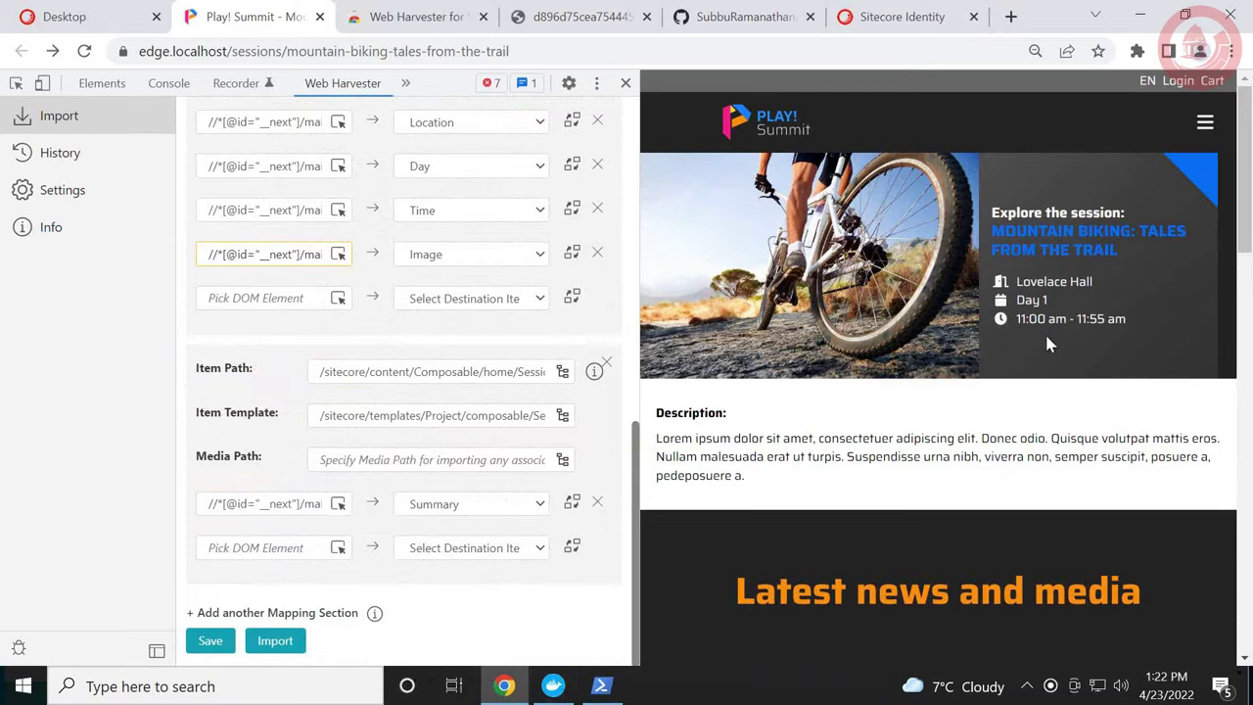
{"action": "left_click", "coordinate": [337, 548]}
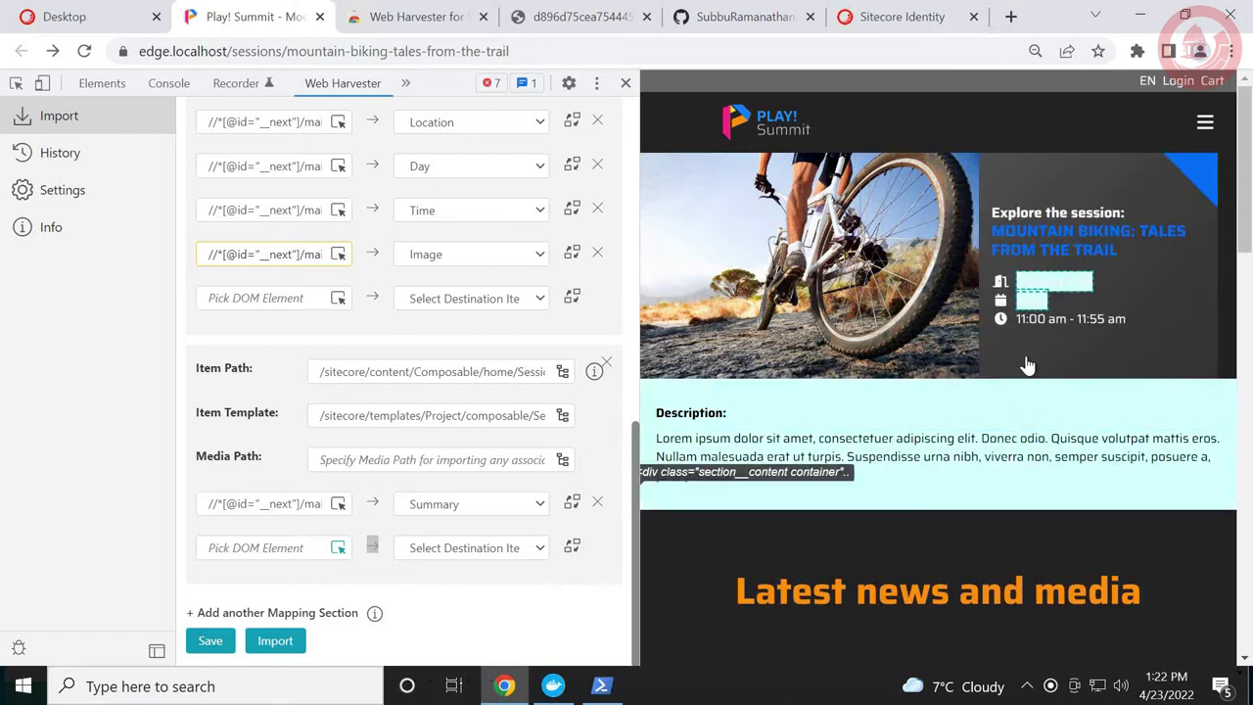
{"action": "left_click", "coordinate": [338, 548]}
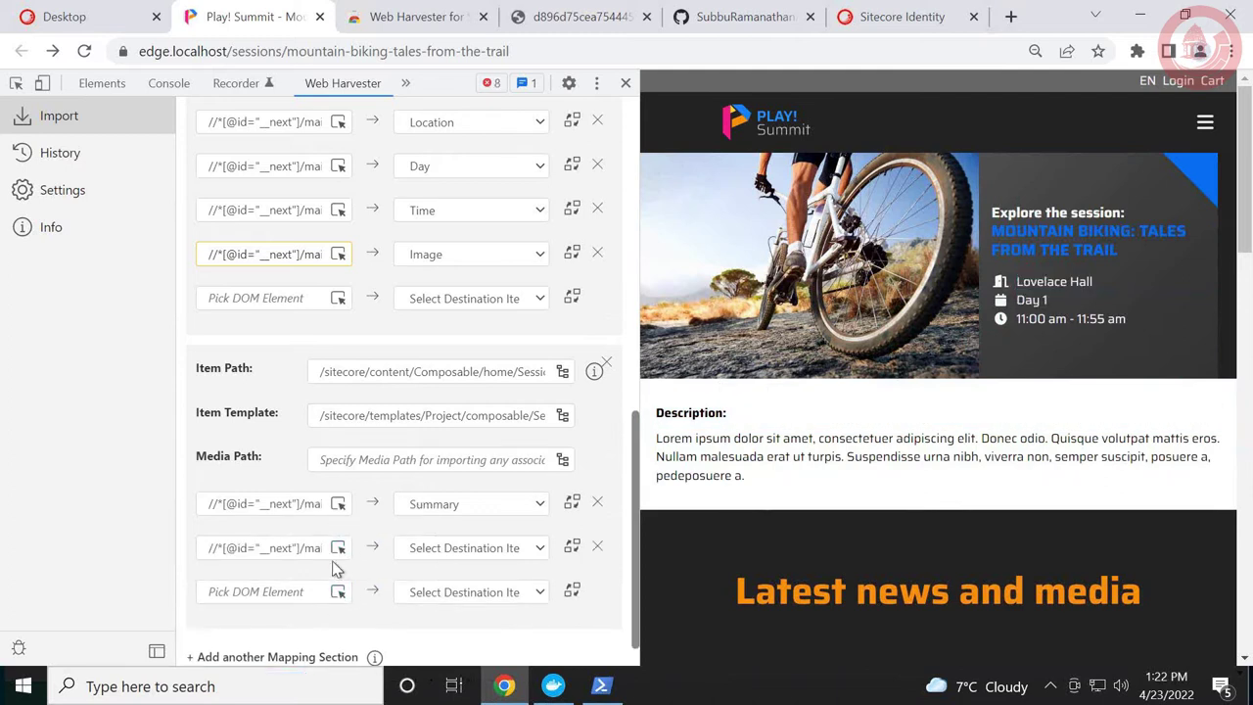
{"action": "left_click", "coordinate": [292, 548]}
{"action": "key", "text": "Right"}
{"action": "key", "text": "Right"}
{"action": "key", "text": "Right"}
{"action": "key", "text": "Right"}
{"action": "key", "text": "Right"}
{"action": "key", "text": "Right"}
{"action": "key", "text": "Right"}
{"action": "key", "text": "Right"}
{"action": "key", "text": "Right"}
{"action": "key", "text": "Right"}
{"action": "key", "text": "Right"}
{"action": "key", "text": "Right"}
{"action": "key", "text": "Right"}
{"action": "key", "text": "Right"}
{"action": "key", "text": "Right"}
{"action": "key", "text": "Right"}
{"action": "key", "text": "Right"}
{"action": "key", "text": "Right"}
{"action": "key", "text": "Right"}
{"action": "key", "text": "Right"}
{"action": "type", "text": "|| //*[@id=\"__next\""}
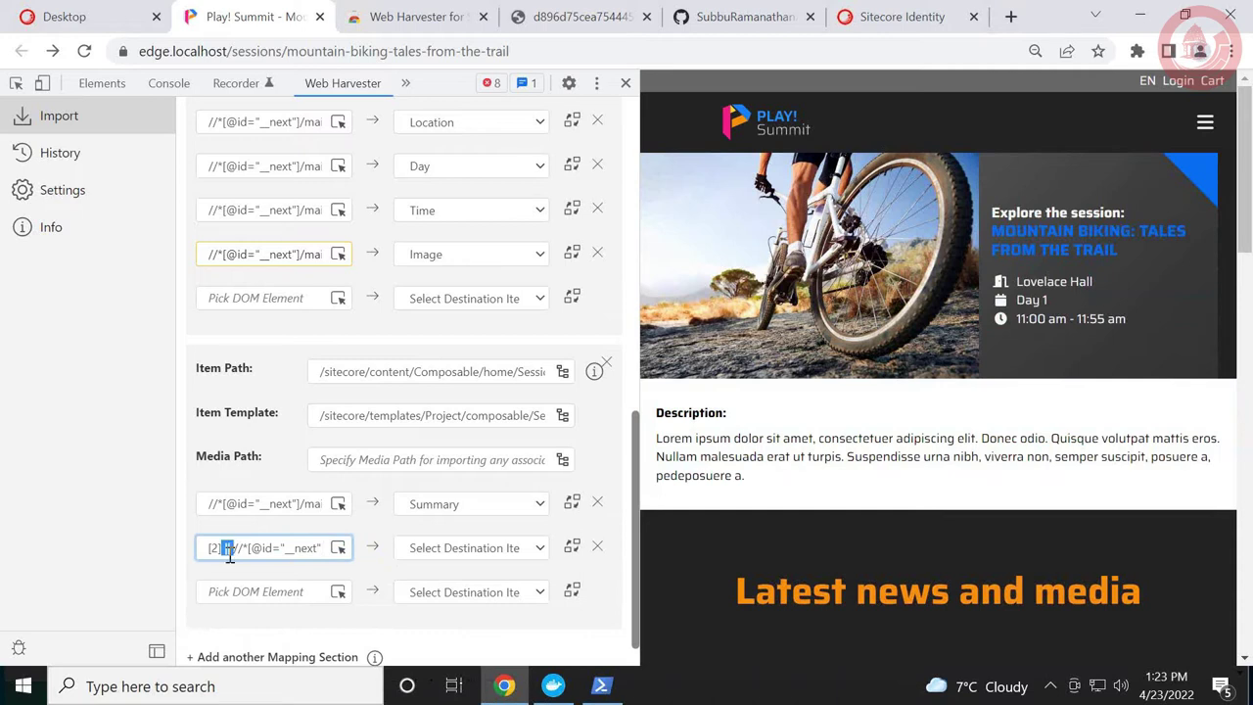
{"action": "left_click", "coordinate": [248, 551]}
{"action": "left_click", "coordinate": [597, 547]}
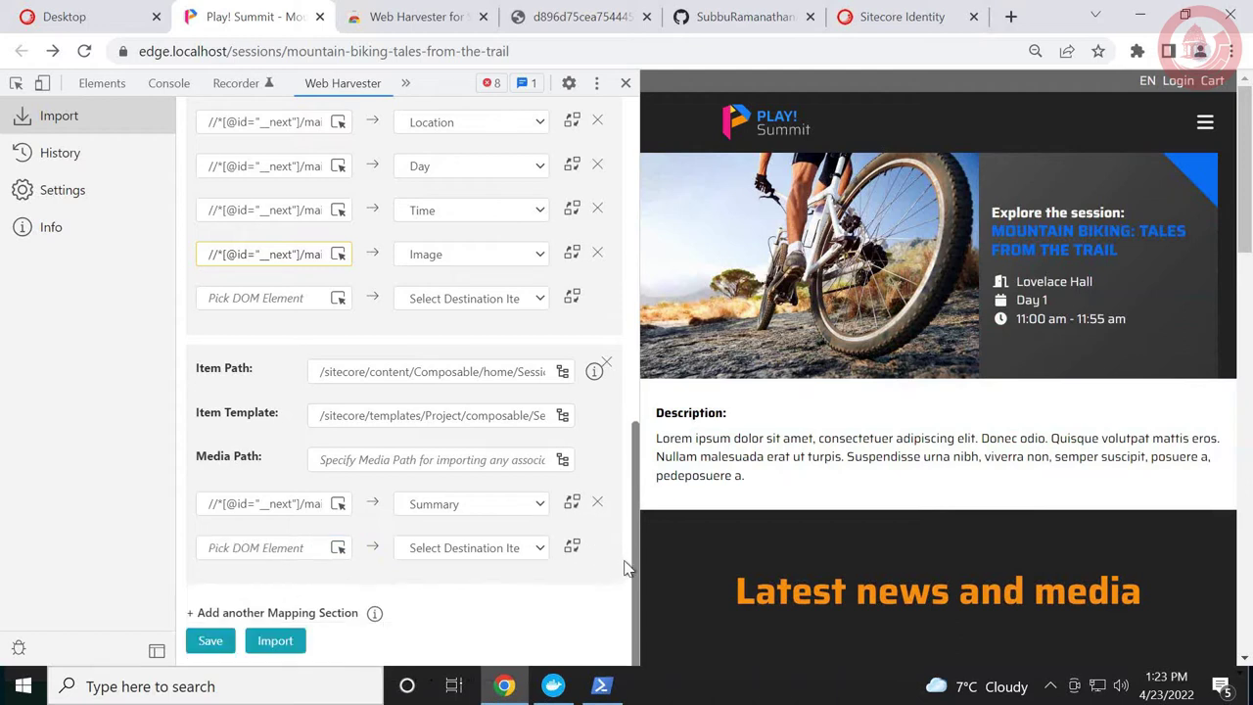
Run the import with the configured mappings and open its log.
{"action": "left_click", "coordinate": [274, 650]}
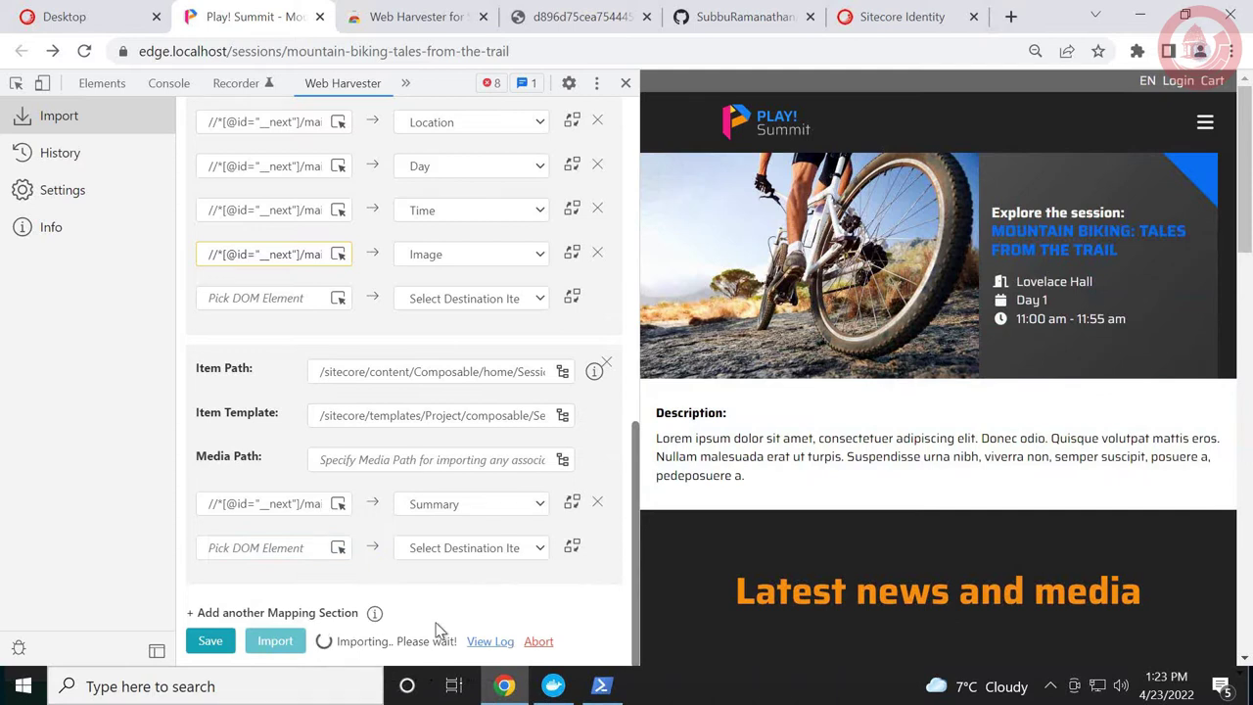
{"action": "left_click", "coordinate": [483, 646]}
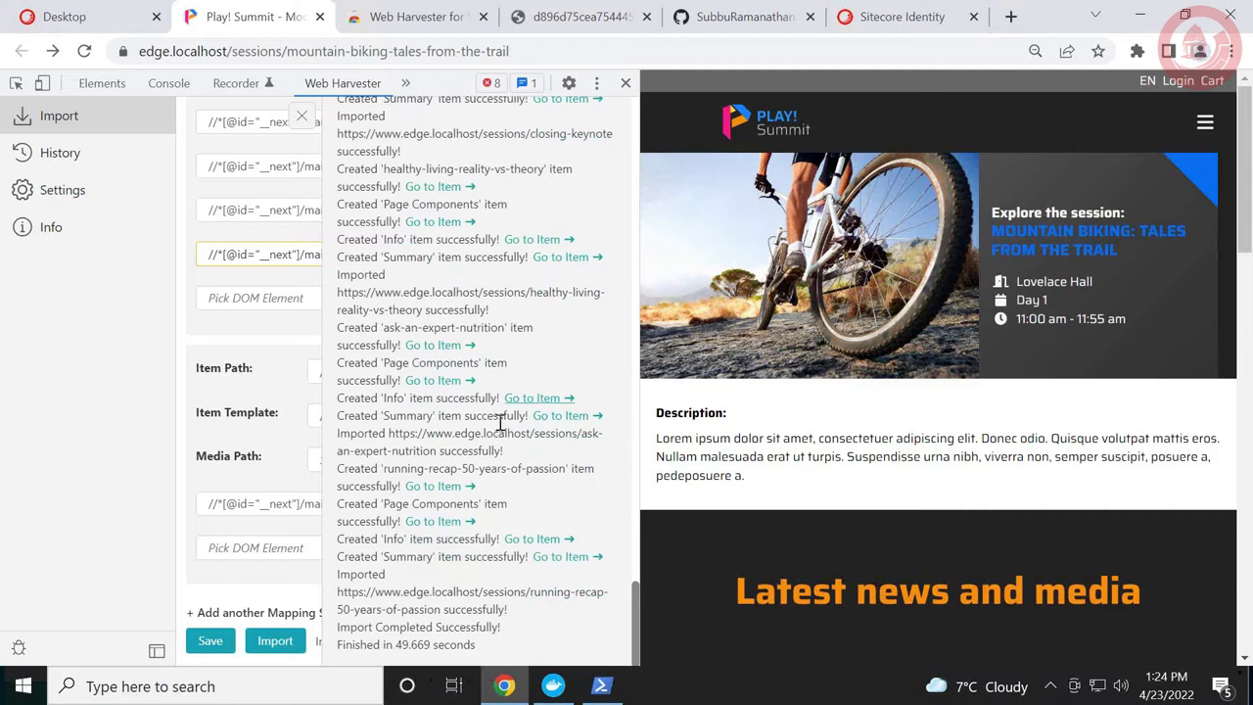
Switch to the Sitecore Content Editor, reload the Sessions children, and examine the 7-mindset-strategies-to-raise-your-game item's page title and name.
{"action": "left_click", "coordinate": [61, 17]}
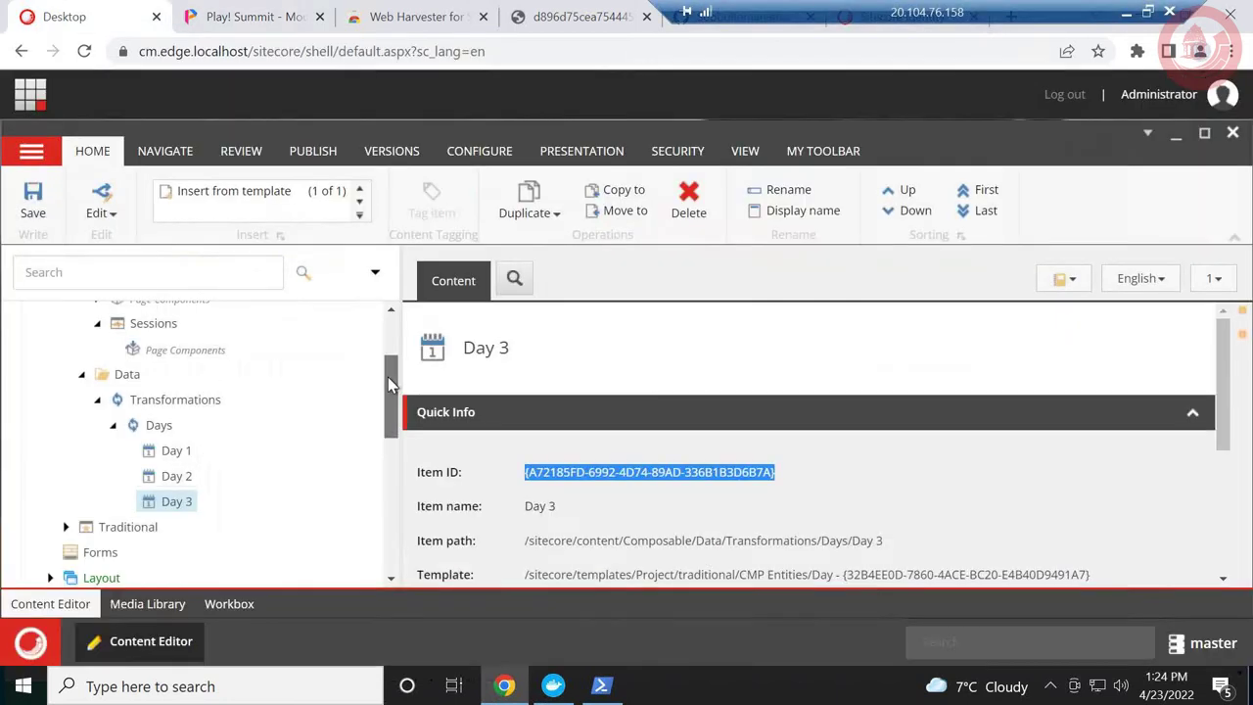
{"action": "scroll", "coordinate": [390, 392], "scroll_direction": "up", "scroll_amount": 3}
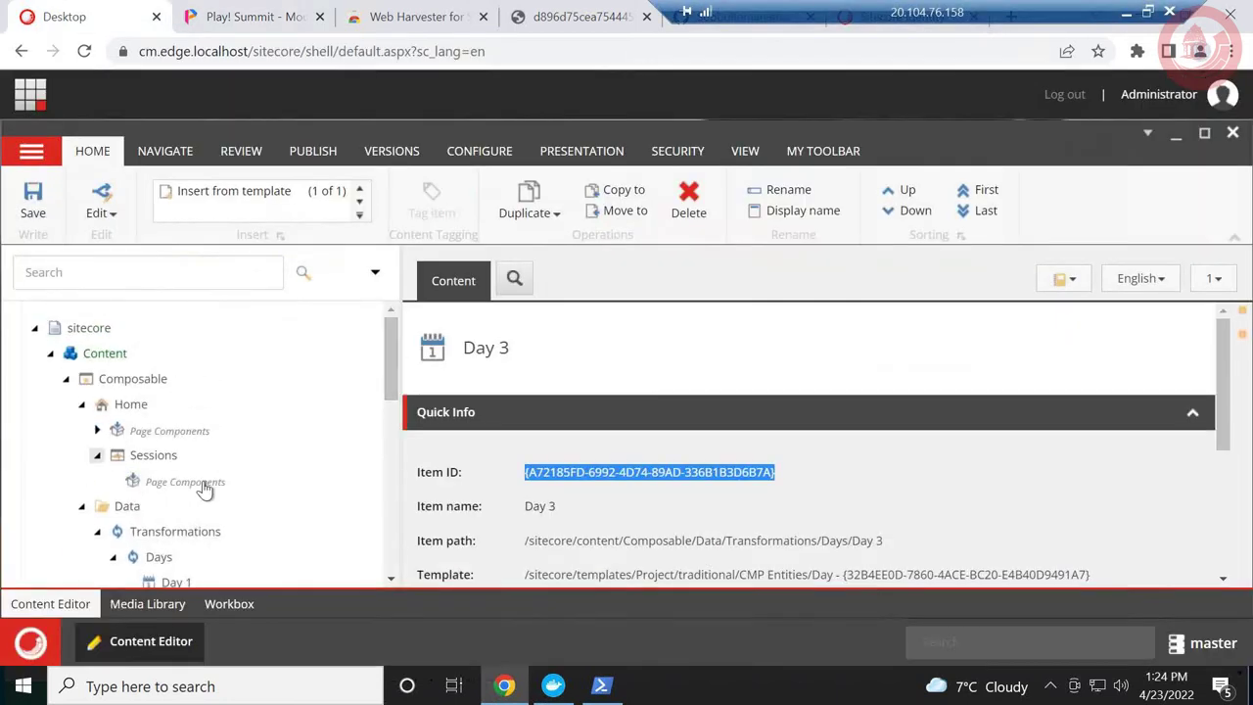
{"action": "left_click", "coordinate": [97, 455]}
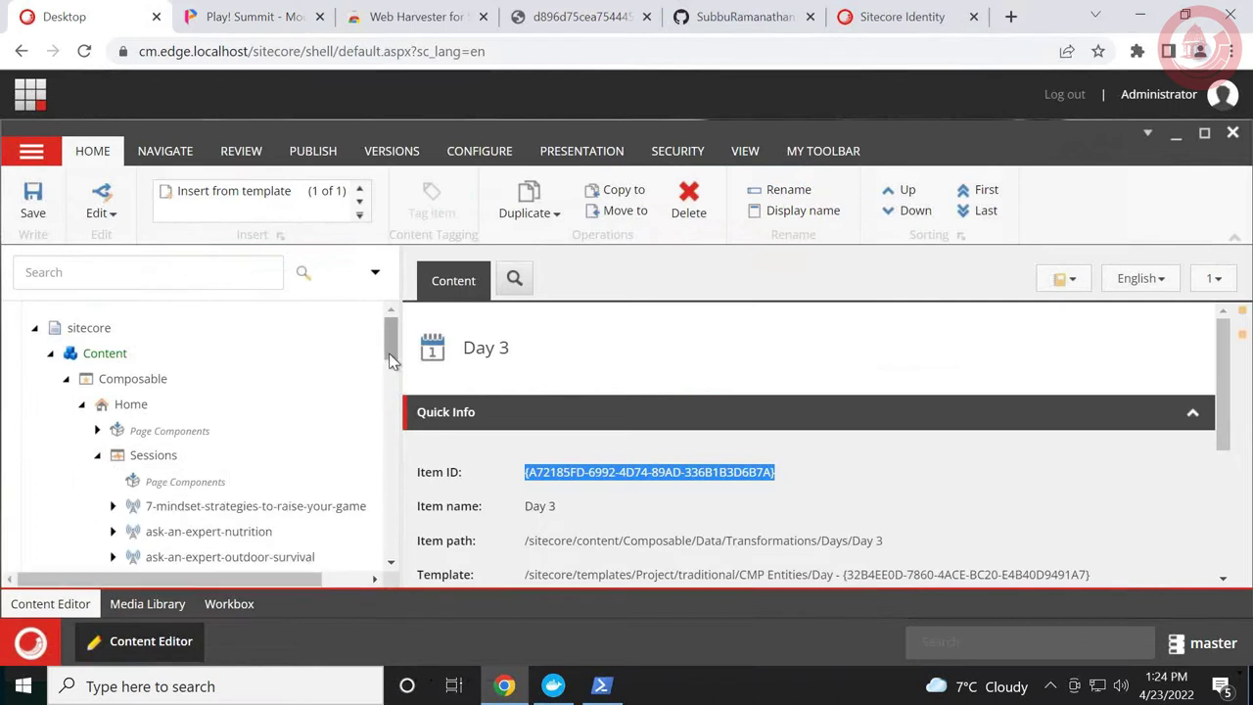
{"action": "scroll", "coordinate": [388, 382], "scroll_direction": "down", "scroll_amount": 4}
{"action": "scroll", "coordinate": [386, 383], "scroll_direction": "up", "scroll_amount": 1}
{"action": "left_click", "coordinate": [113, 359]}
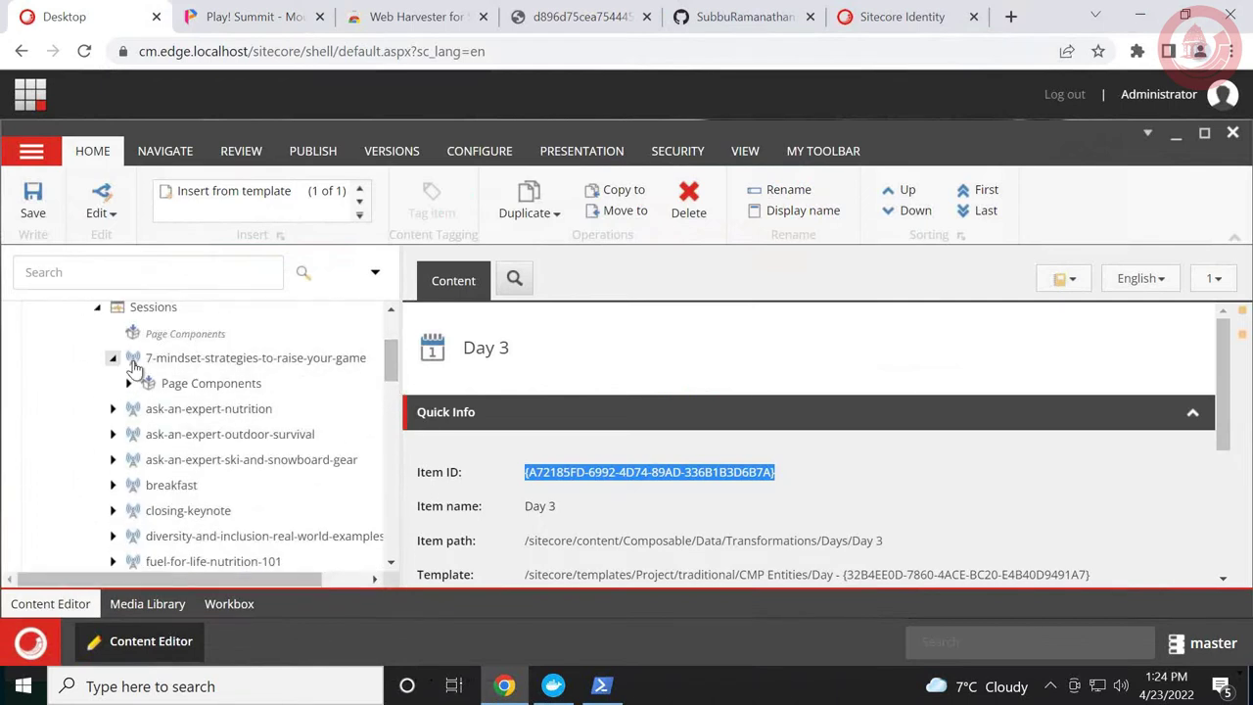
{"action": "left_click", "coordinate": [128, 383]}
{"action": "left_click", "coordinate": [223, 359]}
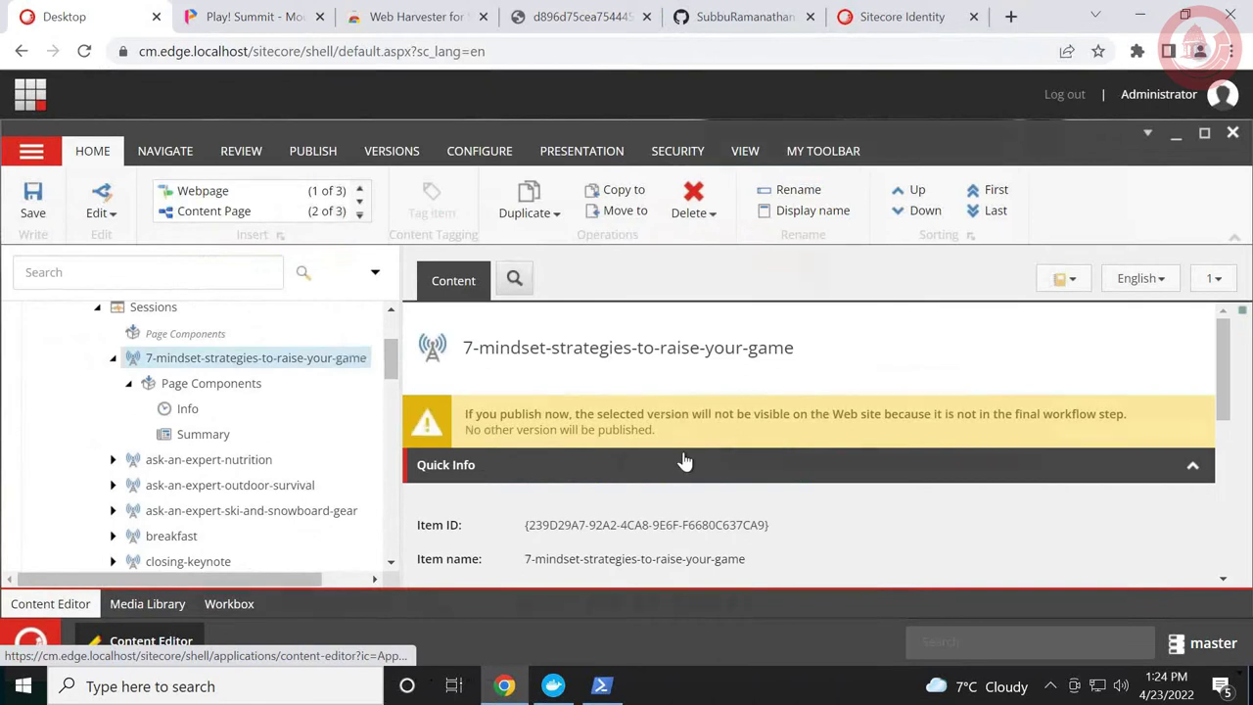
{"action": "left_click_drag", "start_coordinate": [1222, 381], "coordinate": [1220, 549]}
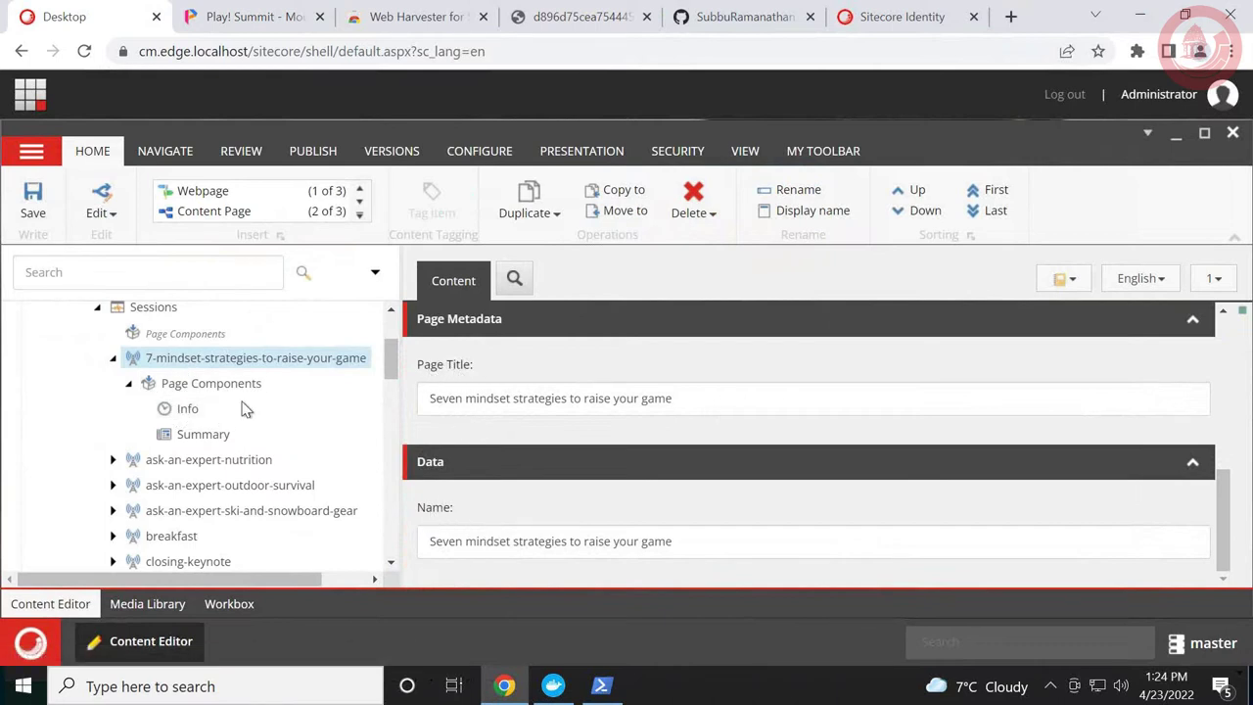
Examine the imported field values of the session's Info and Summary subitems, including the Image field.
{"action": "left_click", "coordinate": [188, 411]}
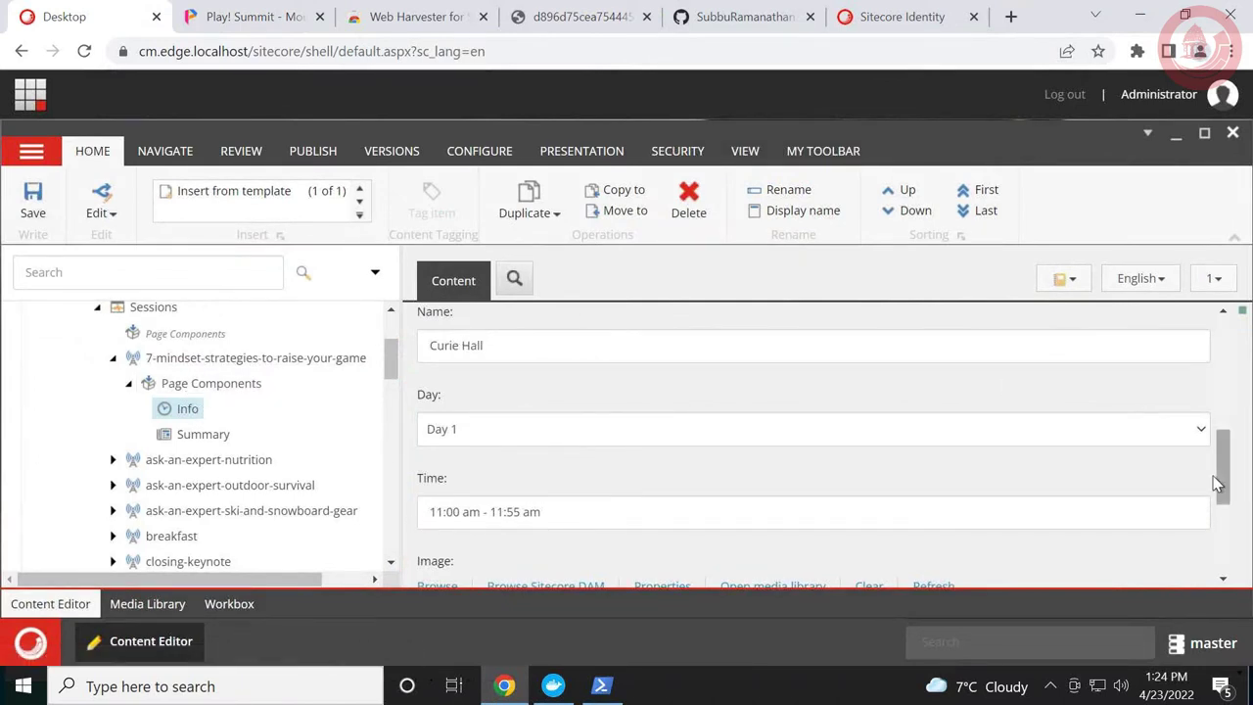
{"action": "left_click_drag", "start_coordinate": [1221, 480], "coordinate": [1237, 568]}
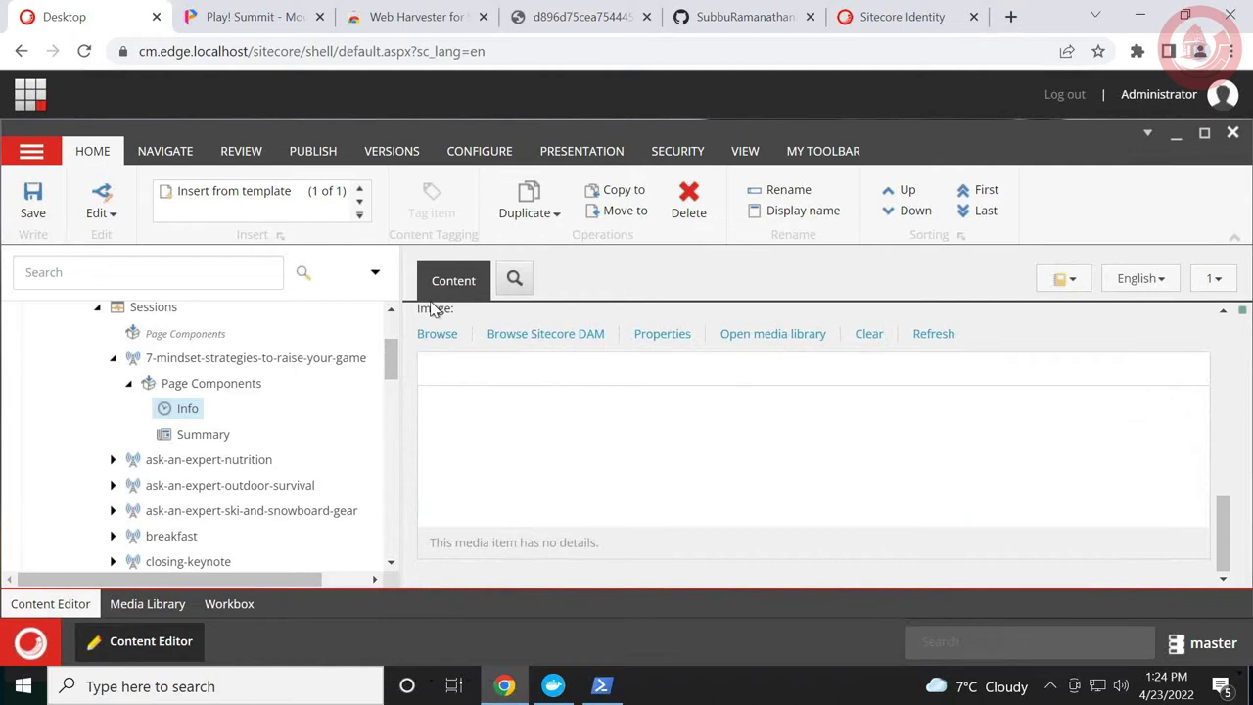
{"action": "left_click", "coordinate": [205, 436]}
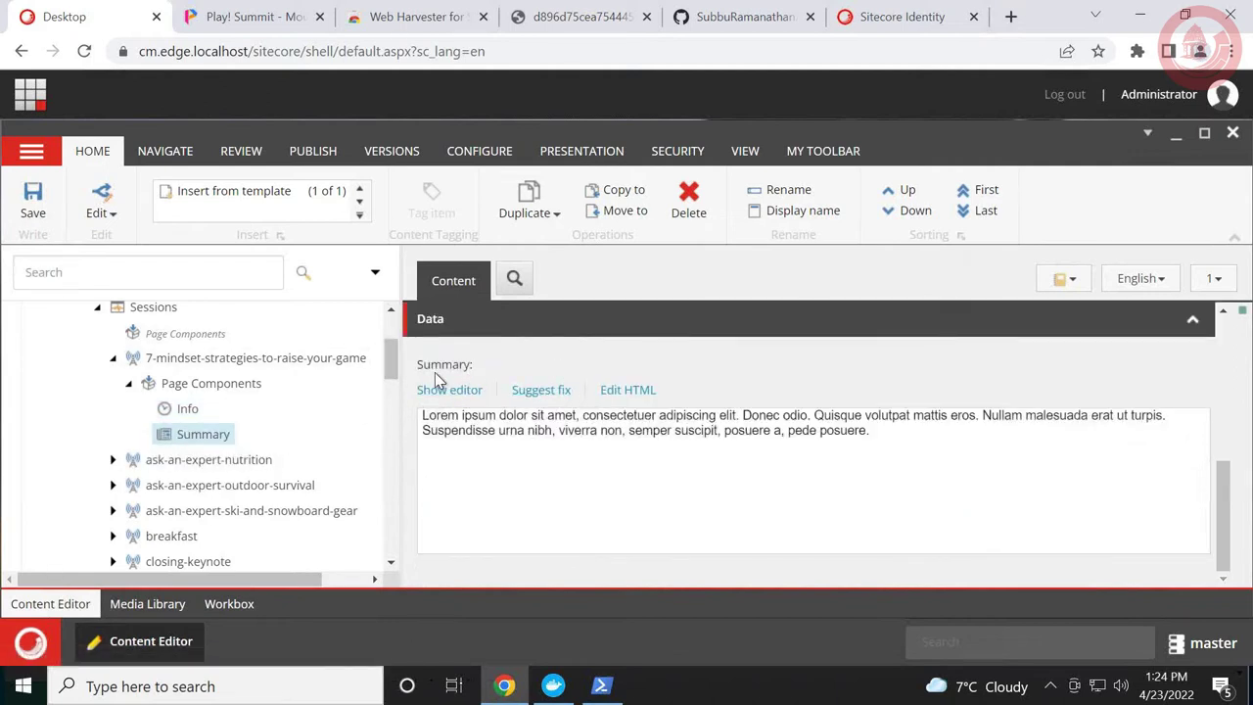
Expand the Media Library and check its composable folder for imported media.
{"action": "left_click_drag", "start_coordinate": [395, 360], "coordinate": [388, 498]}
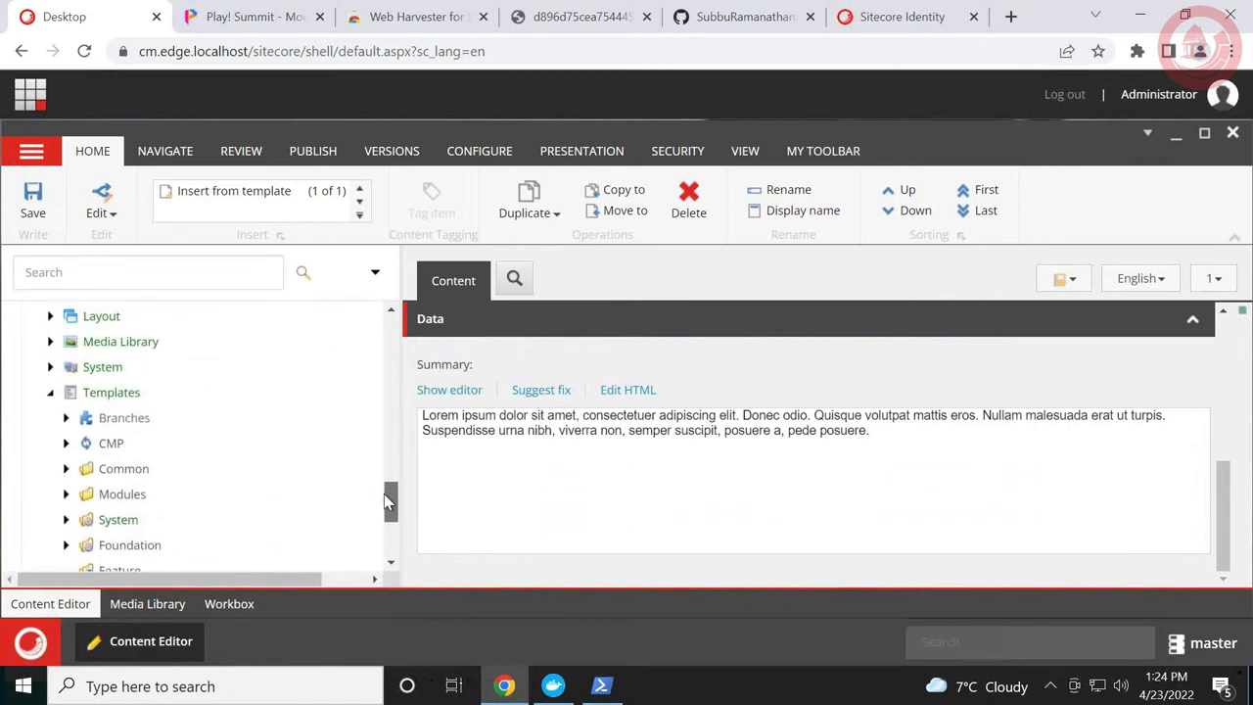
{"action": "left_click", "coordinate": [50, 342]}
{"action": "right_click", "coordinate": [123, 370]}
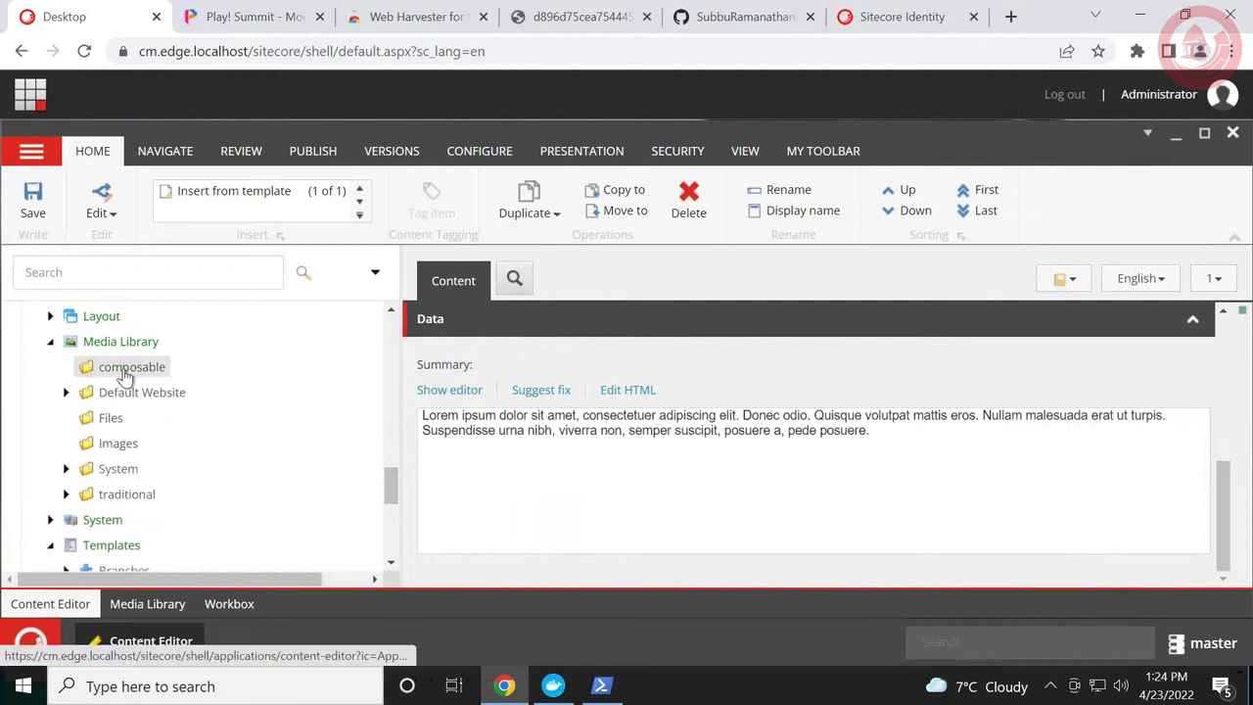
{"action": "left_click", "coordinate": [209, 599]}
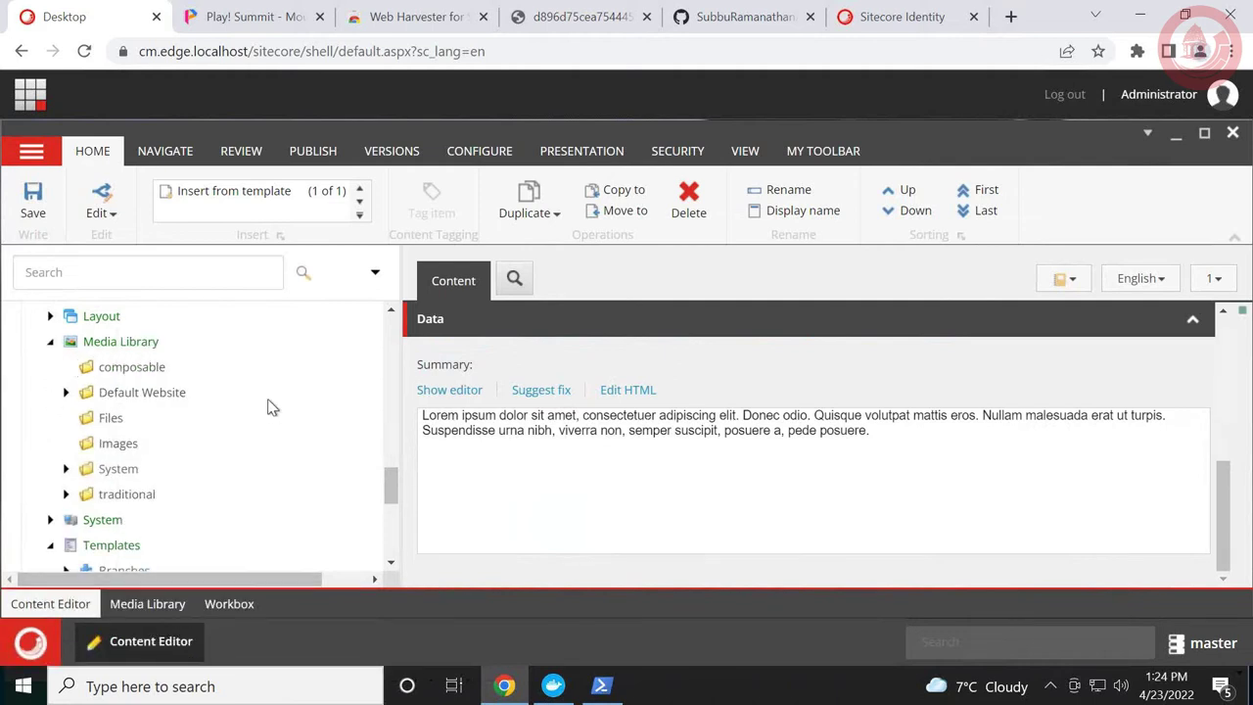
{"action": "left_click", "coordinate": [217, 14]}
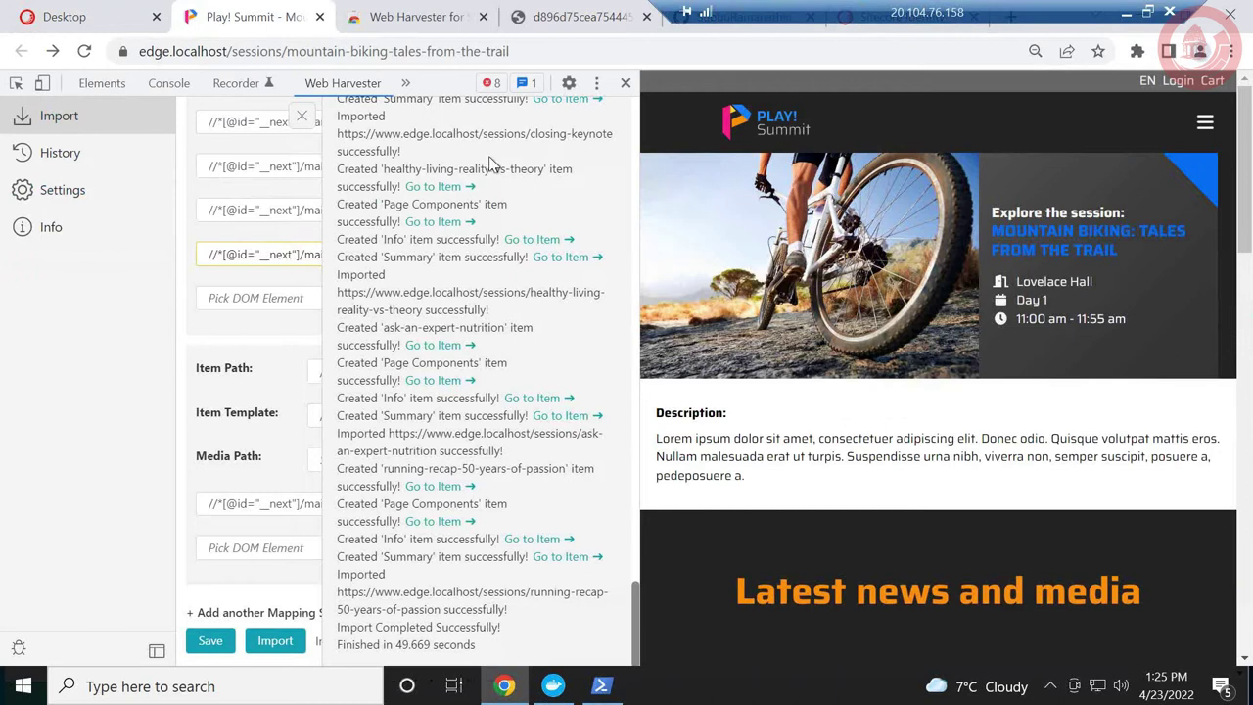
{"action": "left_click", "coordinate": [44, 15]}
{"action": "left_click_drag", "start_coordinate": [303, 51], "coordinate": [137, 51]}
{"action": "key", "text": "ctrl+c"}
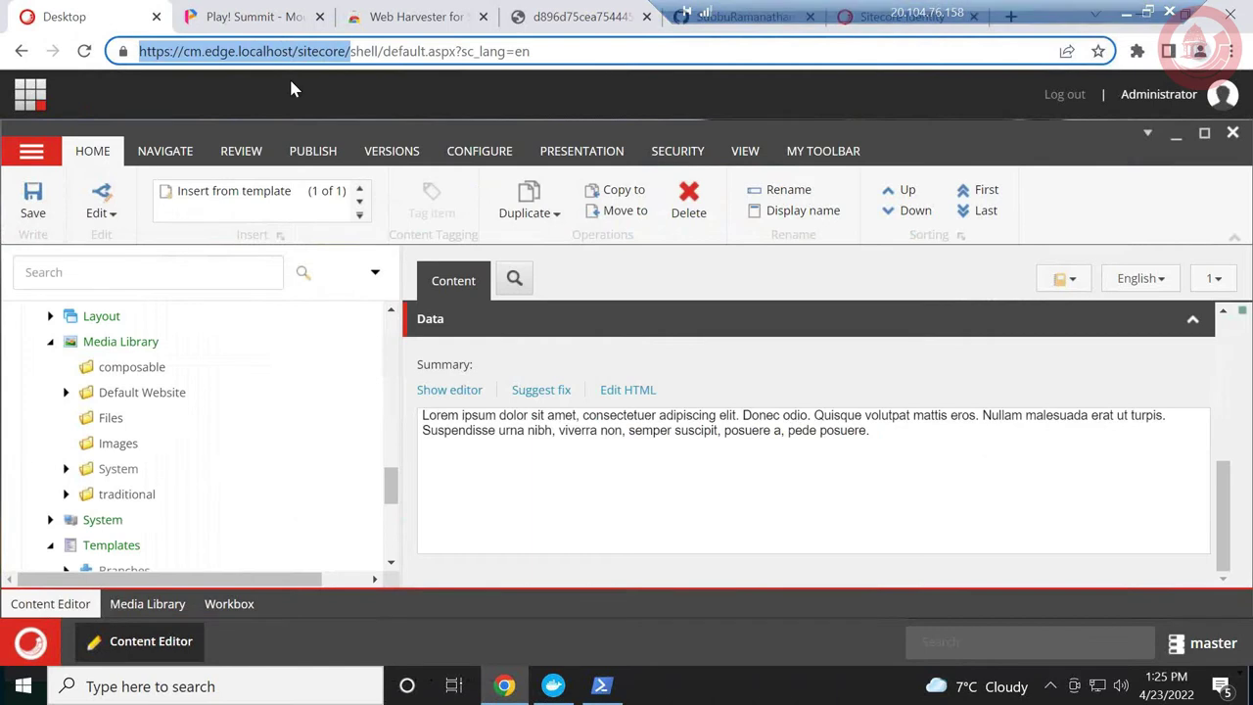
{"action": "key", "text": "ctrl+t"}
{"action": "key", "text": "ctrl+v"}
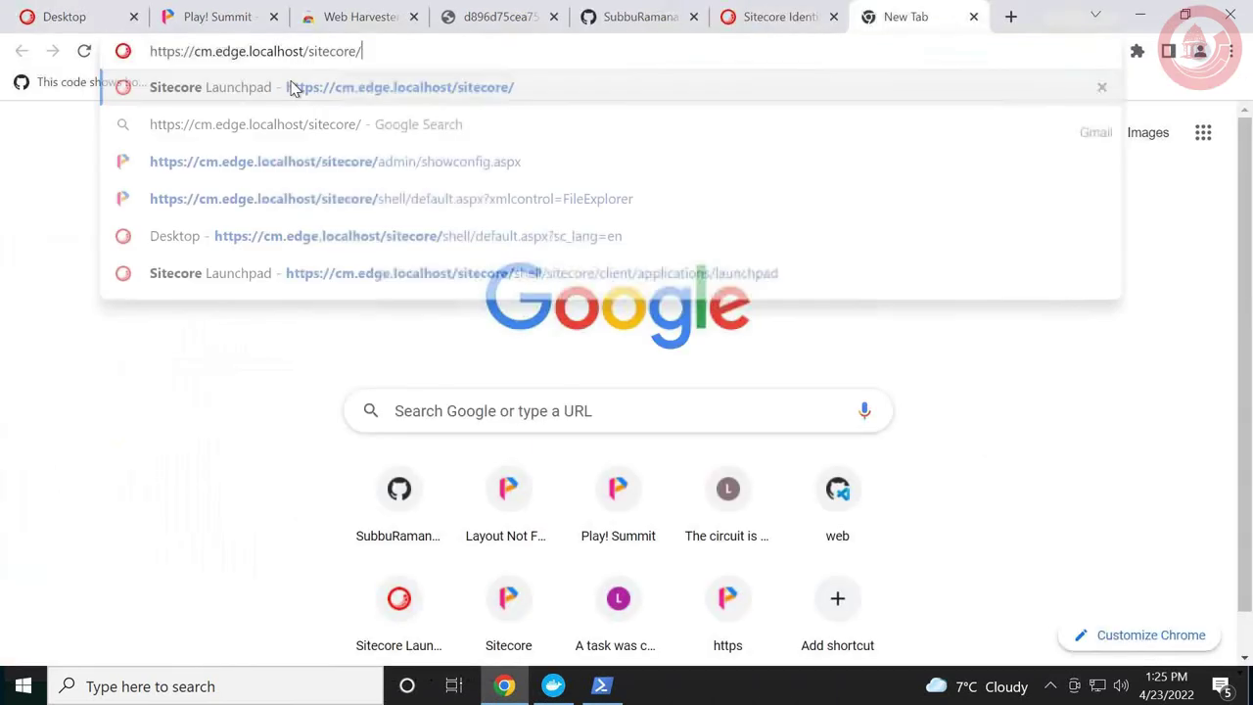
{"action": "key", "text": "Down"}
{"action": "key", "text": "Down"}
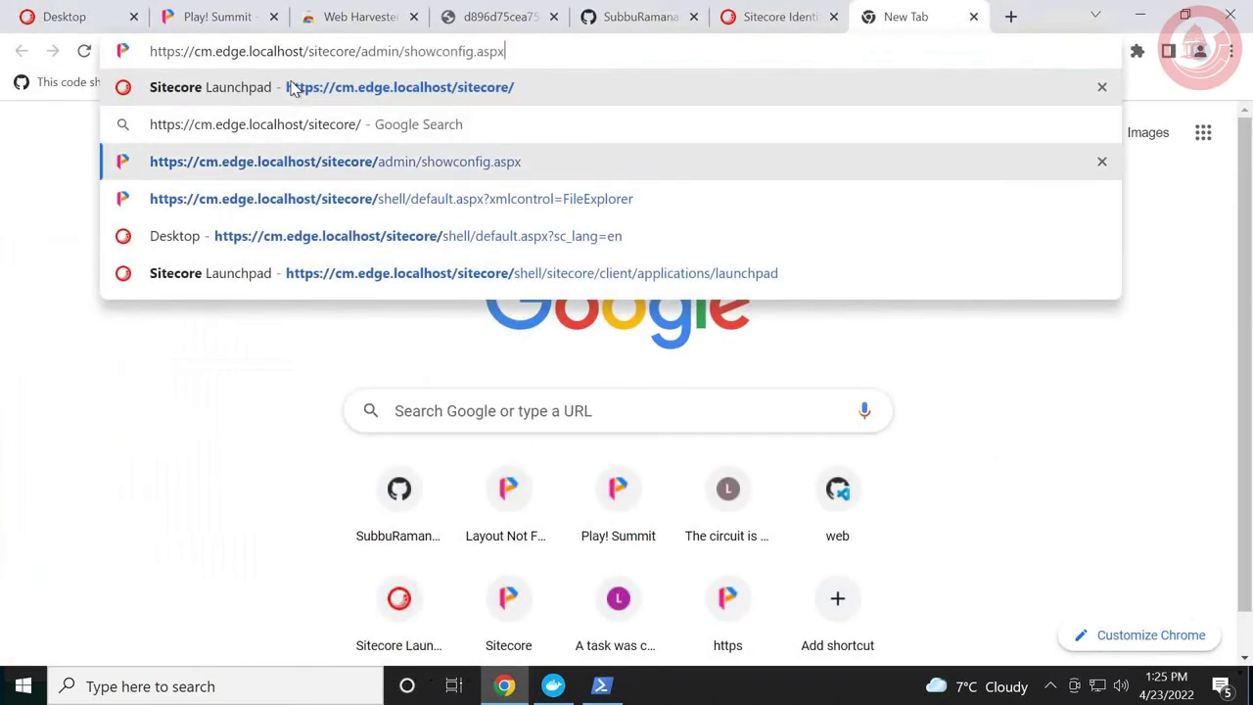
{"action": "key", "text": "Return"}
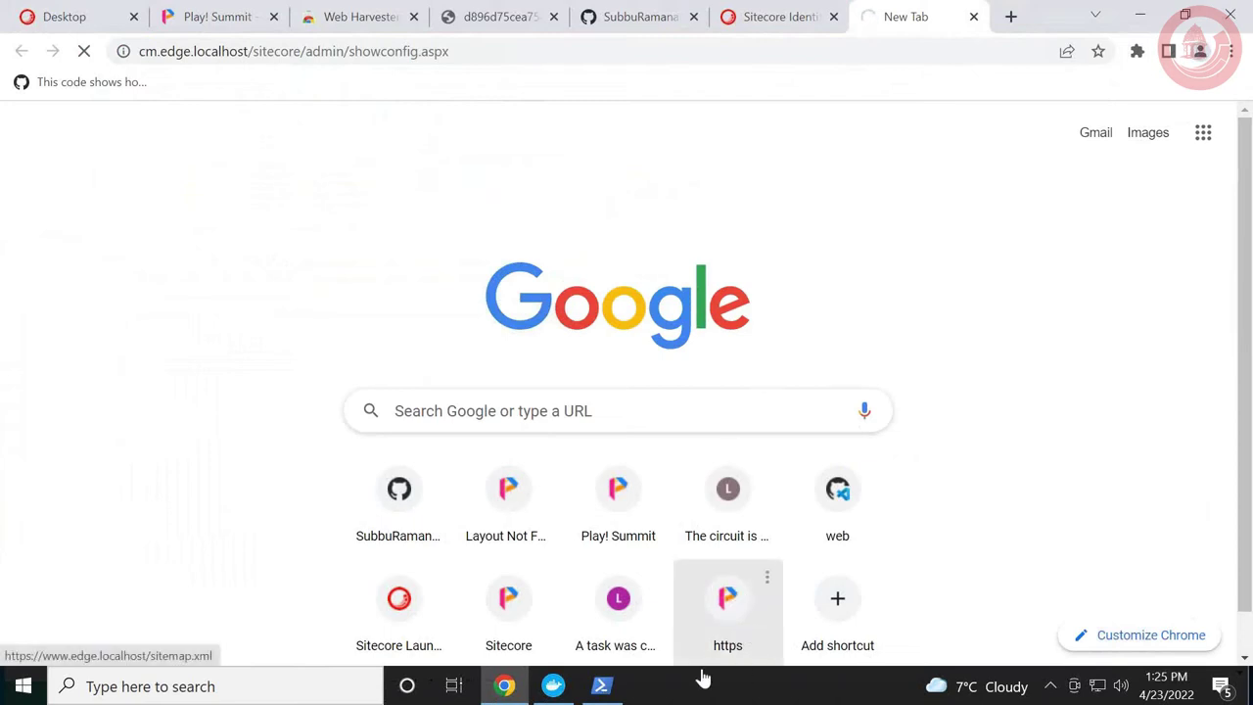
{"action": "mouse_move", "coordinate": [571, 691]}
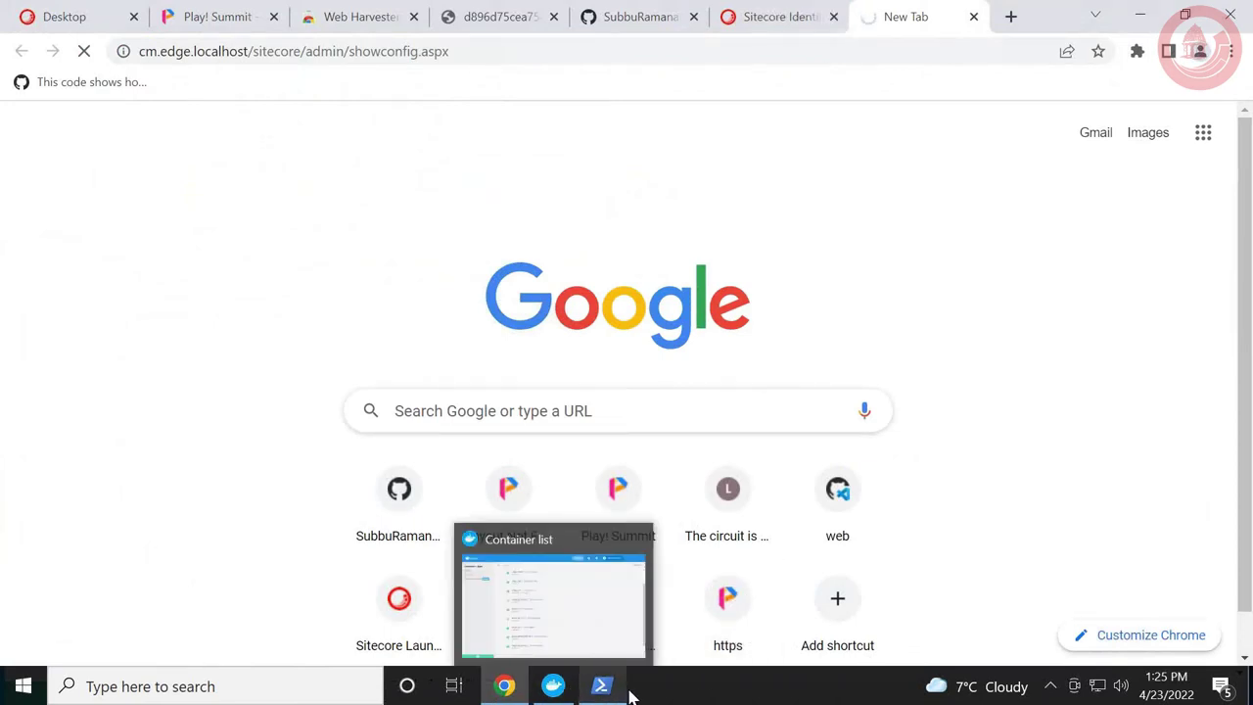
{"action": "left_click", "coordinate": [606, 688]}
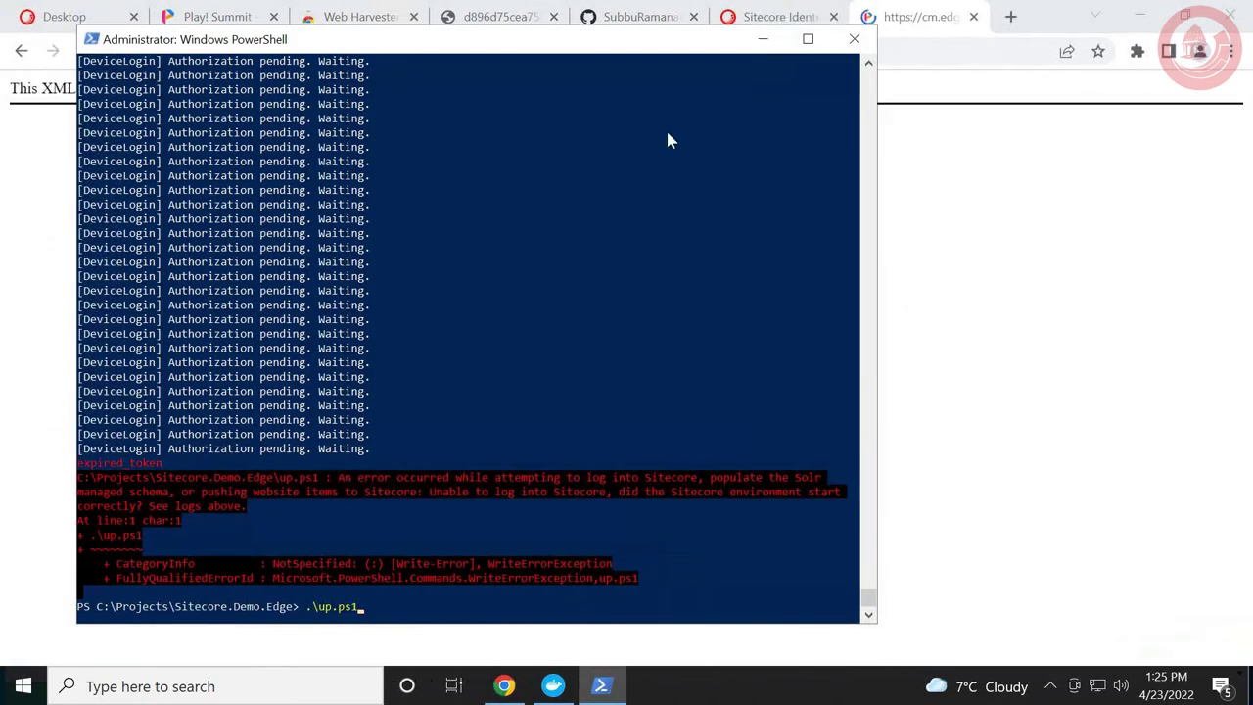
{"action": "left_click", "coordinate": [762, 39]}
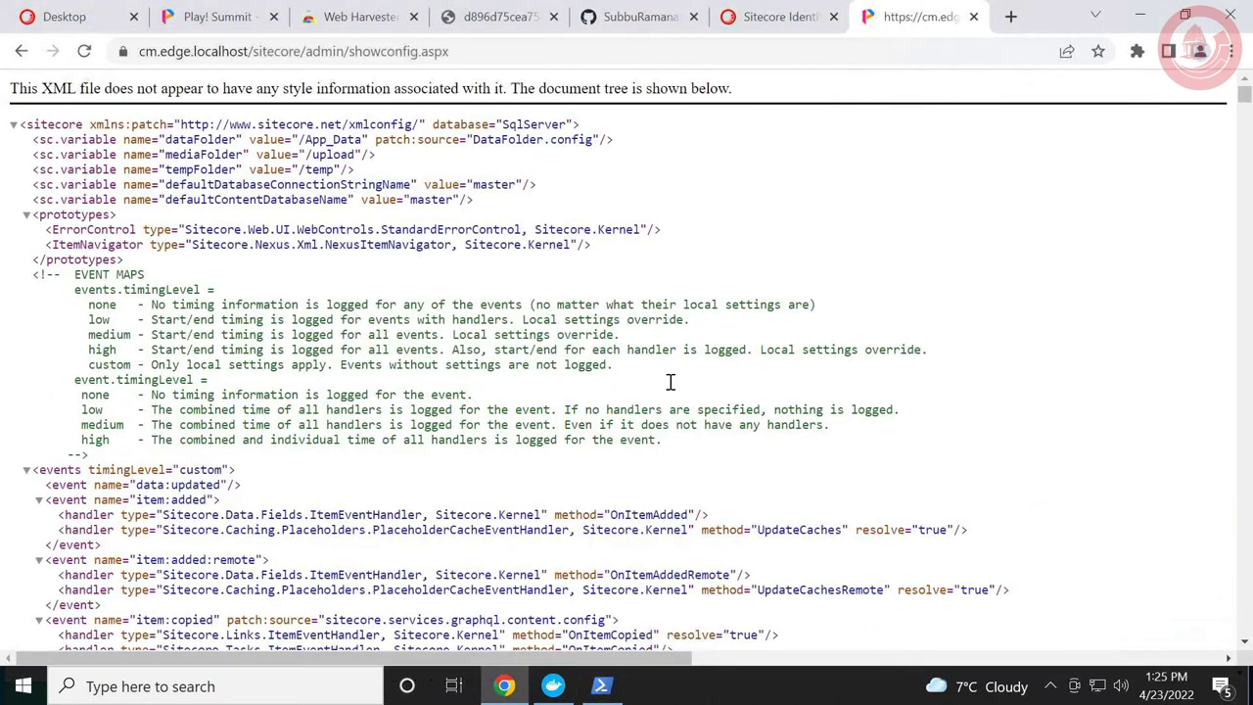
Search the configuration for restfulv2 to examine its enabled setting, and return to the Content Editor.
{"action": "key", "text": "ctrl+f"}
{"action": "type", "text": "restfulv2"}
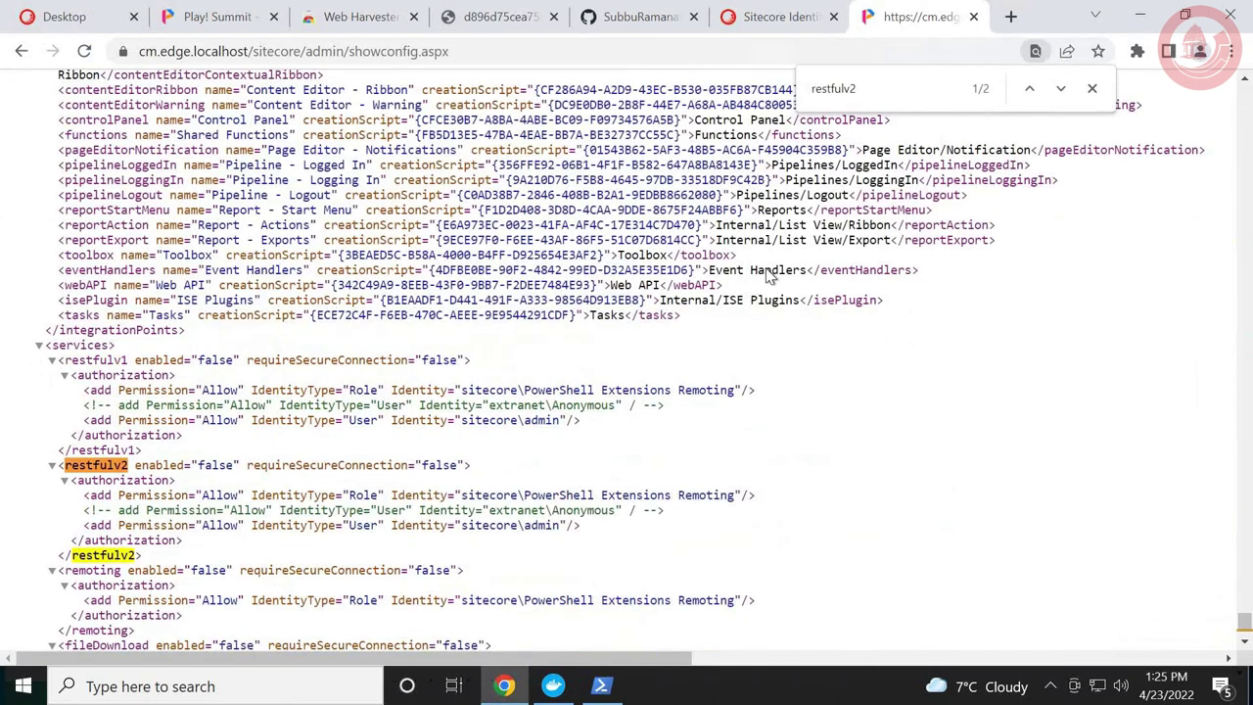
{"action": "double_click", "coordinate": [215, 466]}
{"action": "double_click", "coordinate": [219, 467]}
{"action": "left_click", "coordinate": [61, 16]}
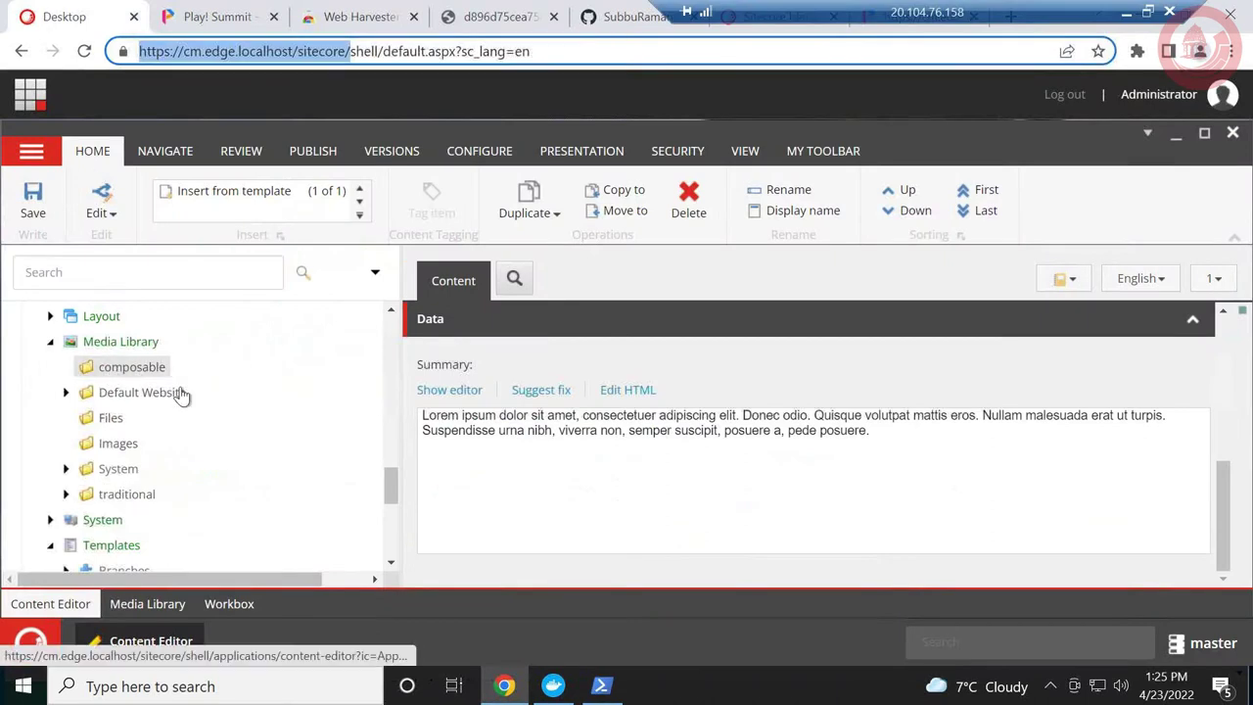
Examine the Image field of the Info subitem under the 7-mindset-strategies-to-raise-your-game session.
{"action": "scroll", "coordinate": [378, 392], "scroll_direction": "up", "scroll_amount": 10}
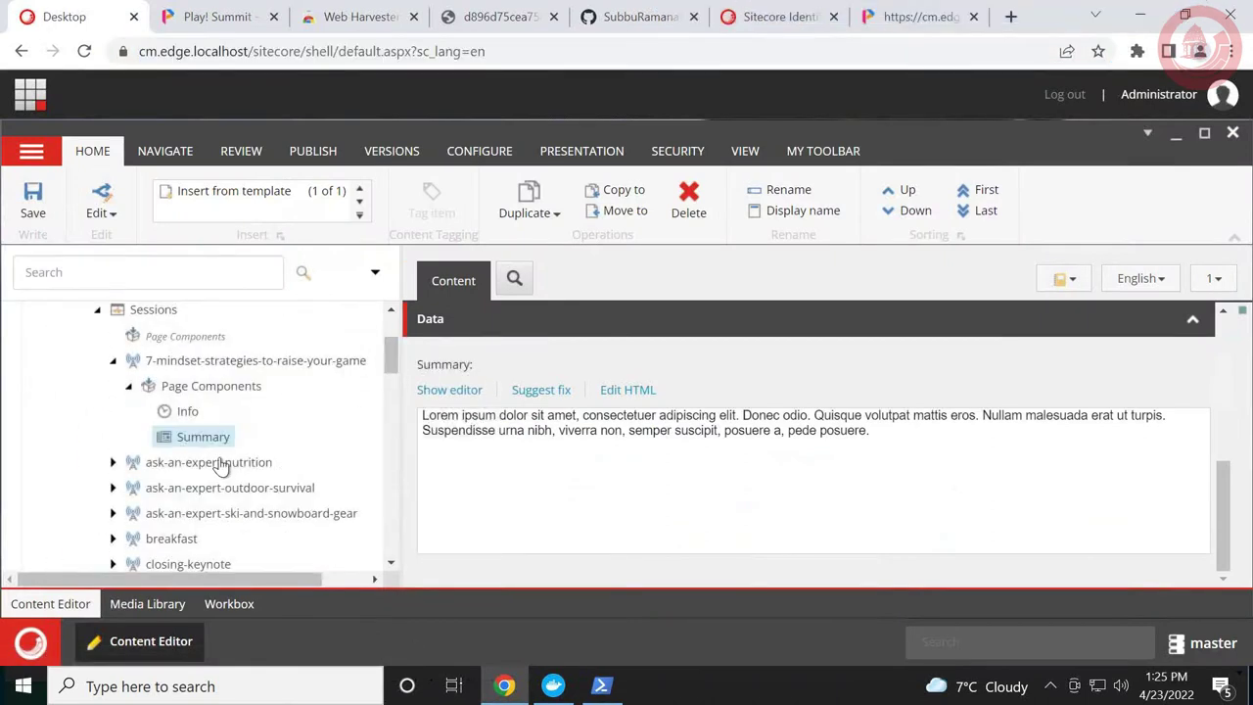
{"action": "left_click", "coordinate": [191, 412]}
{"action": "left_click_drag", "start_coordinate": [1222, 457], "coordinate": [1225, 497]}
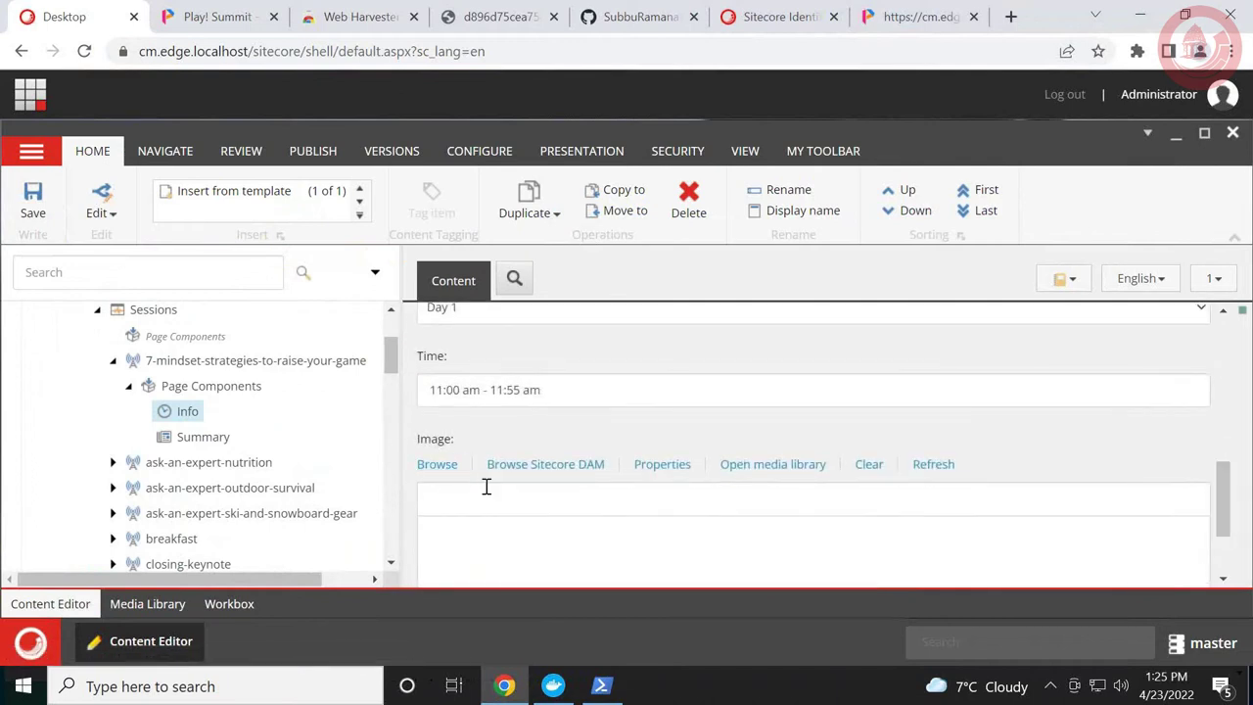
{"action": "left_click_drag", "start_coordinate": [1214, 502], "coordinate": [1225, 529]}
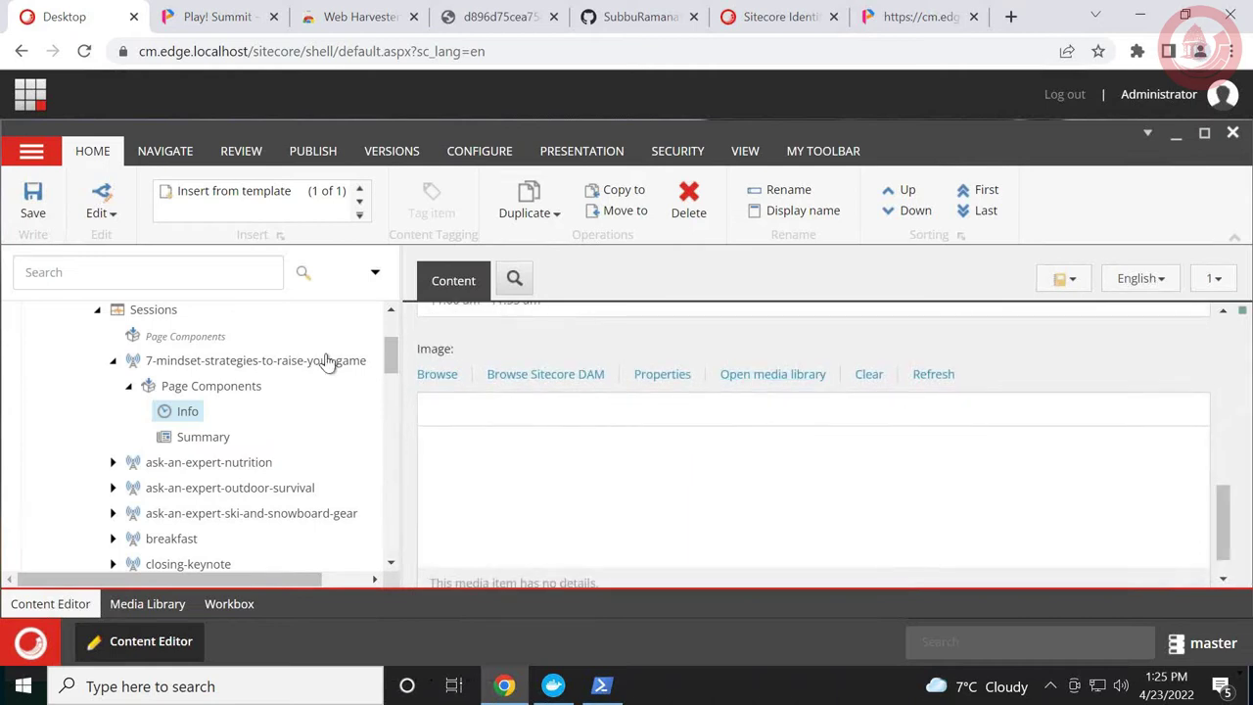
Open Web Harvester's import history on the Play! Summit page and check the entry's timestamp.
{"action": "left_click", "coordinate": [203, 22]}
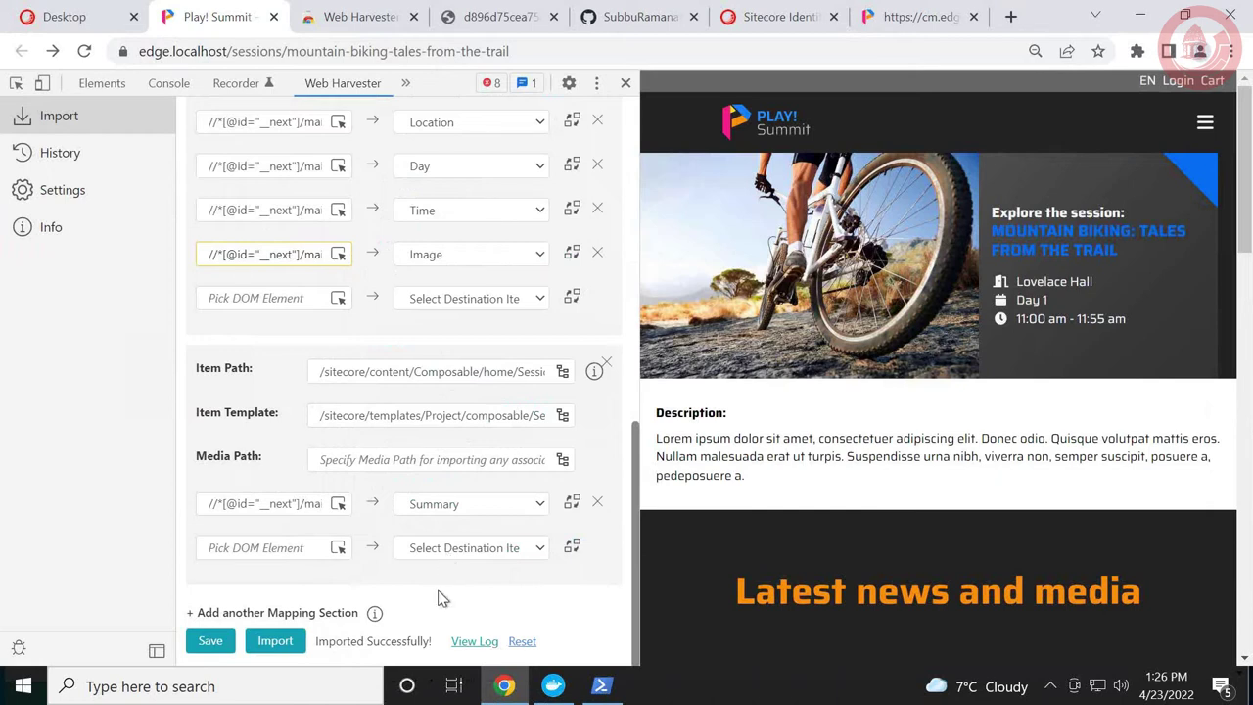
{"action": "left_click", "coordinate": [79, 157]}
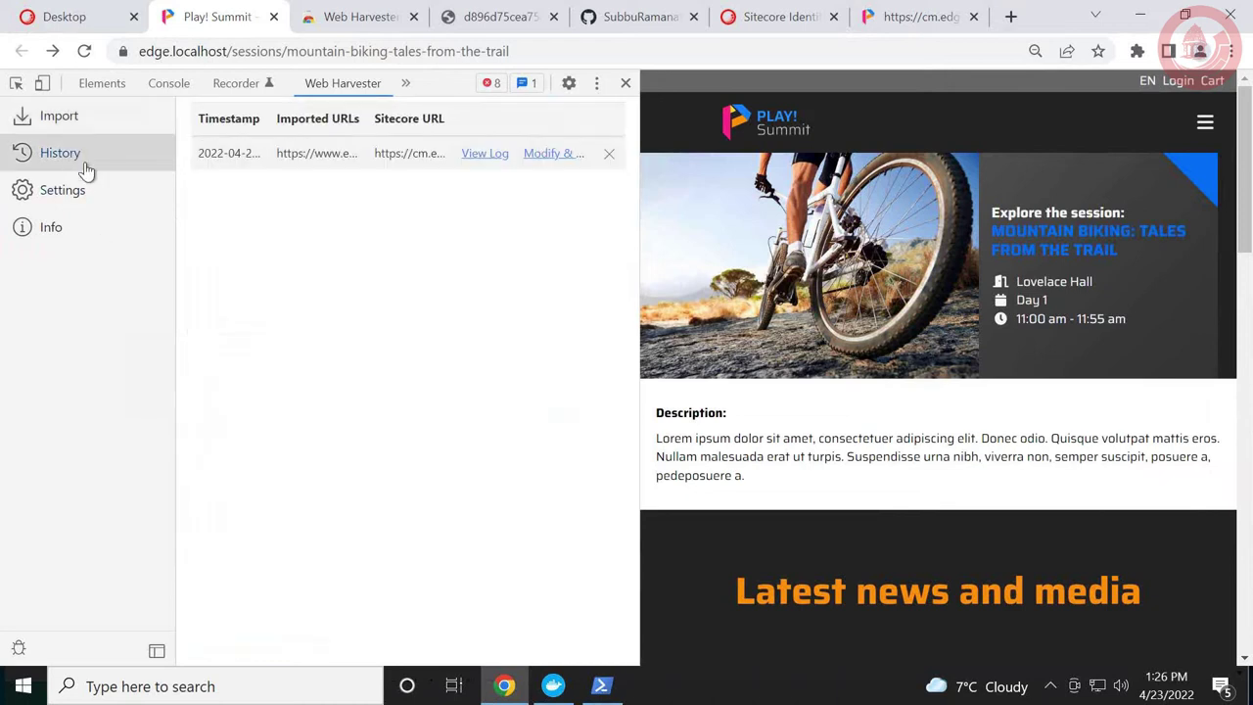
{"action": "mouse_move", "coordinate": [642, 262]}
{"action": "left_mouse_down"}
{"action": "mouse_move", "coordinate": [669, 265]}
{"action": "mouse_move", "coordinate": [632, 264]}
{"action": "mouse_move", "coordinate": [645, 254]}
{"action": "left_mouse_up"}
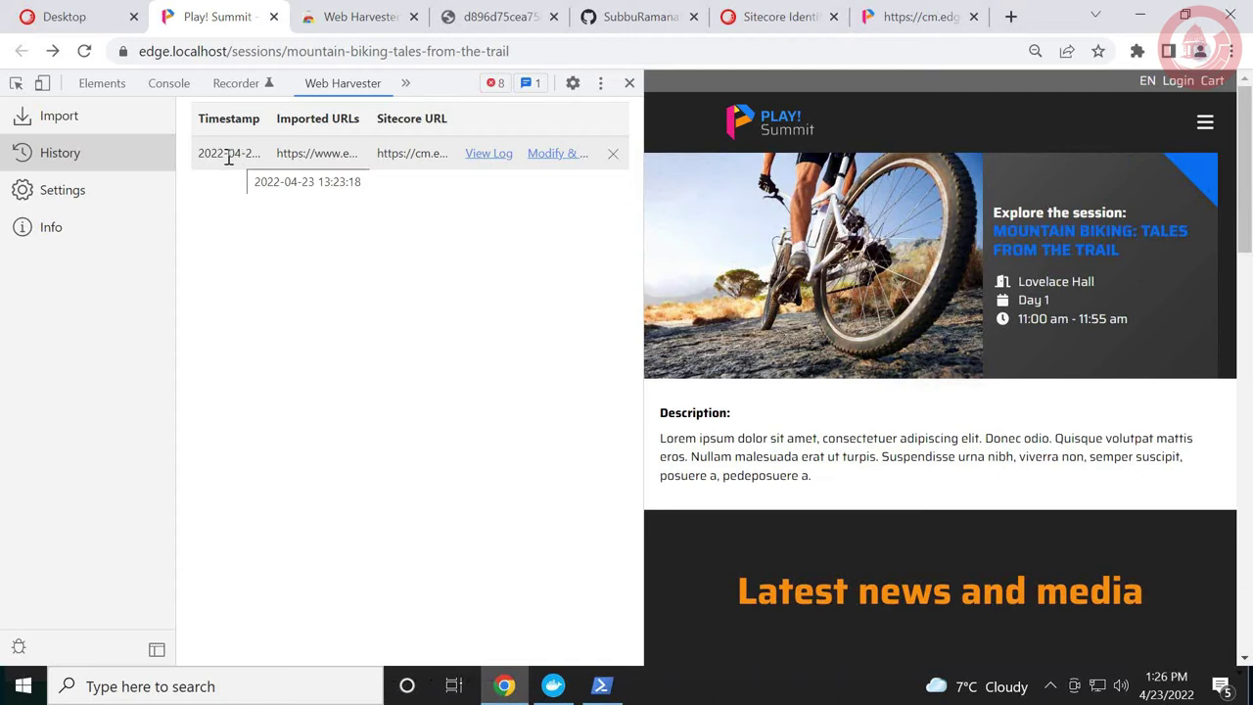
Review the import form from the webpage URLs through the mapping sections to the save and import options.
{"action": "left_click", "coordinate": [92, 117]}
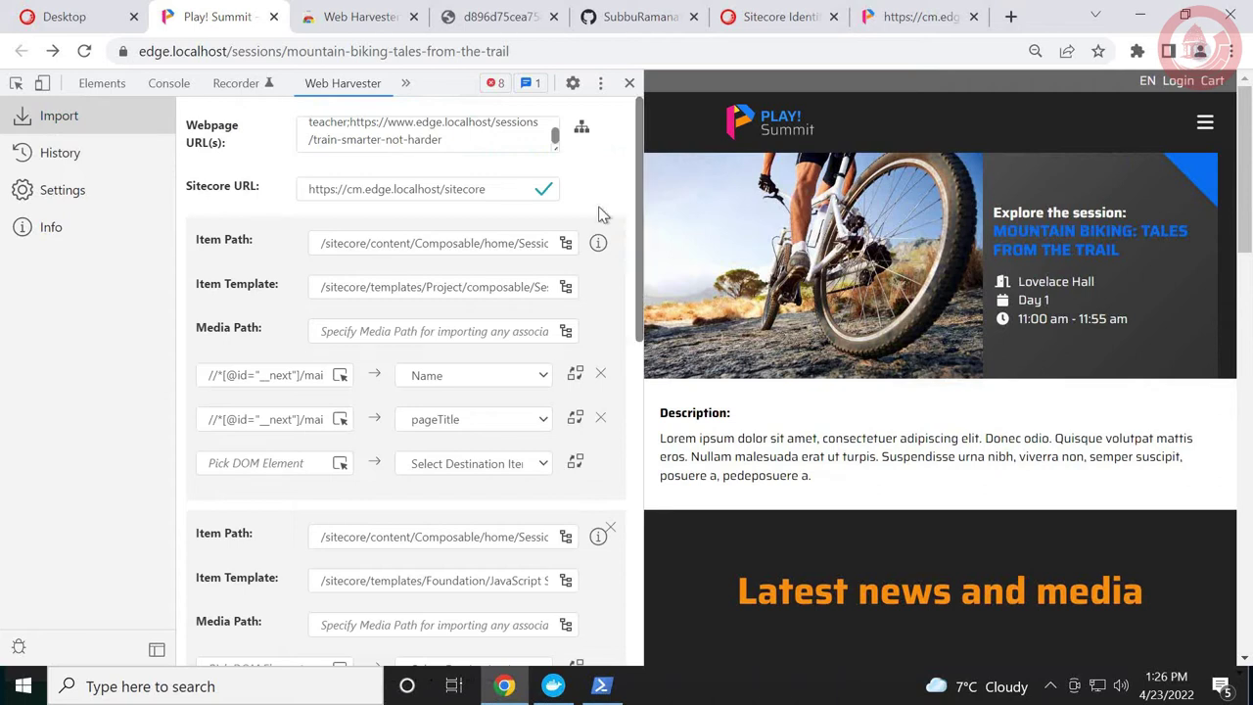
{"action": "scroll", "coordinate": [642, 304], "scroll_direction": "down", "scroll_amount": 1}
{"action": "scroll", "coordinate": [642, 303], "scroll_direction": "down", "scroll_amount": 5}
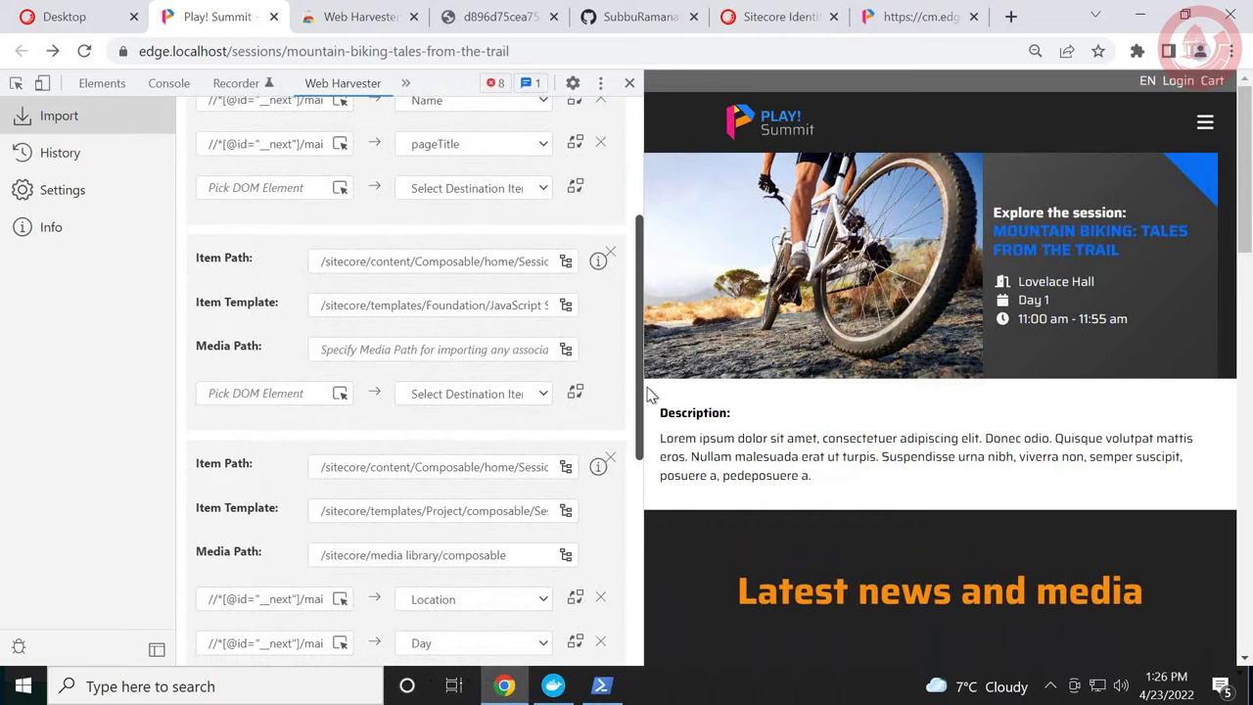
{"action": "scroll", "coordinate": [650, 372], "scroll_direction": "up", "scroll_amount": 2}
{"action": "scroll", "coordinate": [647, 293], "scroll_direction": "up", "scroll_amount": 3}
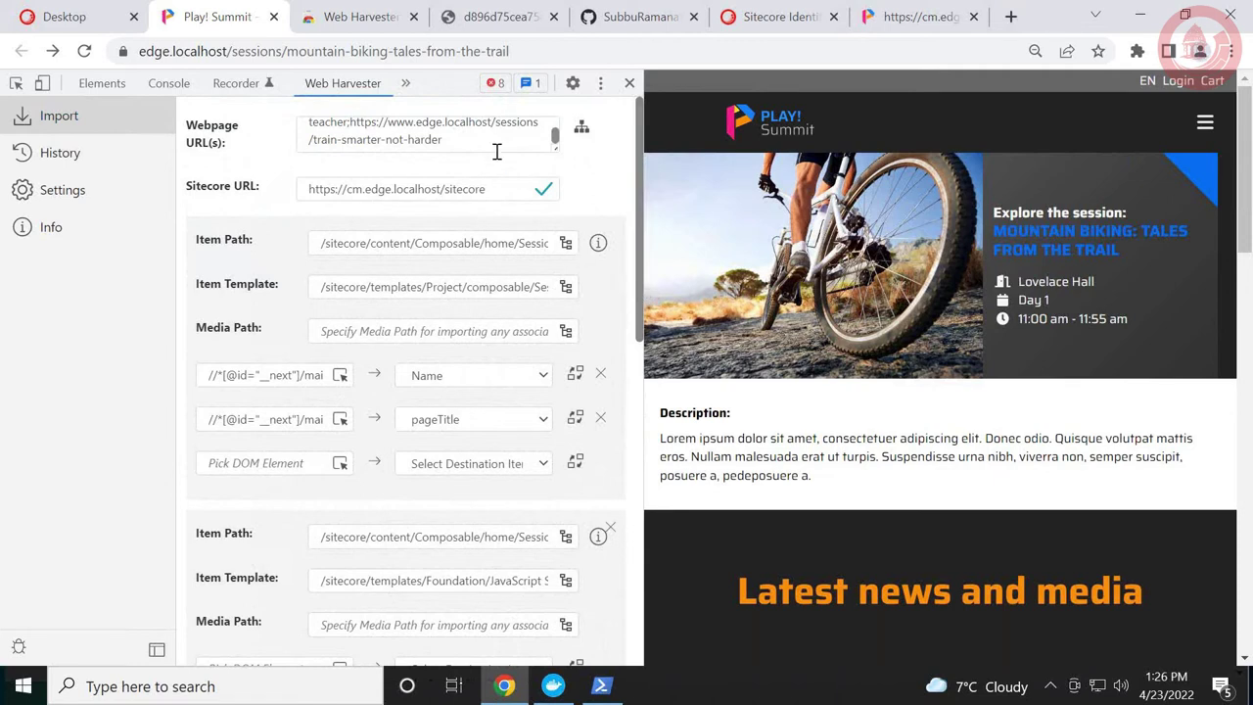
{"action": "left_click", "coordinate": [466, 142]}
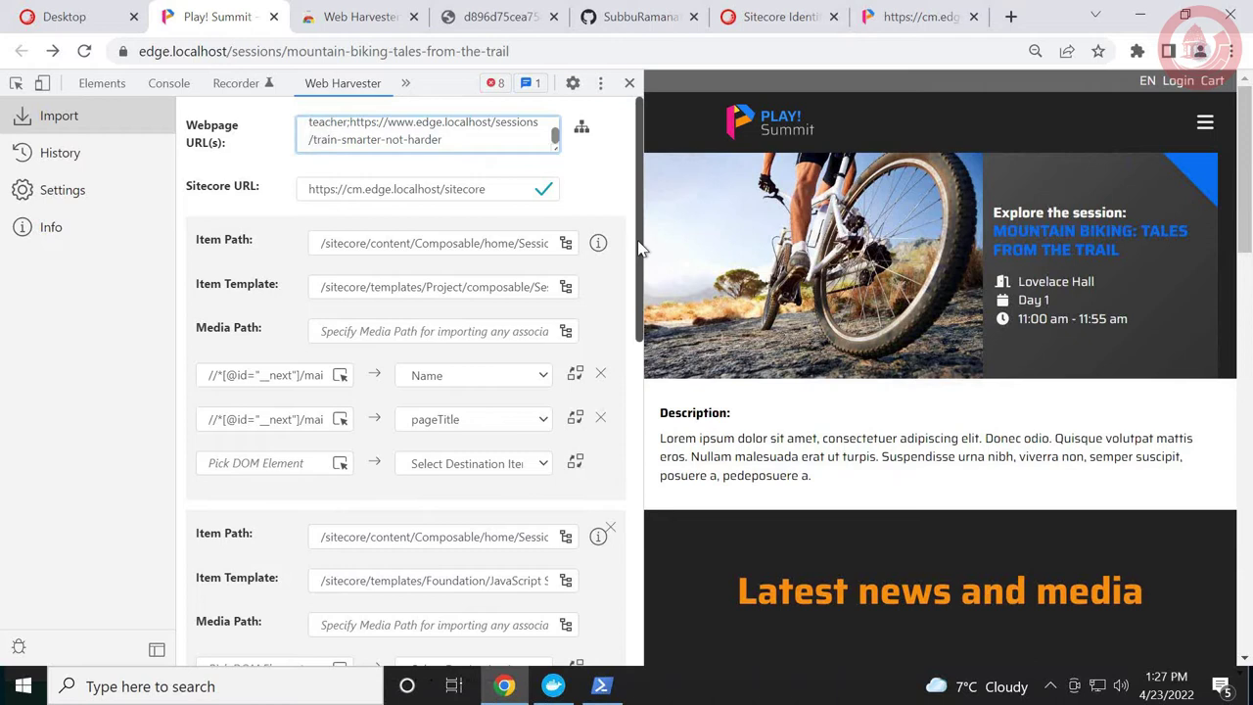
{"action": "left_click", "coordinate": [642, 451]}
{"action": "left_click", "coordinate": [642, 451]}
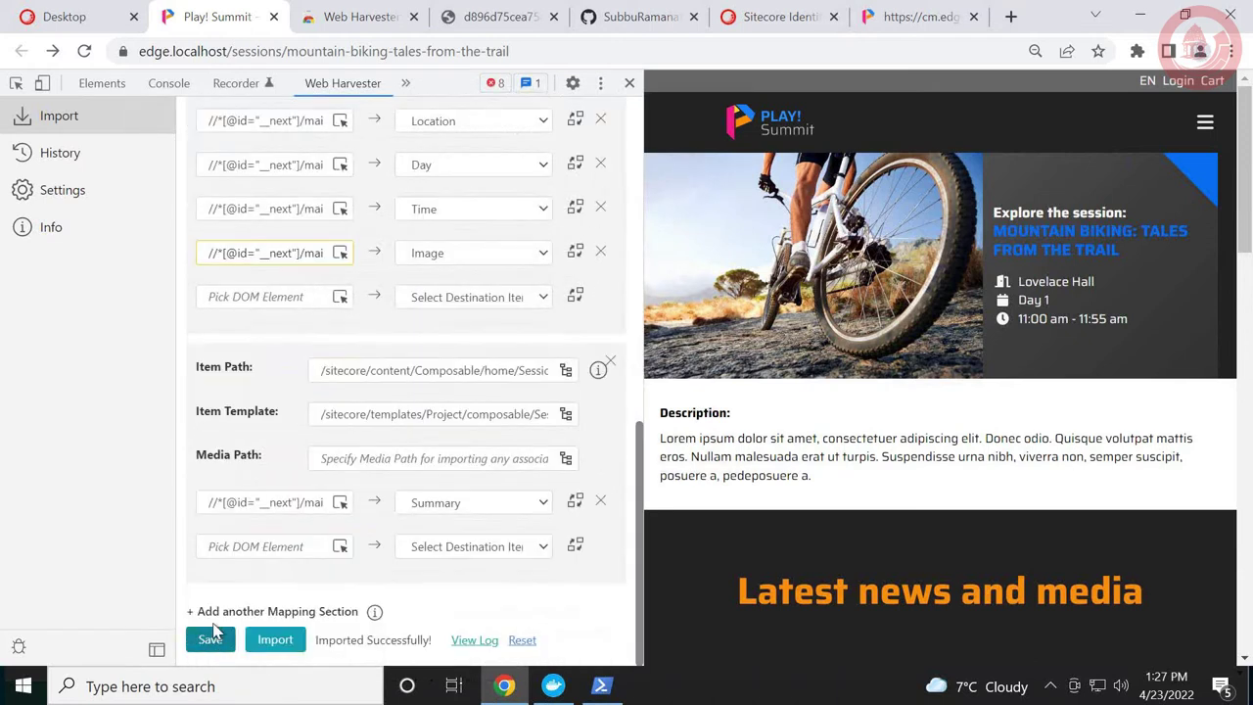
Check the Sitecore URL of the import history entry and return to the import form.
{"action": "left_click", "coordinate": [85, 156]}
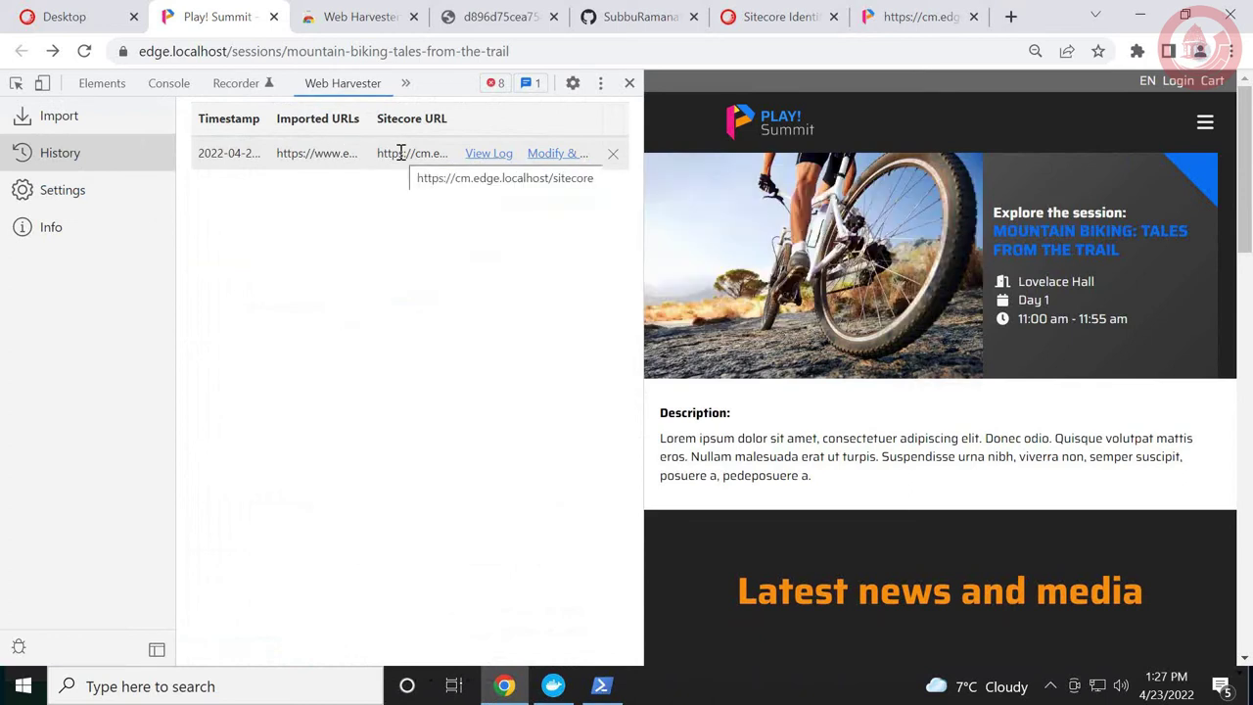
{"action": "left_click", "coordinate": [82, 128]}
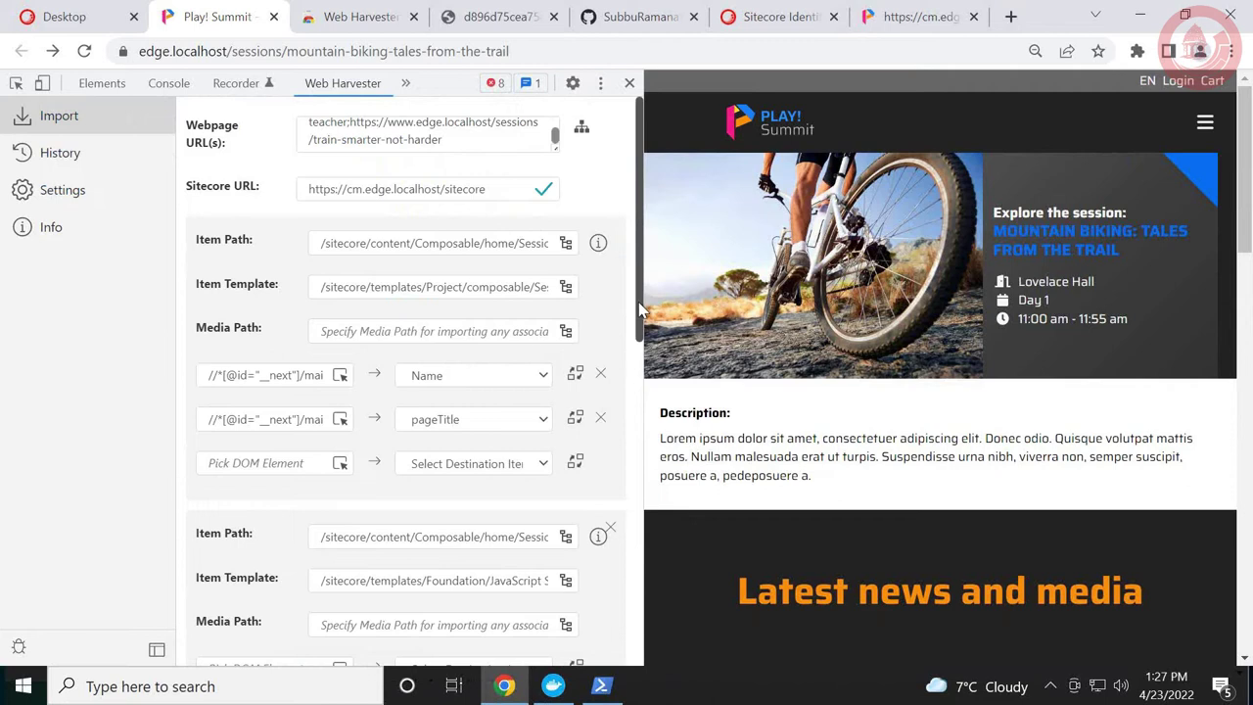
{"action": "scroll", "coordinate": [639, 309], "scroll_direction": "down", "scroll_amount": 1}
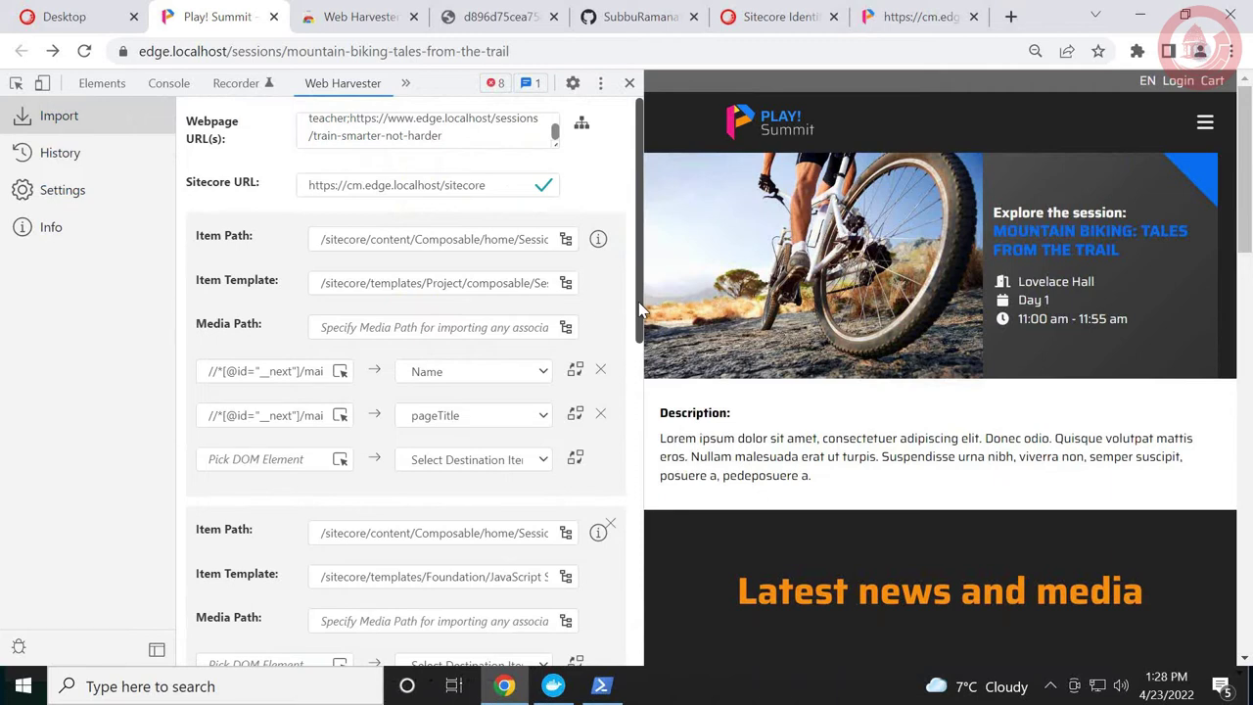
{"action": "scroll", "coordinate": [638, 310], "scroll_direction": "up", "scroll_amount": 1}
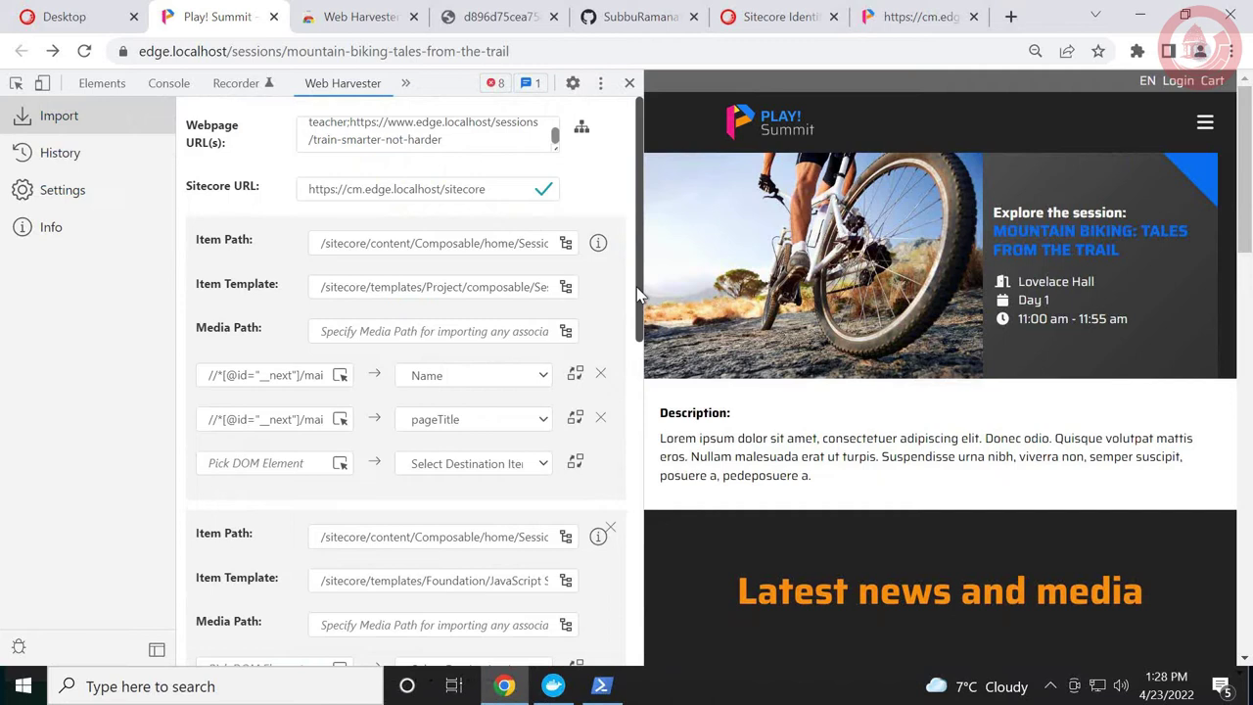
{"action": "scroll", "coordinate": [637, 287], "scroll_direction": "down", "scroll_amount": 1}
{"action": "scroll", "coordinate": [636, 277], "scroll_direction": "up", "scroll_amount": 1}
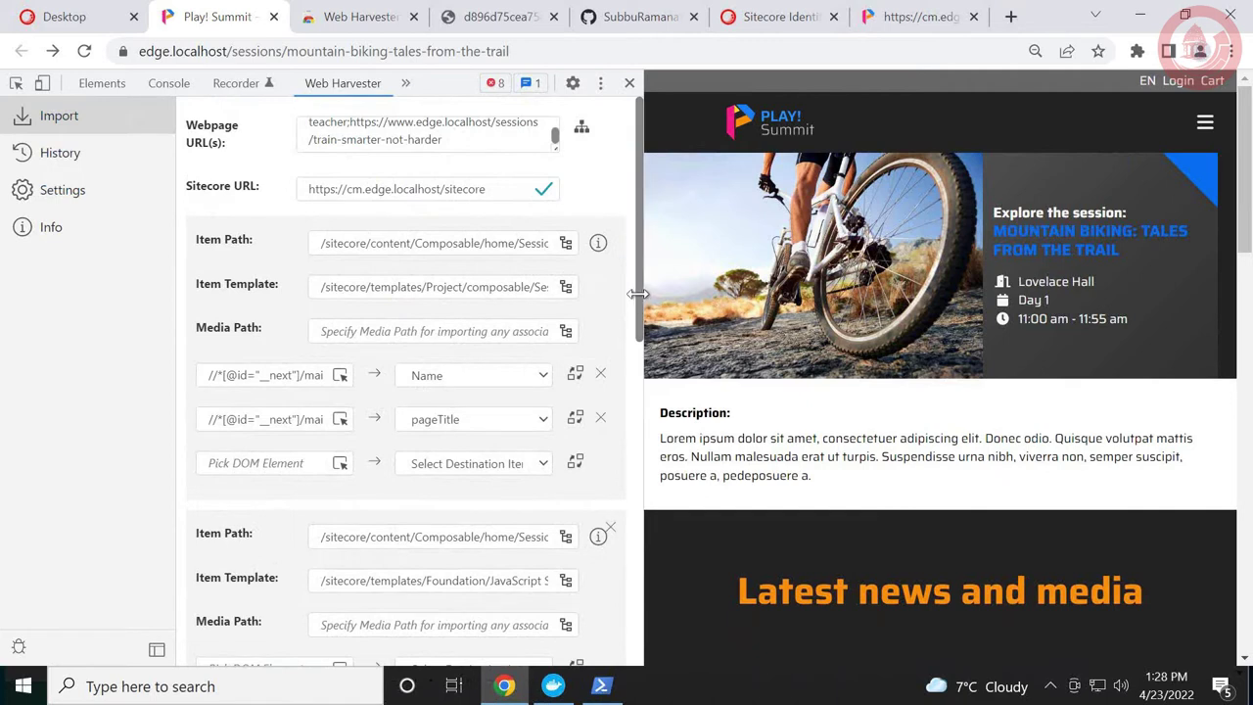
{"action": "mouse_move", "coordinate": [639, 304]}
{"action": "left_mouse_down"}
{"action": "mouse_move", "coordinate": [639, 323]}
{"action": "mouse_move", "coordinate": [635, 282]}
{"action": "left_mouse_up"}
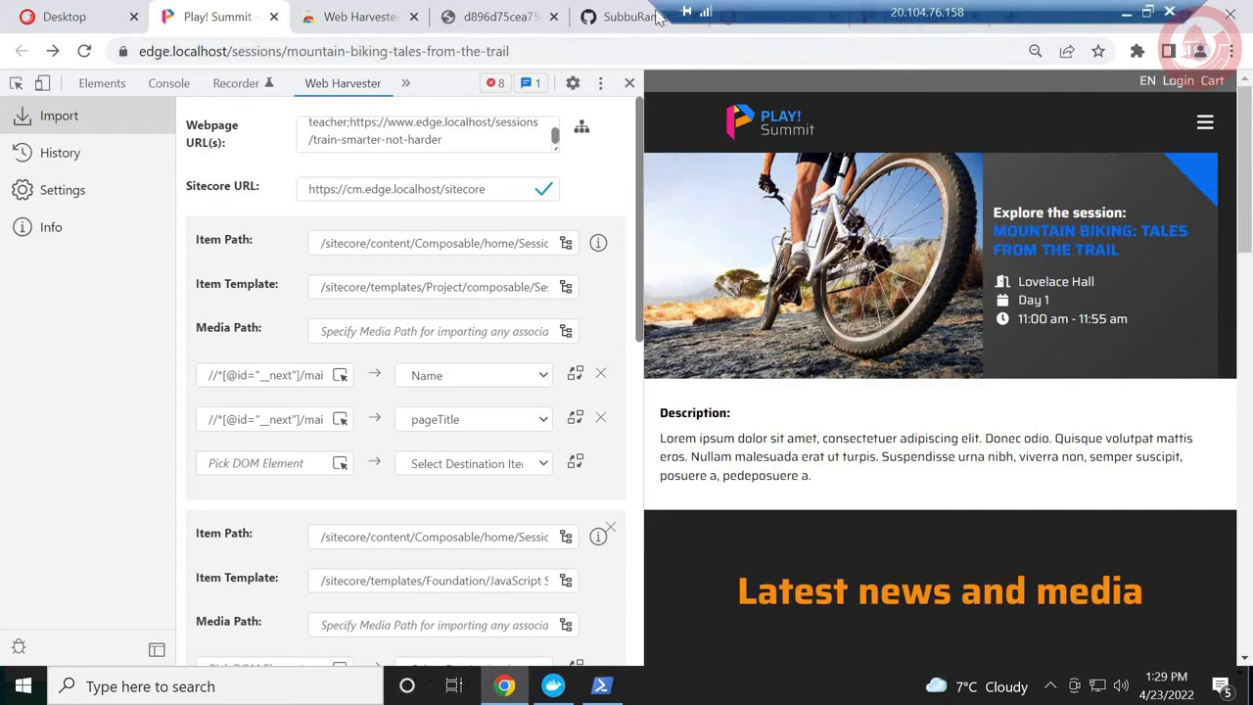
Open the web-harvester-for-sitecore GitHub repository in the github.dev web editor and check the files in the content_scripts folder.
{"action": "left_click", "coordinate": [614, 20]}
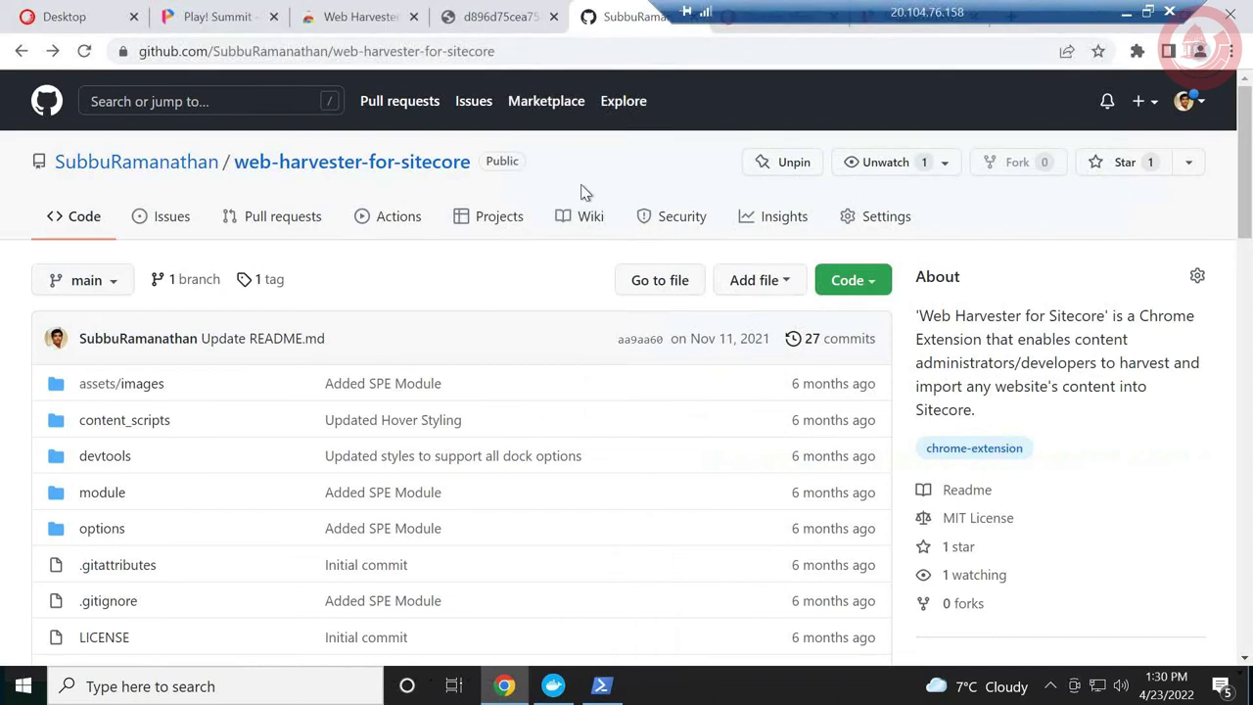
{"action": "key", "text": "F5"}
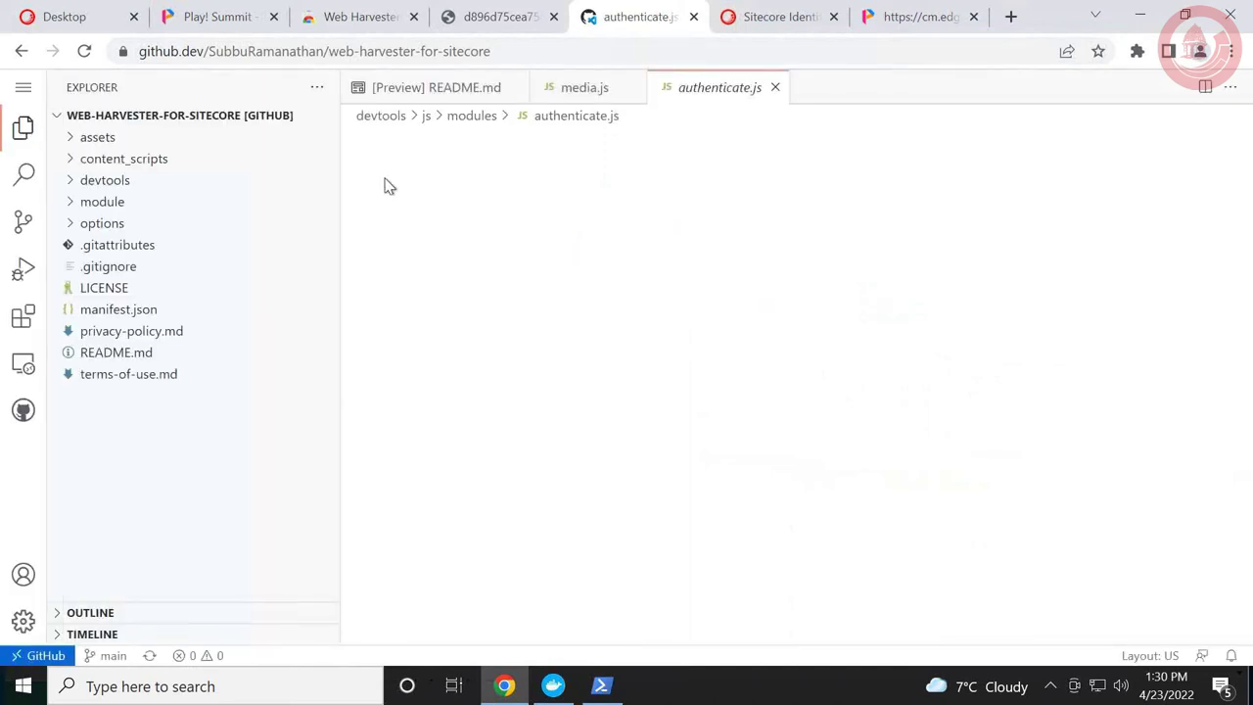
{"action": "left_click", "coordinate": [78, 182]}
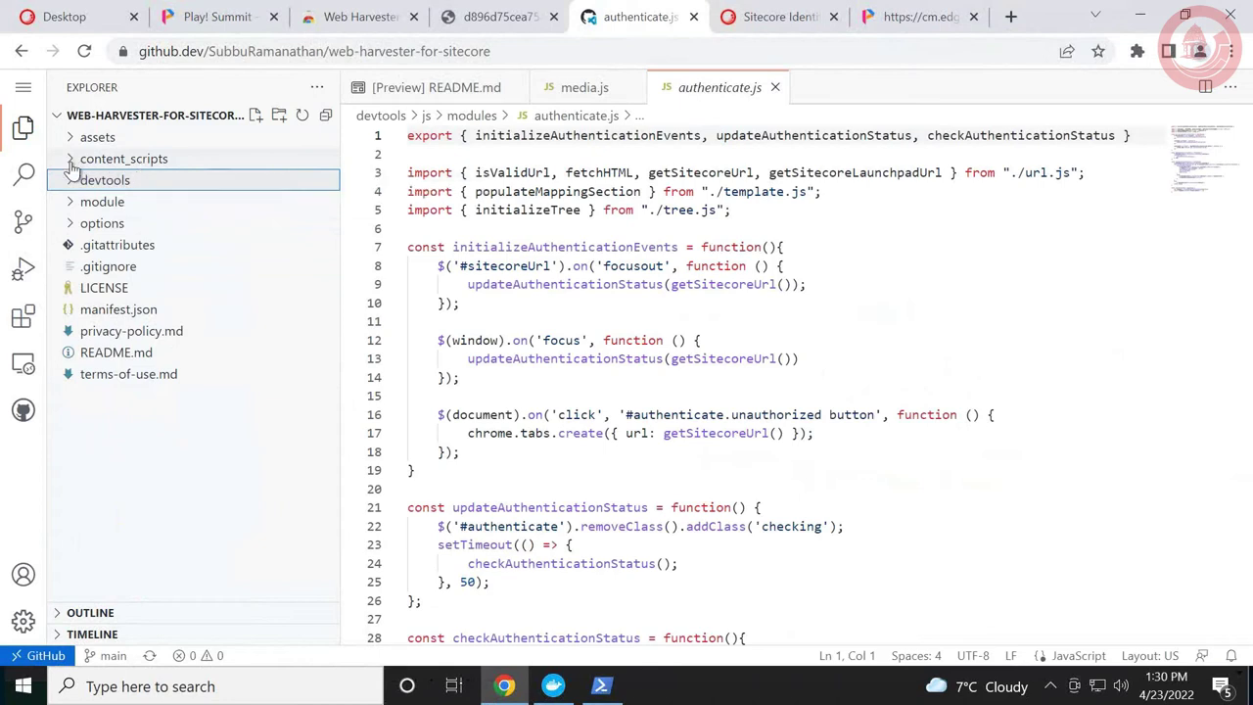
{"action": "left_click", "coordinate": [122, 159]}
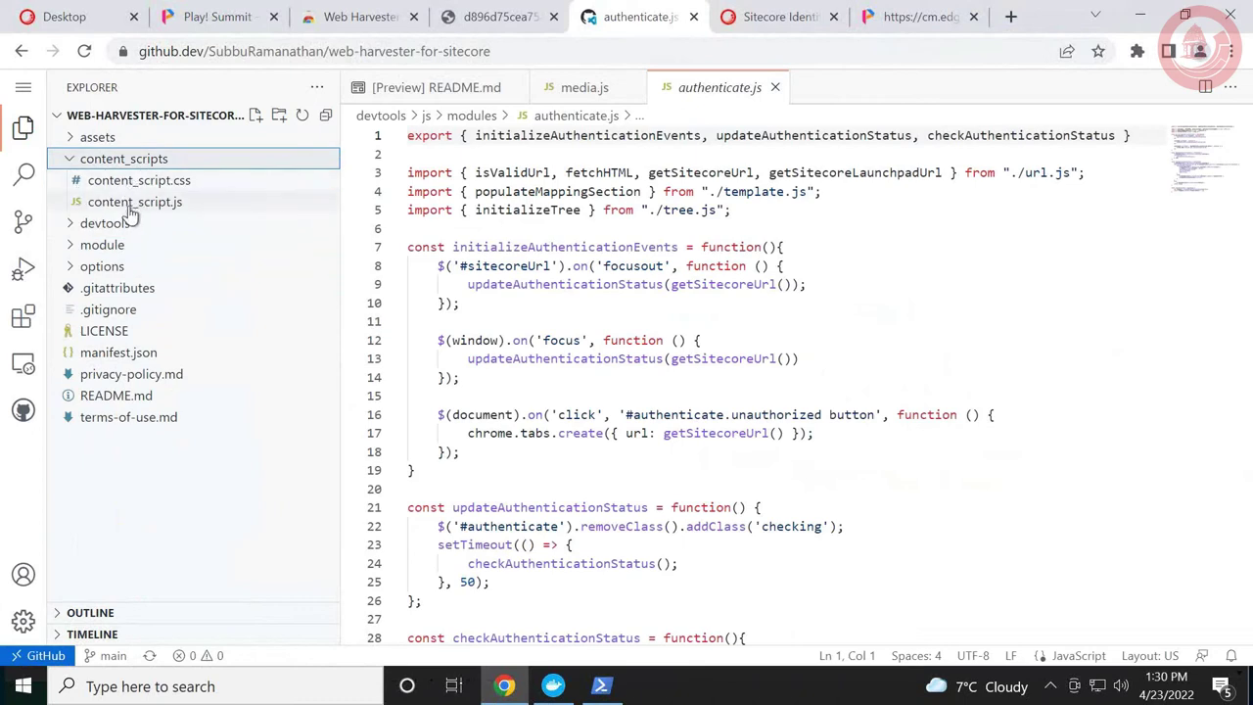
{"action": "left_click", "coordinate": [71, 161]}
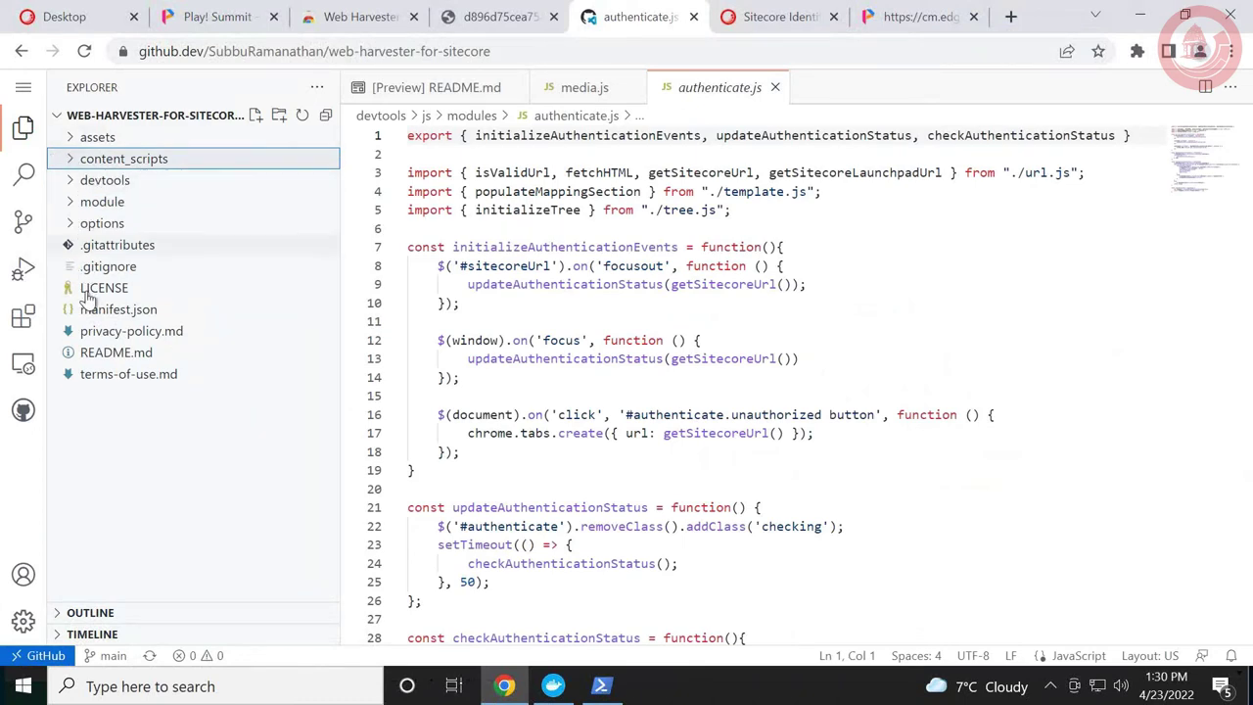
{"action": "left_click", "coordinate": [71, 163]}
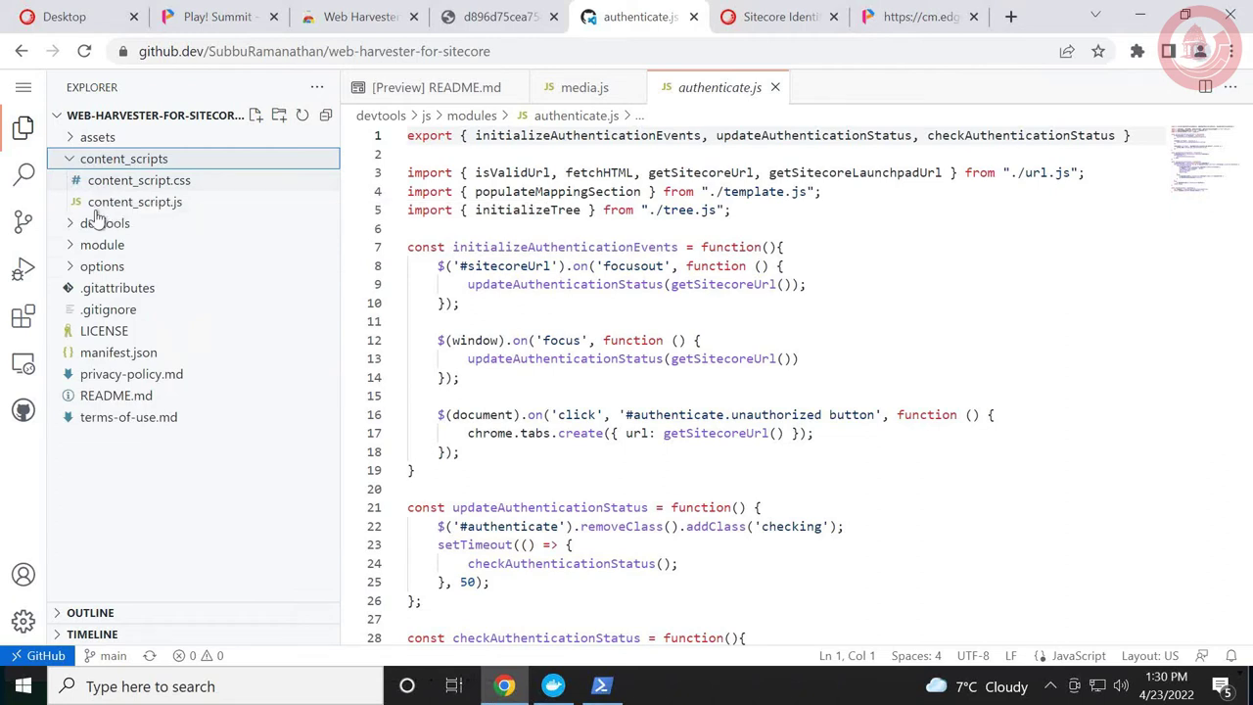
{"action": "left_click", "coordinate": [71, 160]}
Expand the devtools folder and look through its images folder and the script files in js/modules.
{"action": "left_click", "coordinate": [74, 184]}
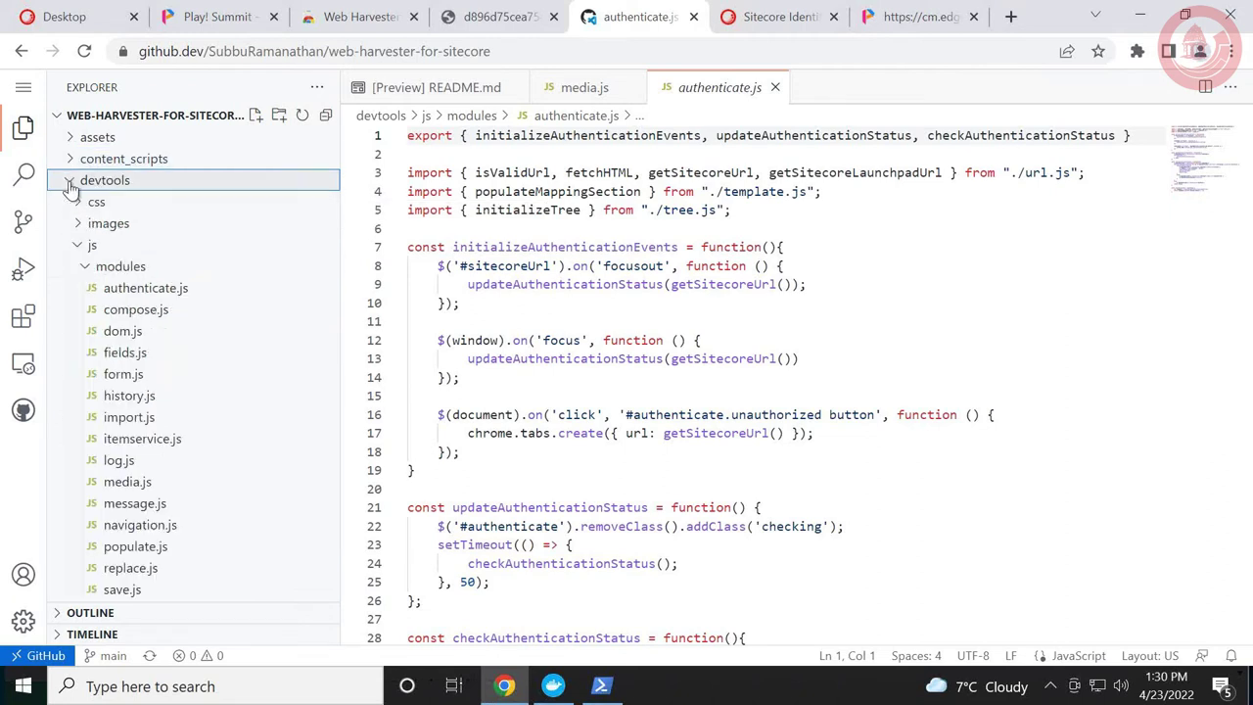
{"action": "left_click", "coordinate": [82, 247]}
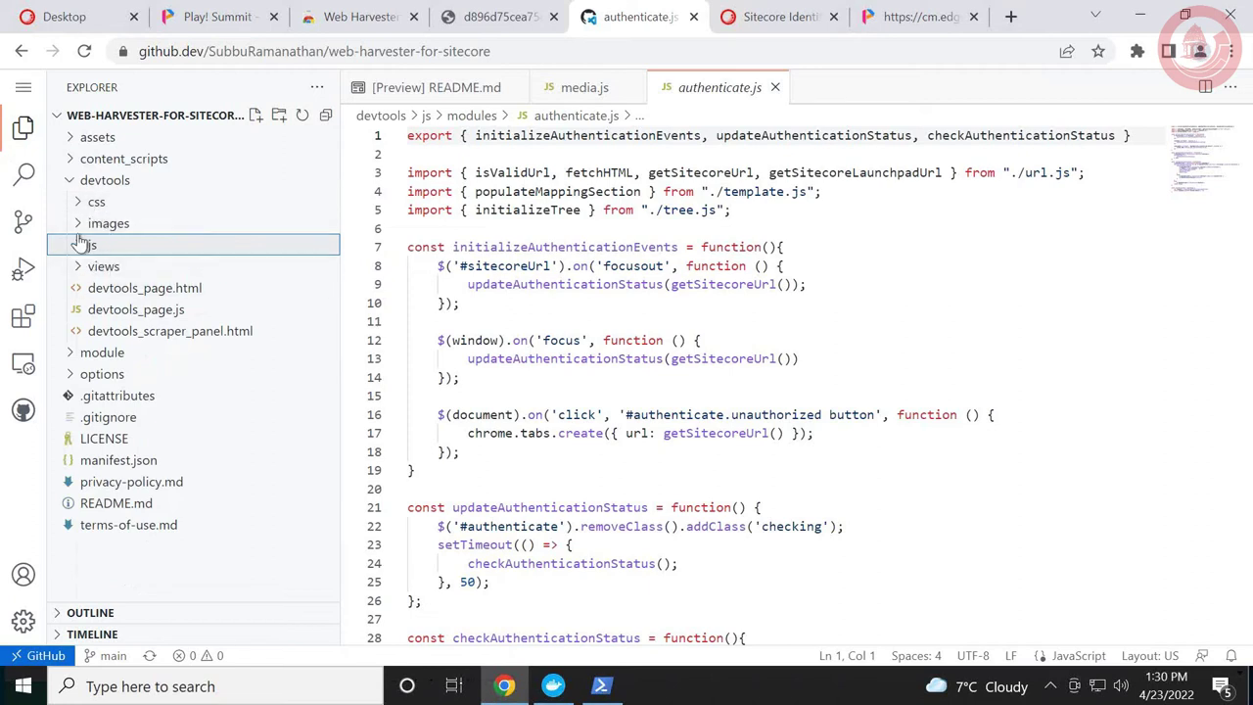
{"action": "left_click", "coordinate": [82, 224]}
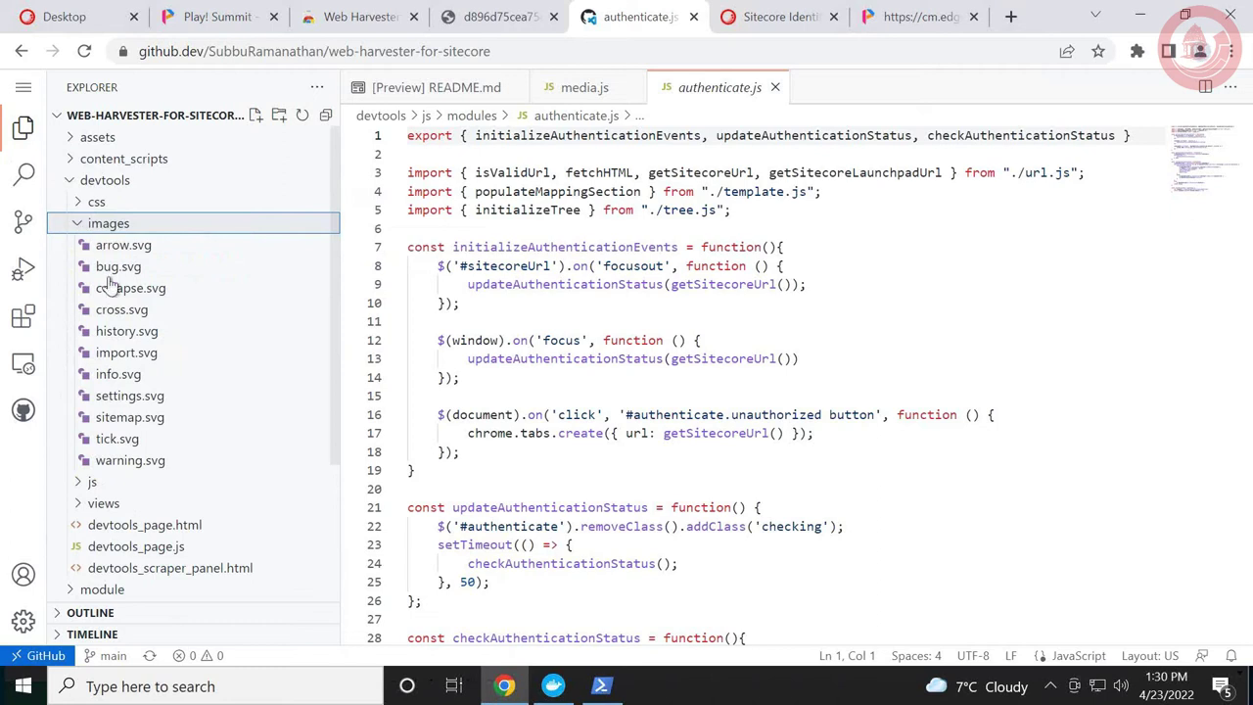
{"action": "left_click", "coordinate": [78, 224]}
{"action": "left_click", "coordinate": [78, 247]}
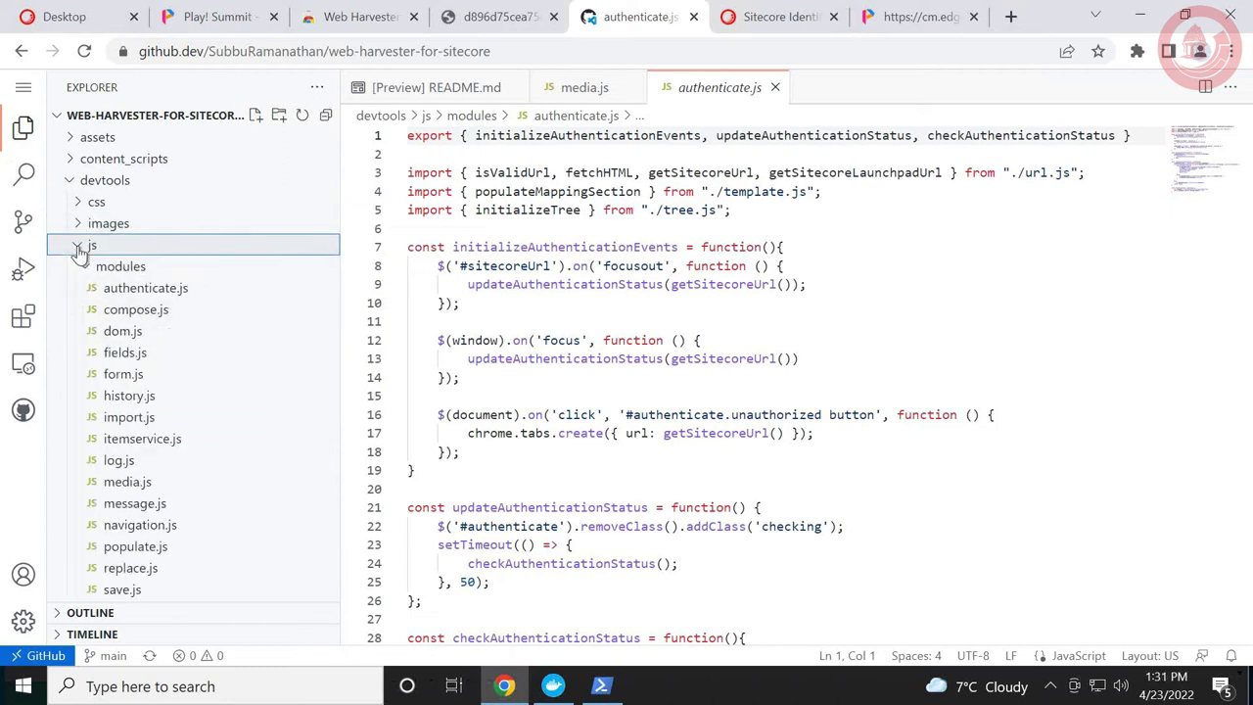
{"action": "scroll", "coordinate": [333, 292], "scroll_direction": "down", "scroll_amount": 1}
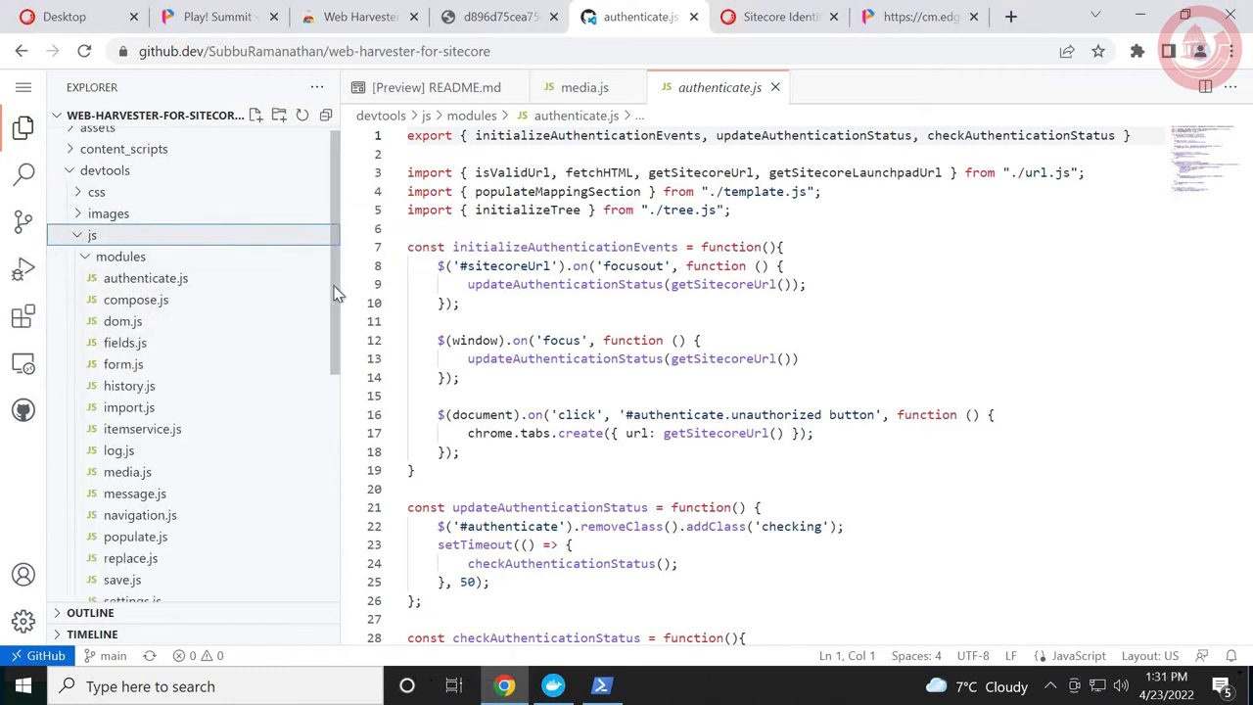
{"action": "scroll", "coordinate": [332, 294], "scroll_direction": "down", "scroll_amount": 2}
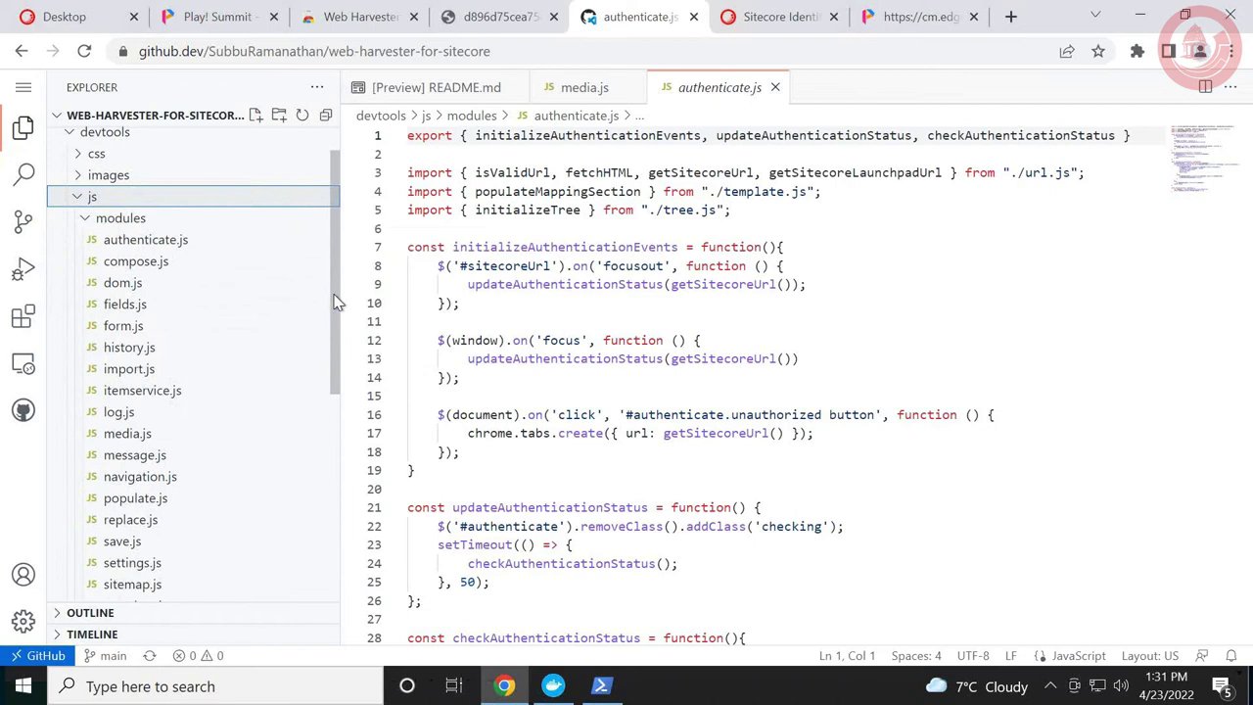
{"action": "scroll", "coordinate": [333, 303], "scroll_direction": "down", "scroll_amount": 1}
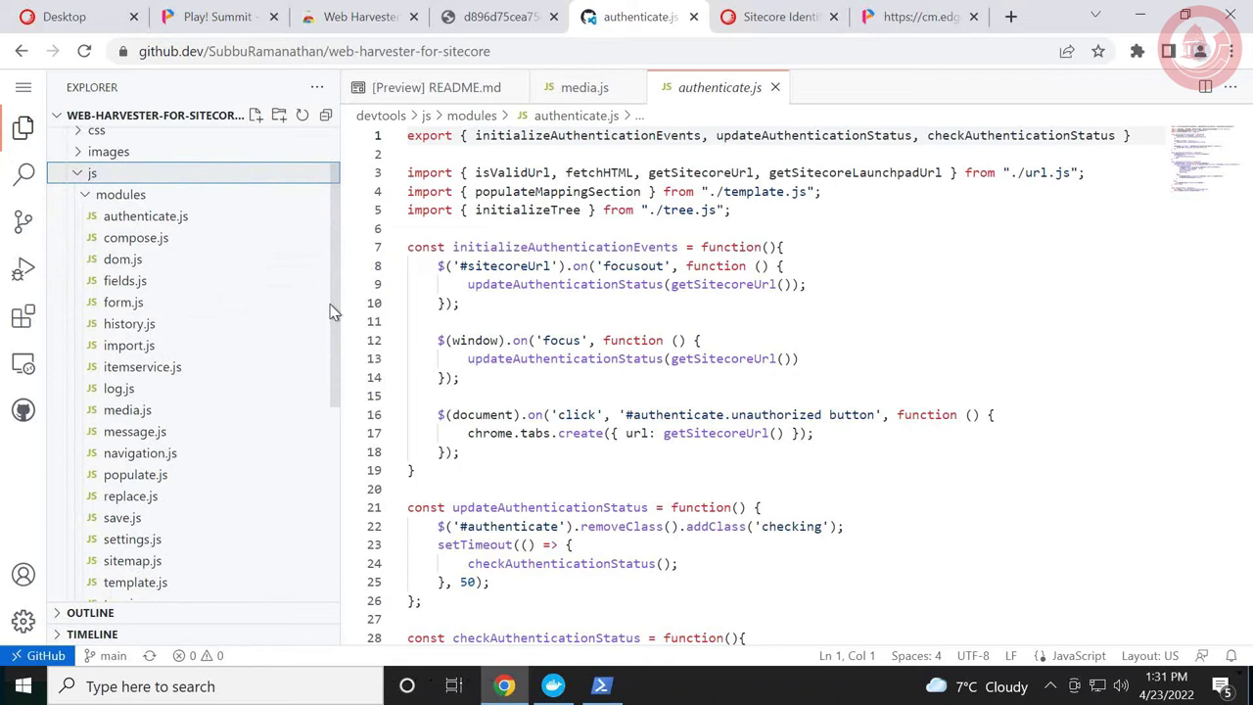
Collapse the modules folder and look through the HTML files in the devtools views folder.
{"action": "left_click", "coordinate": [88, 199]}
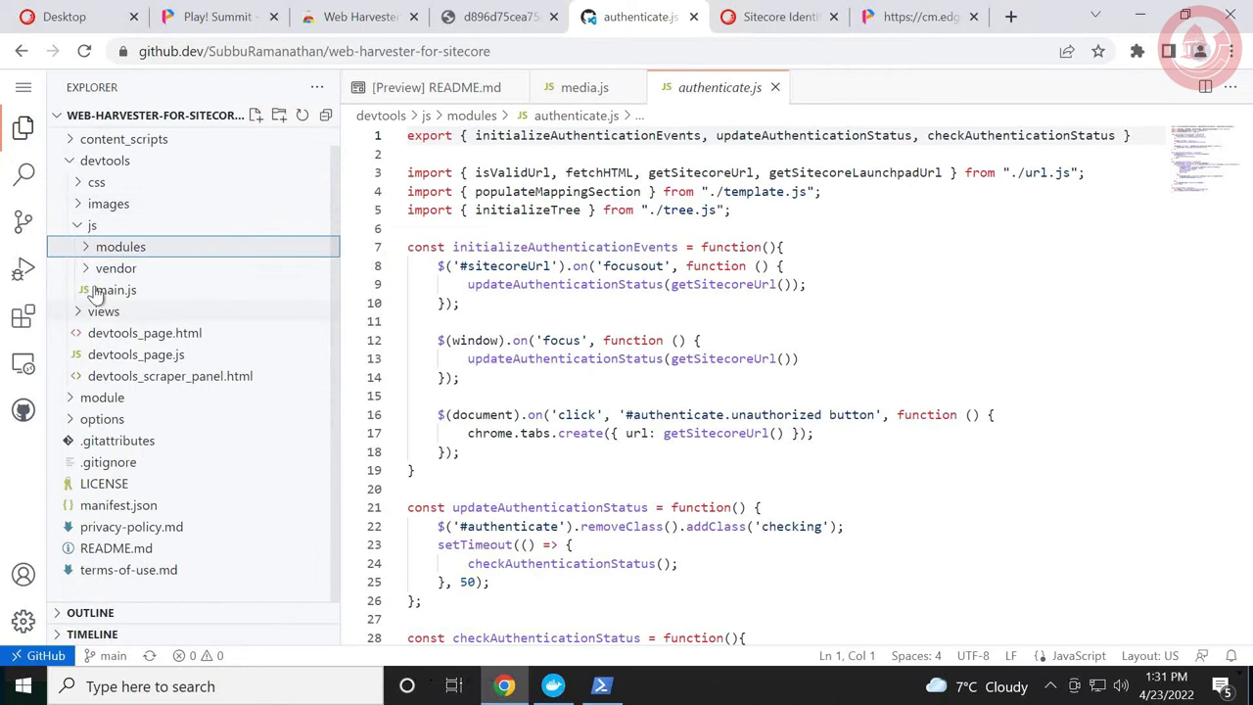
{"action": "left_click", "coordinate": [71, 313]}
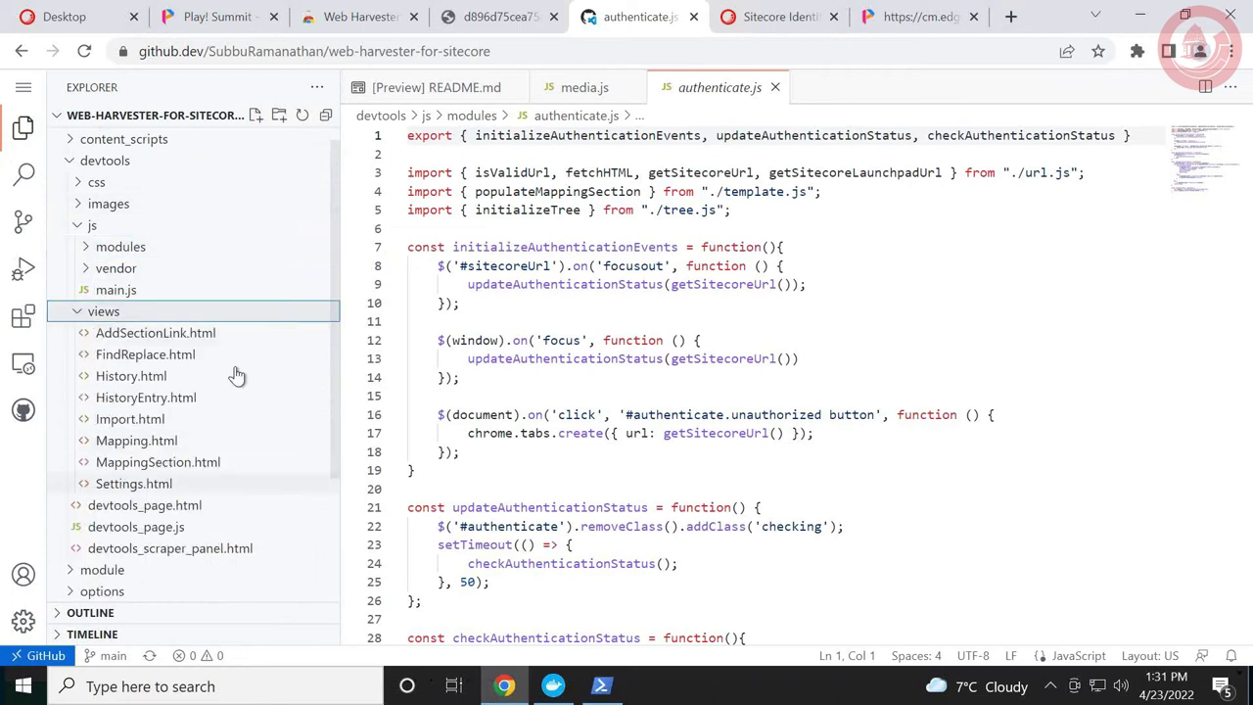
{"action": "left_click_drag", "start_coordinate": [335, 281], "coordinate": [334, 323]}
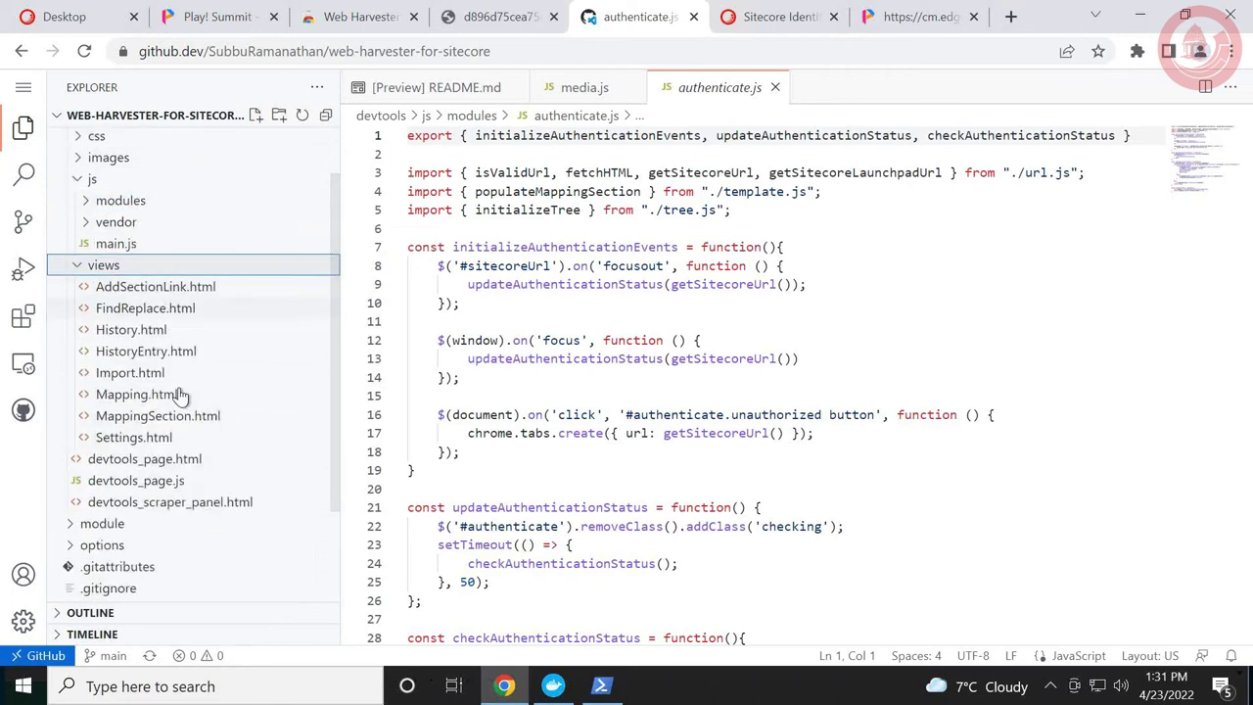
{"action": "scroll", "coordinate": [334, 369], "scroll_direction": "down", "scroll_amount": 3}
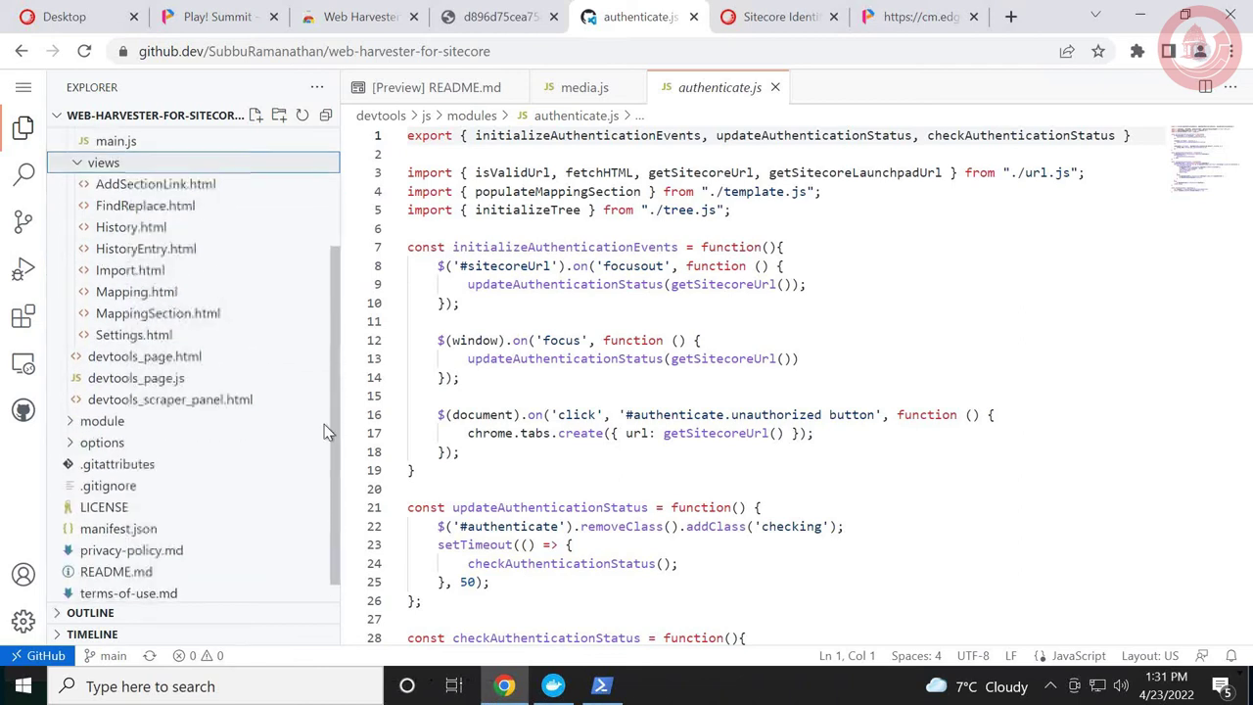
{"action": "scroll", "coordinate": [332, 248], "scroll_direction": "up", "scroll_amount": 5}
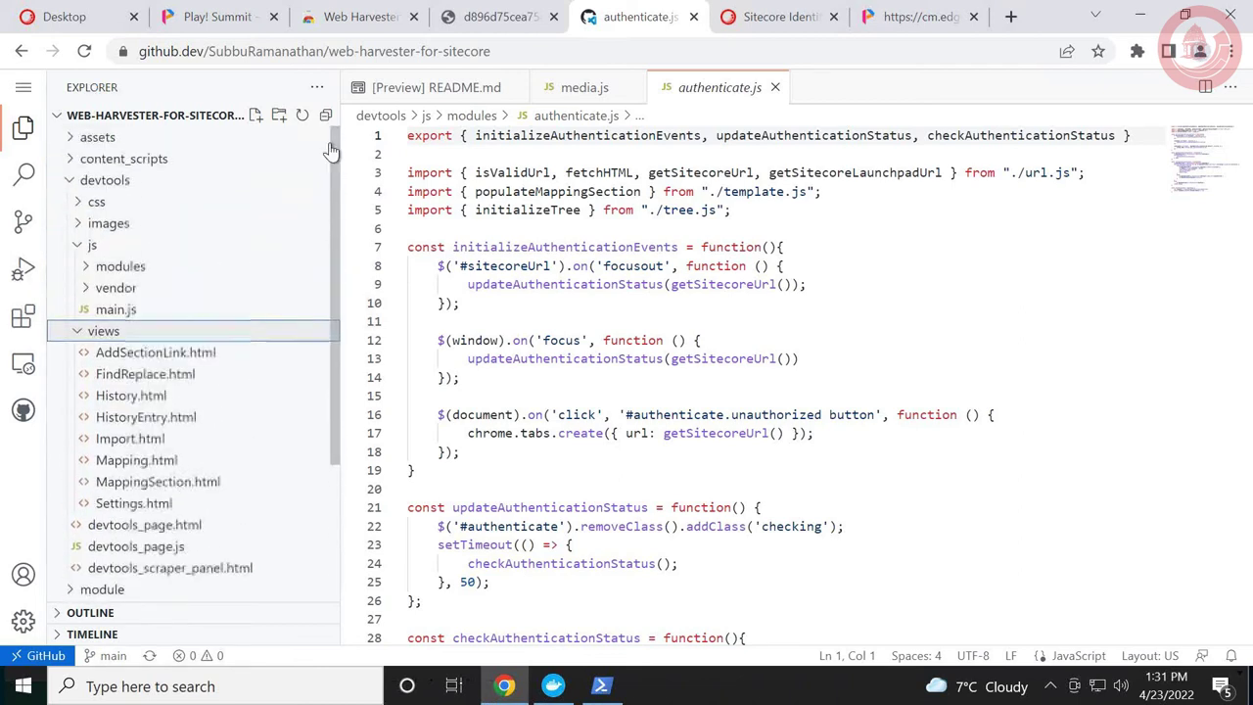
Collapse the devtools folder and examine the ImportMedia.yml script in the Web API folder of the serialization module.
{"action": "left_click", "coordinate": [69, 182]}
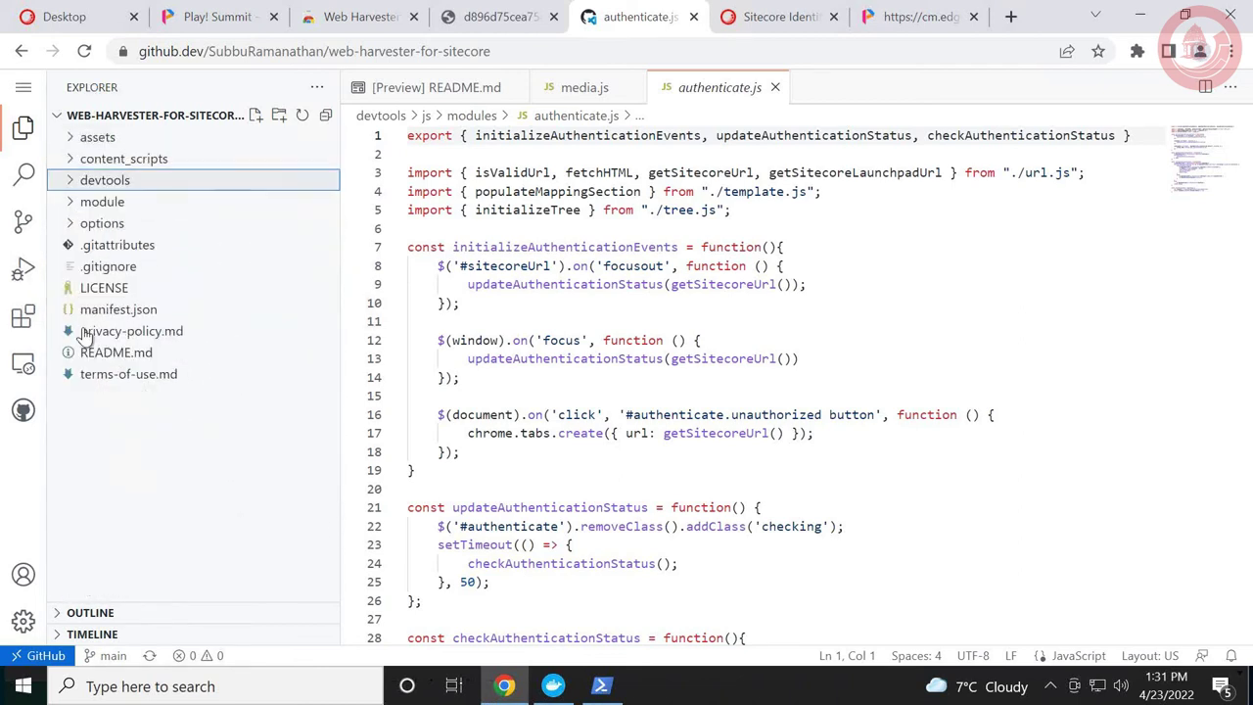
{"action": "left_click", "coordinate": [73, 205]}
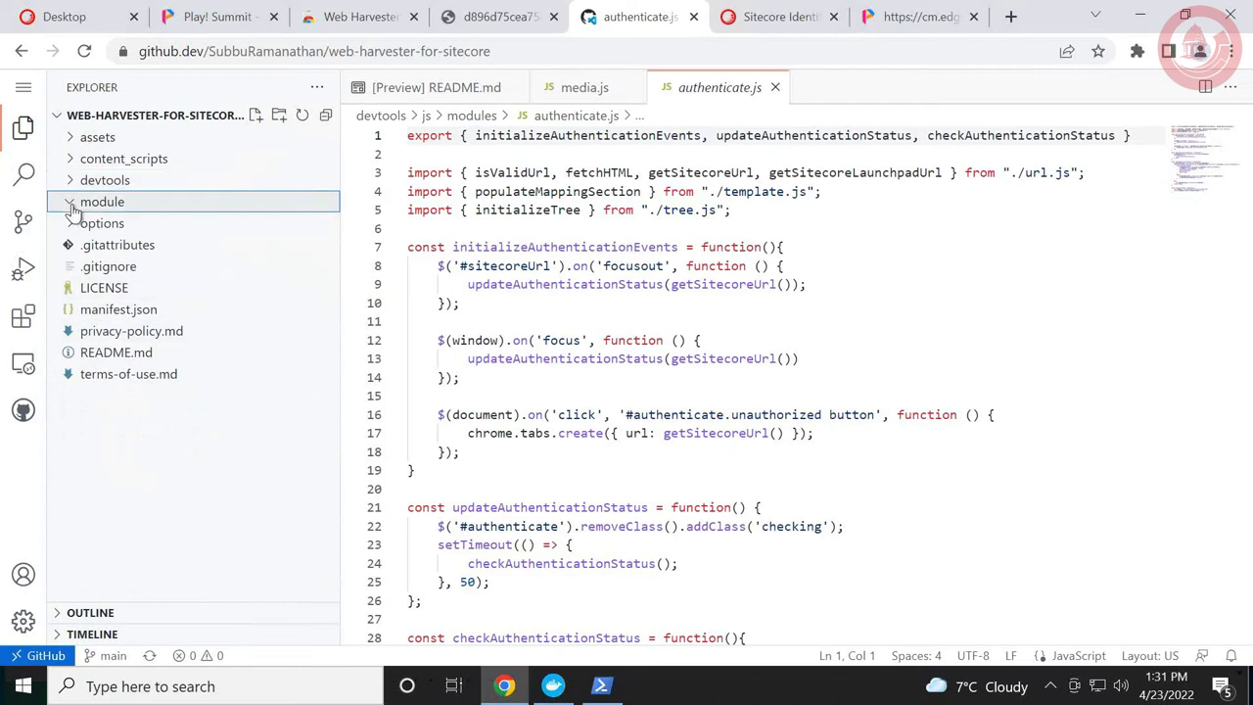
{"action": "left_click", "coordinate": [82, 224]}
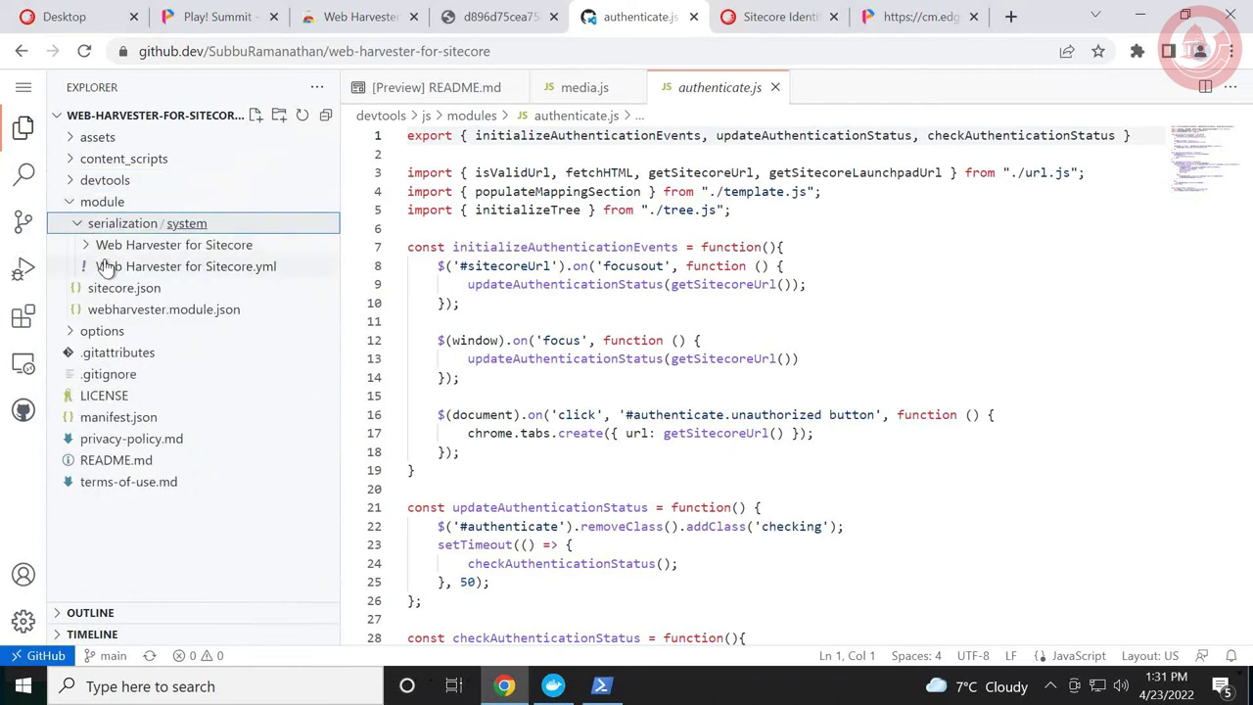
{"action": "left_click", "coordinate": [86, 244]}
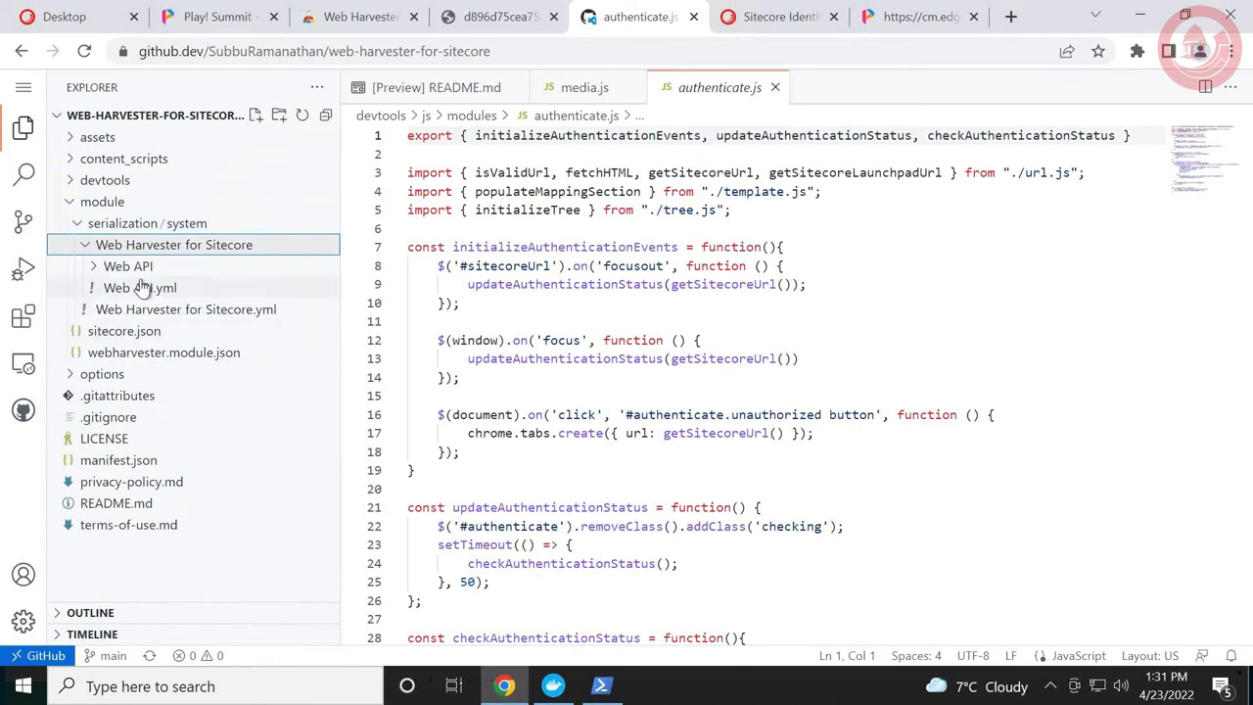
{"action": "left_click", "coordinate": [128, 266]}
{"action": "left_click", "coordinate": [152, 288]}
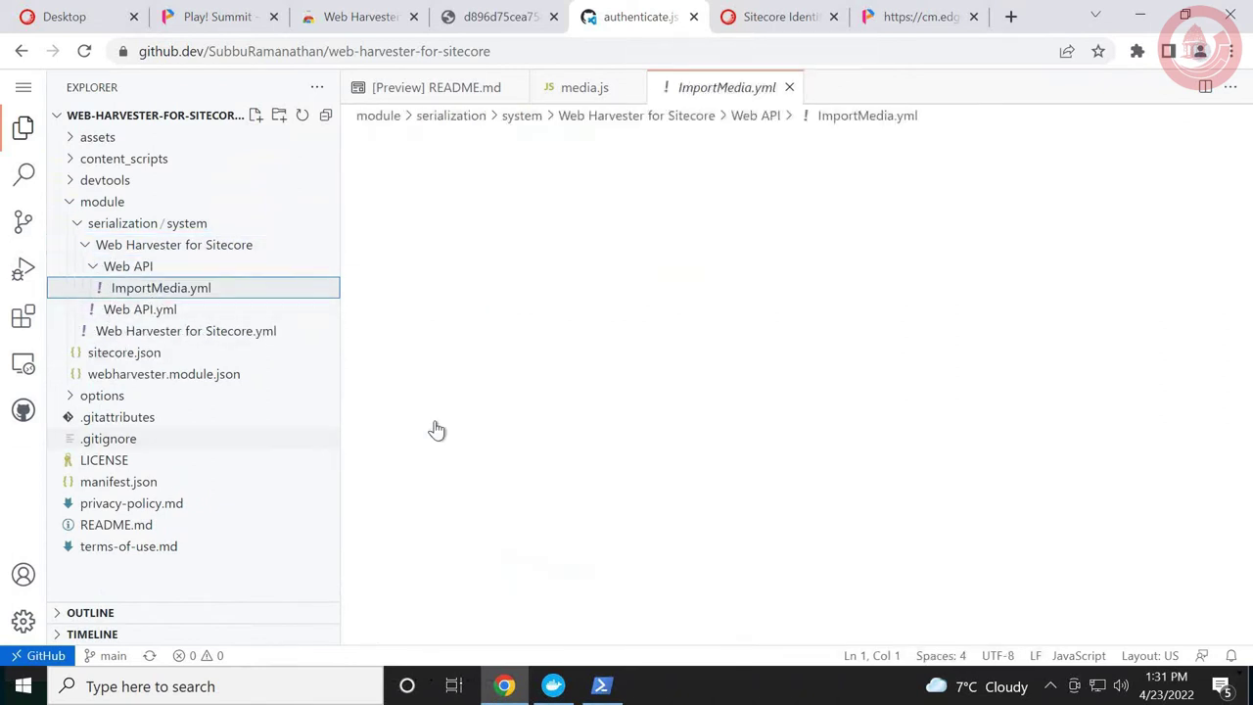
{"action": "scroll", "coordinate": [659, 402], "scroll_direction": "down", "scroll_amount": 2}
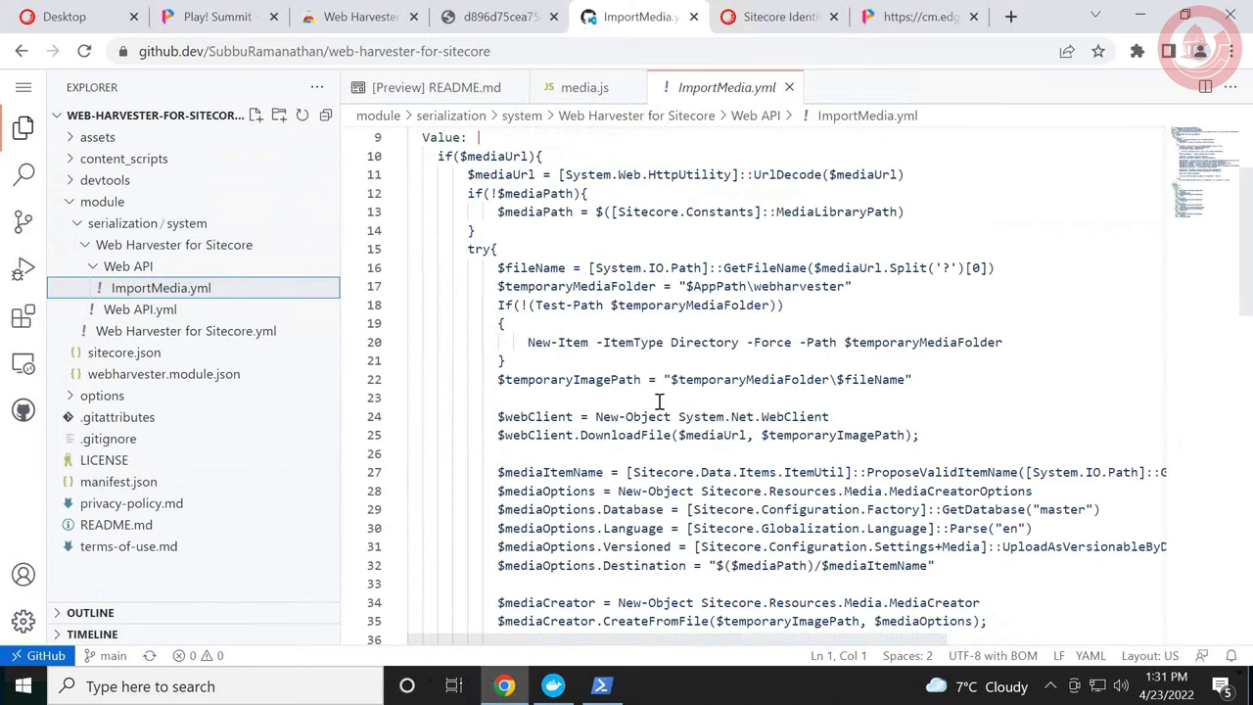
Collapse the module folder, expand options and its css subfolder, and read the Web Harvester for Sitecore extension's popup page.
{"action": "left_click", "coordinate": [70, 203]}
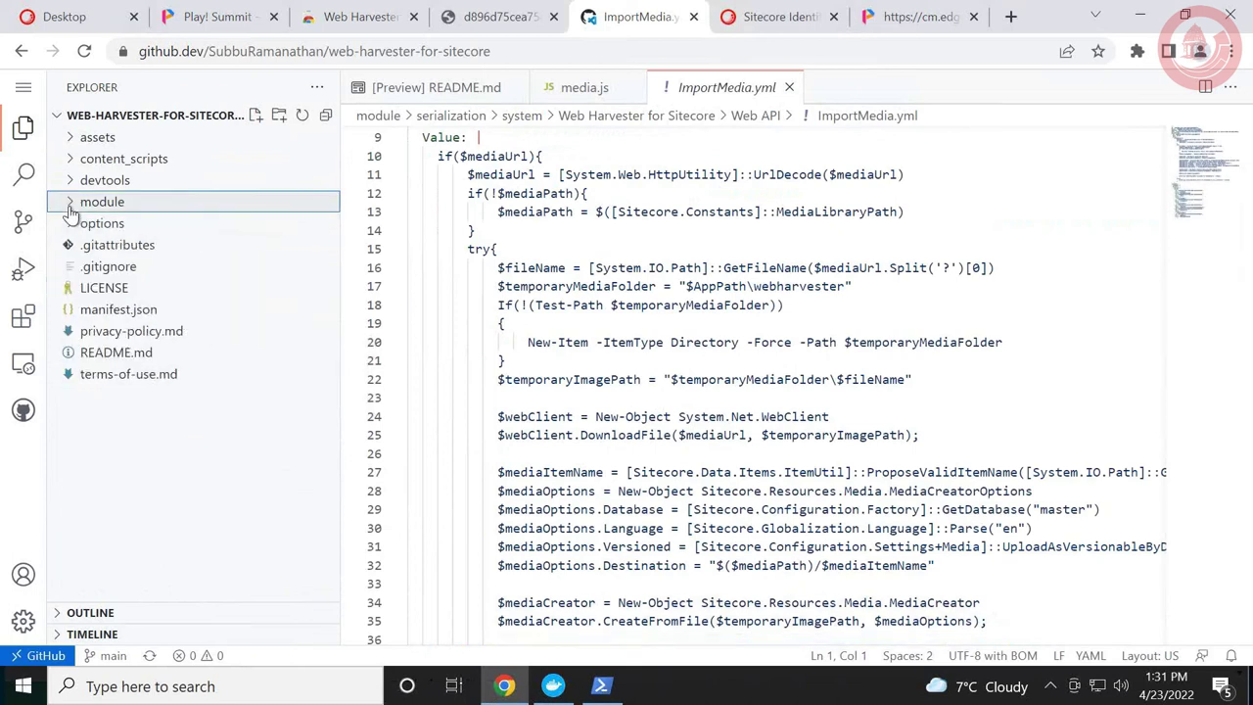
{"action": "left_click", "coordinate": [84, 225]}
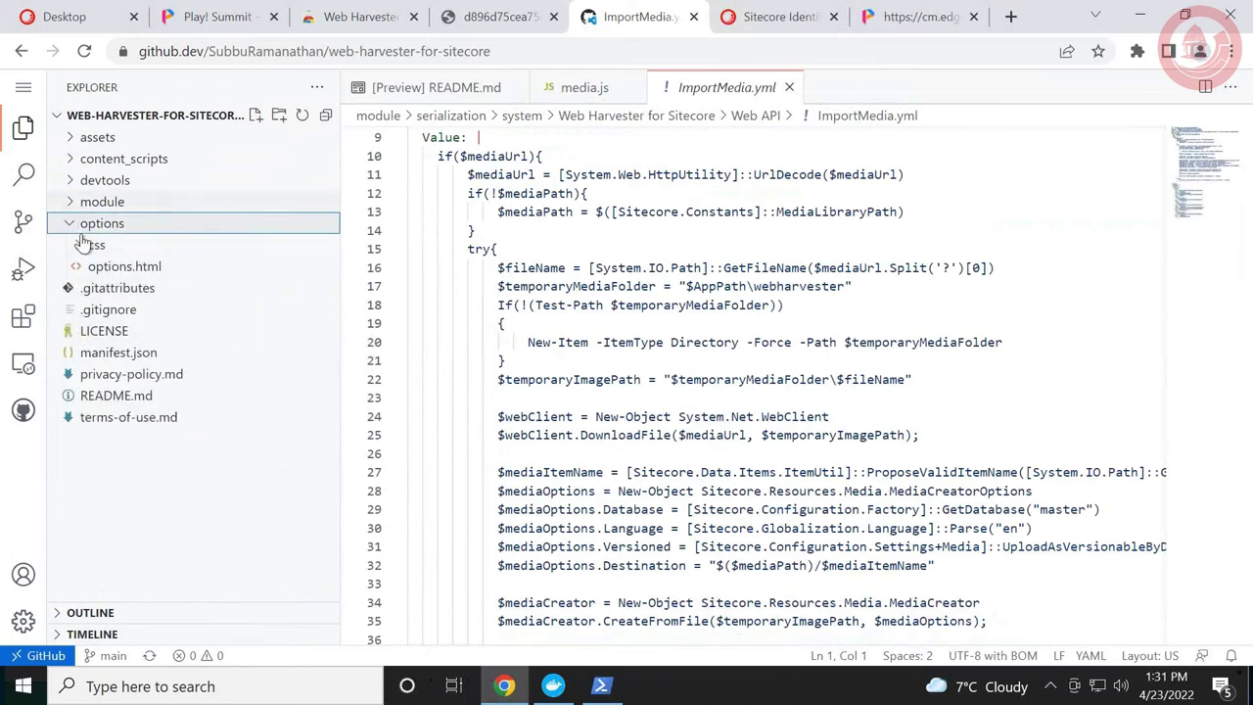
{"action": "left_click", "coordinate": [83, 250]}
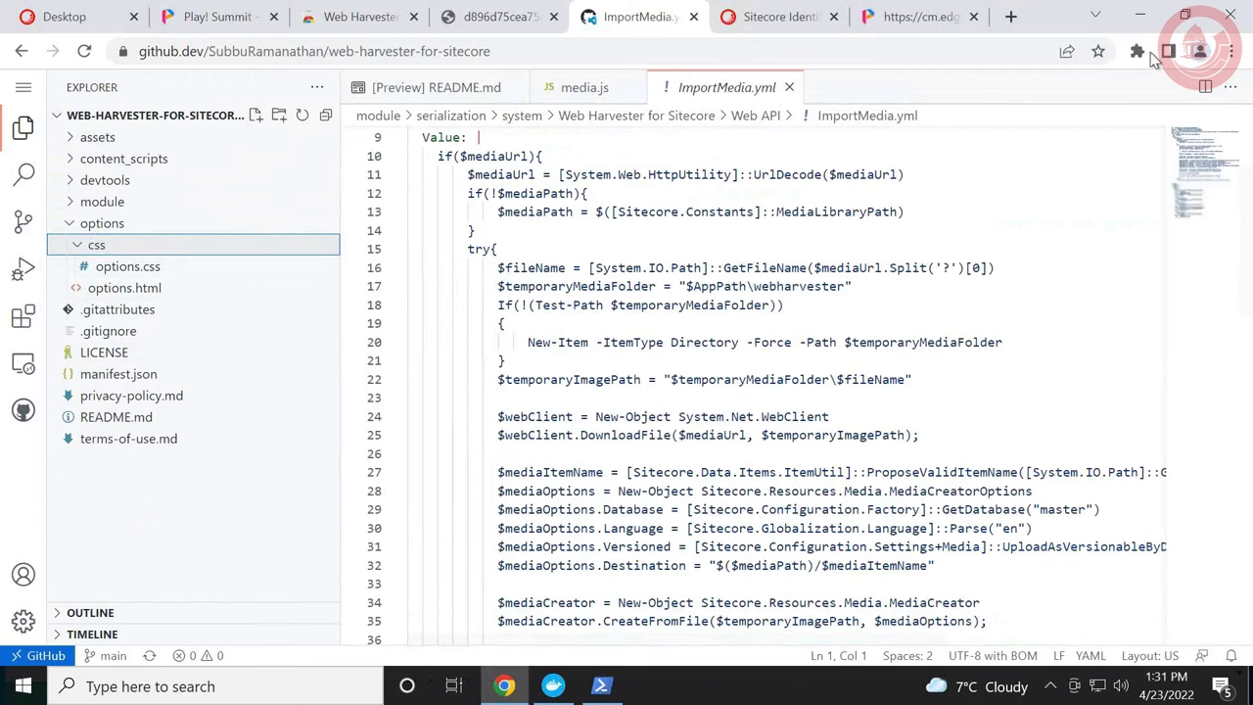
{"action": "left_click", "coordinate": [1137, 51]}
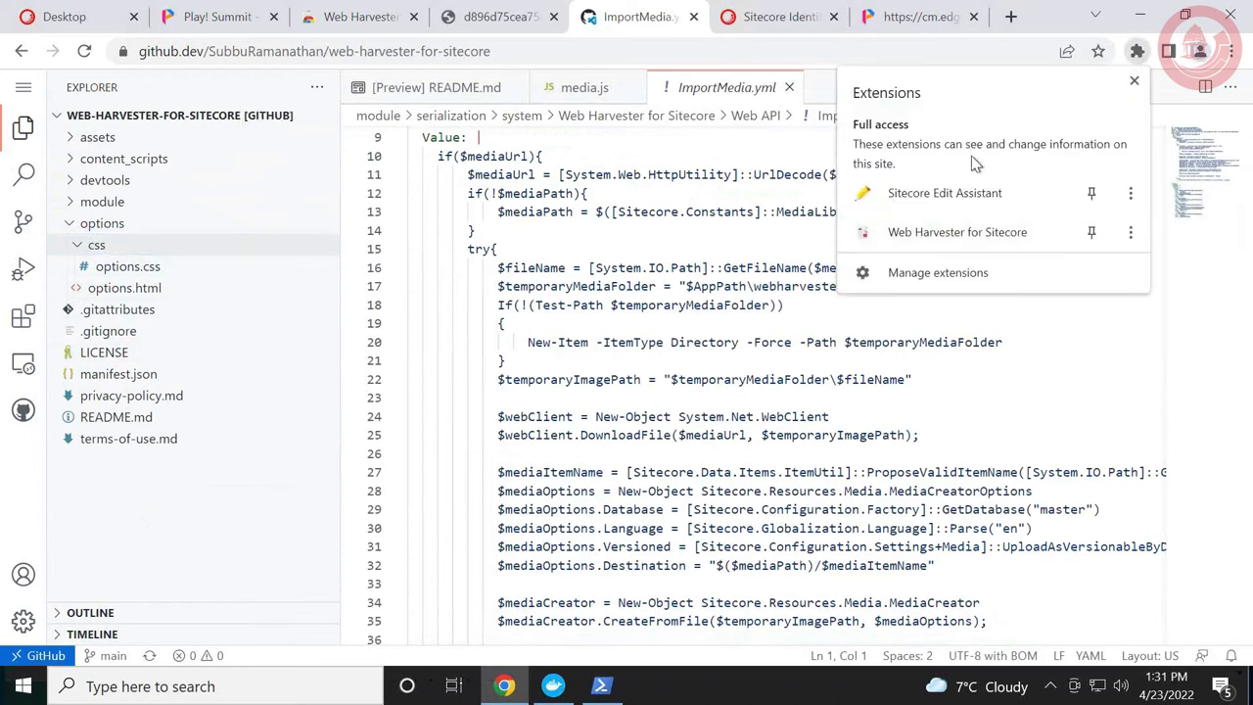
{"action": "left_click", "coordinate": [1009, 235]}
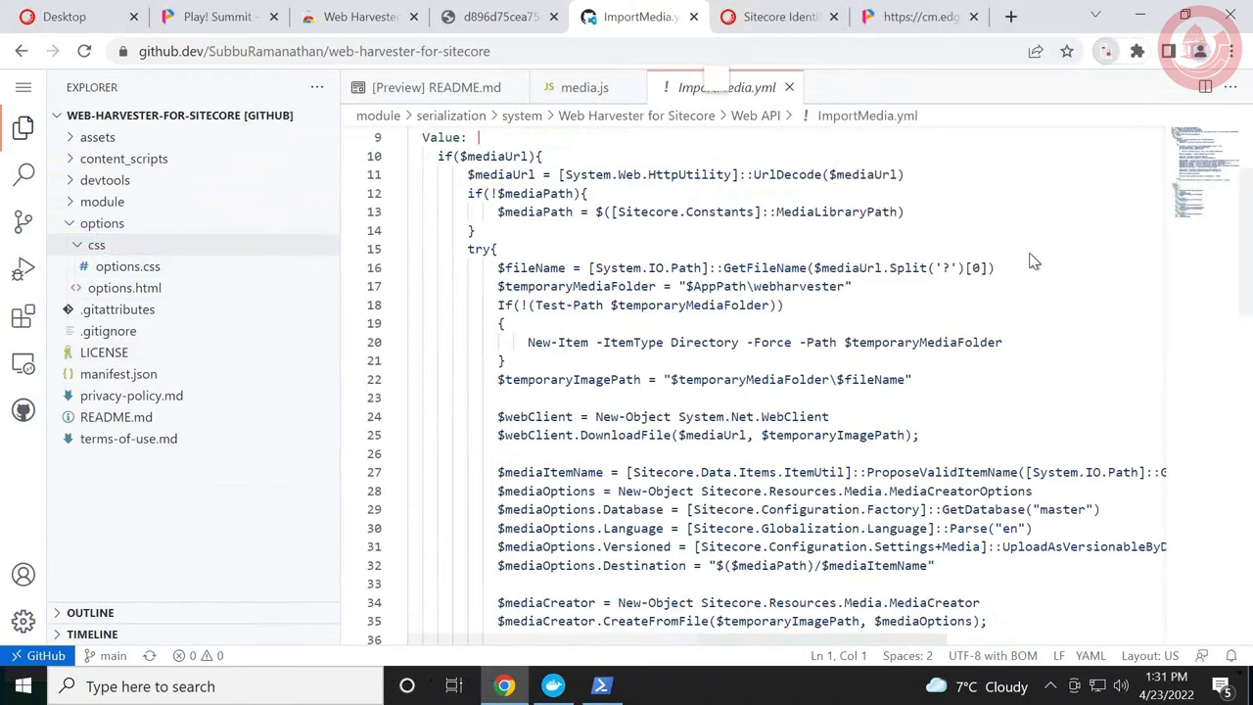
{"action": "scroll", "coordinate": [1114, 331], "scroll_direction": "down", "scroll_amount": 3}
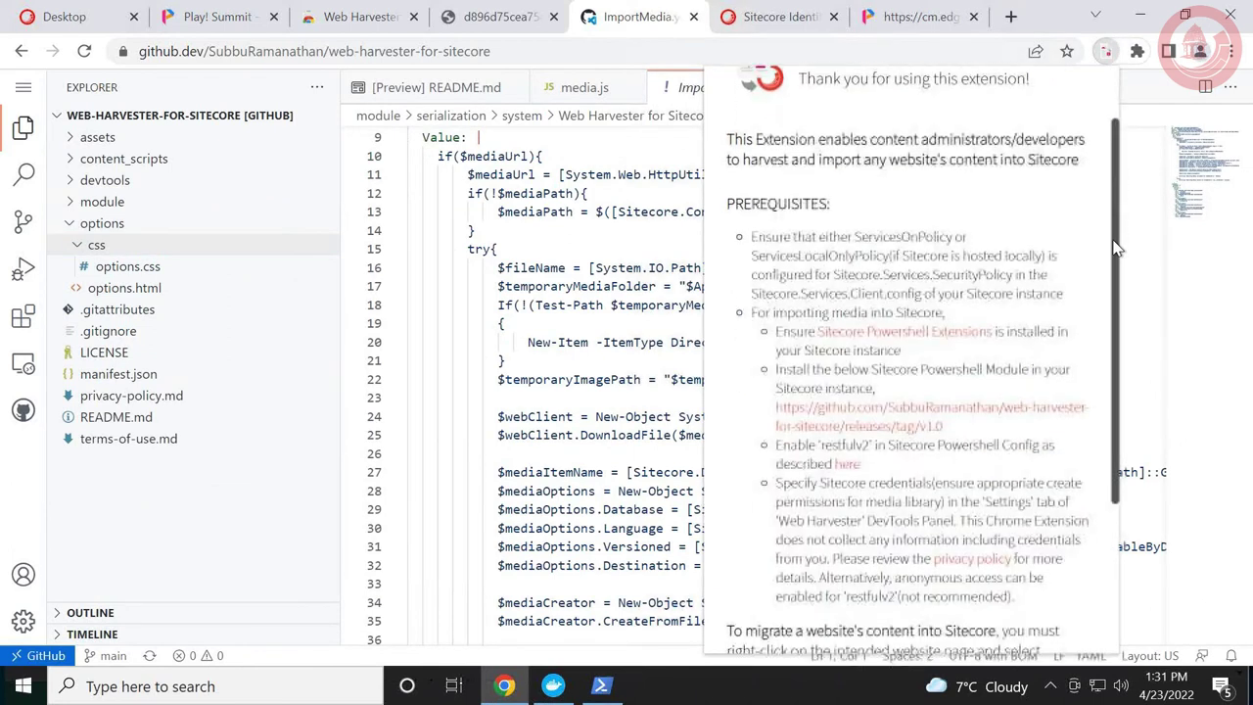
{"action": "scroll", "coordinate": [1115, 331], "scroll_direction": "up", "scroll_amount": 5}
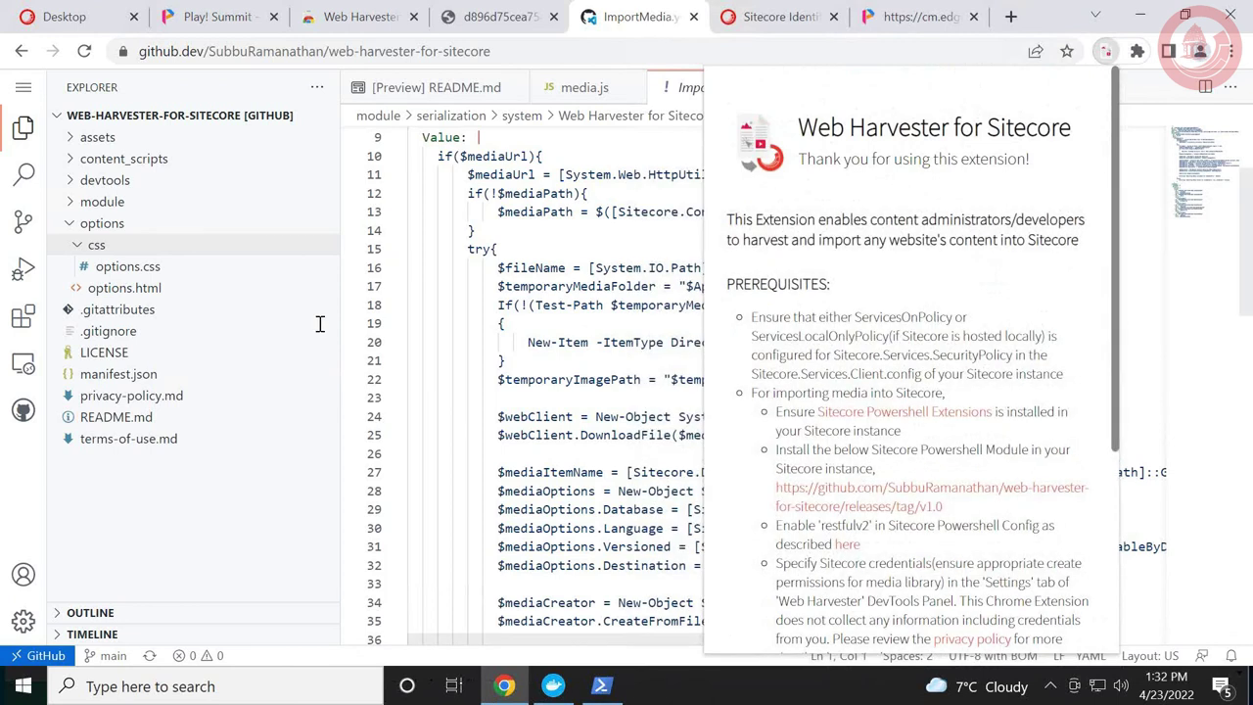
View options.css, collapse the options folder, and look through privacy-policy.md, terms-of-use.md and manifest.json.
{"action": "left_click", "coordinate": [125, 274]}
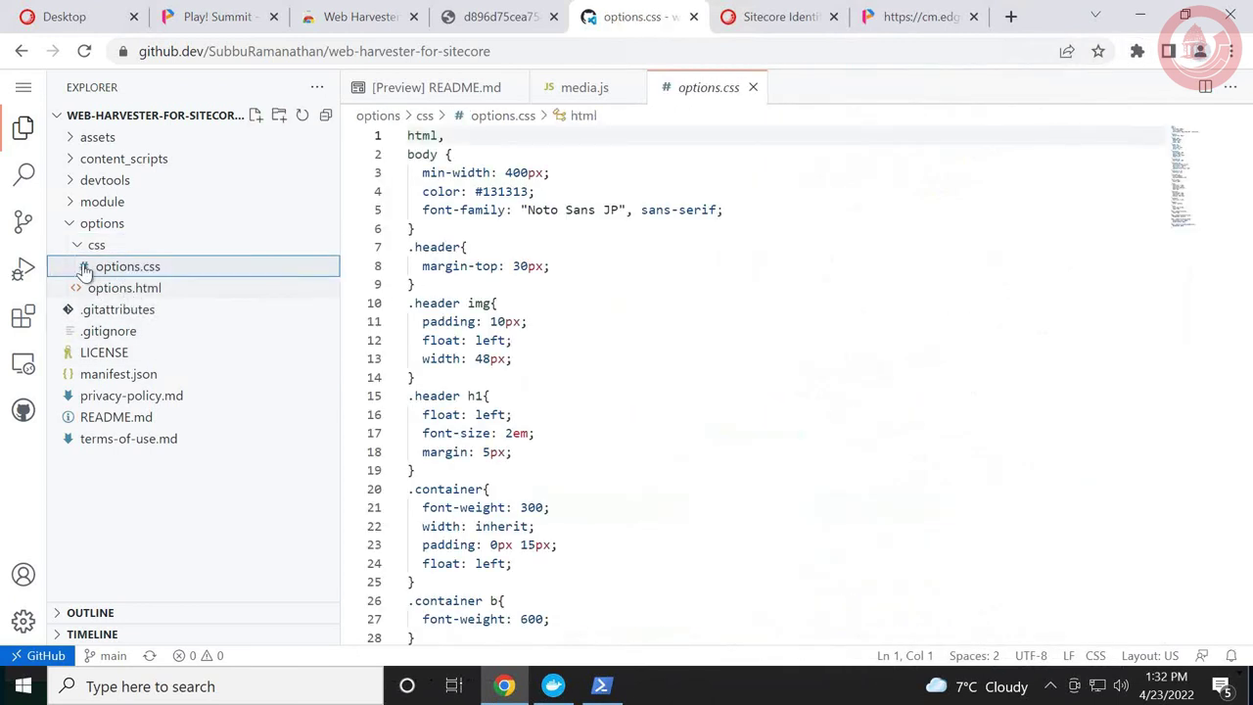
{"action": "left_click", "coordinate": [73, 225]}
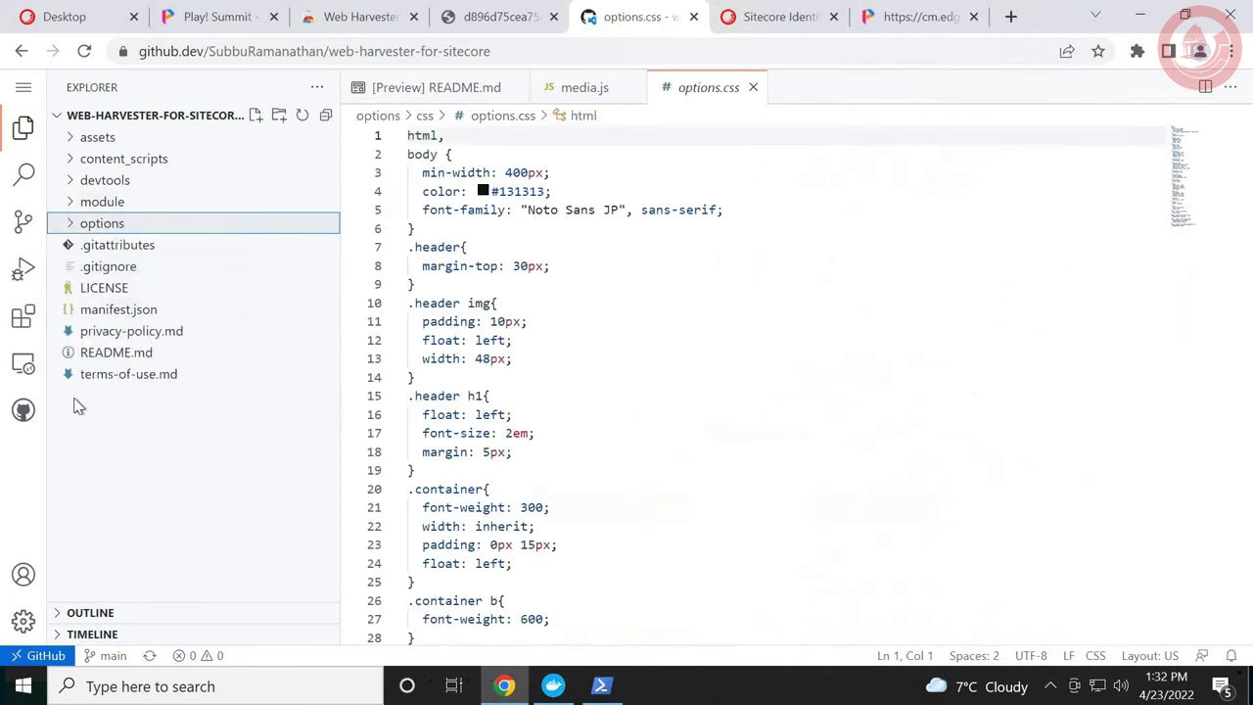
{"action": "left_click", "coordinate": [172, 331]}
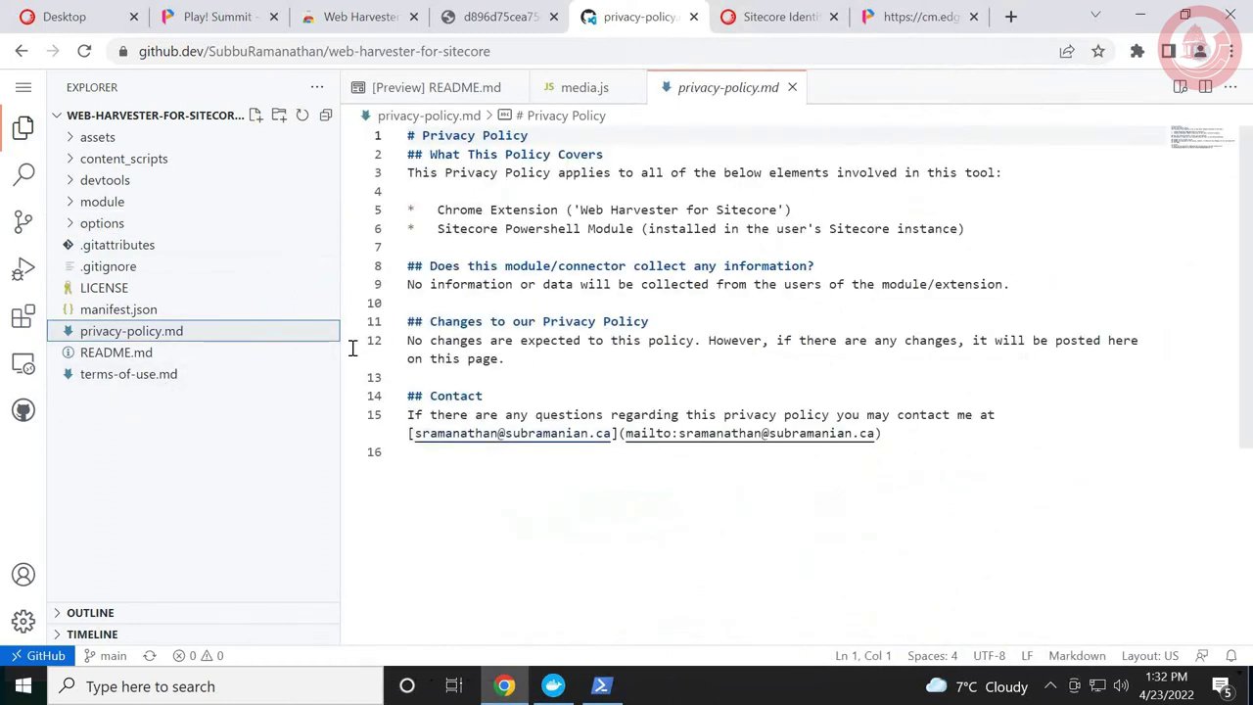
{"action": "left_click", "coordinate": [203, 378]}
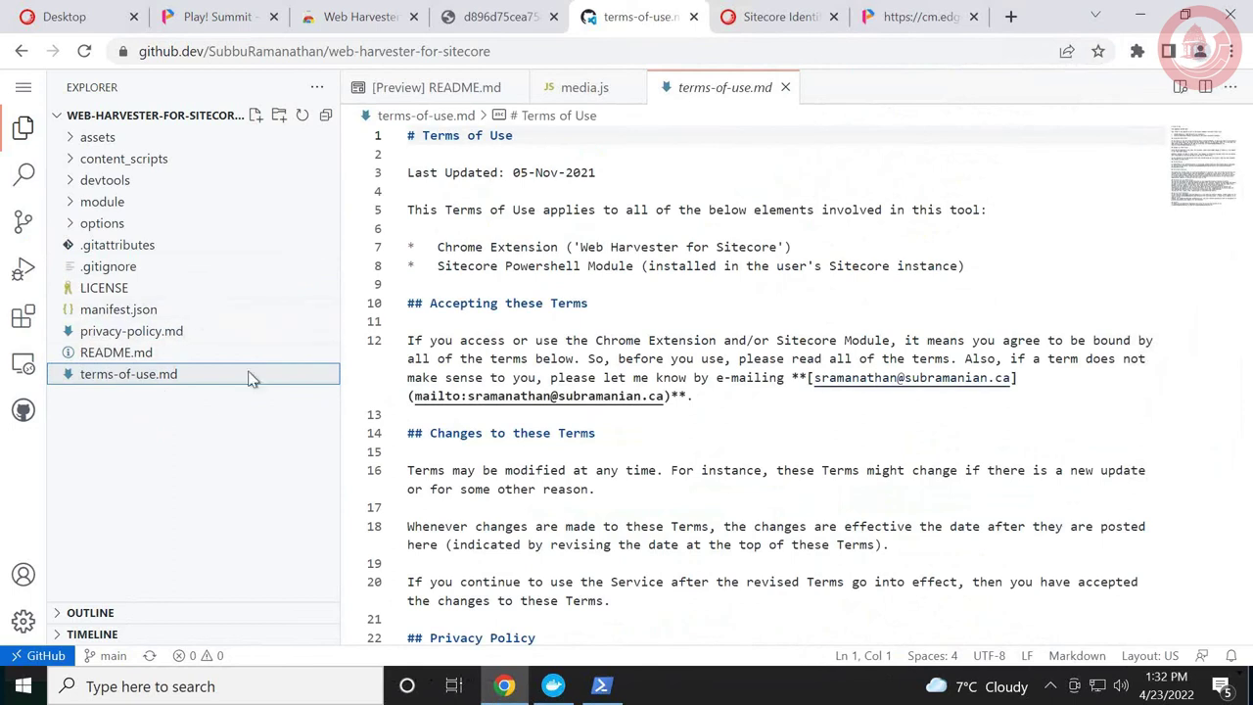
{"action": "left_click", "coordinate": [172, 313]}
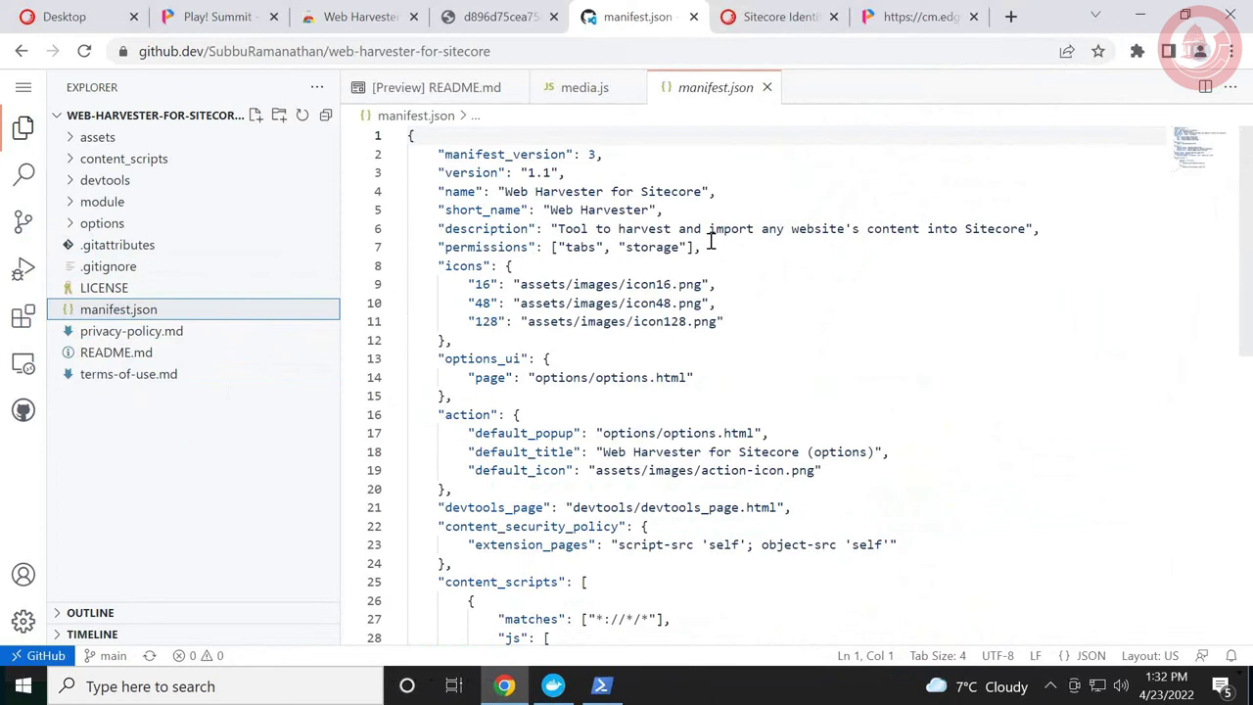
Minimize the remote desktop session and advance the slide show to the IMPORTANT! slide.
{"action": "mouse_move", "coordinate": [773, 8]}
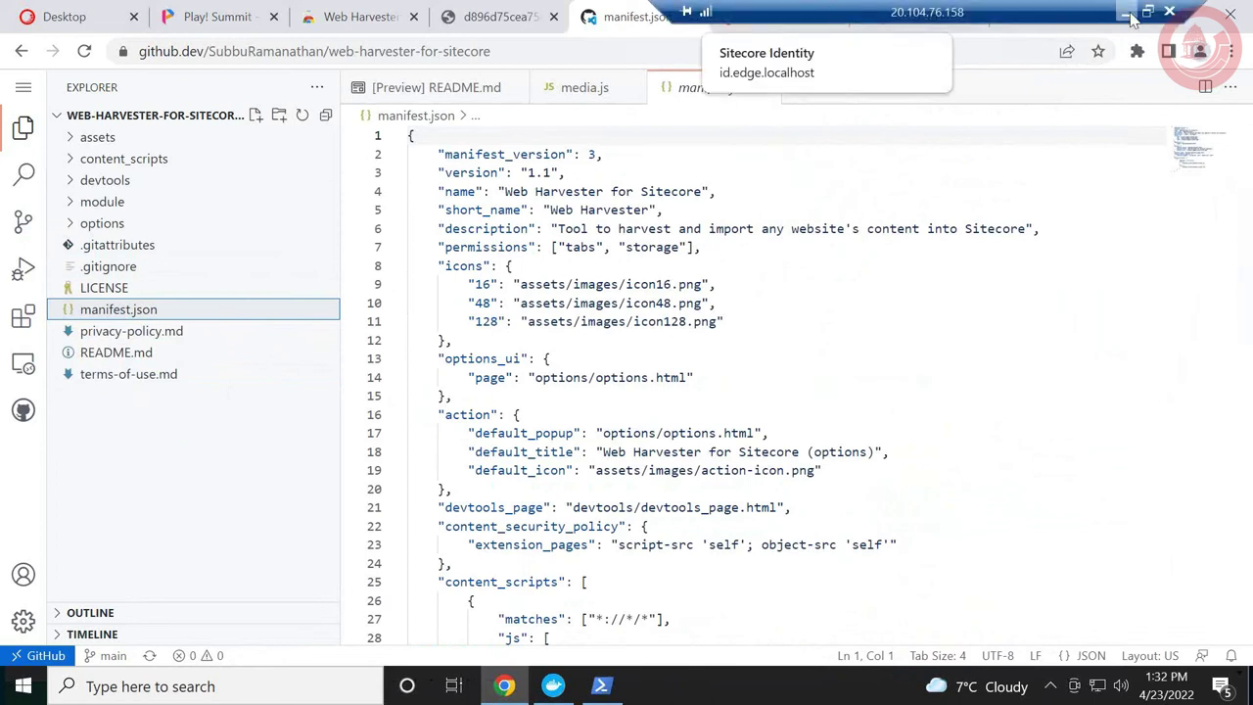
{"action": "left_click", "coordinate": [1130, 16]}
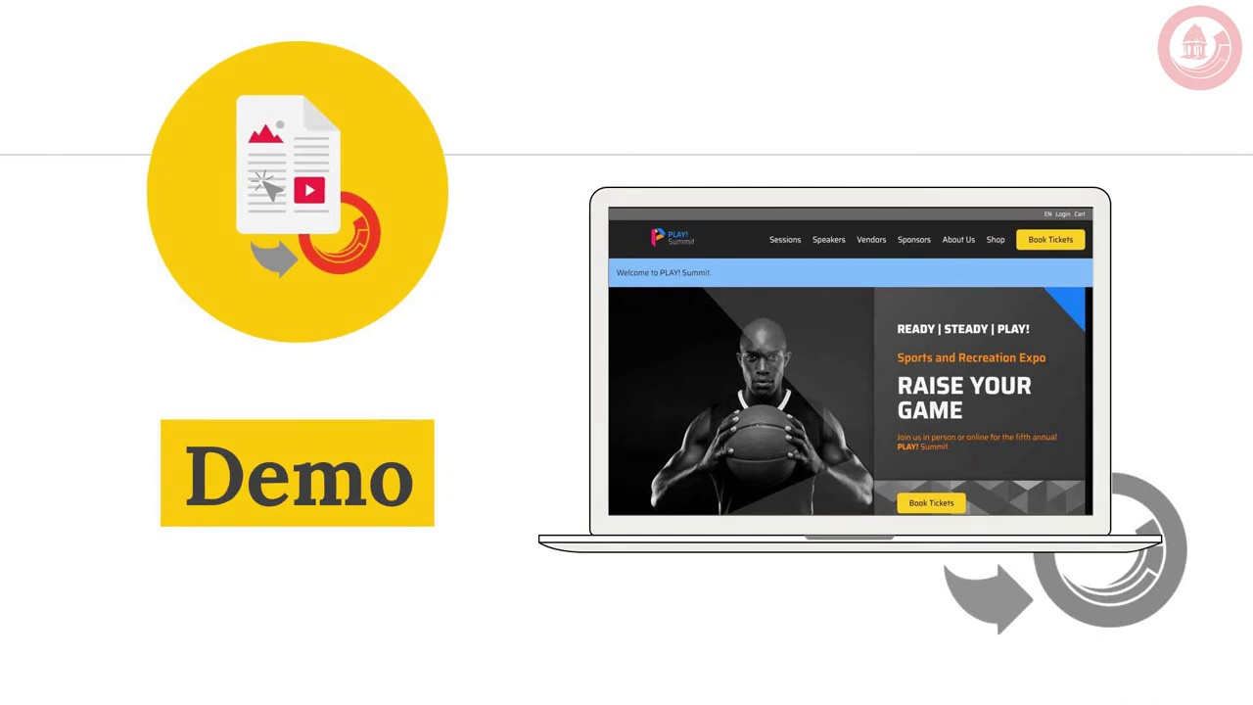
{"action": "key", "text": "Right"}
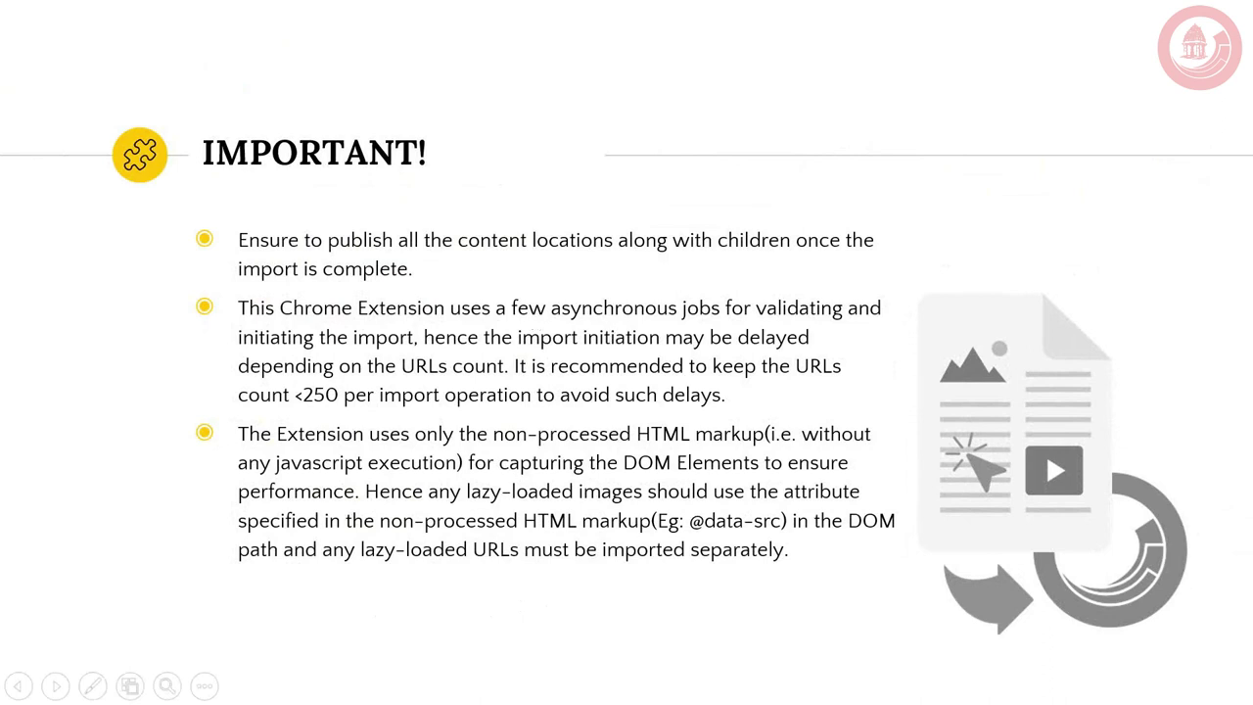
{"action": "key", "text": "alt+Tab"}
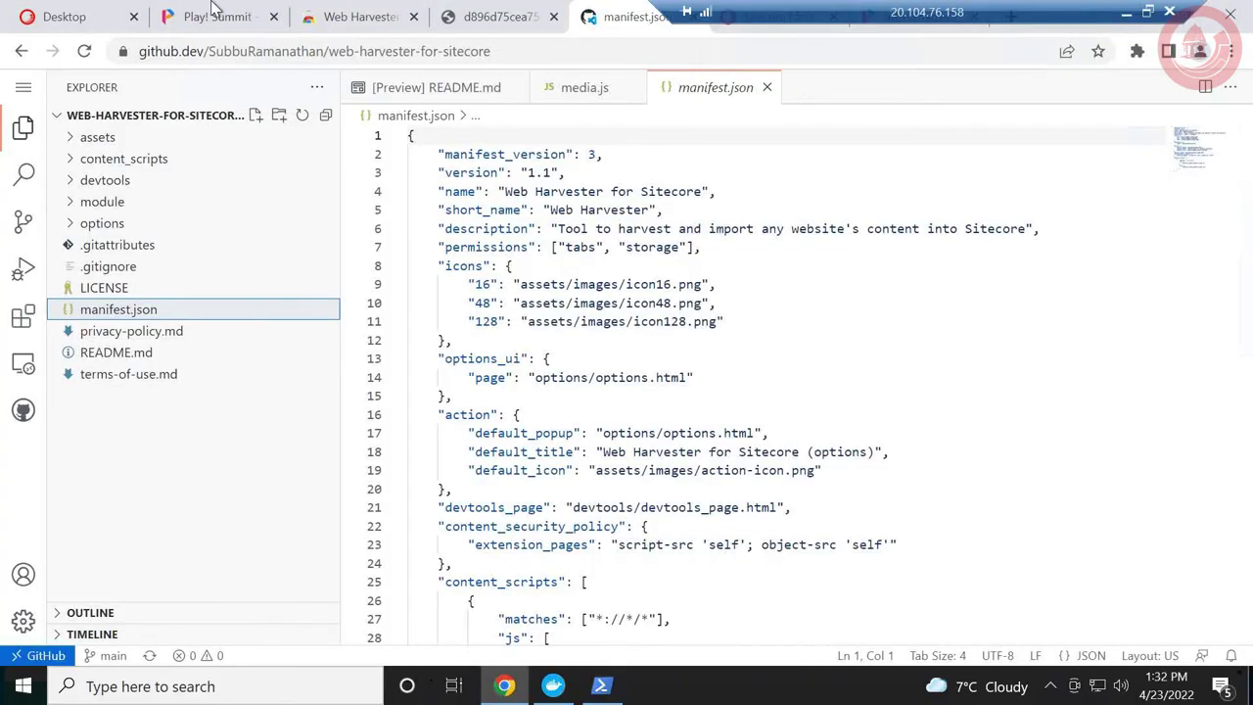
{"action": "left_click", "coordinate": [215, 12]}
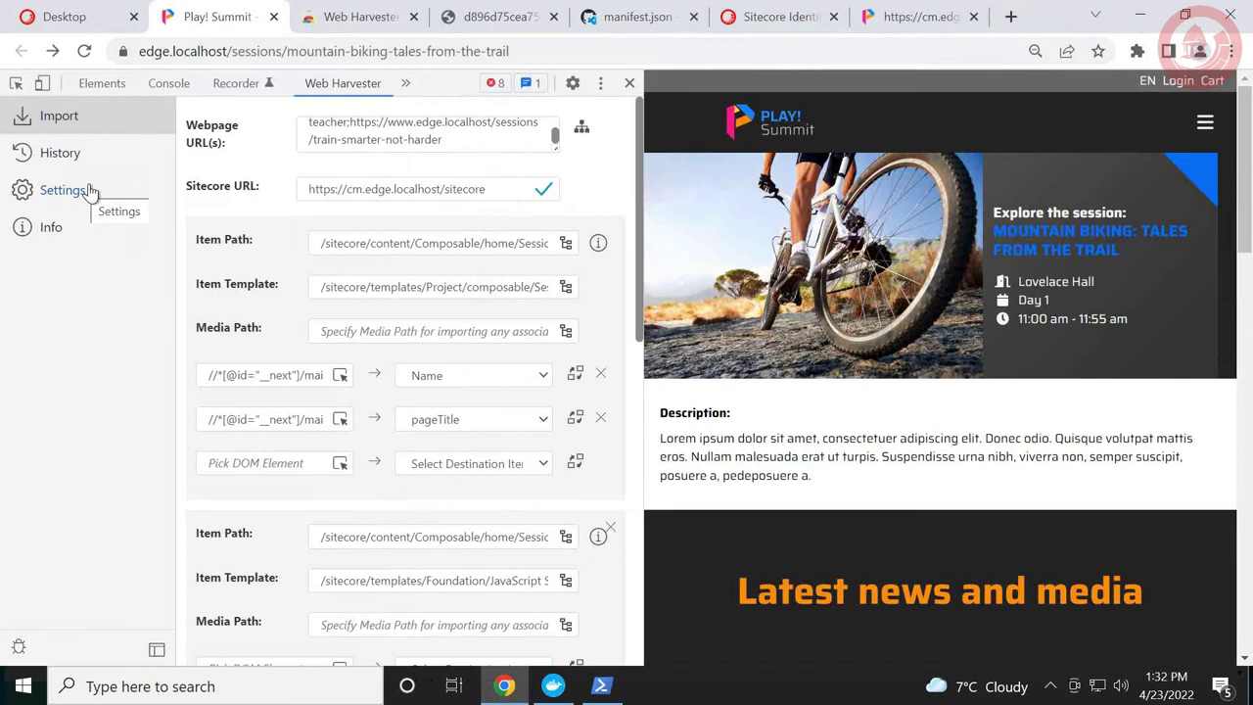
{"action": "left_click", "coordinate": [582, 129]}
{"action": "left_click", "coordinate": [503, 145]}
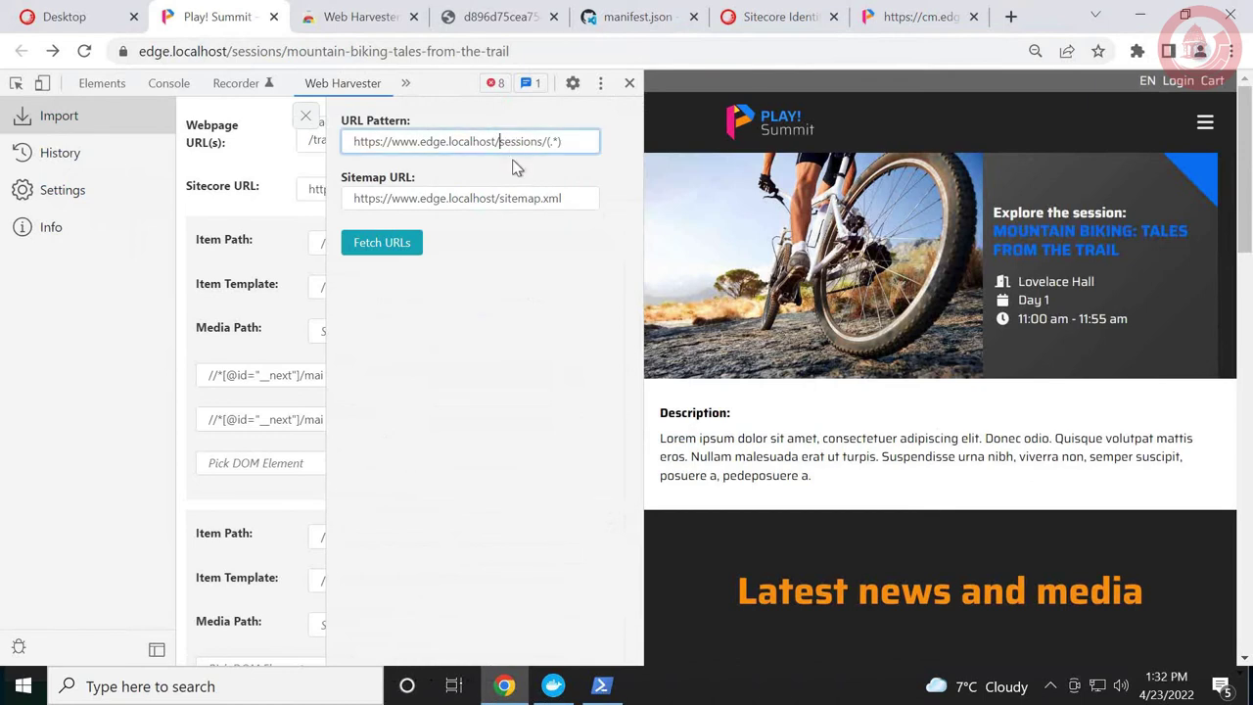
{"action": "type", "text": "fr/"}
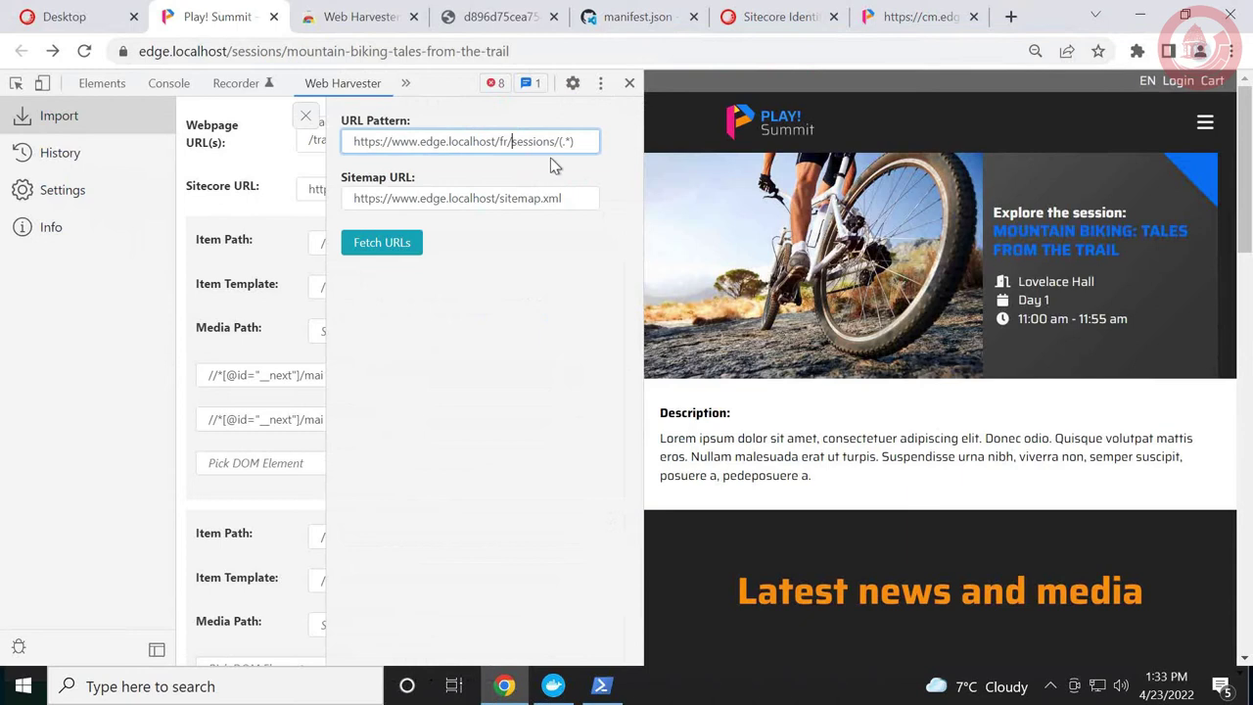
{"action": "left_click", "coordinate": [306, 119]}
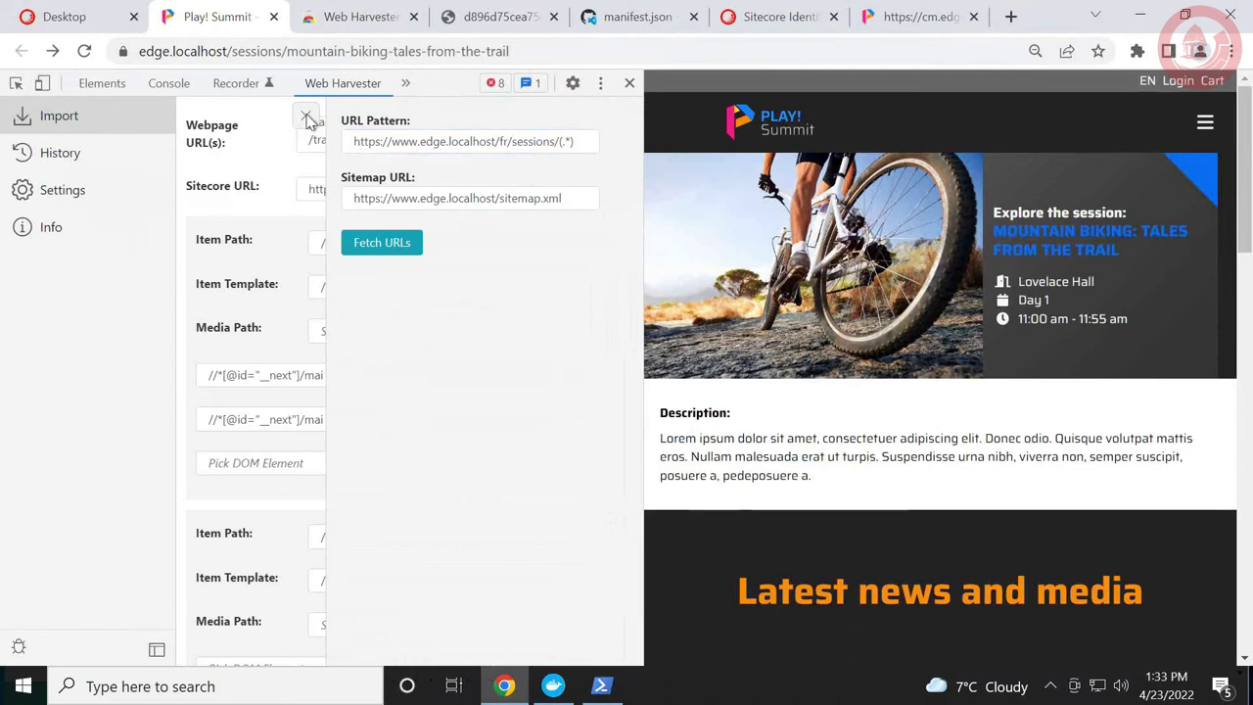
View Web Harvester's import history, then minimize the remote session to return to the slide show.
{"action": "left_click", "coordinate": [93, 159]}
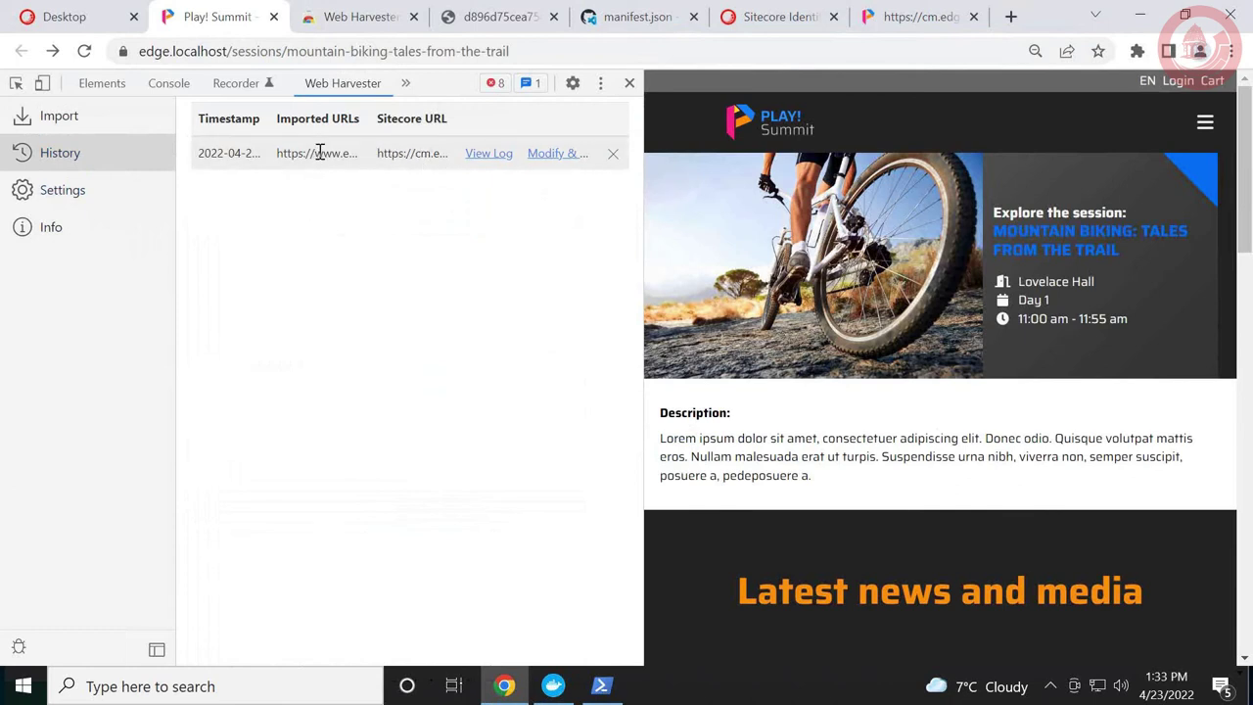
{"action": "mouse_move", "coordinate": [809, 9]}
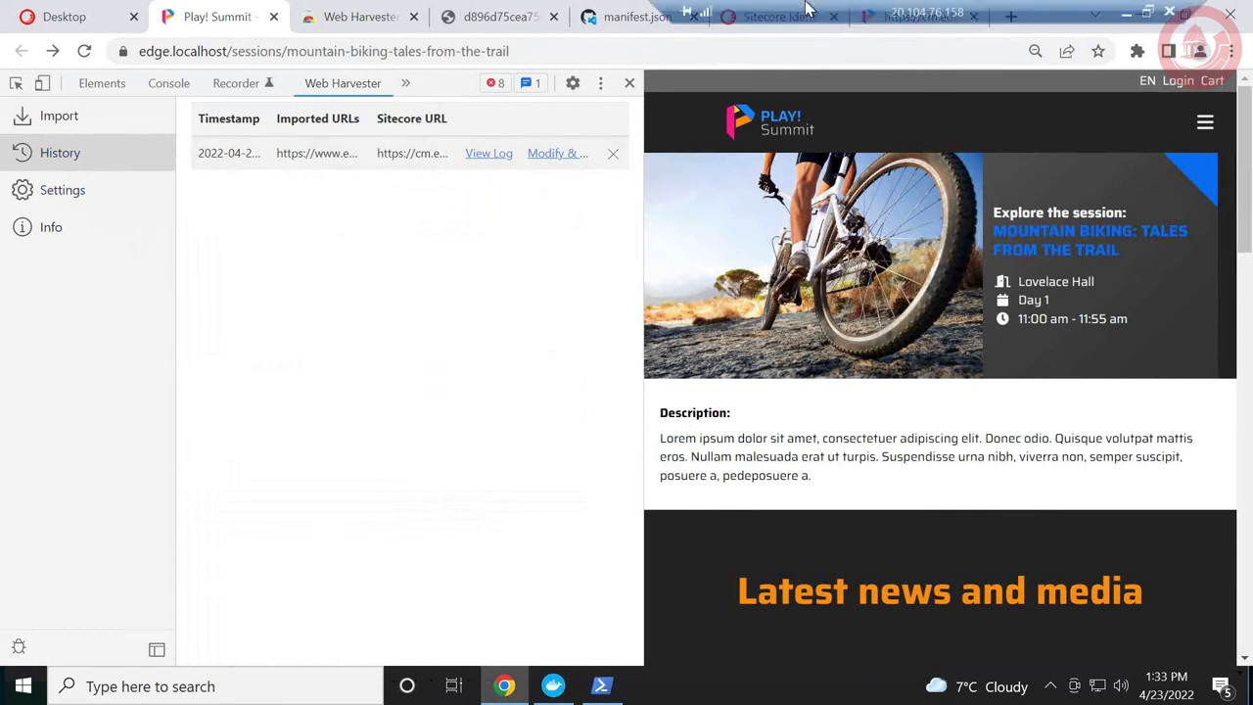
{"action": "left_click", "coordinate": [1125, 12]}
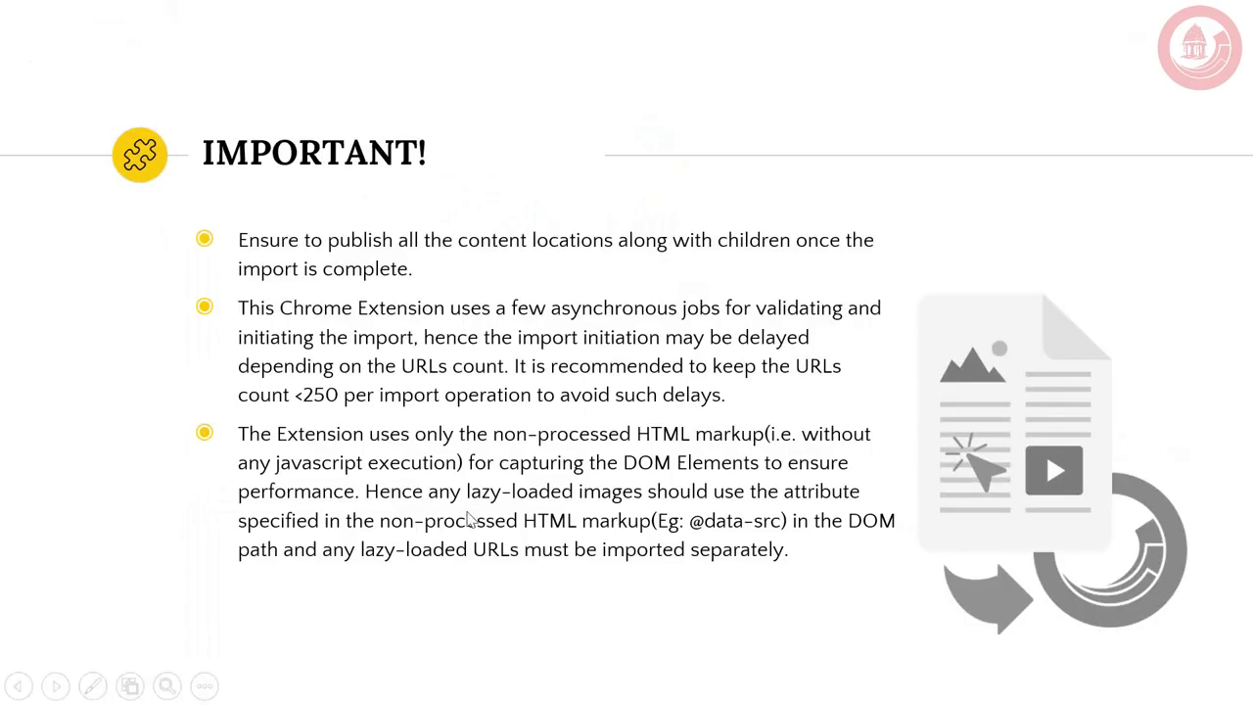